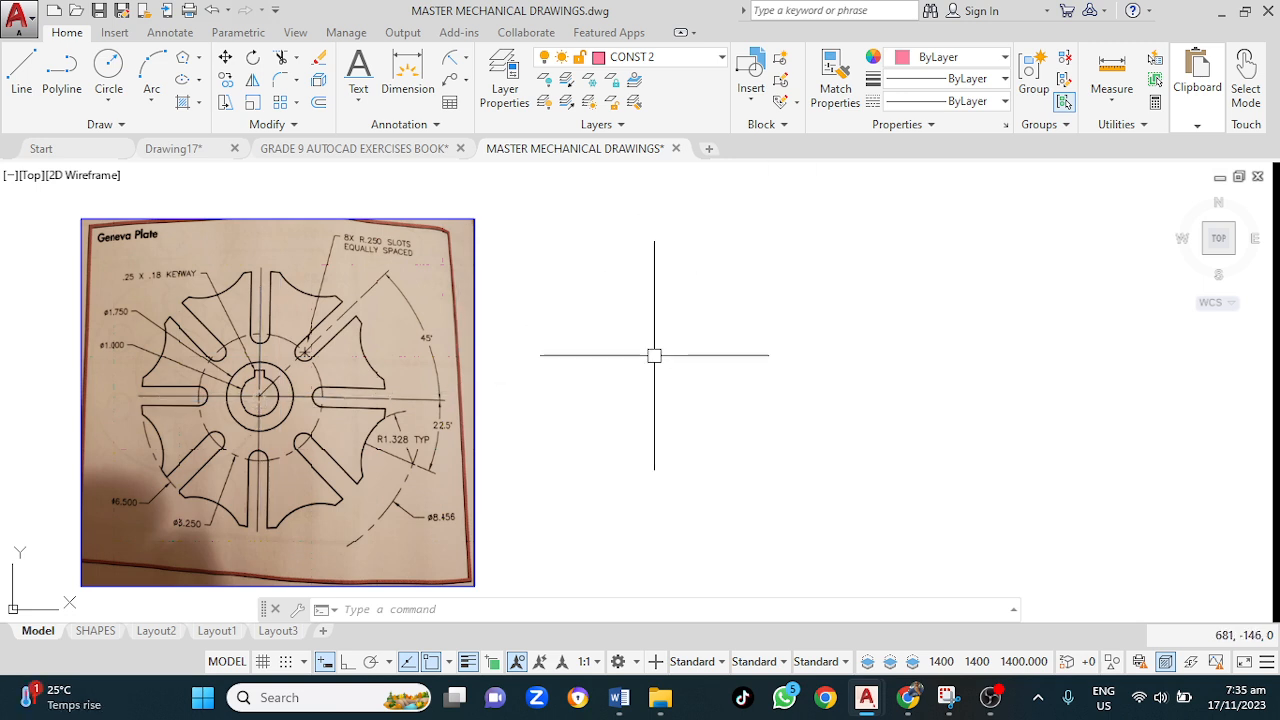
Step: Draw a circle of radius 25 in the empty area east of the Geneva Plate reference image
key(Return)
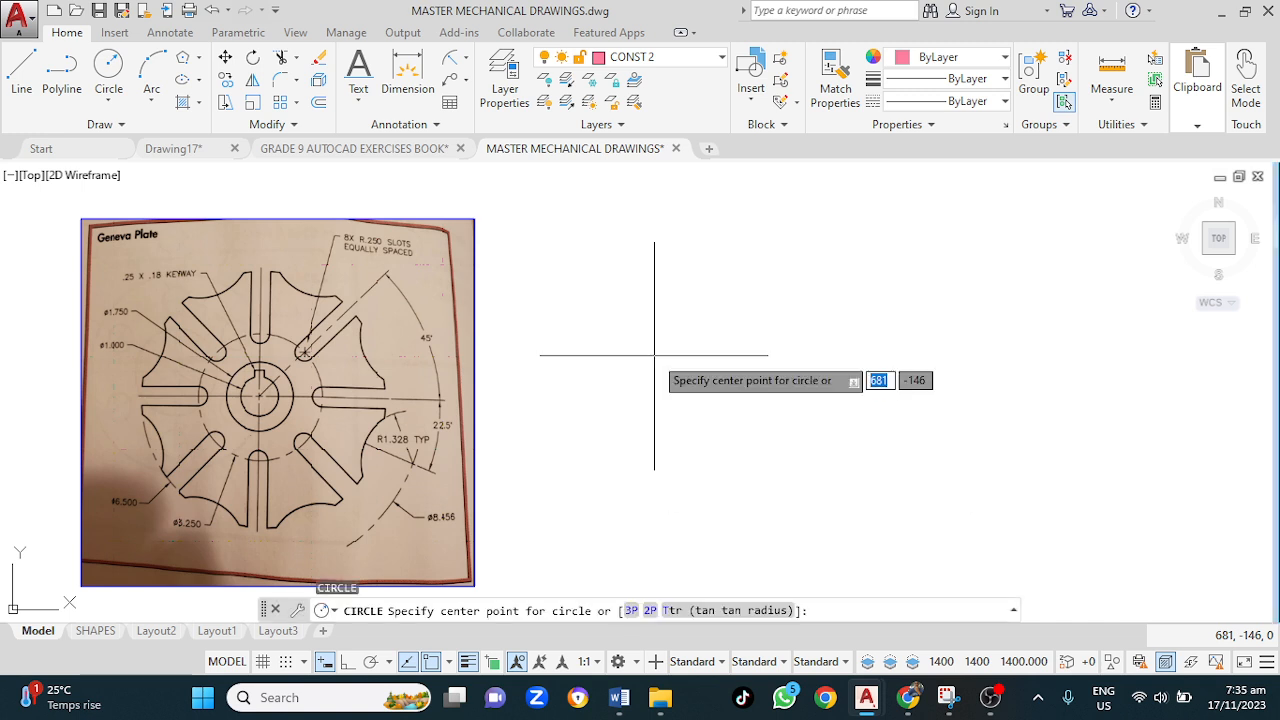
click(754, 415)
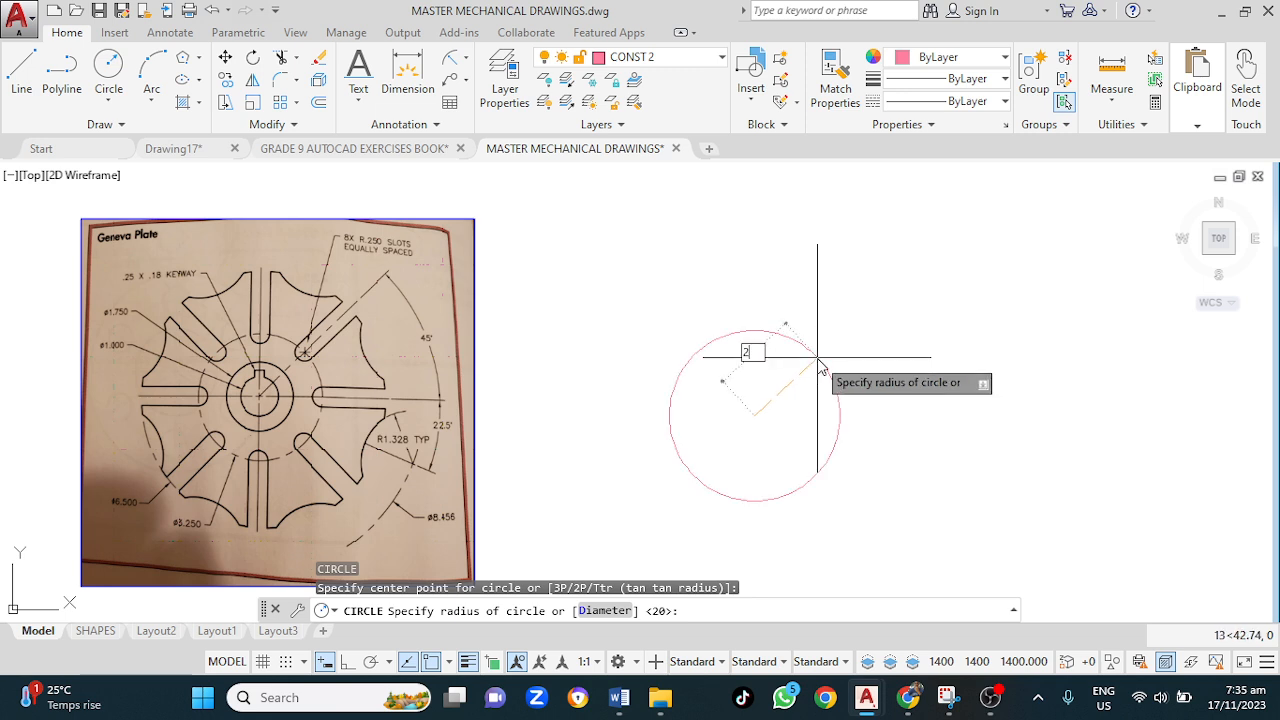
key(Return)
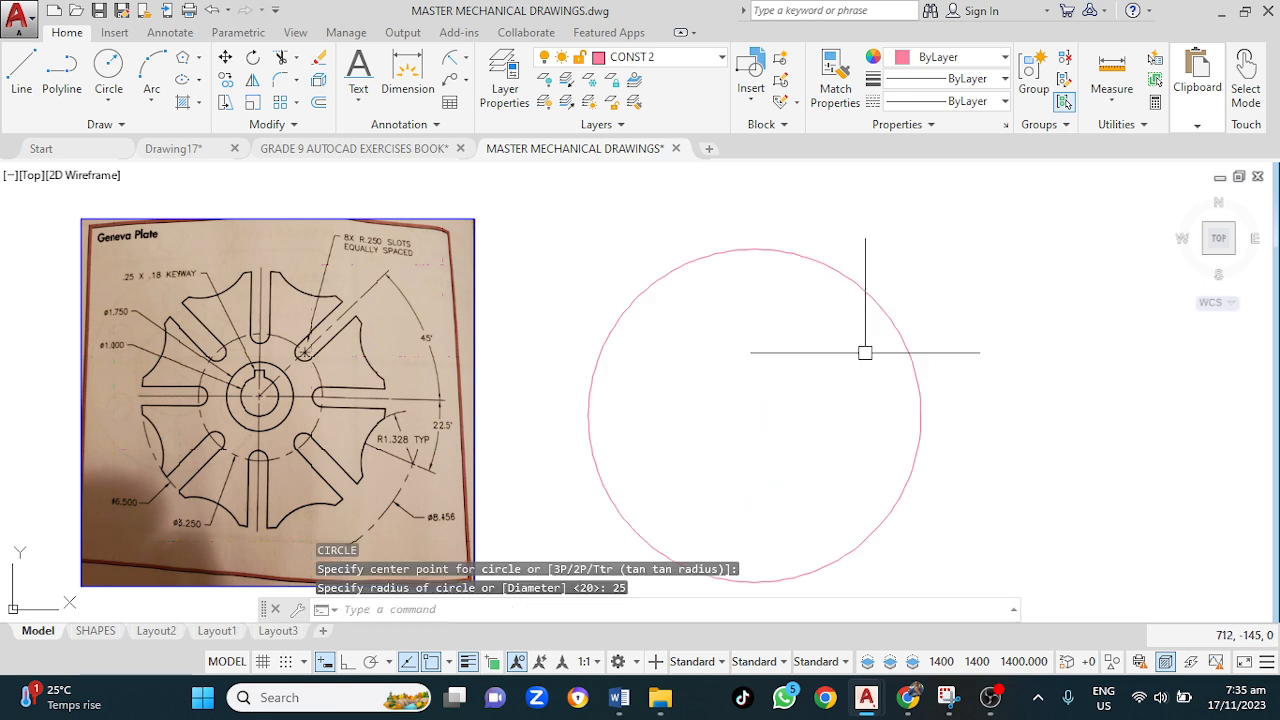
Step: Move the Geneva Plate image and the circle together to an empty area of the drawing, southeast of the hexagonal part
scroll(860, 352, down, 2)
scroll(866, 349, down, 2)
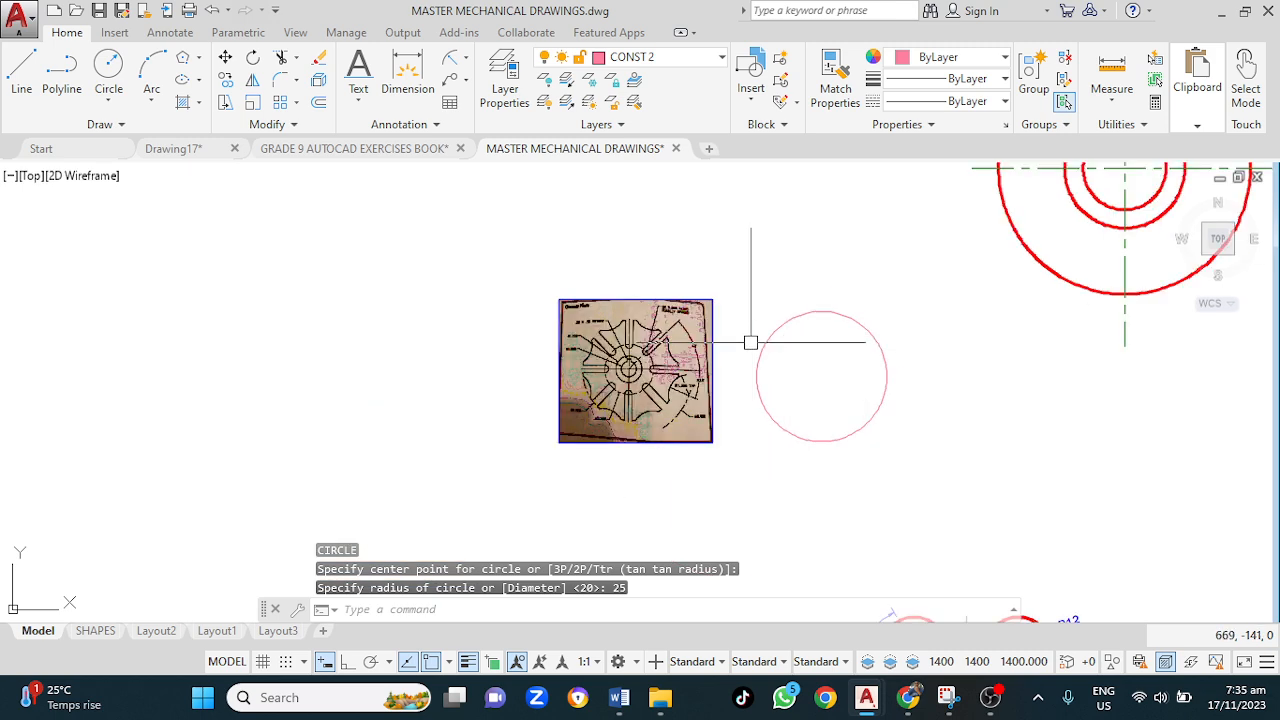
click(481, 257)
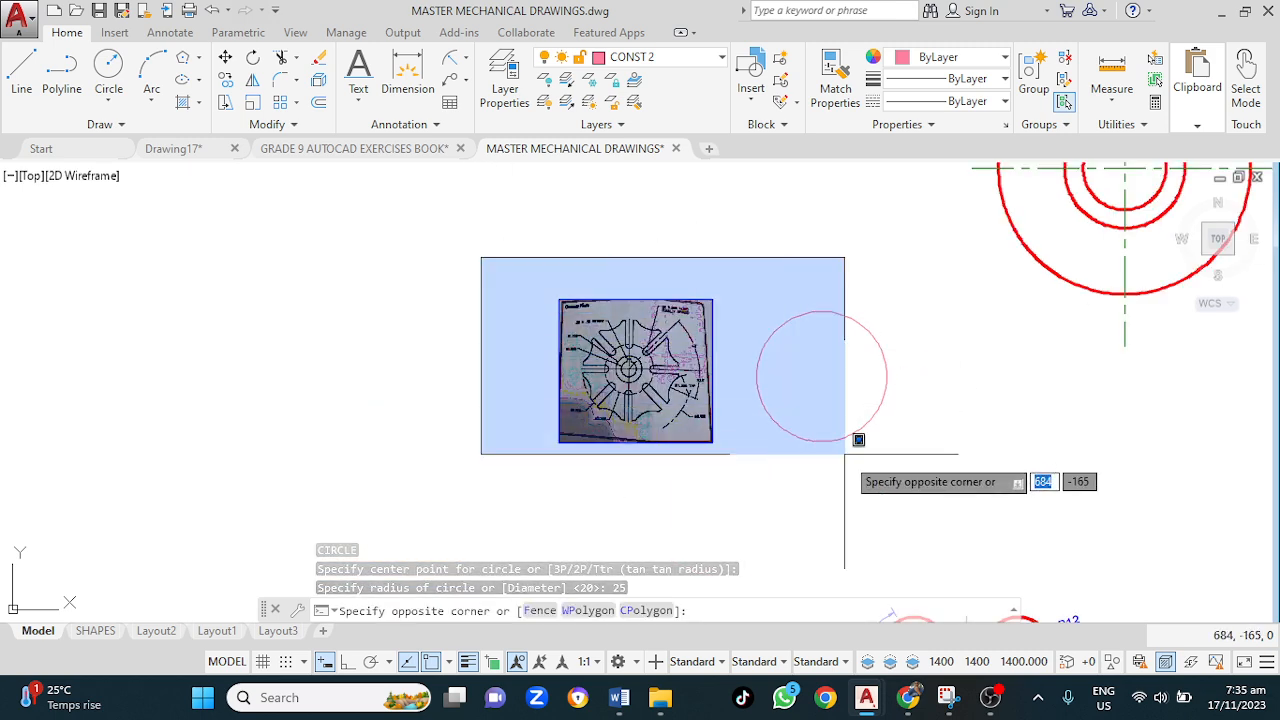
click(920, 518)
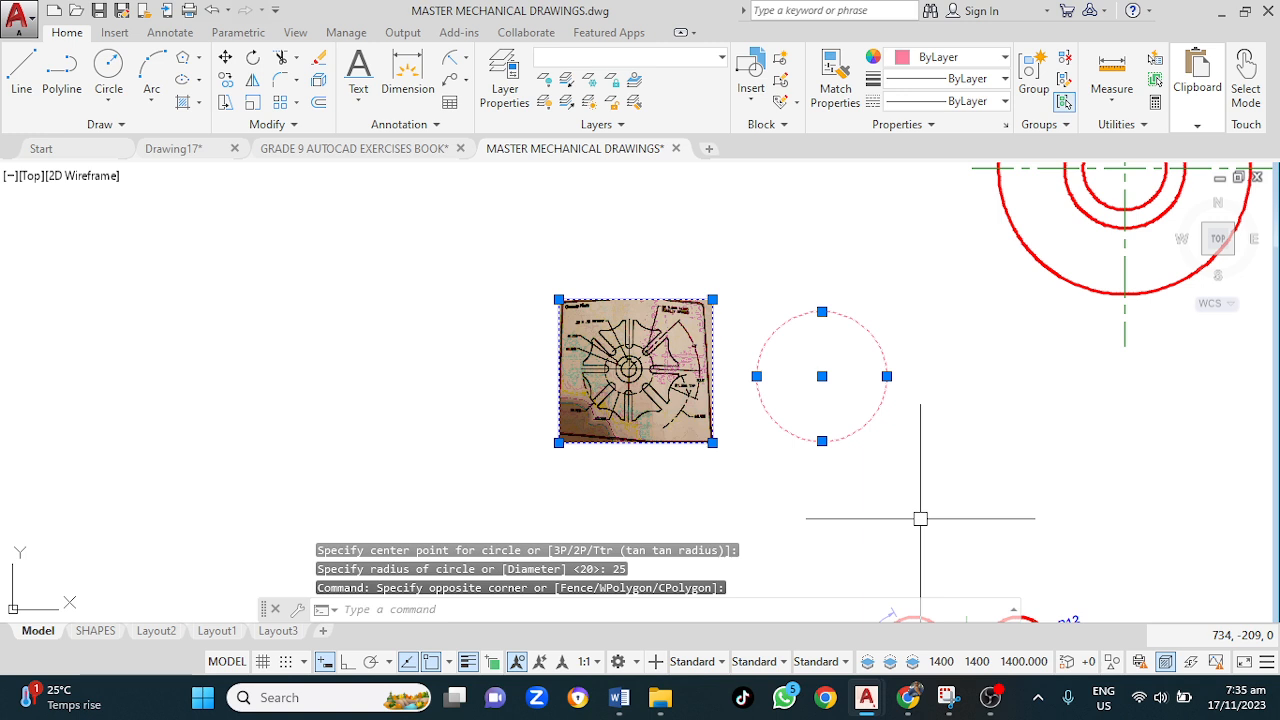
key(Return)
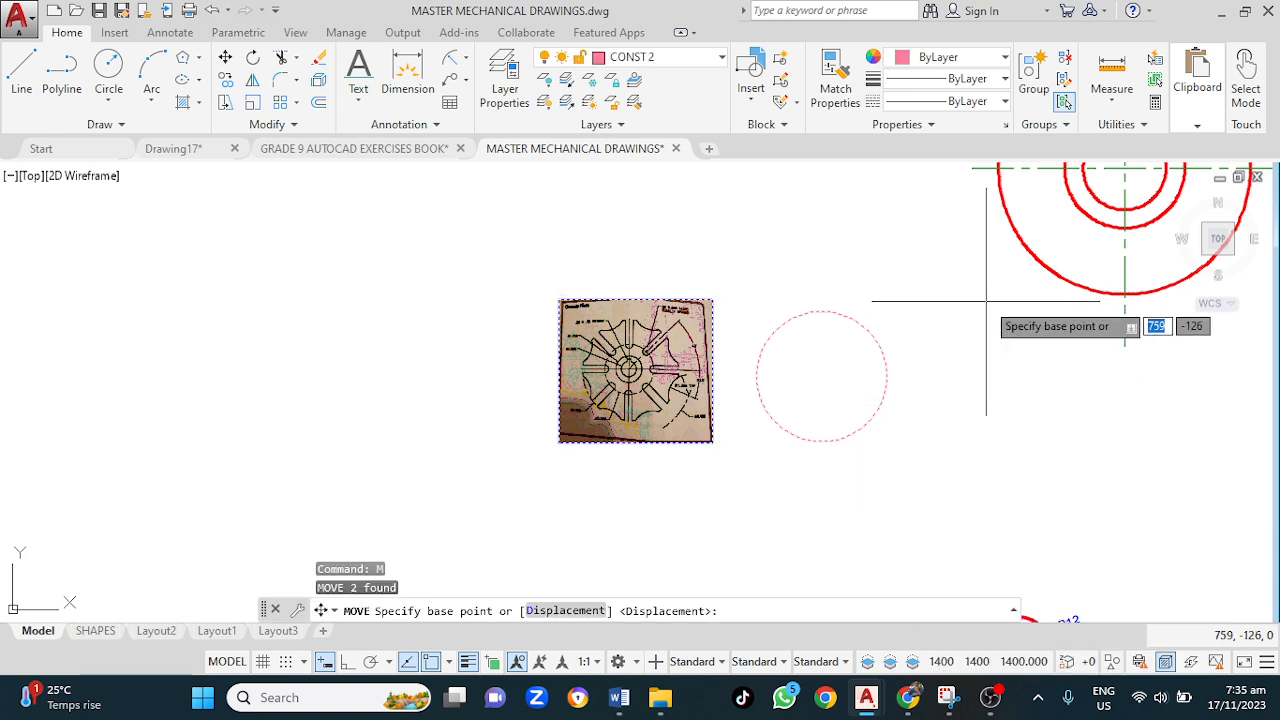
click(975, 321)
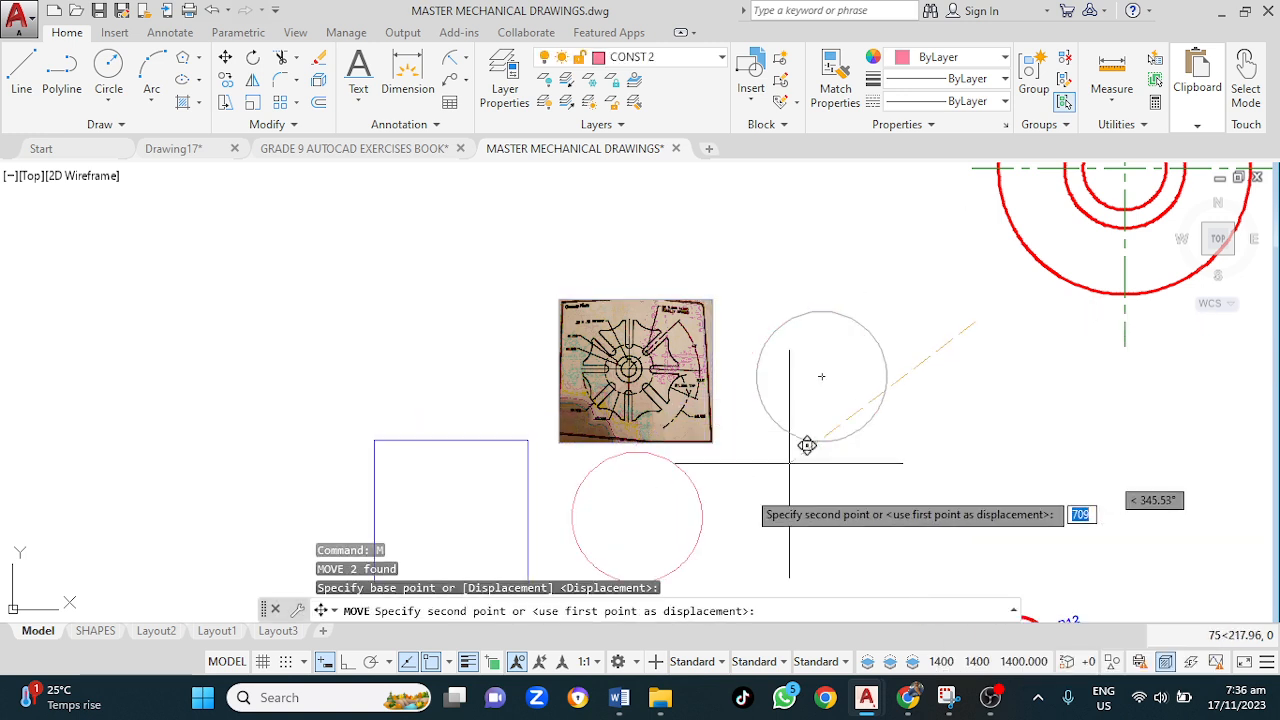
scroll(764, 468, down, 5)
scroll(758, 443, up, 3)
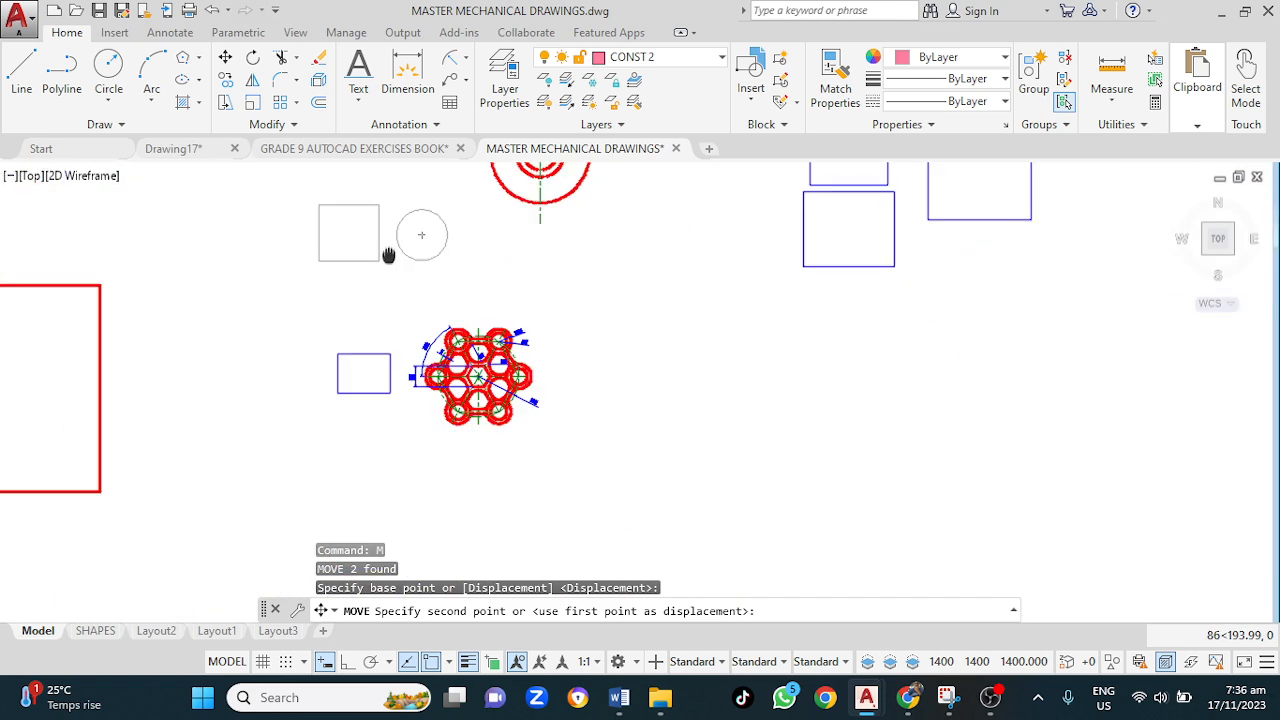
mouse_move(889, 471)
middle_down()
mouse_move(583, 423)
mouse_move(545, 393)
middle_up()
middle_drag(603, 357, 439, 364)
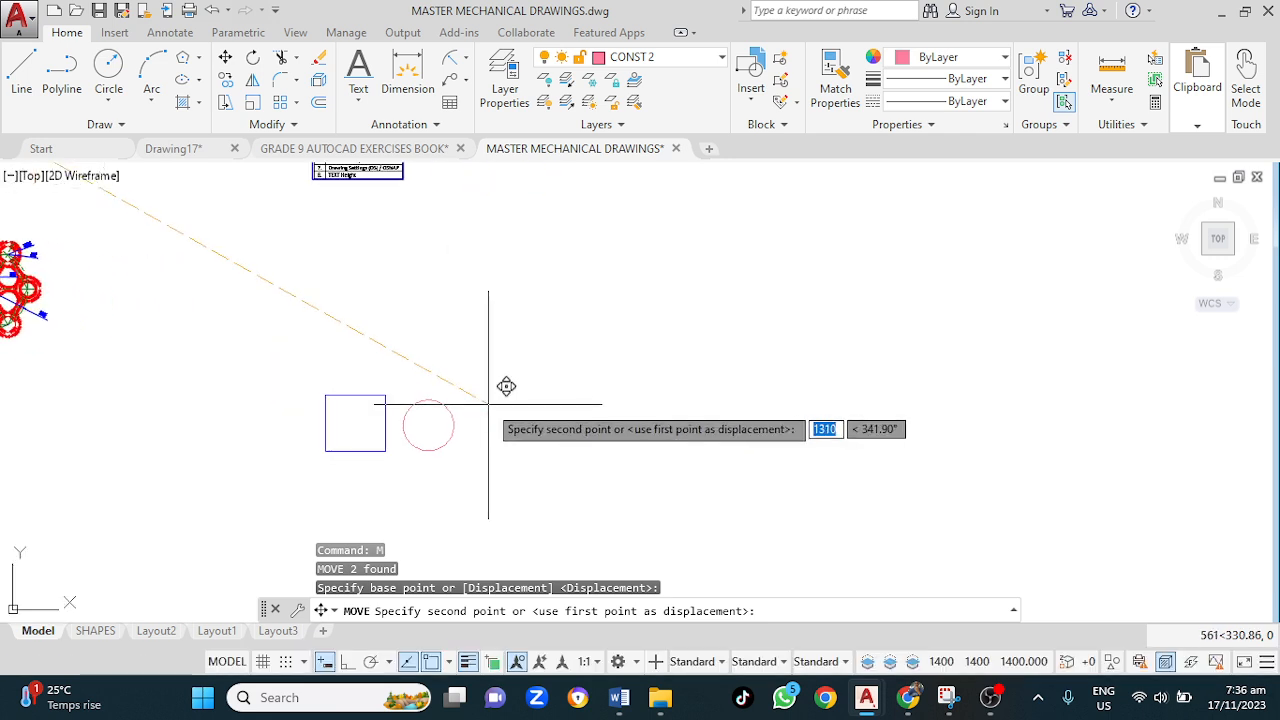
click(488, 404)
scroll(412, 424, up, 7)
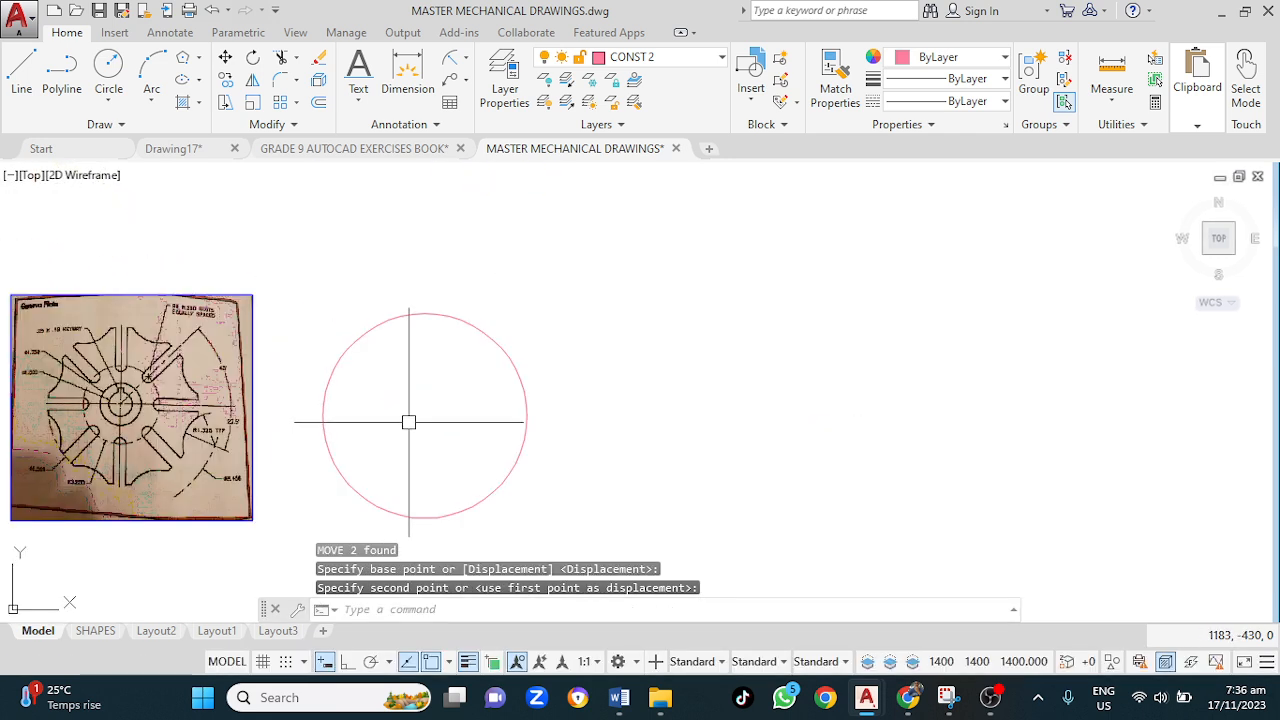
Step: Shift the circle by its centre grip farther east, leaving a wide gap between it and the reference image
click(492, 343)
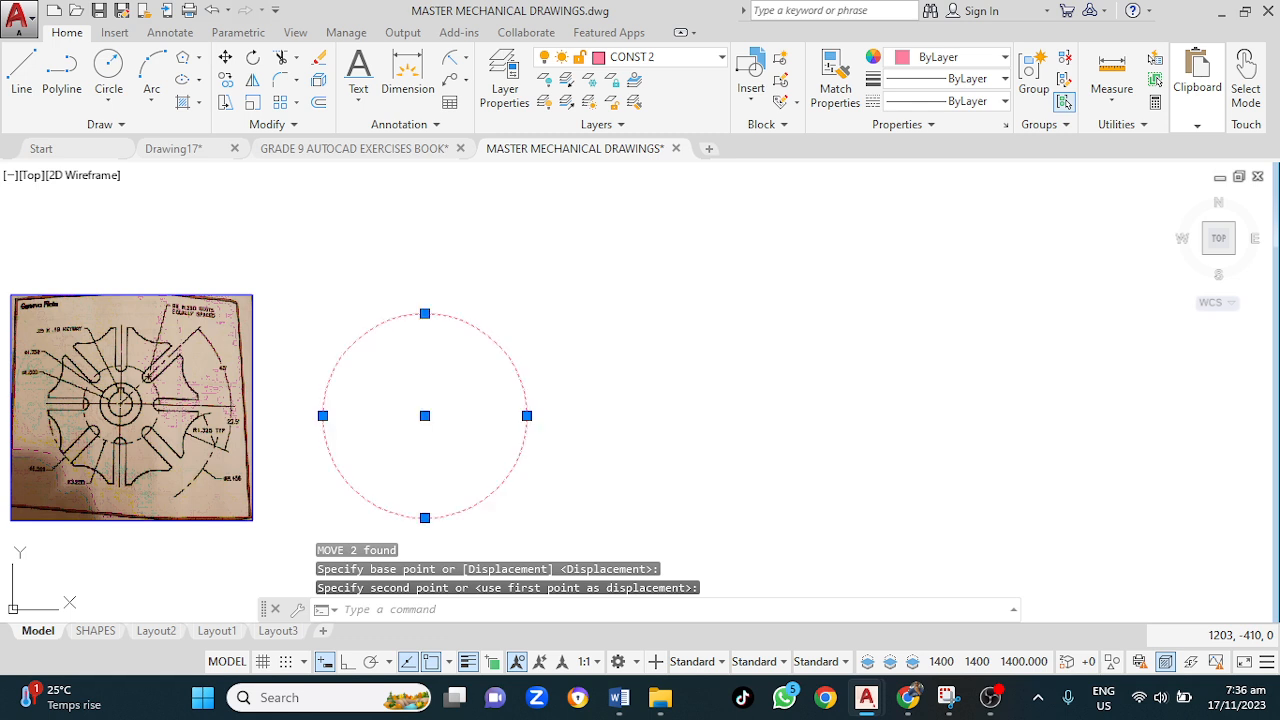
click(425, 415)
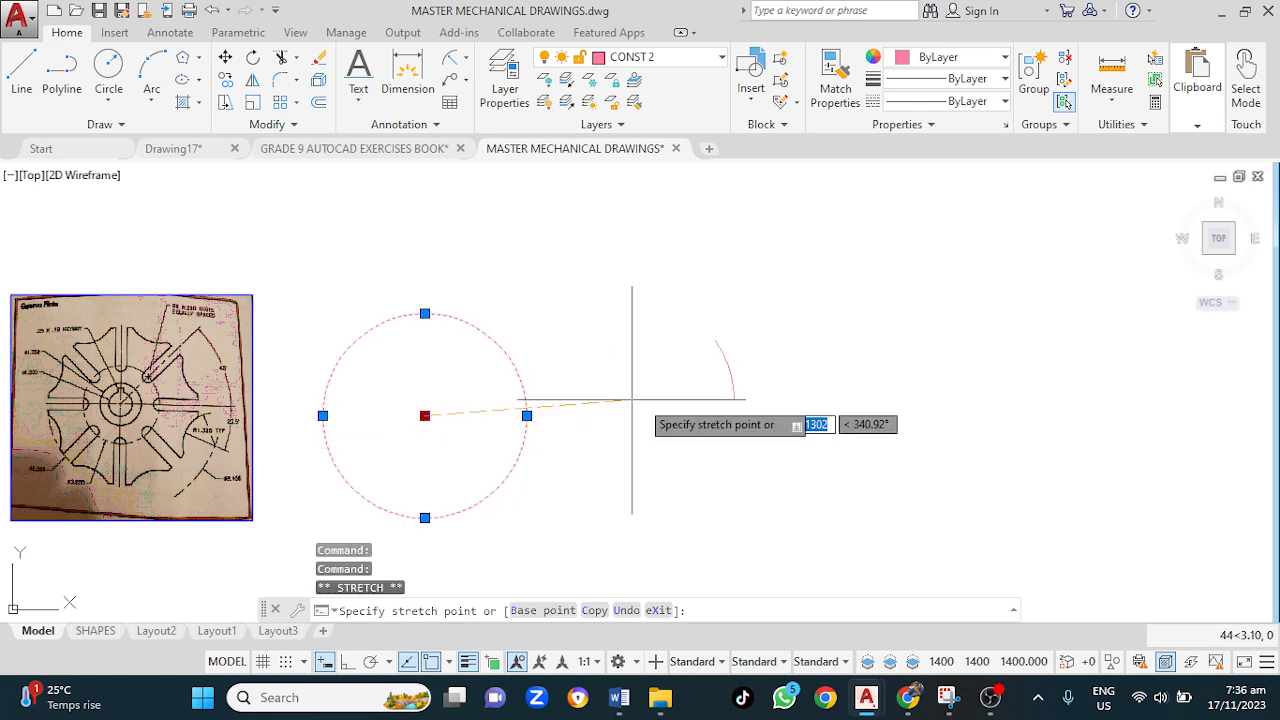
click(720, 400)
middle_drag(346, 414, 566, 387)
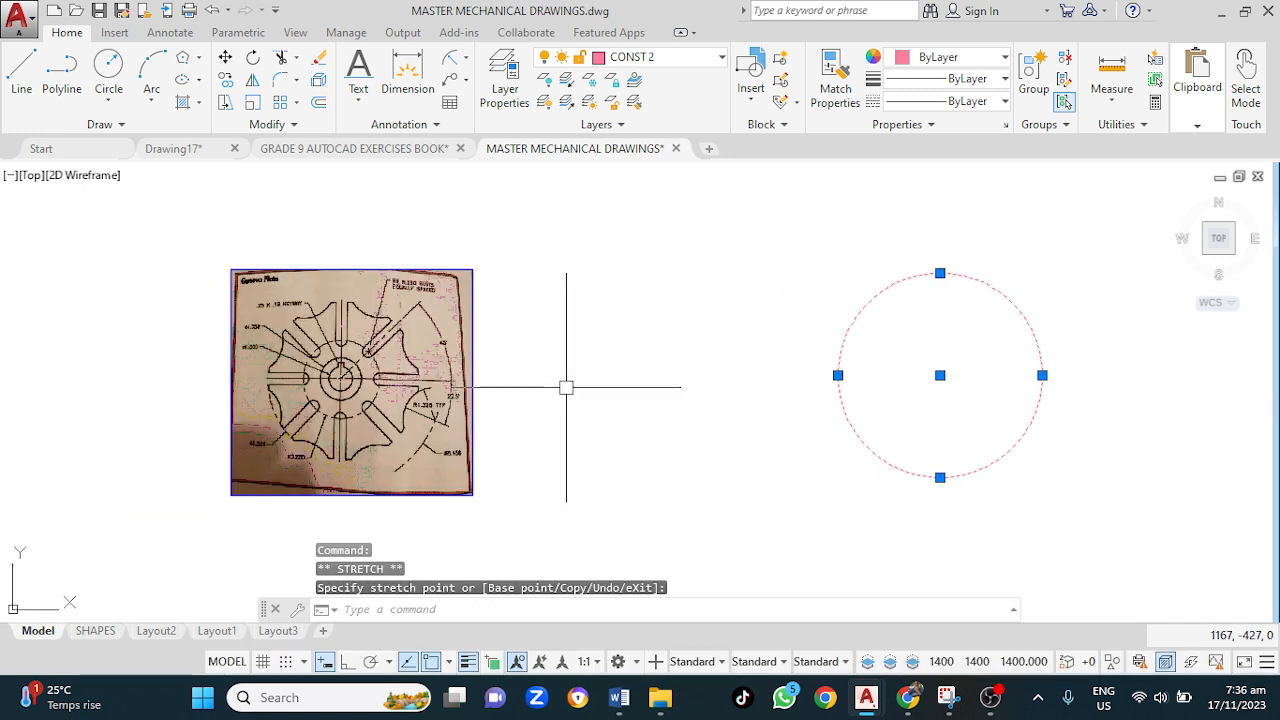
key(Escape)
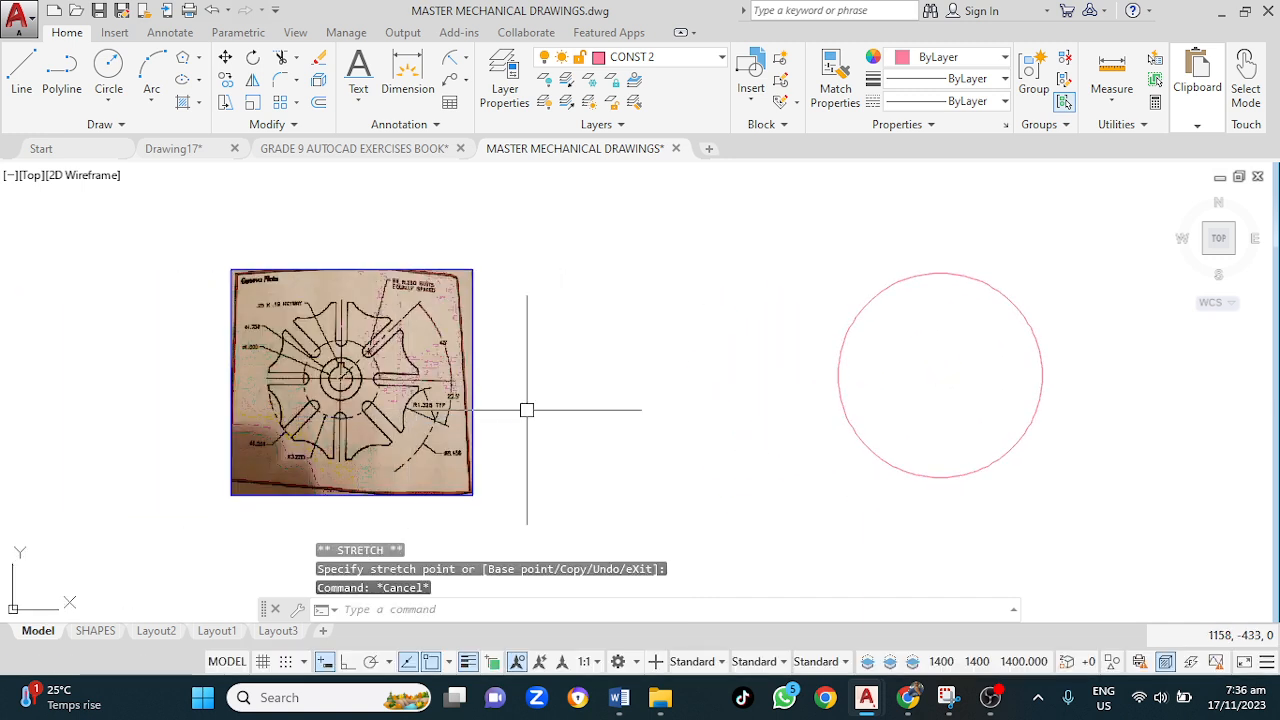
Step: Examine the diameters, slot radius and arc dimensions on the Geneva Plate reference image
scroll(366, 378, up, 2)
middle_drag(366, 378, 452, 370)
scroll(452, 370, up, 2)
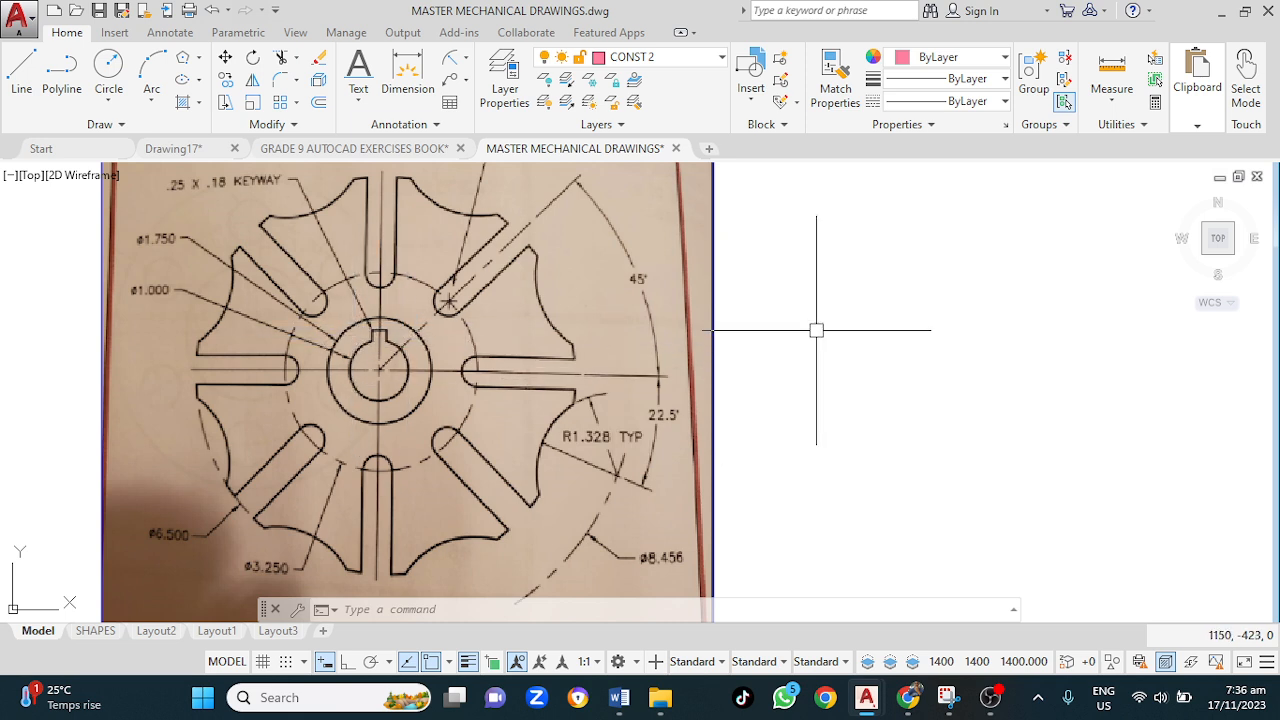
middle_drag(875, 357, 580, 335)
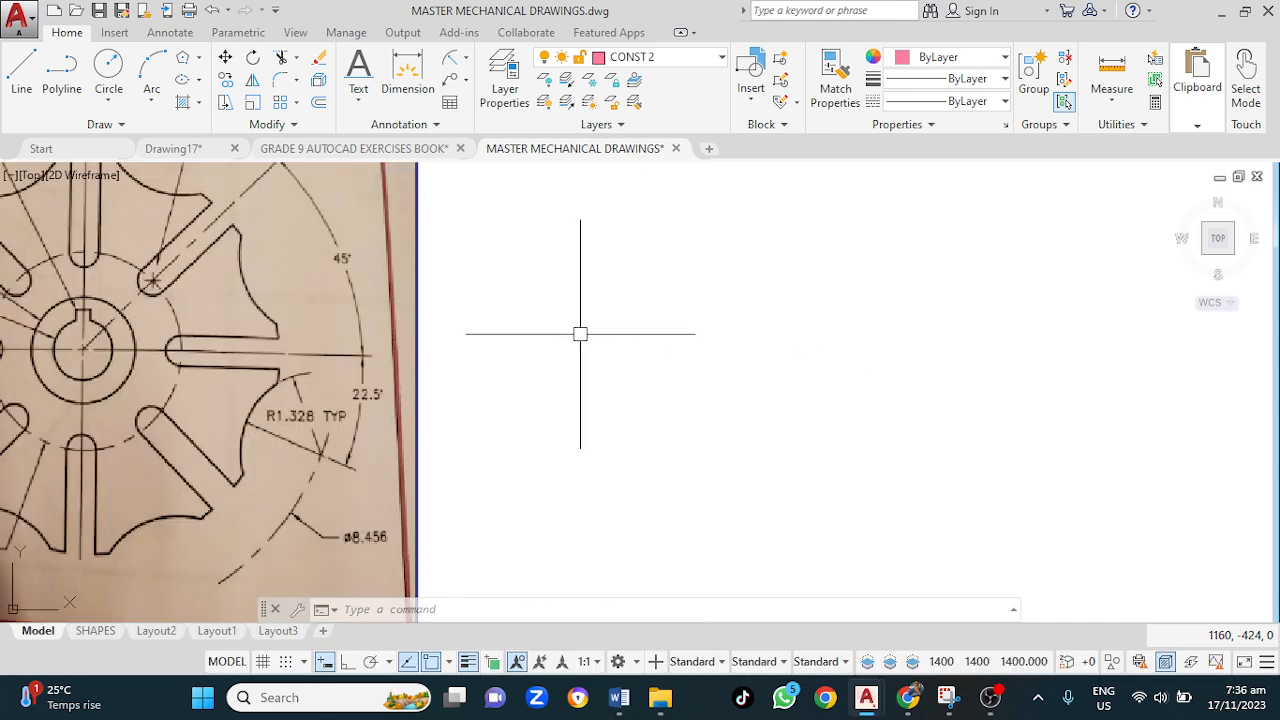
middle_drag(782, 392, 406, 369)
scroll(618, 365, down, 1)
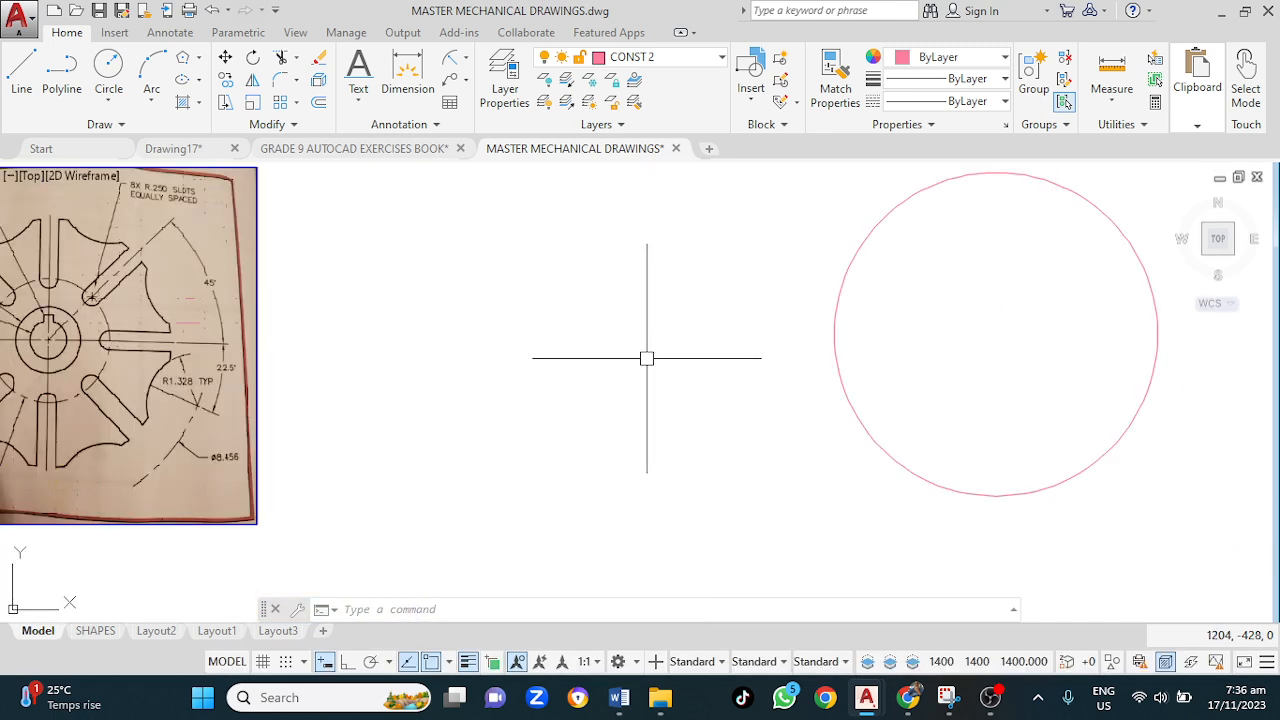
text(move)
key(Return)
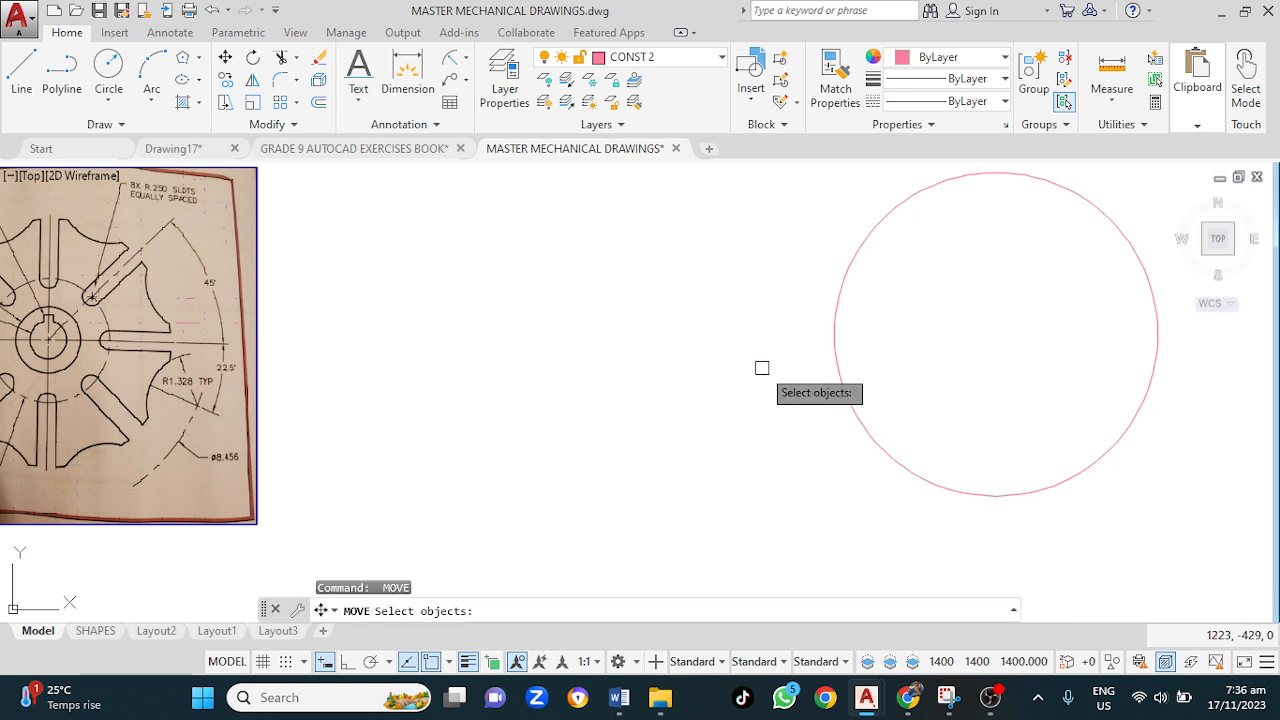
key(Escape)
Step: Draw a circle of radius 43 concentric with the radius 25 circle
text(c)
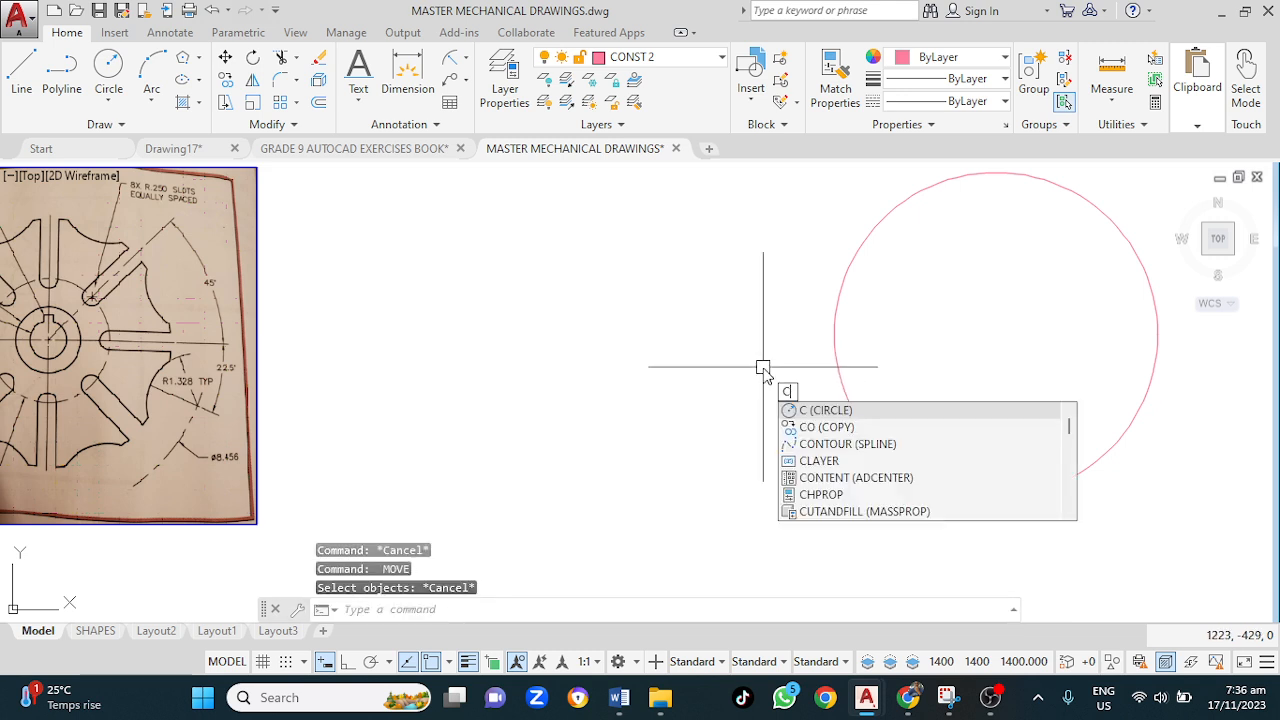
key(Return)
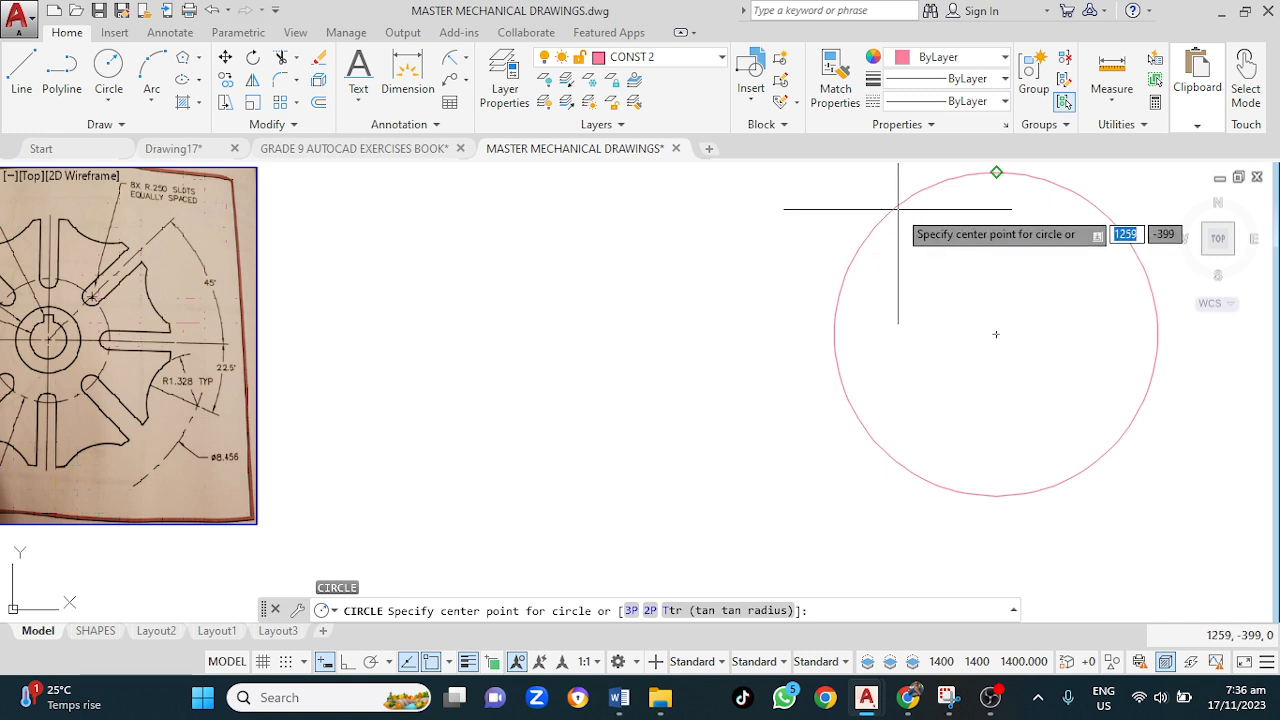
click(998, 336)
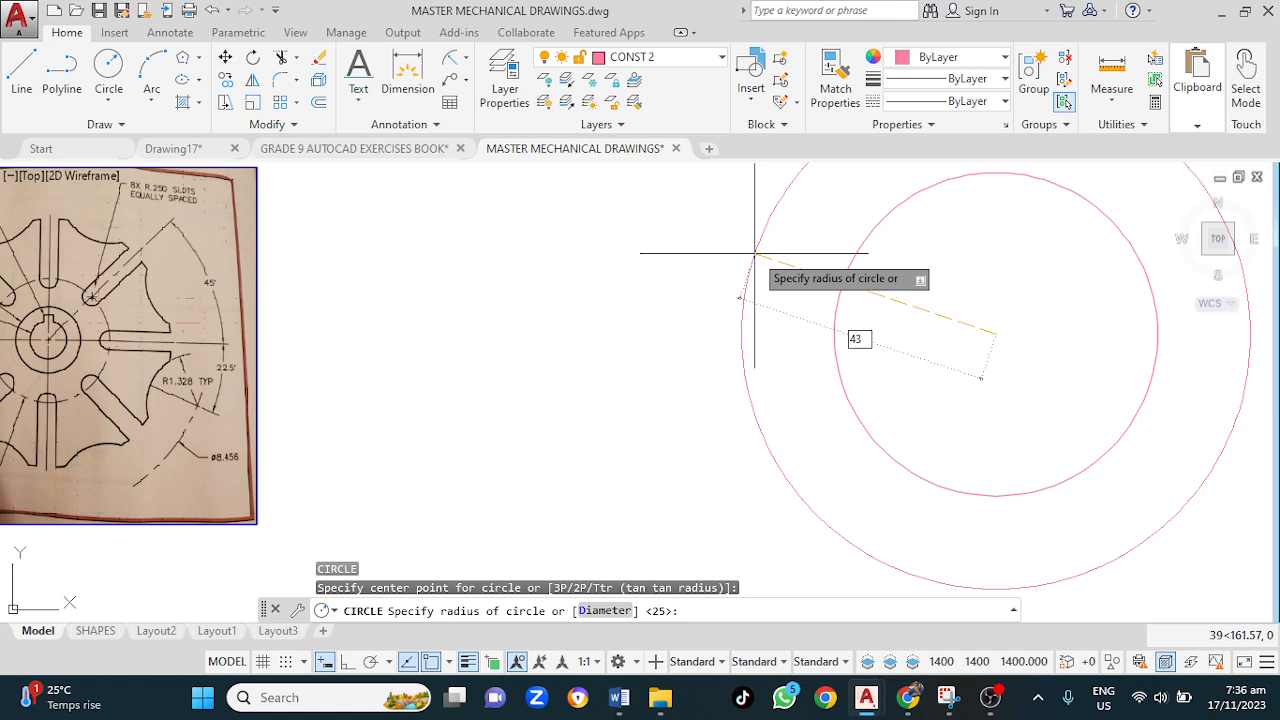
key(Return)
Step: Scale the Geneva Plate reference image by a factor of 1.5 about its lower-left corner
scroll(713, 323, down, 4)
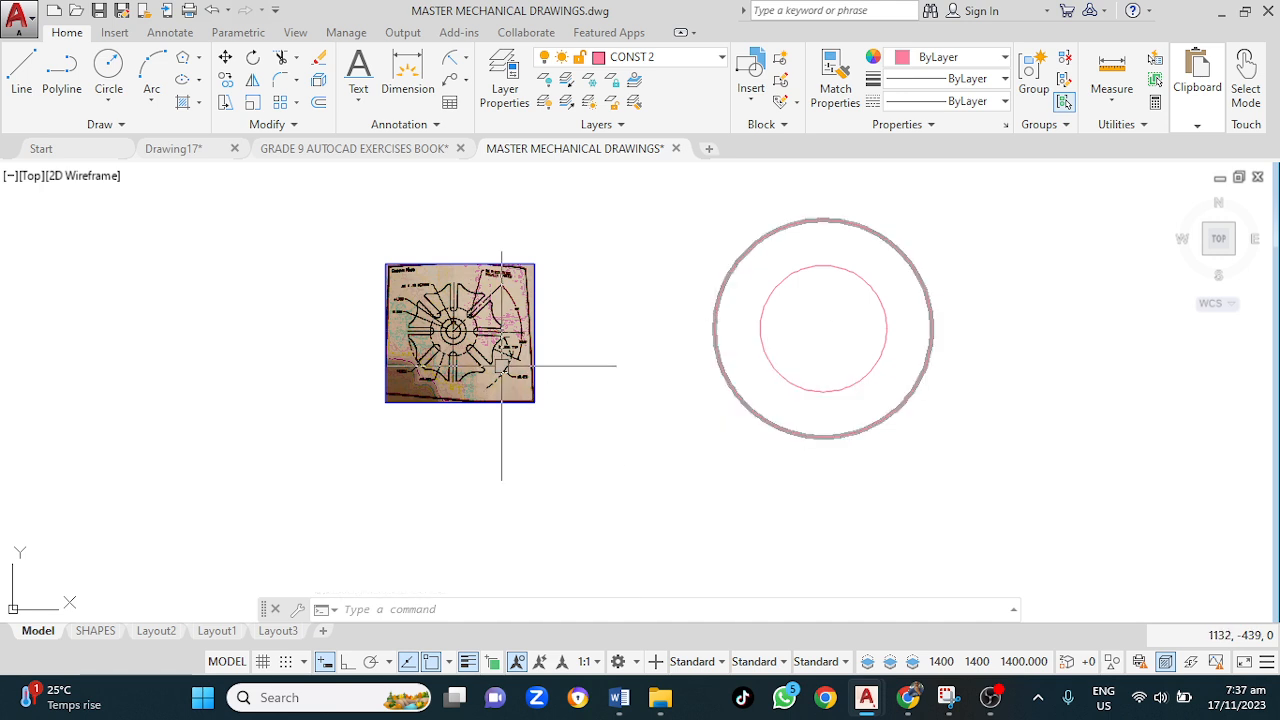
scroll(439, 330, up, 4)
scroll(483, 374, down, 3)
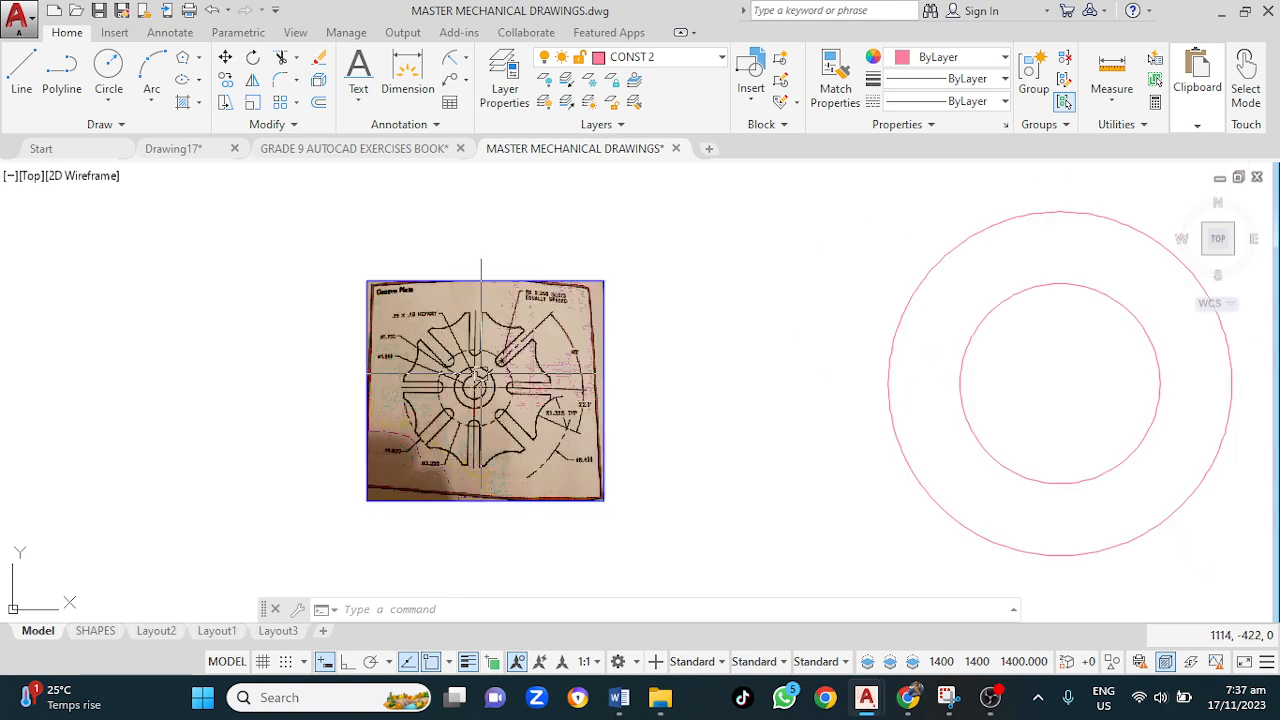
click(543, 282)
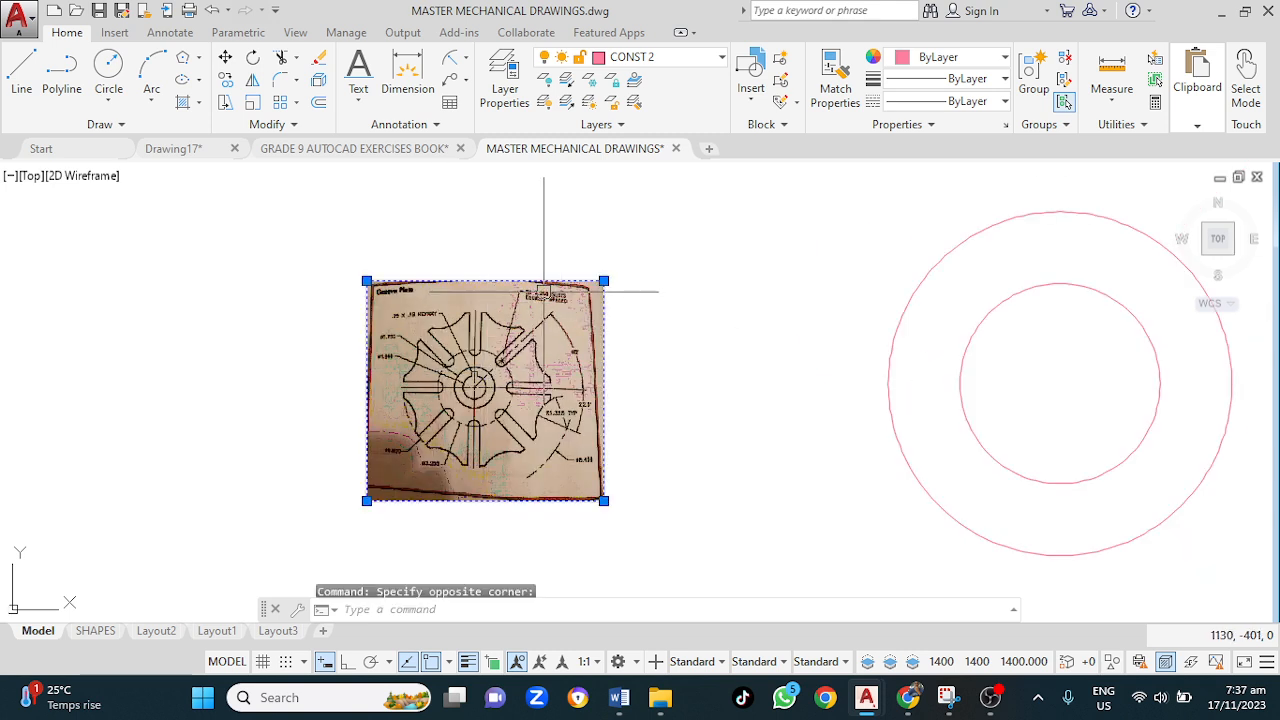
text(SC)
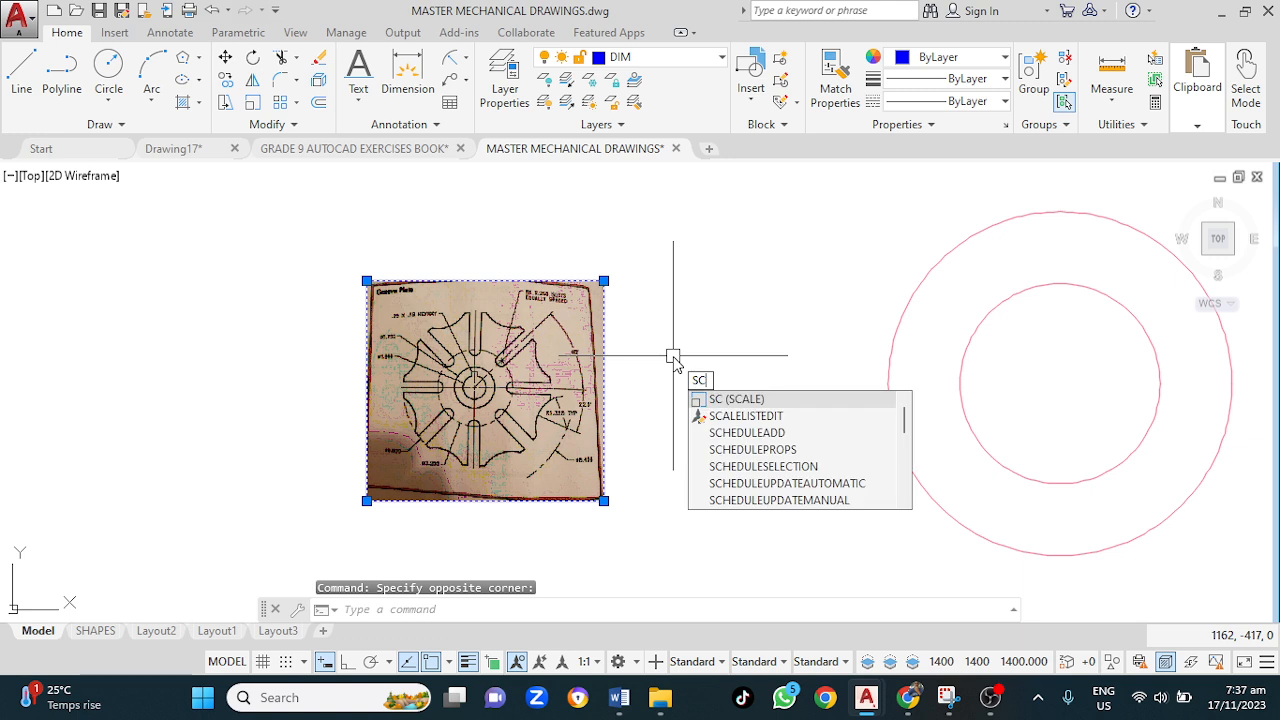
key(Return)
click(366, 500)
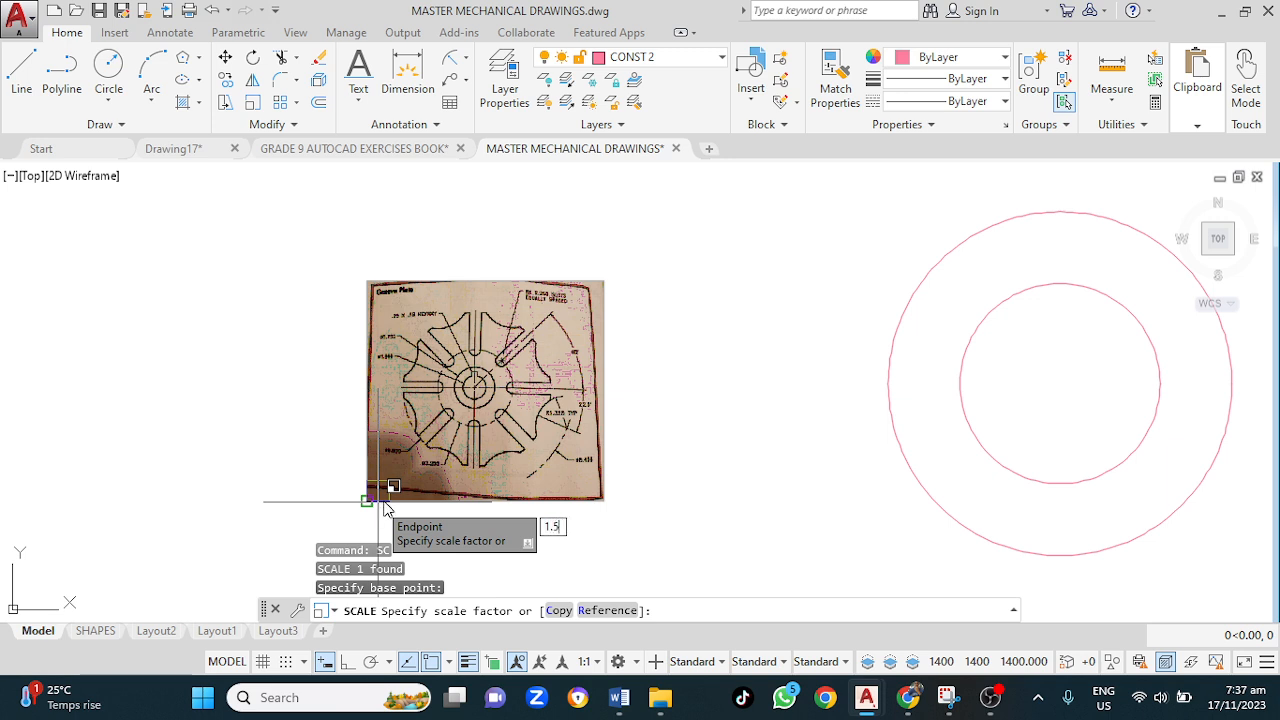
key(Return)
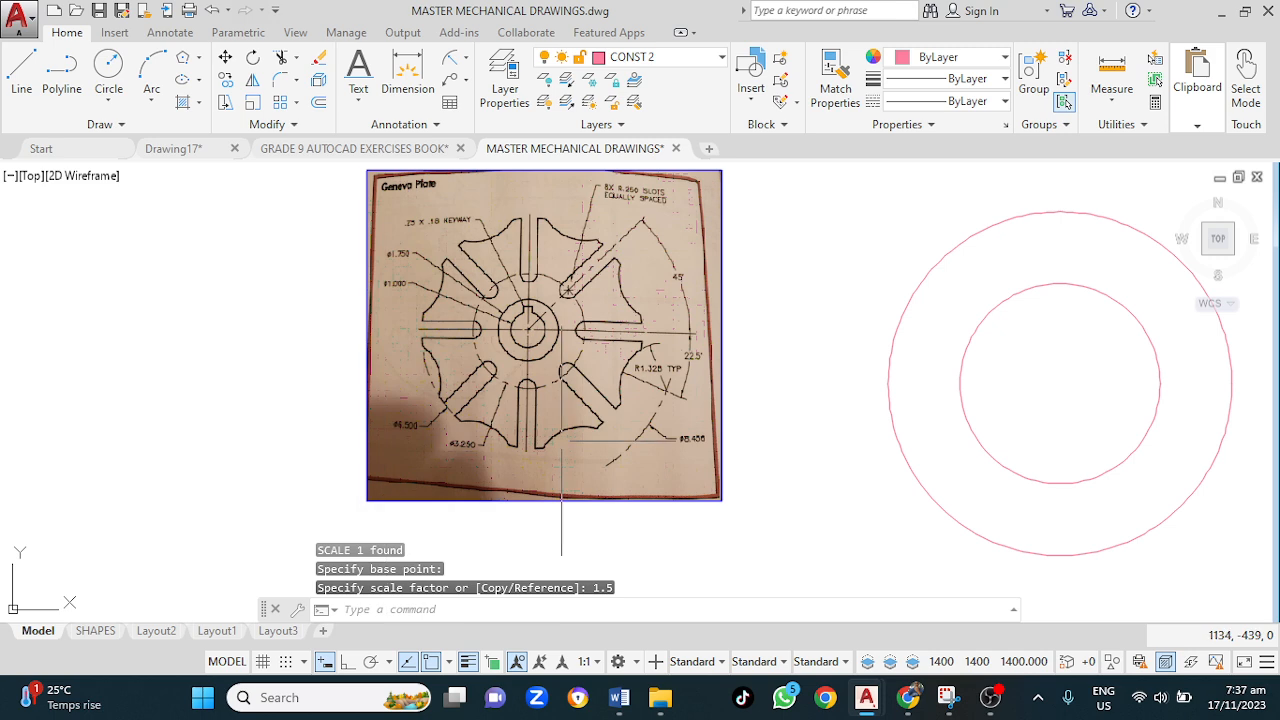
Step: Draw a square with sides of 5 near the centre of the concentric circles for the keyway
middle_drag(571, 368, 434, 429)
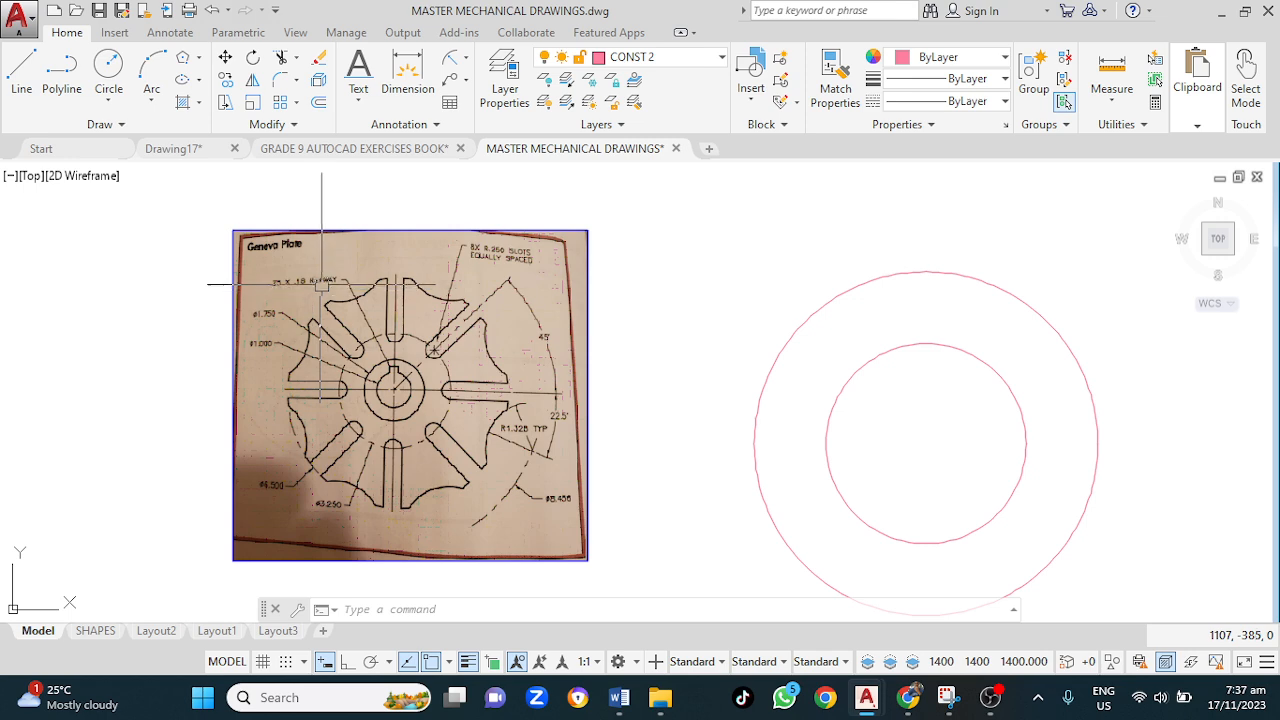
scroll(320, 293, up, 2)
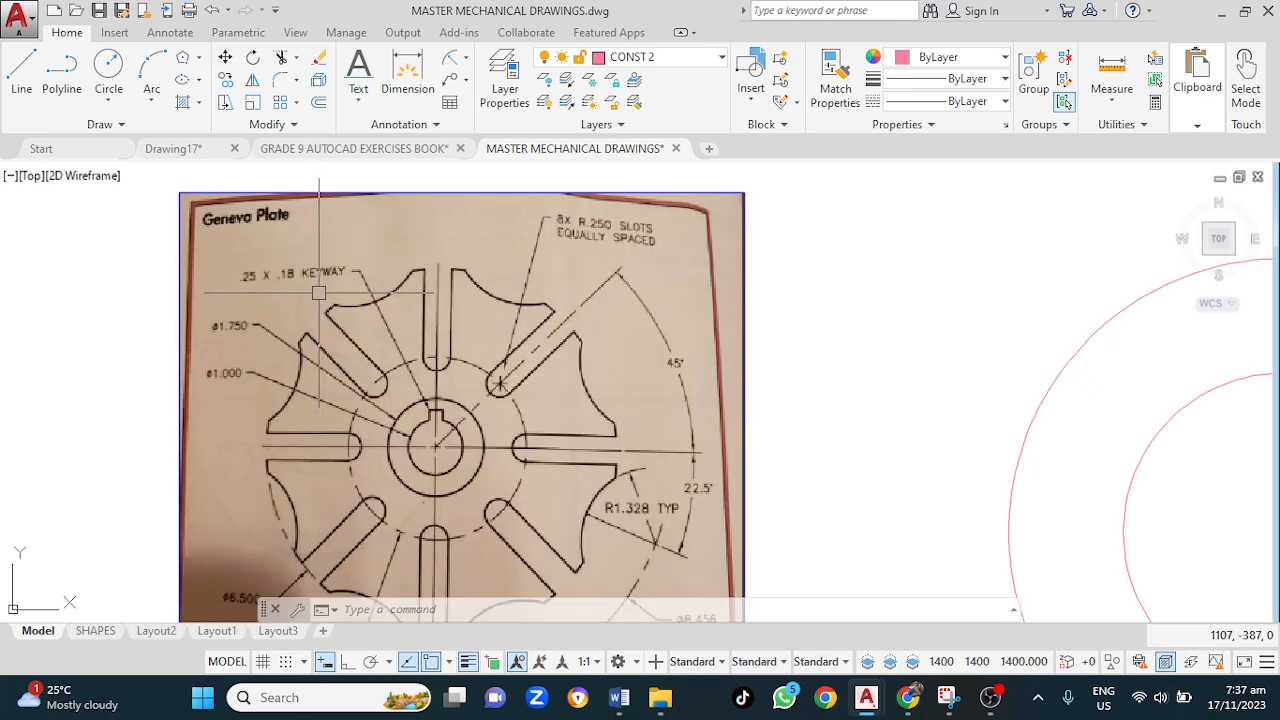
scroll(320, 293, down, 3)
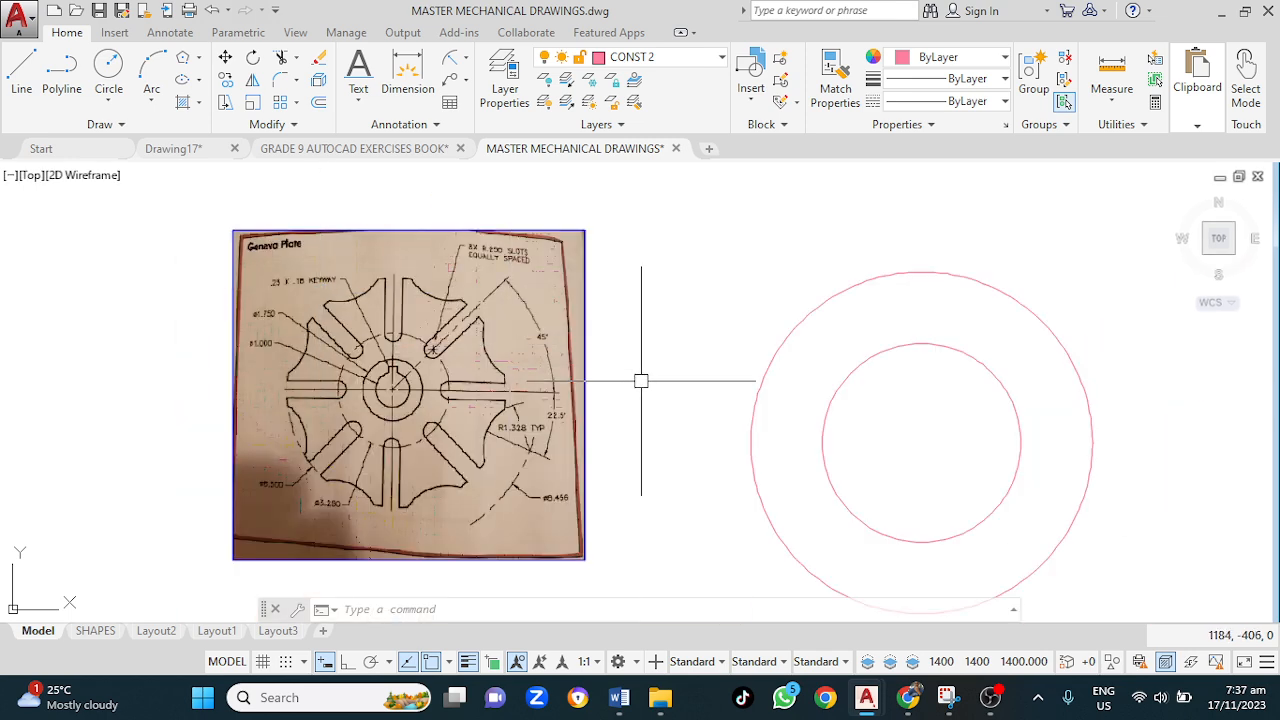
middle_drag(666, 414, 600, 387)
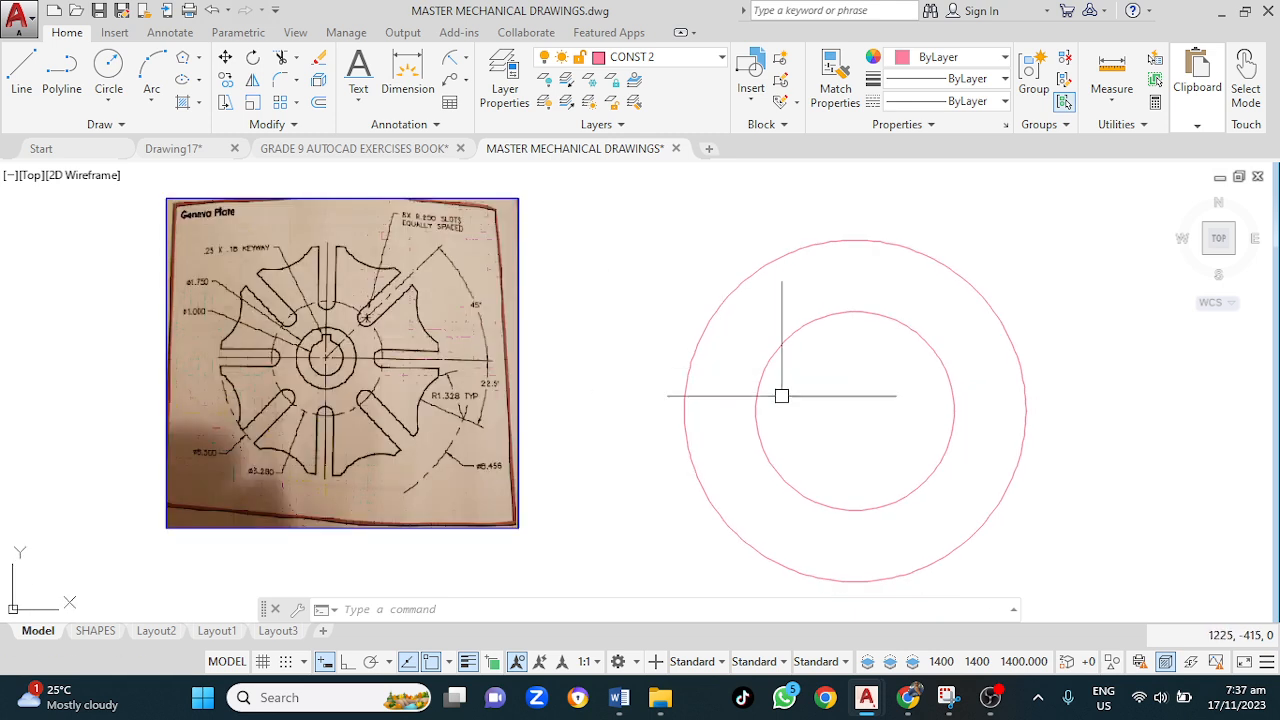
text(REC)
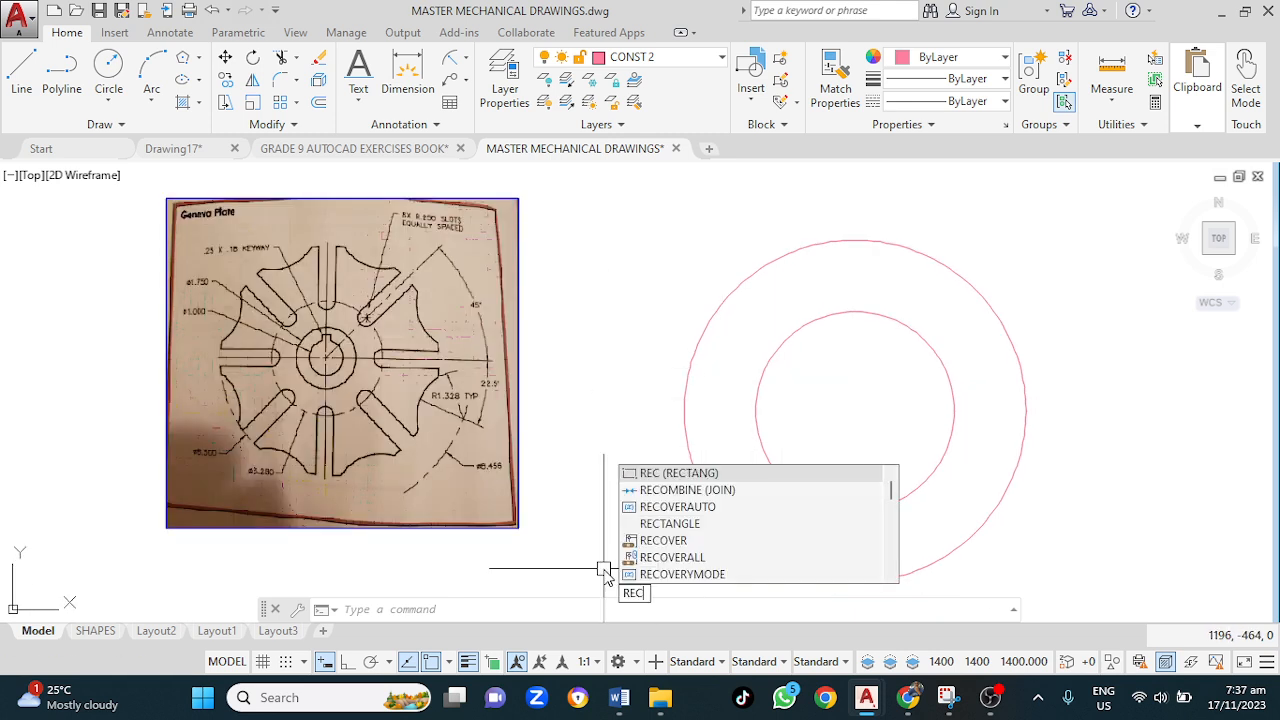
key(Return)
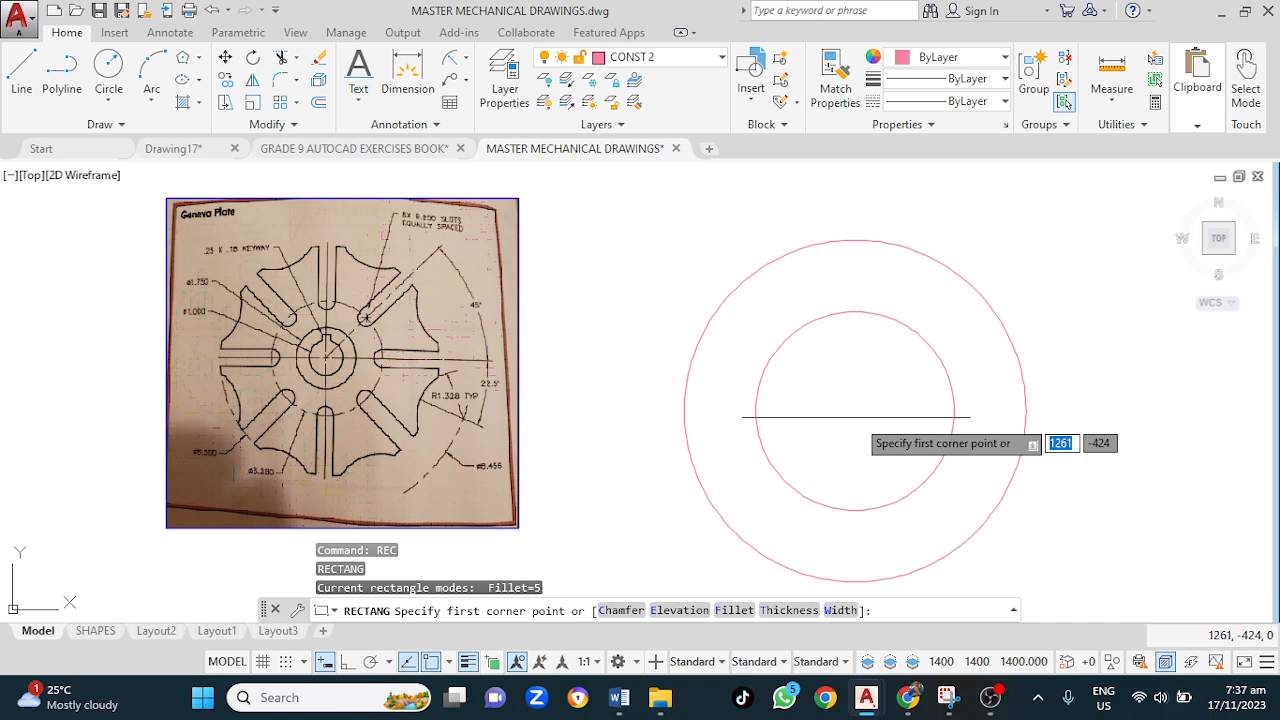
click(848, 422)
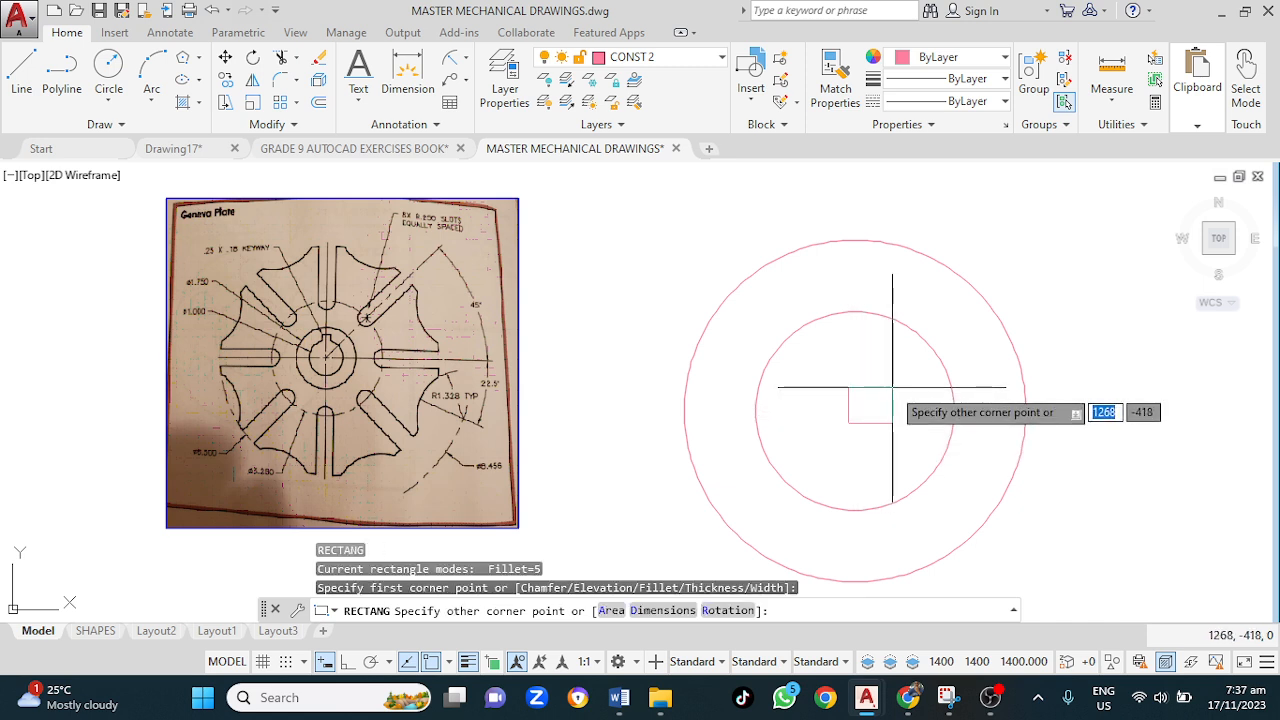
text(@)
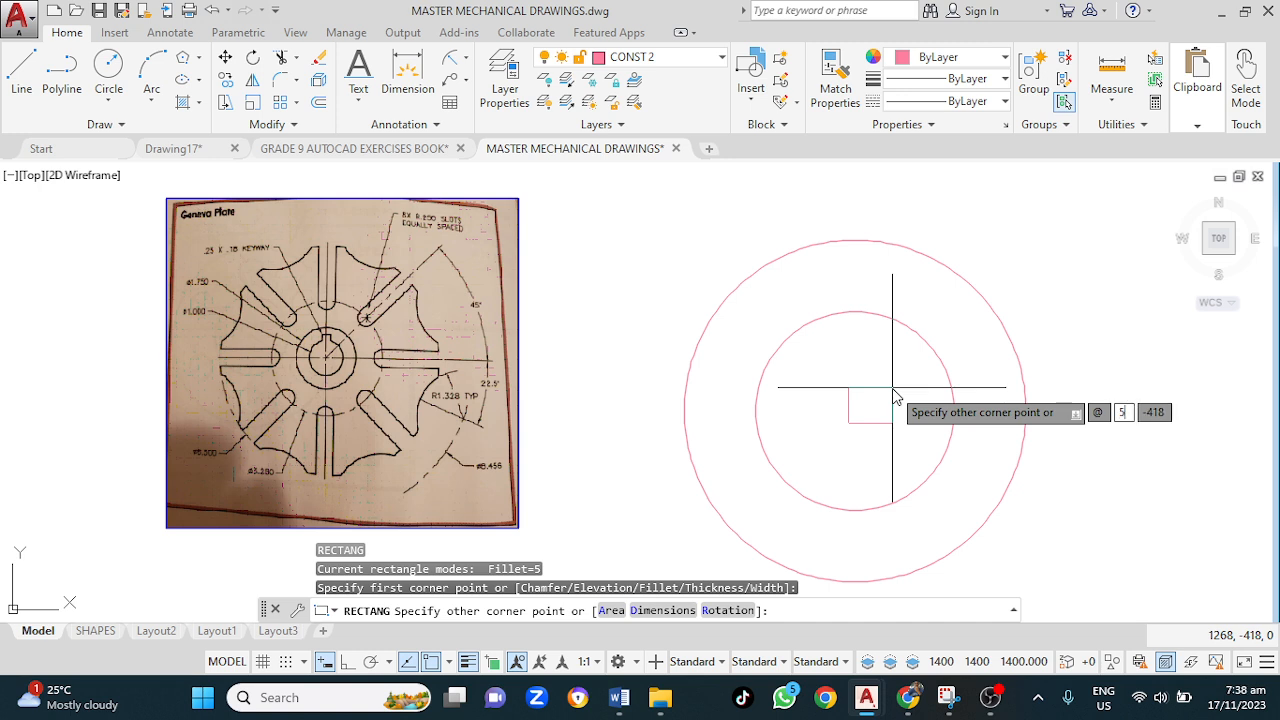
text(5)
key(Tab)
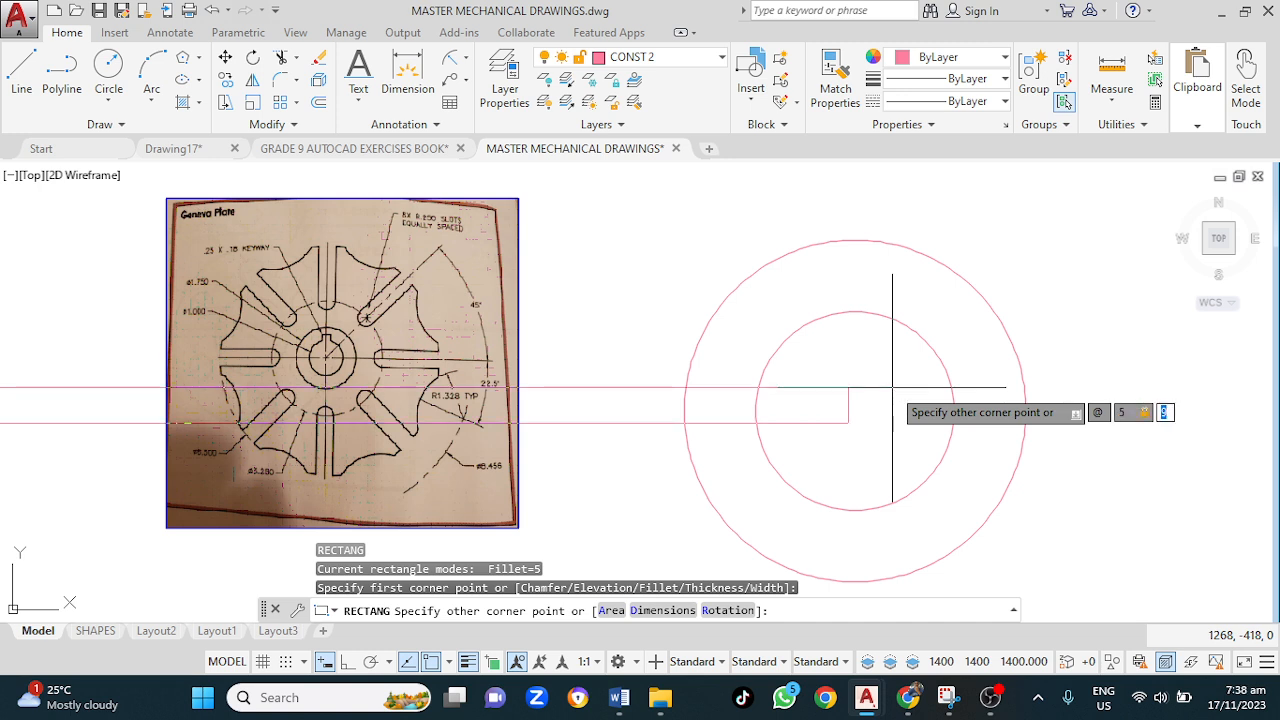
key(Return)
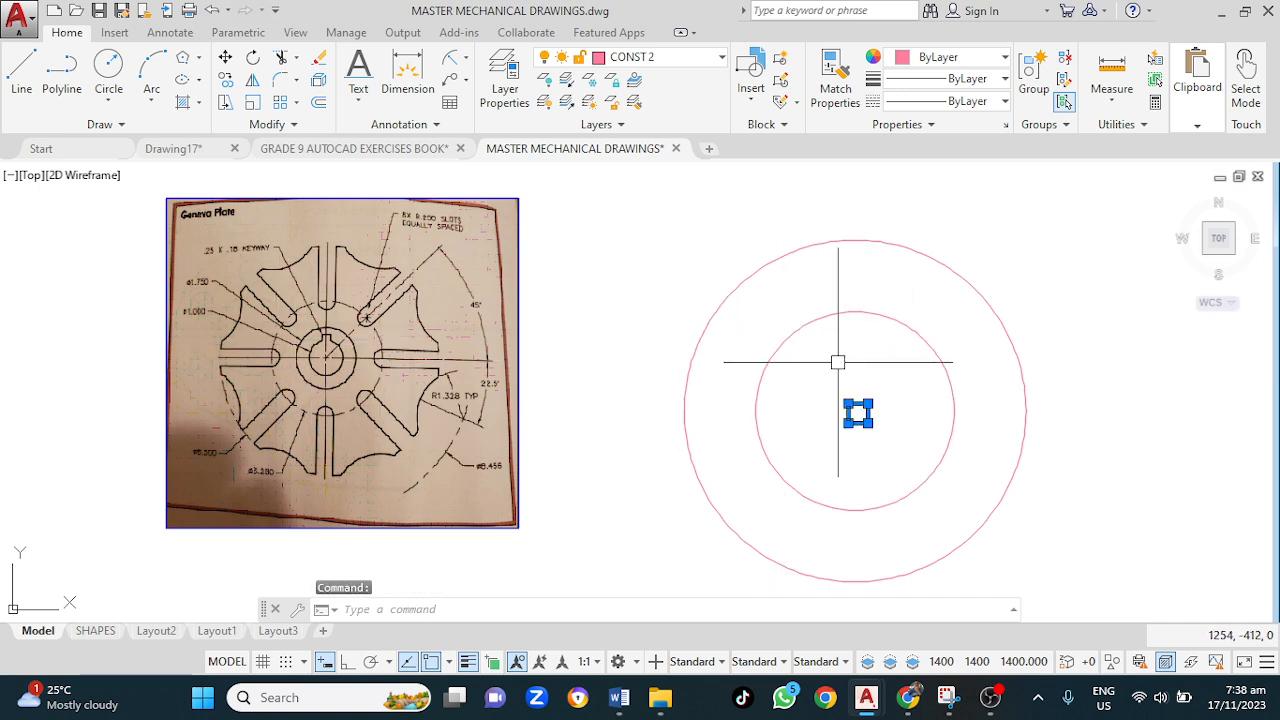
Step: Move the keyway square so the midpoint of its lower edge sits on the top quadrant of the radius 25 circle
text(m)
key(Return)
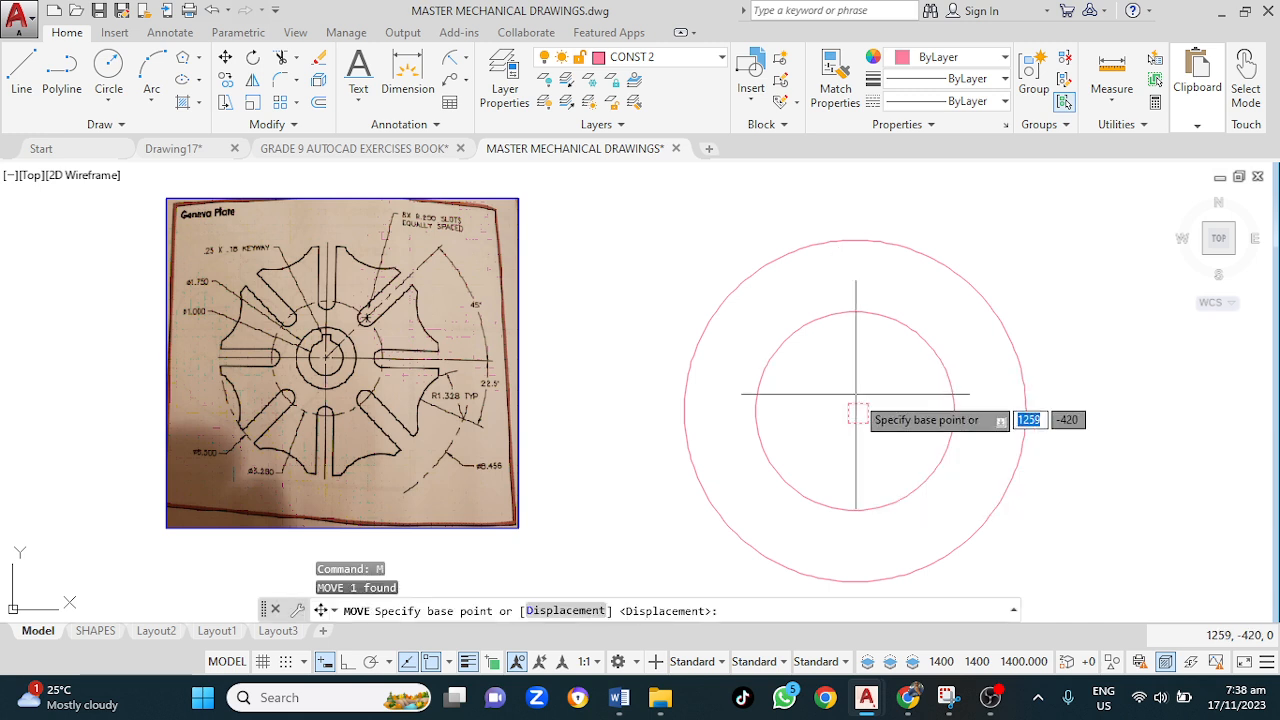
click(864, 413)
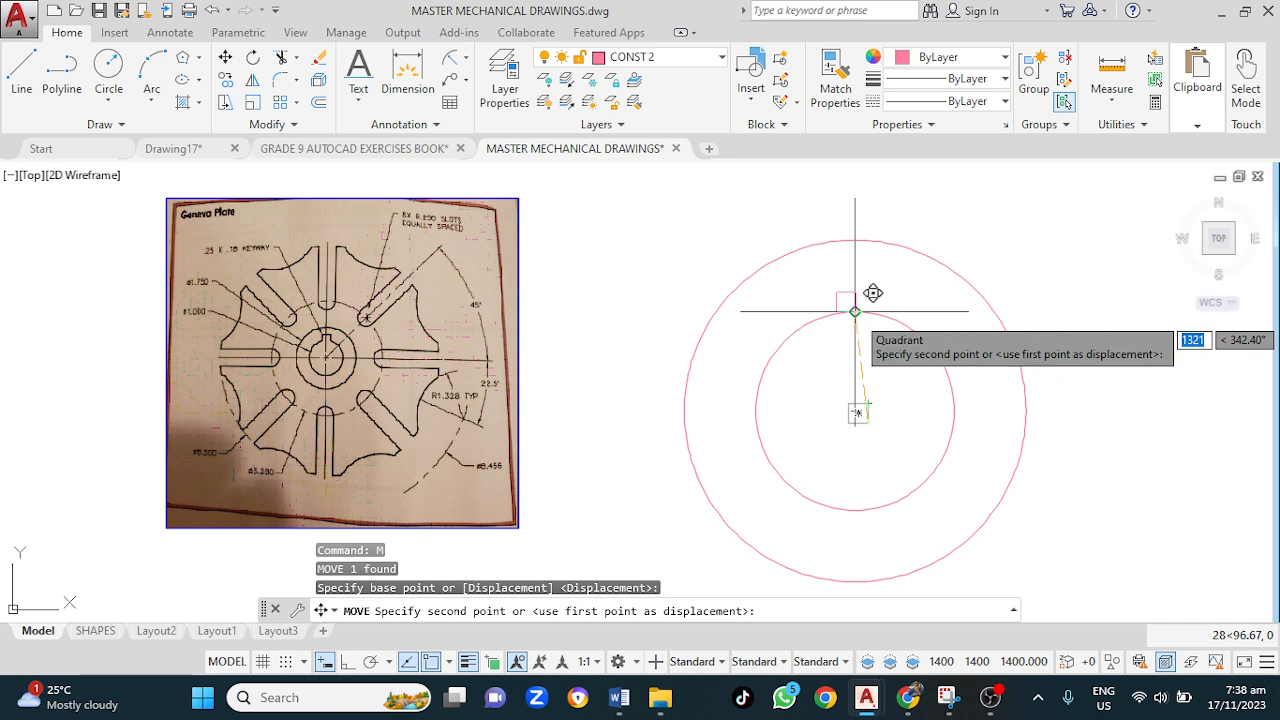
click(867, 362)
click(858, 356)
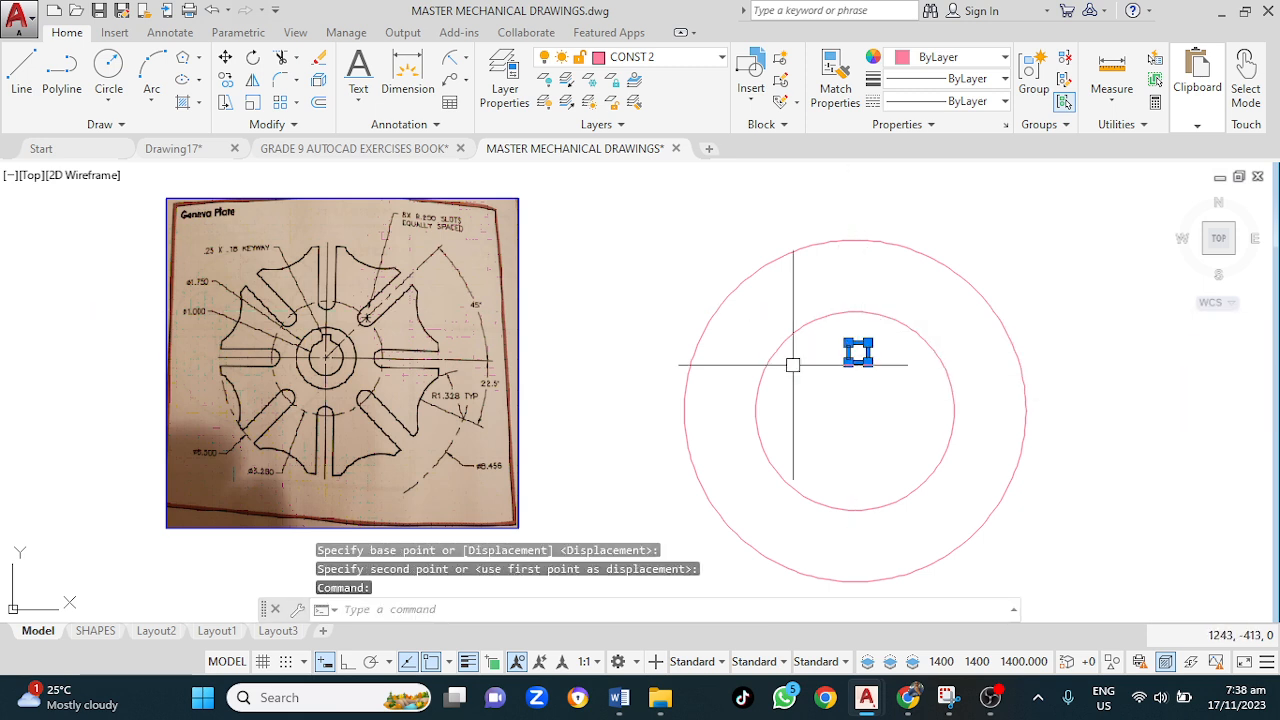
key(Return)
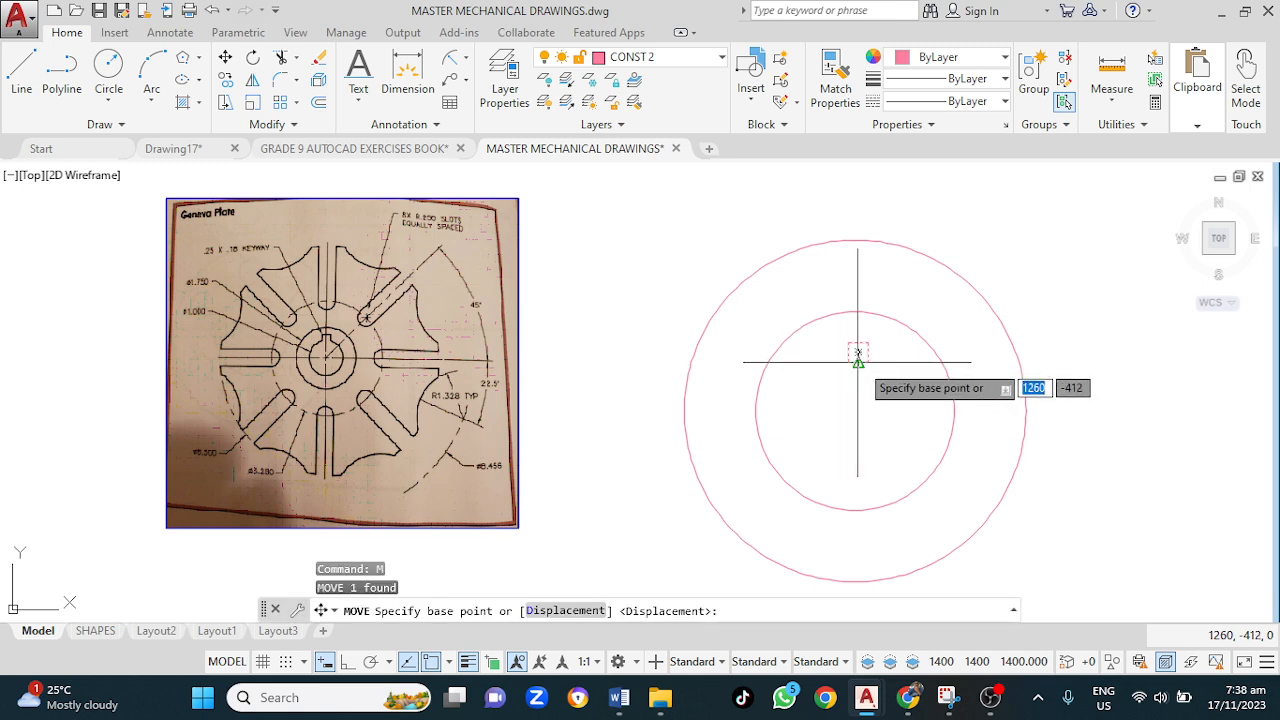
click(858, 361)
click(855, 310)
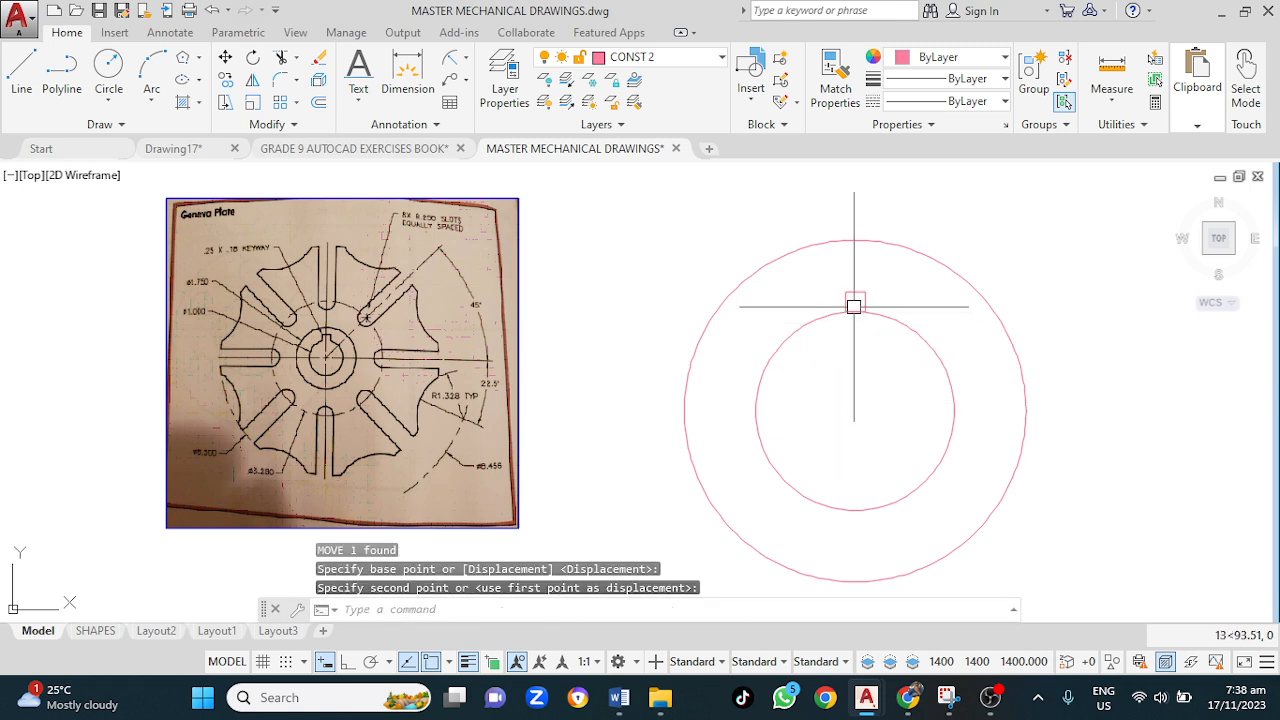
Step: Move the keyway square straight down slightly so its lower edge lies just inside the radius 25 circle
scroll(822, 354, up, 8)
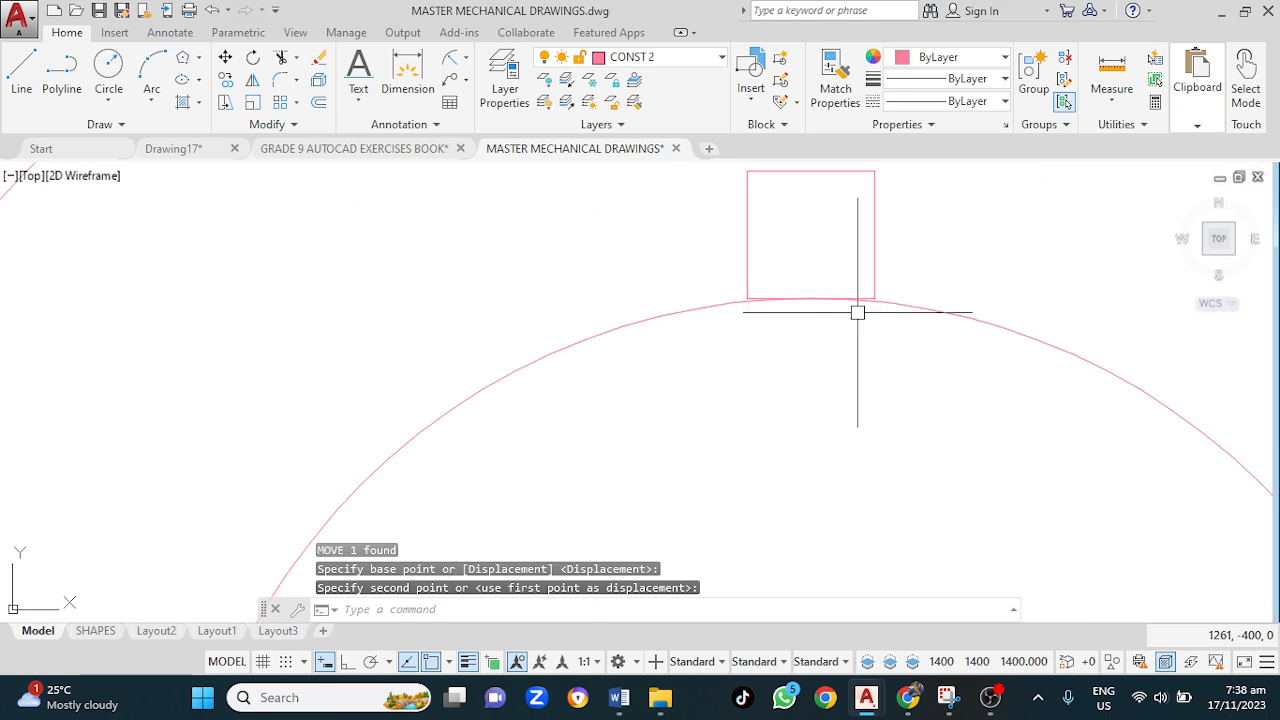
scroll(833, 332, up, 2)
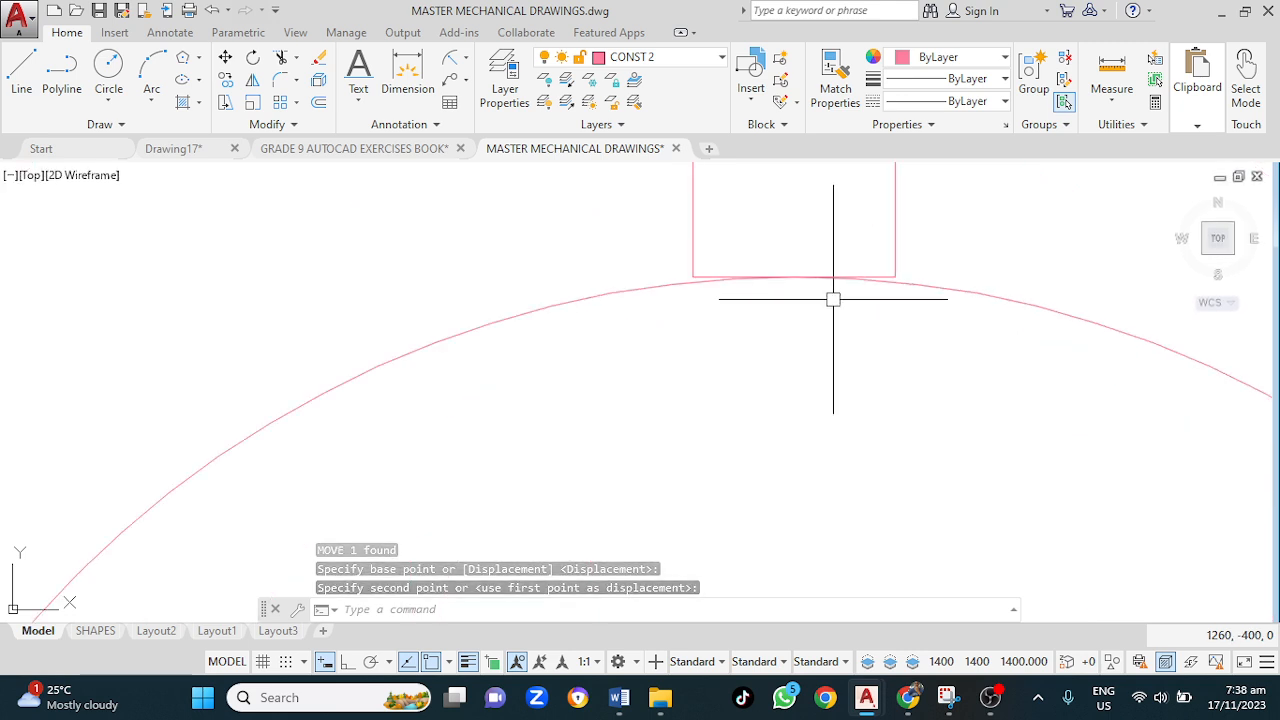
click(898, 218)
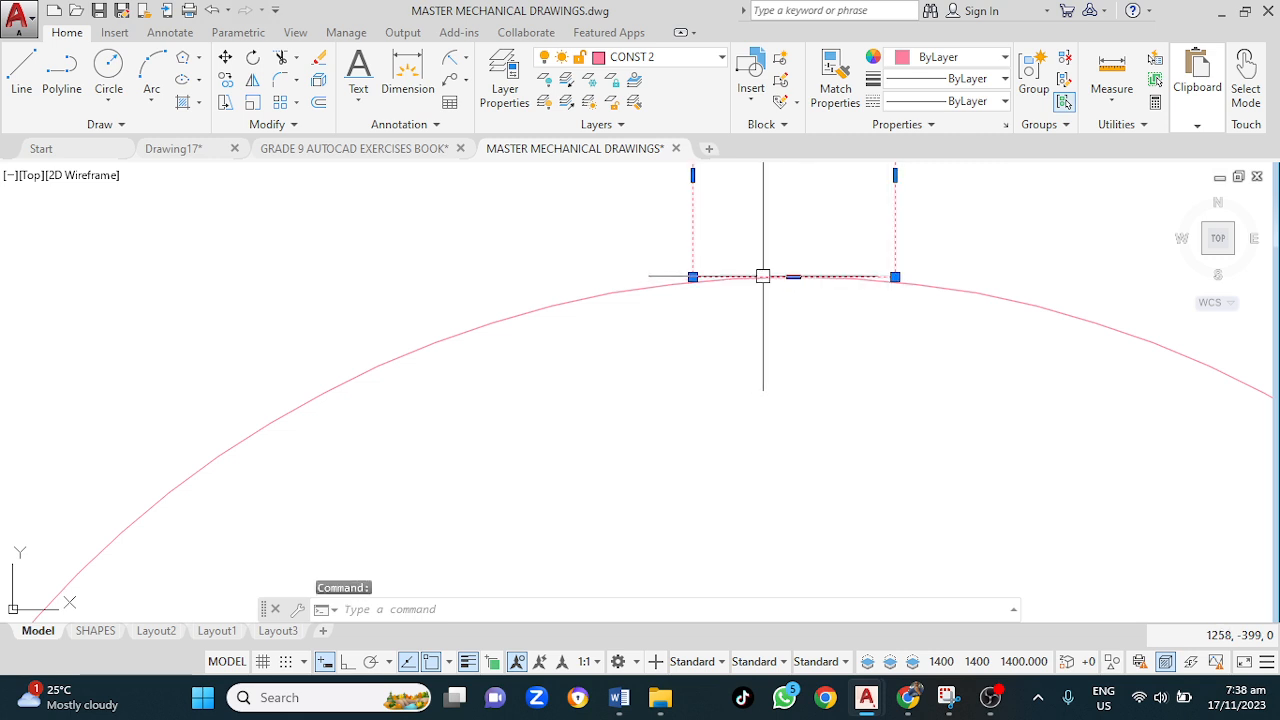
key(Return)
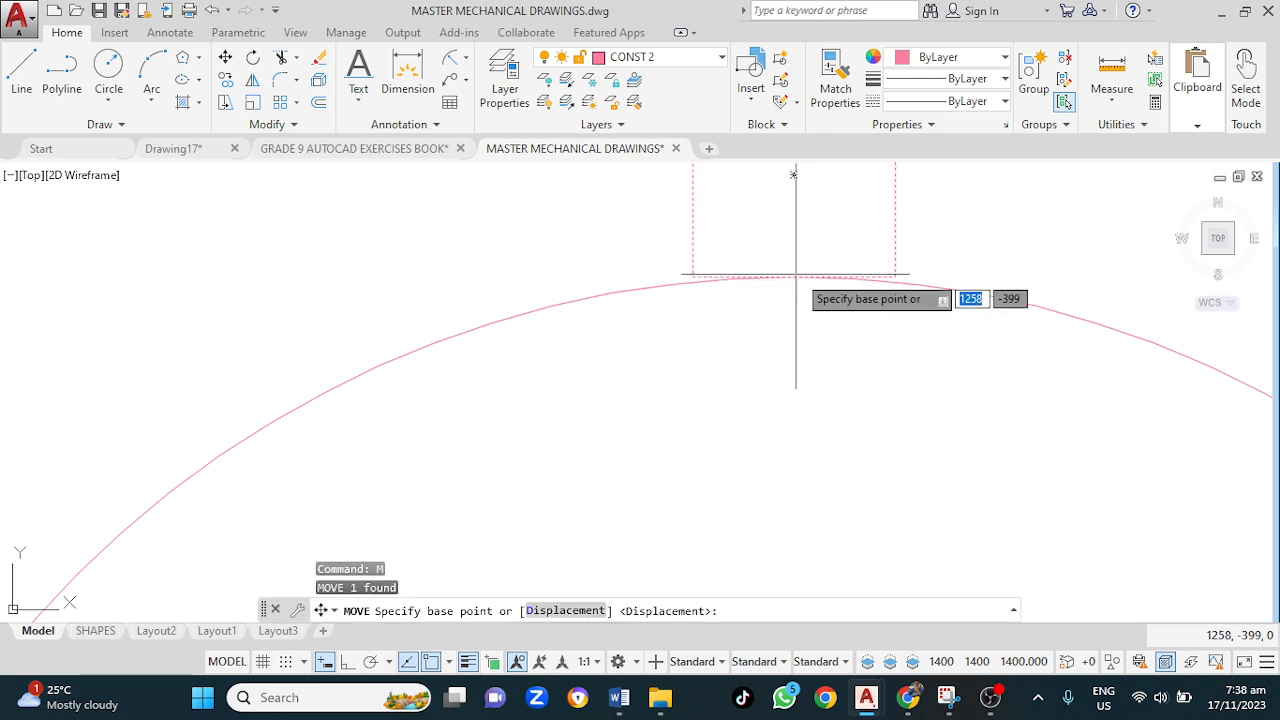
click(795, 276)
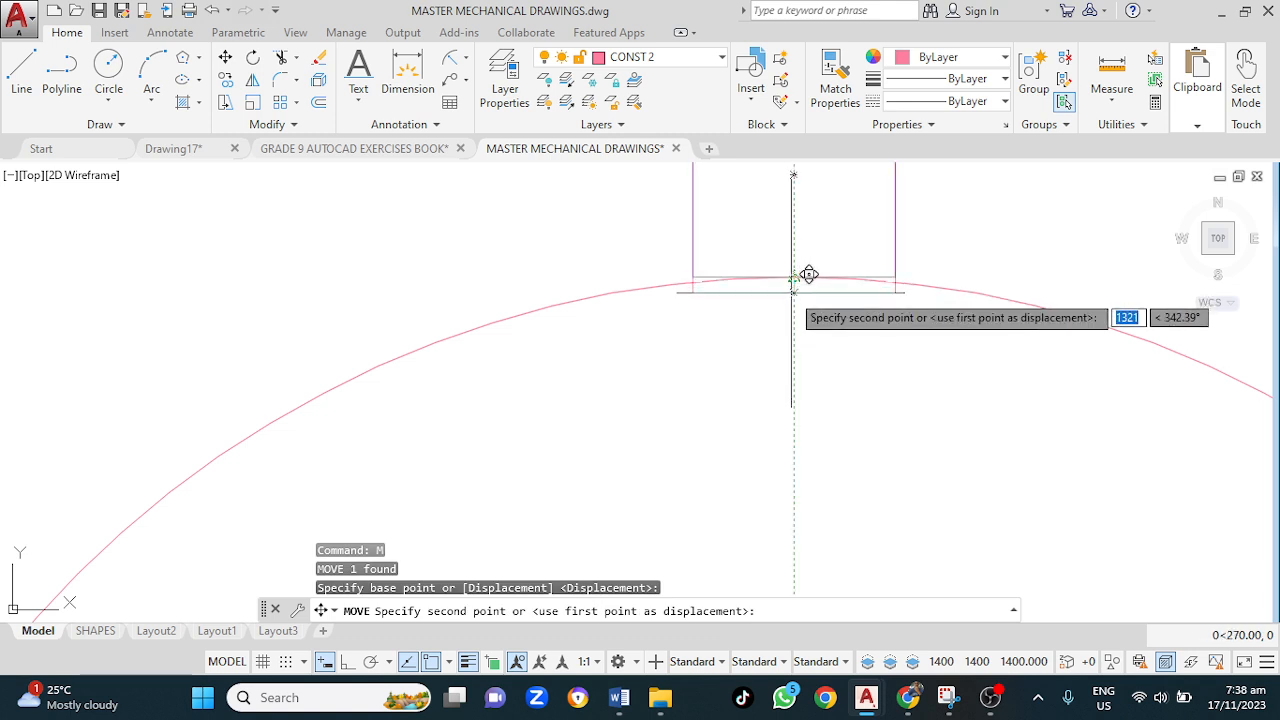
click(808, 274)
key(Escape)
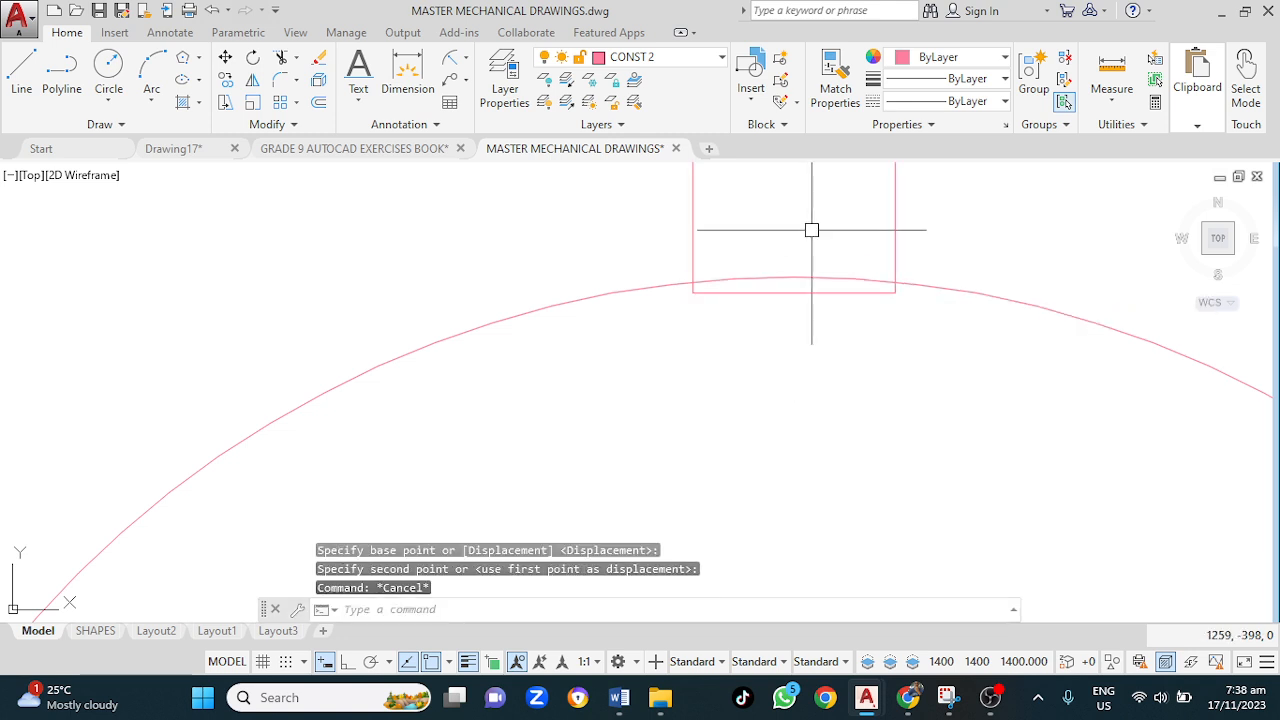
Step: Trim the square's lower edge and the radius 25 circle's arc between its sides to open the keyway
scroll(797, 333, down, 4)
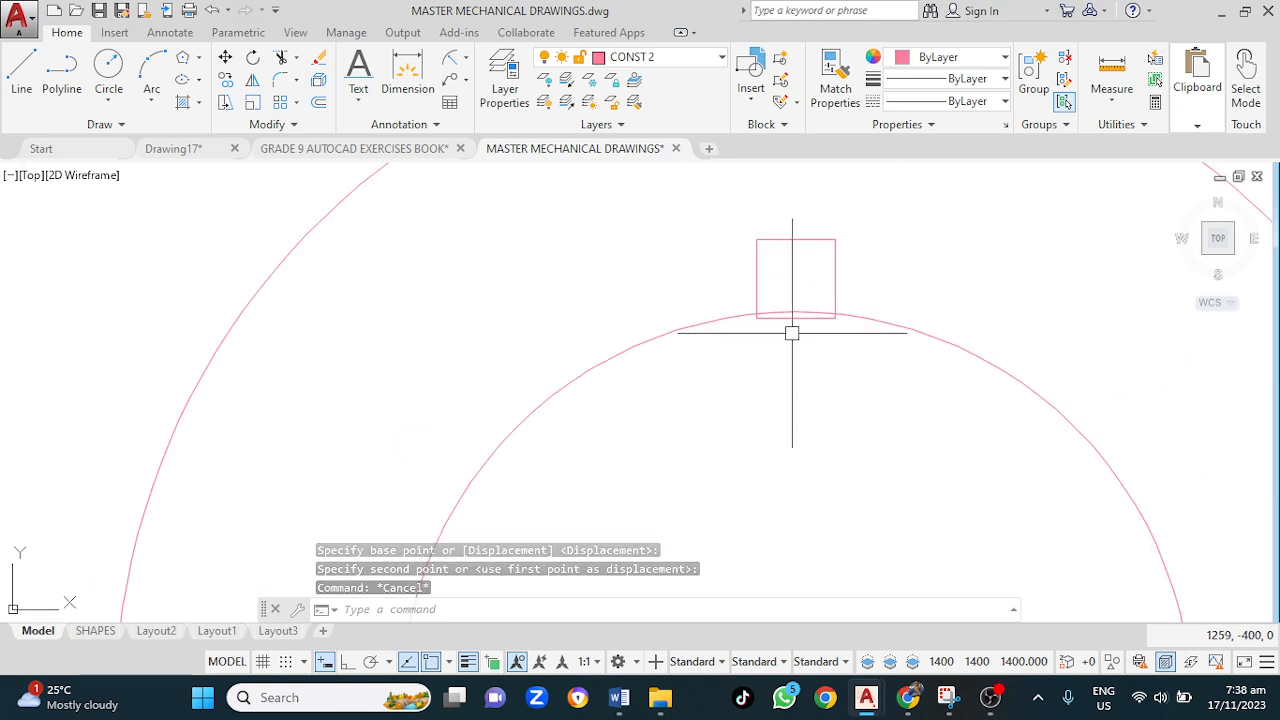
key(Return)
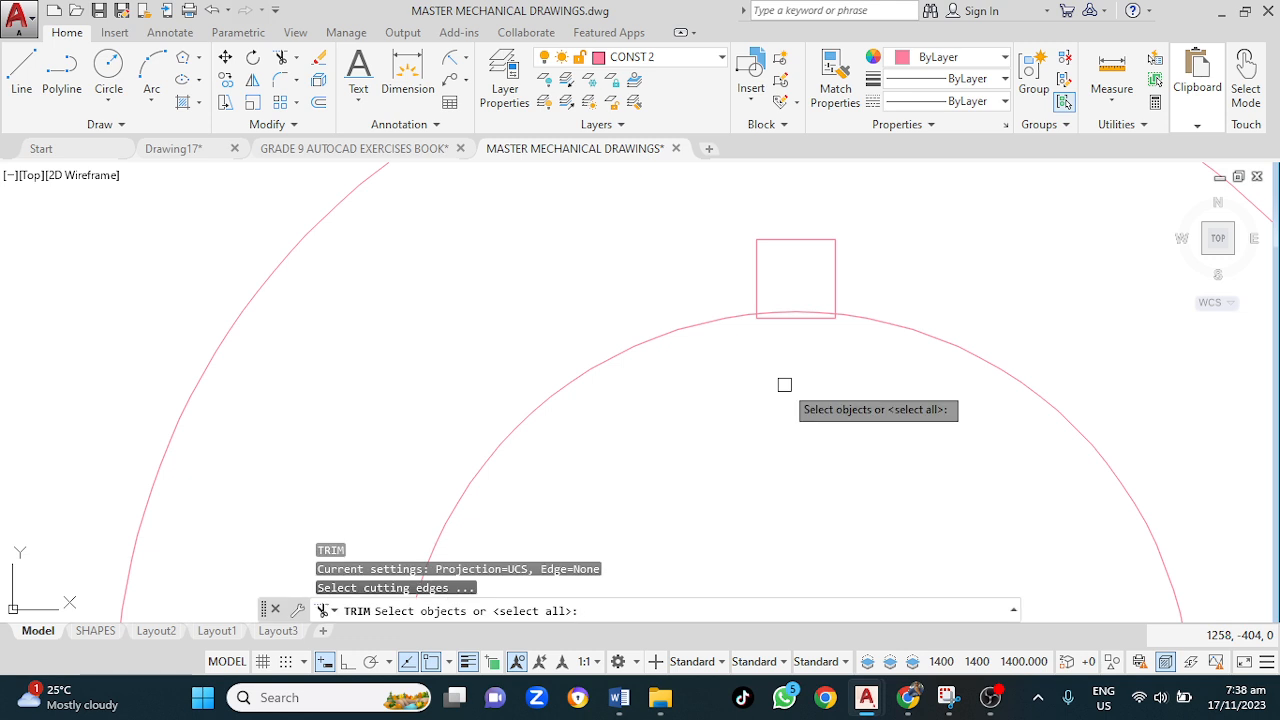
key(Return)
click(806, 283)
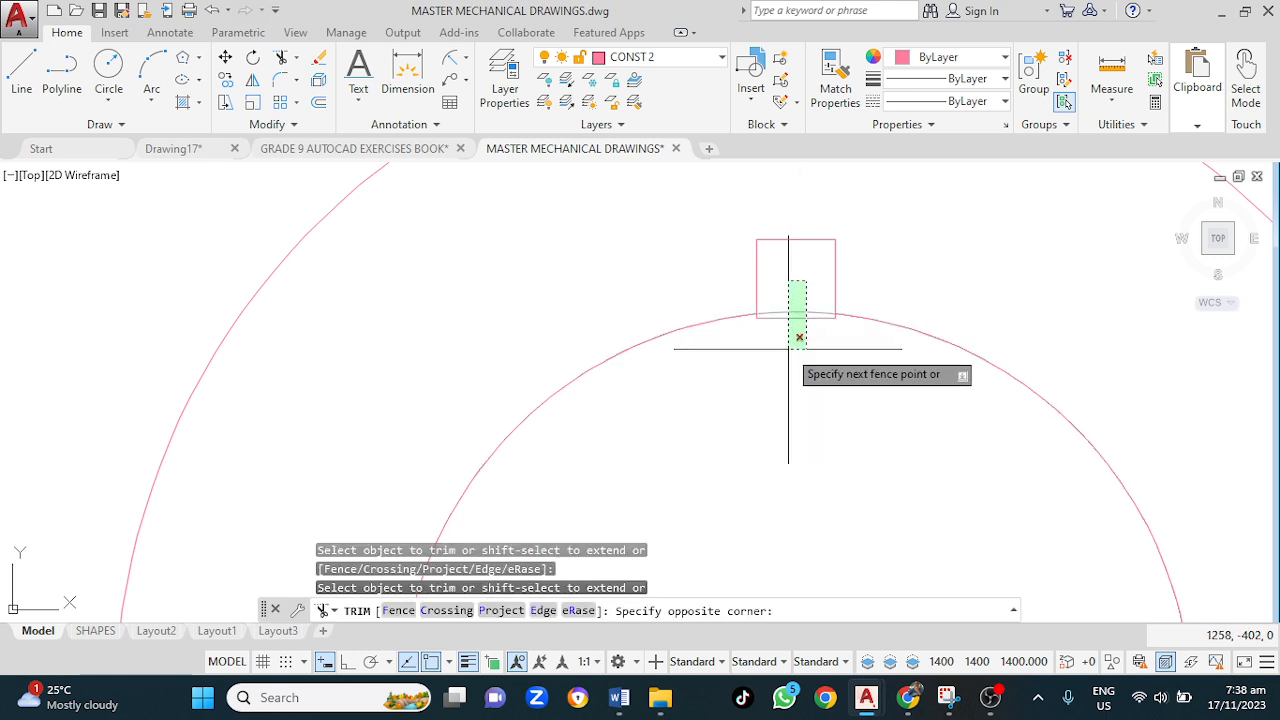
click(777, 342)
scroll(769, 339, up, 5)
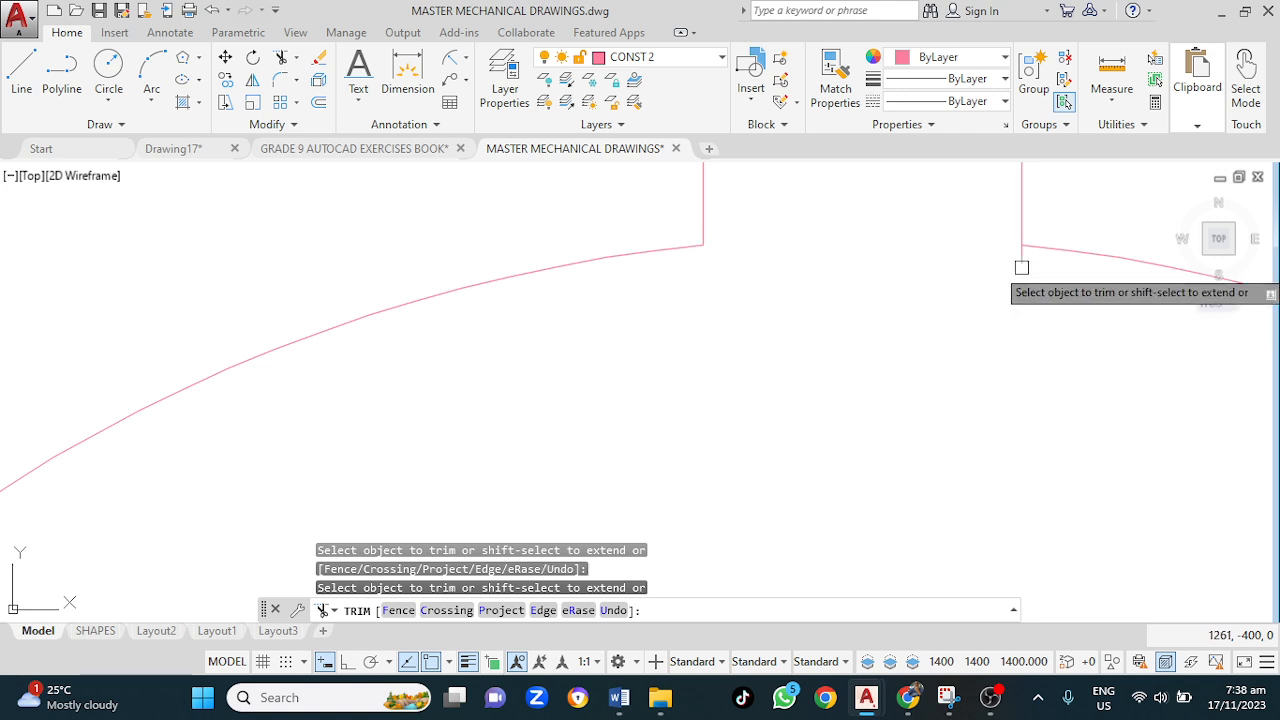
scroll(911, 316, down, 4)
scroll(911, 316, down, 3)
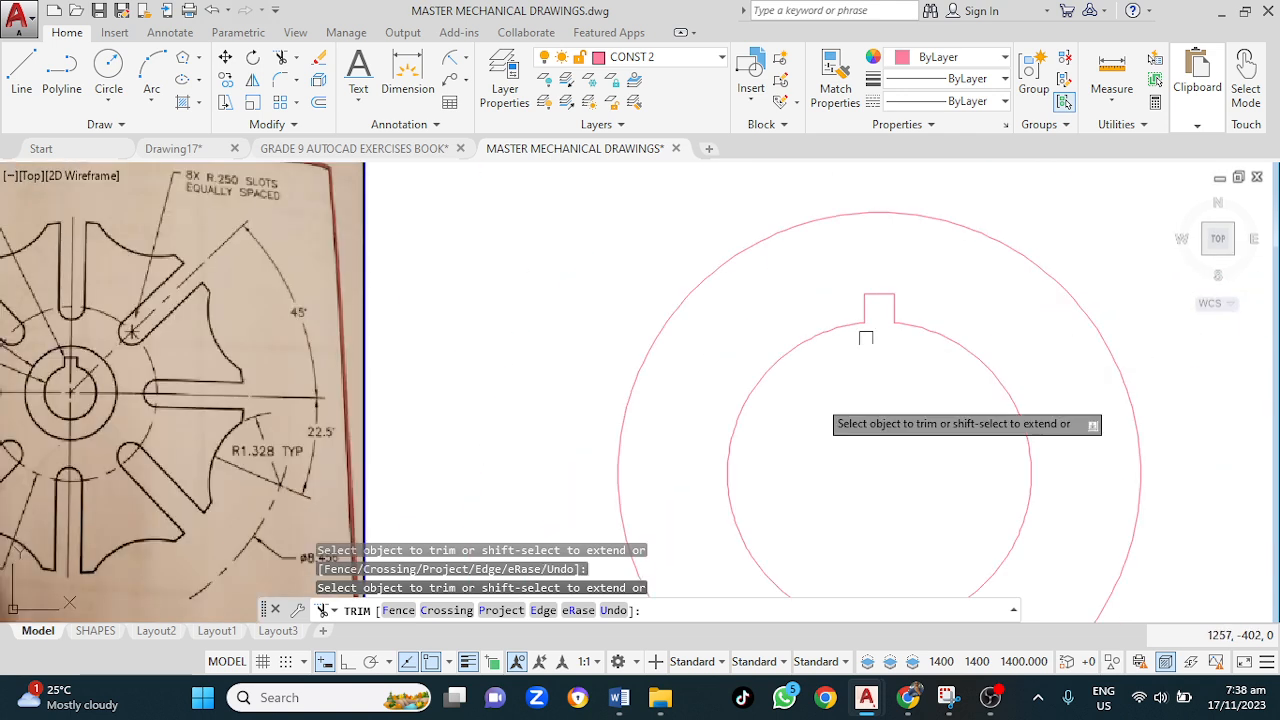
key(Escape)
Step: Draw a circle of radius 81 concentric with the existing two circles
scroll(808, 424, down, 4)
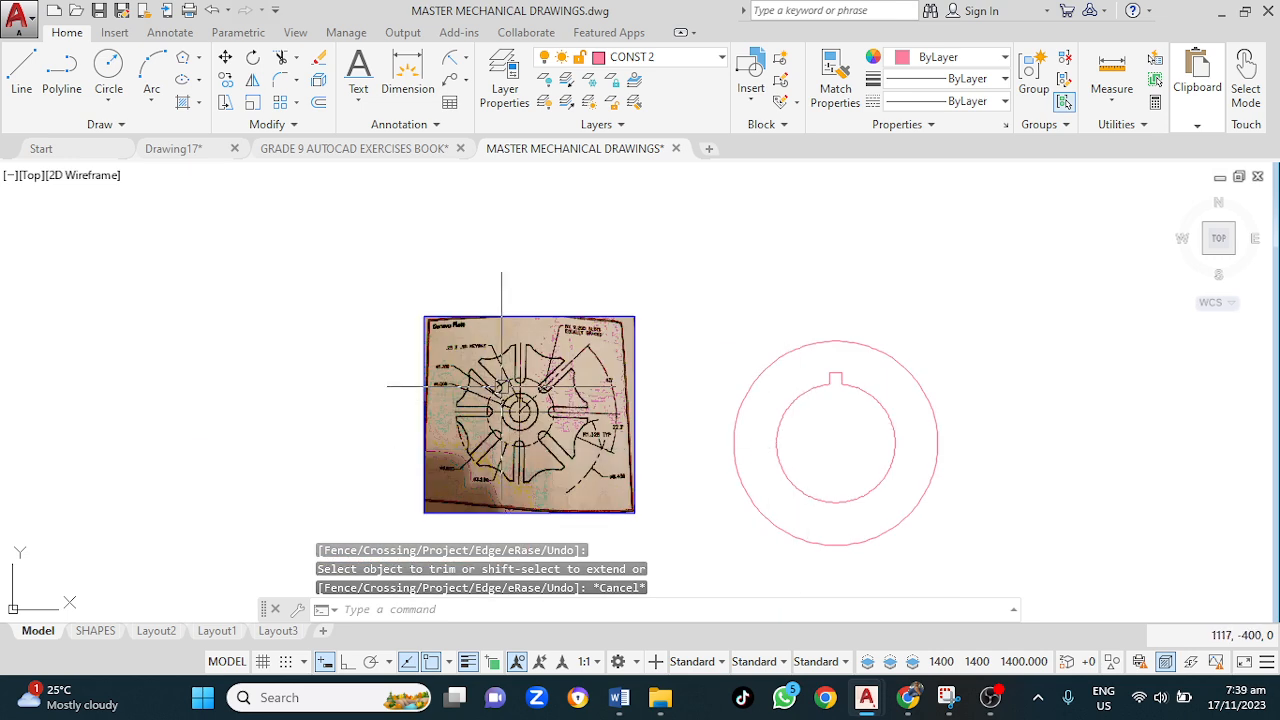
scroll(512, 389, up, 2)
scroll(512, 389, up, 5)
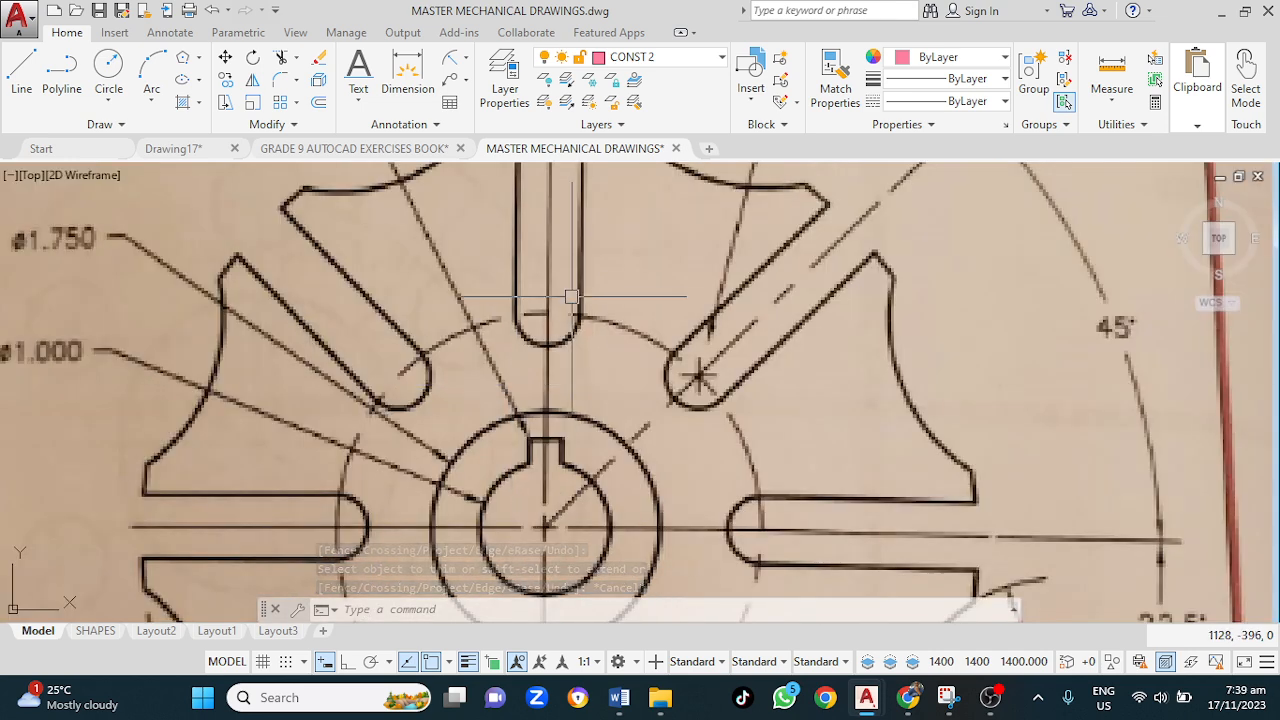
scroll(545, 330, down, 6)
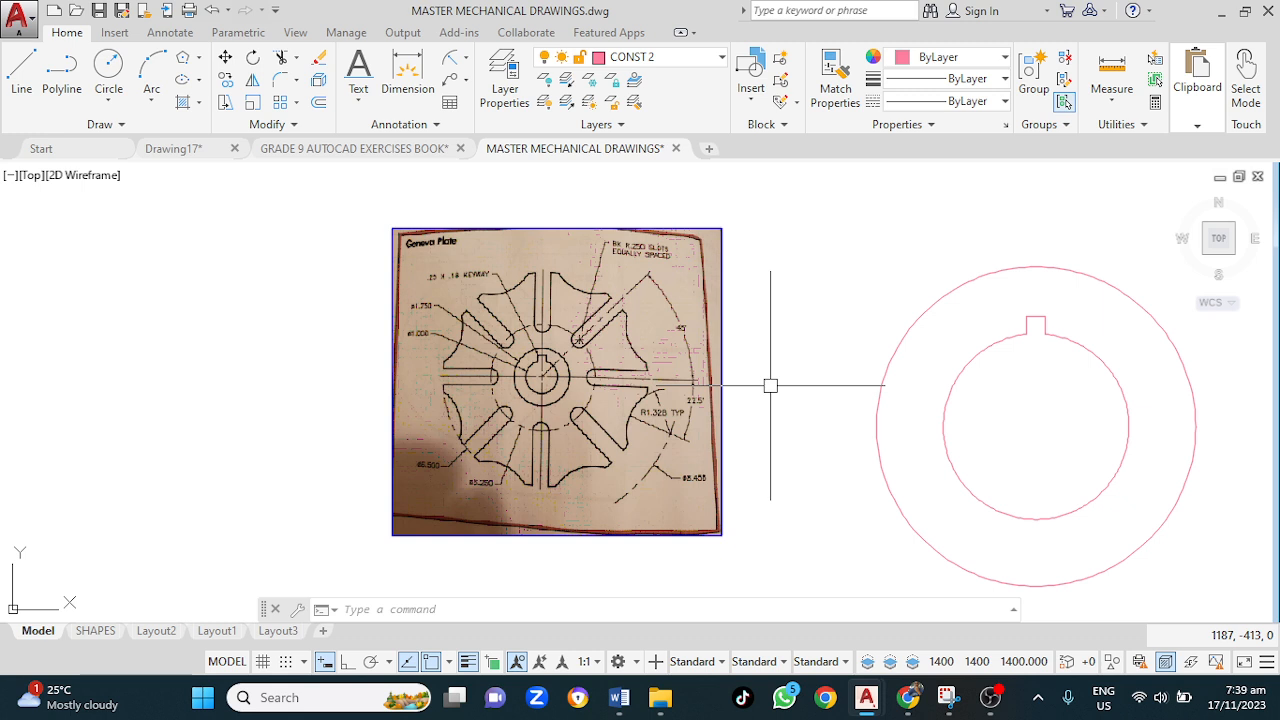
key(Return)
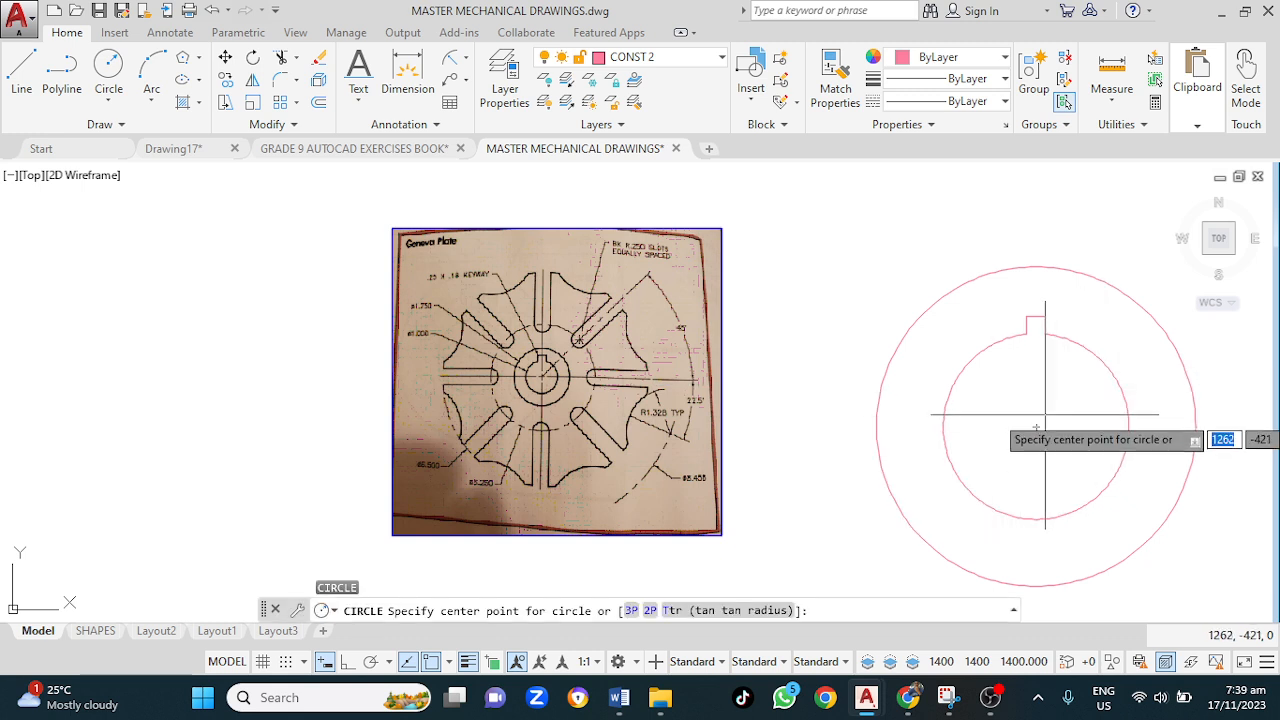
click(1036, 427)
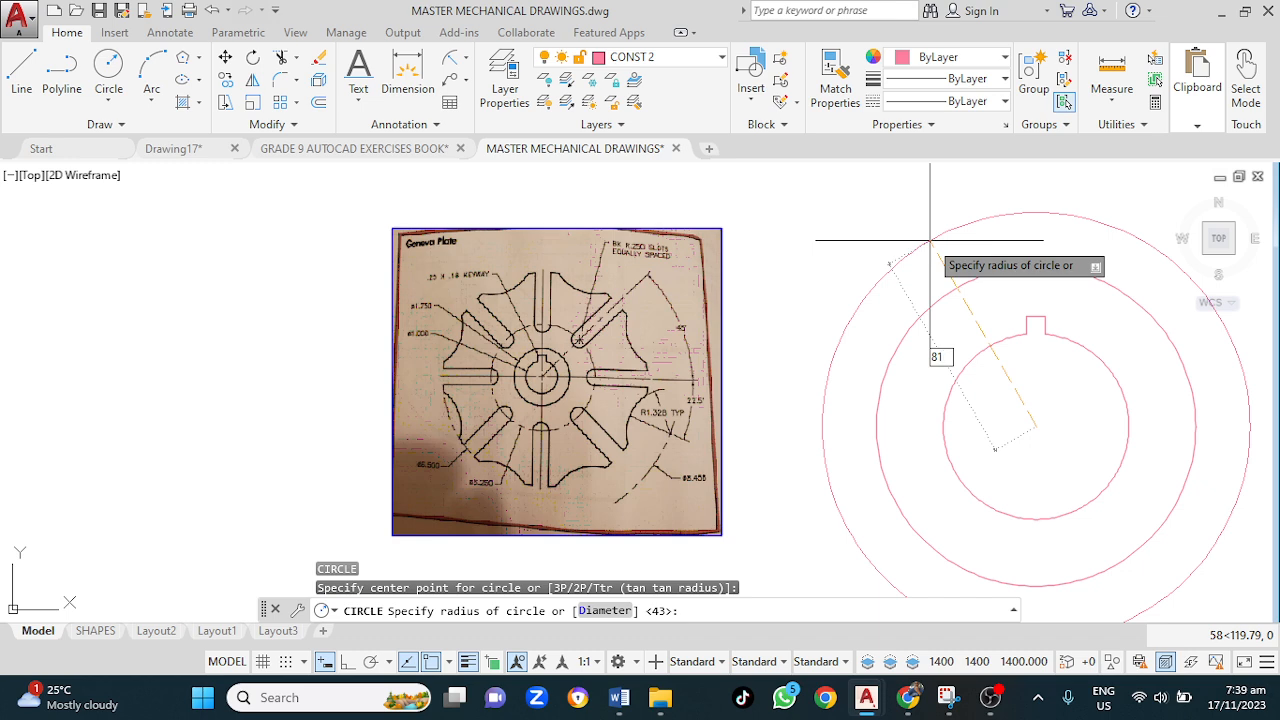
key(Return)
Step: Put the radius 81 construction circle on the CENTRE layer
scroll(929, 357, down, 3)
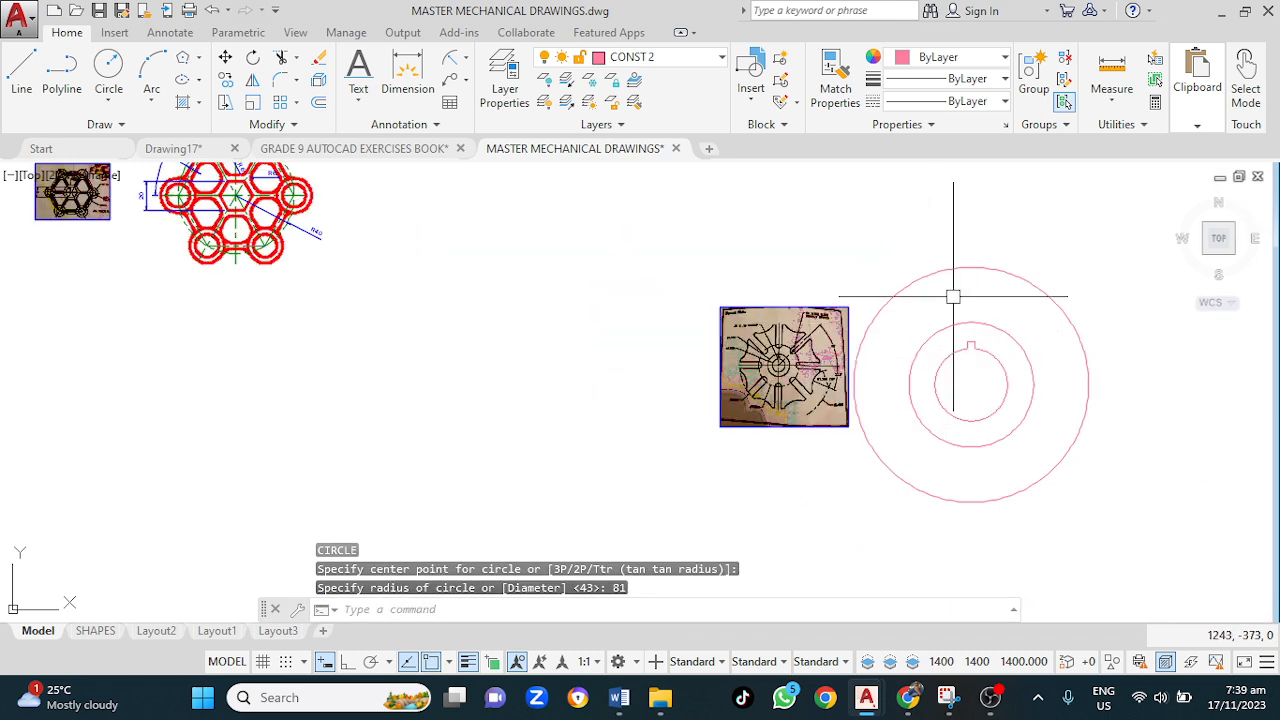
scroll(792, 368, up, 5)
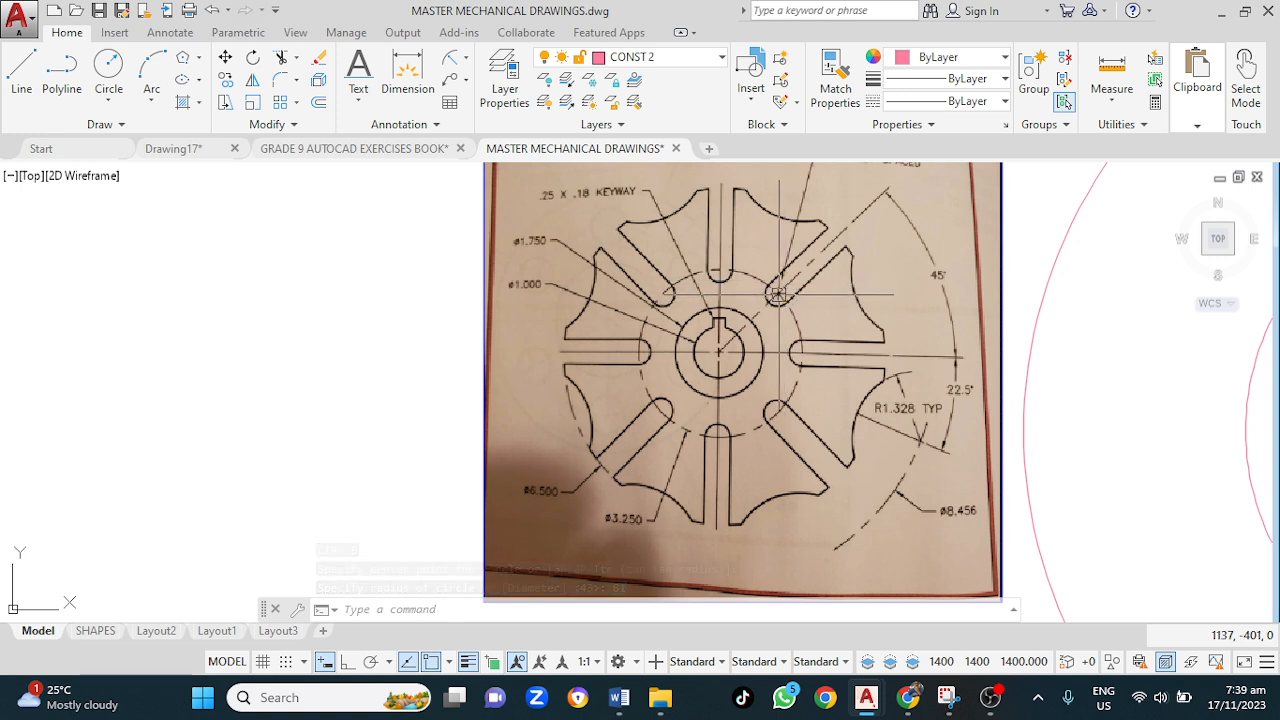
click(1051, 282)
scroll(1057, 406, down, 2)
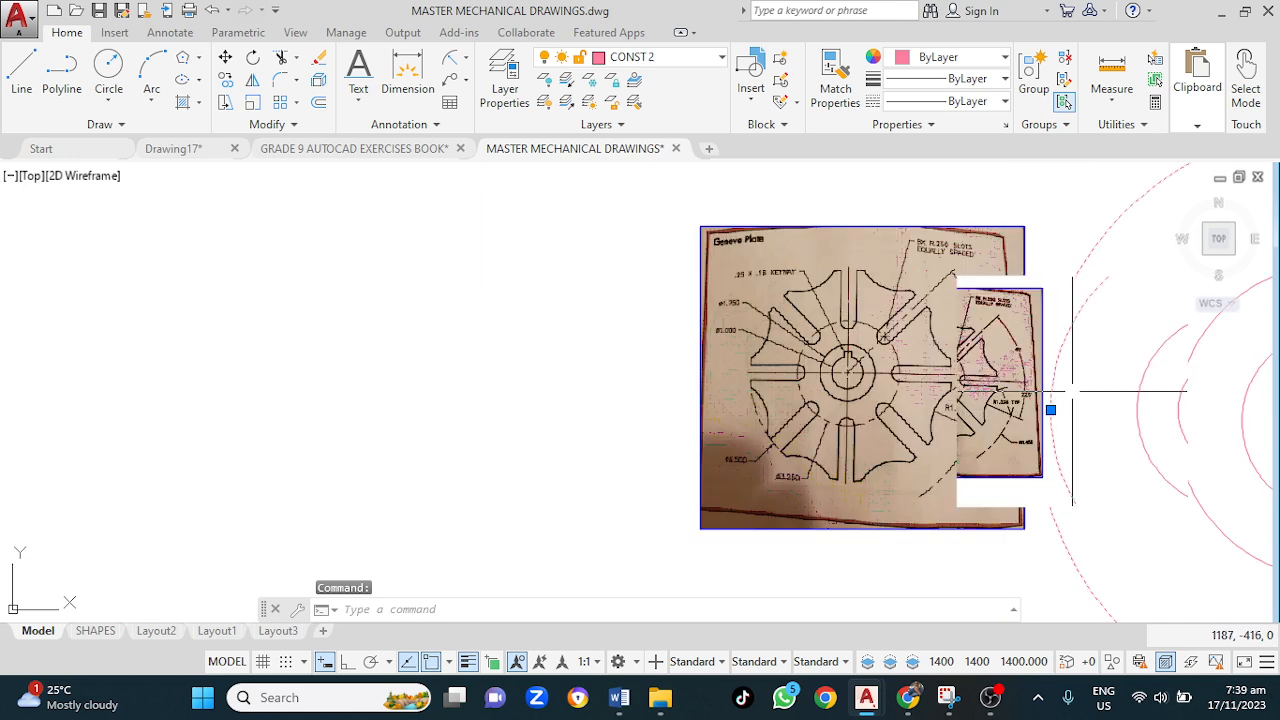
scroll(1072, 392, down, 2)
mouse_move(1072, 392)
middle_down()
mouse_move(823, 414)
mouse_move(429, 371)
middle_up()
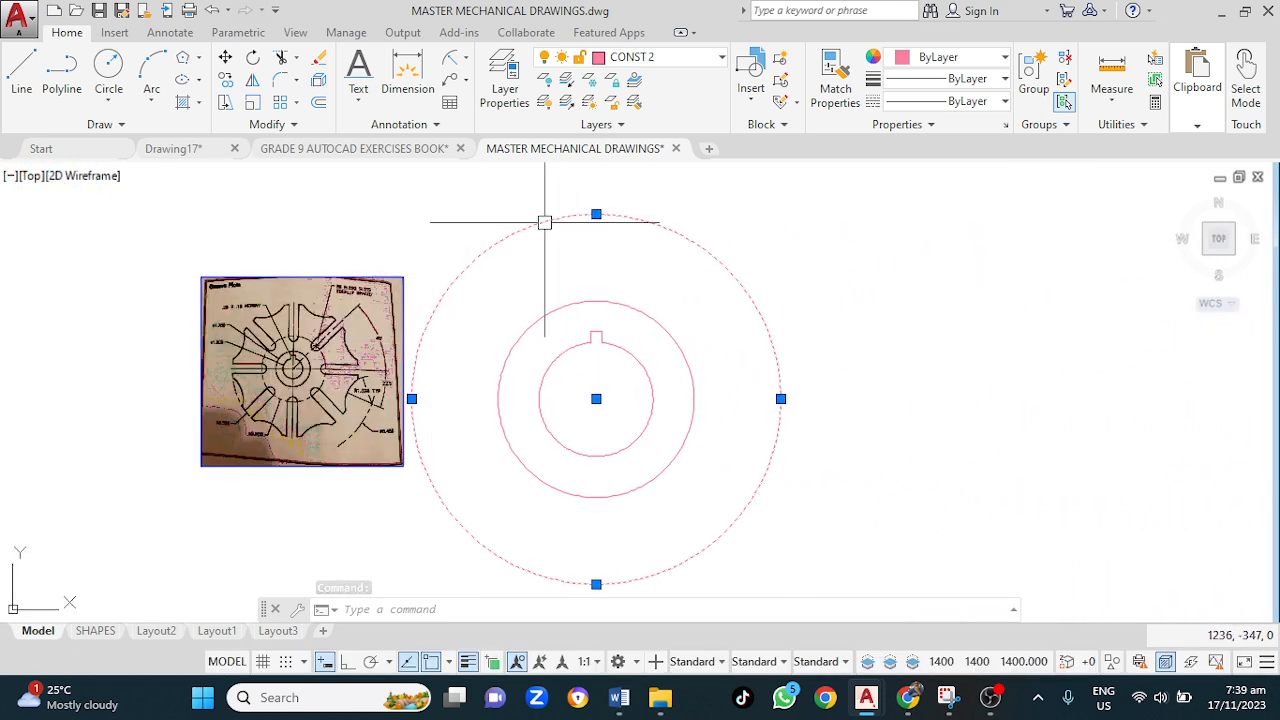
click(716, 60)
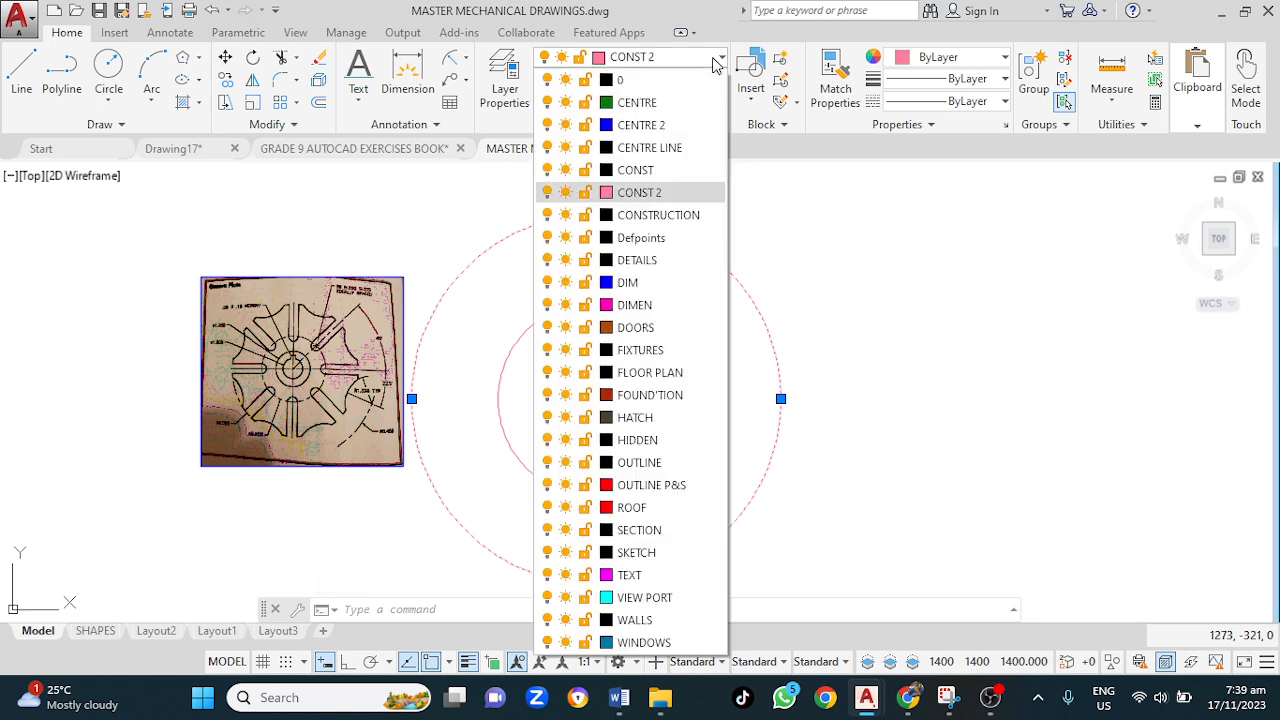
click(660, 103)
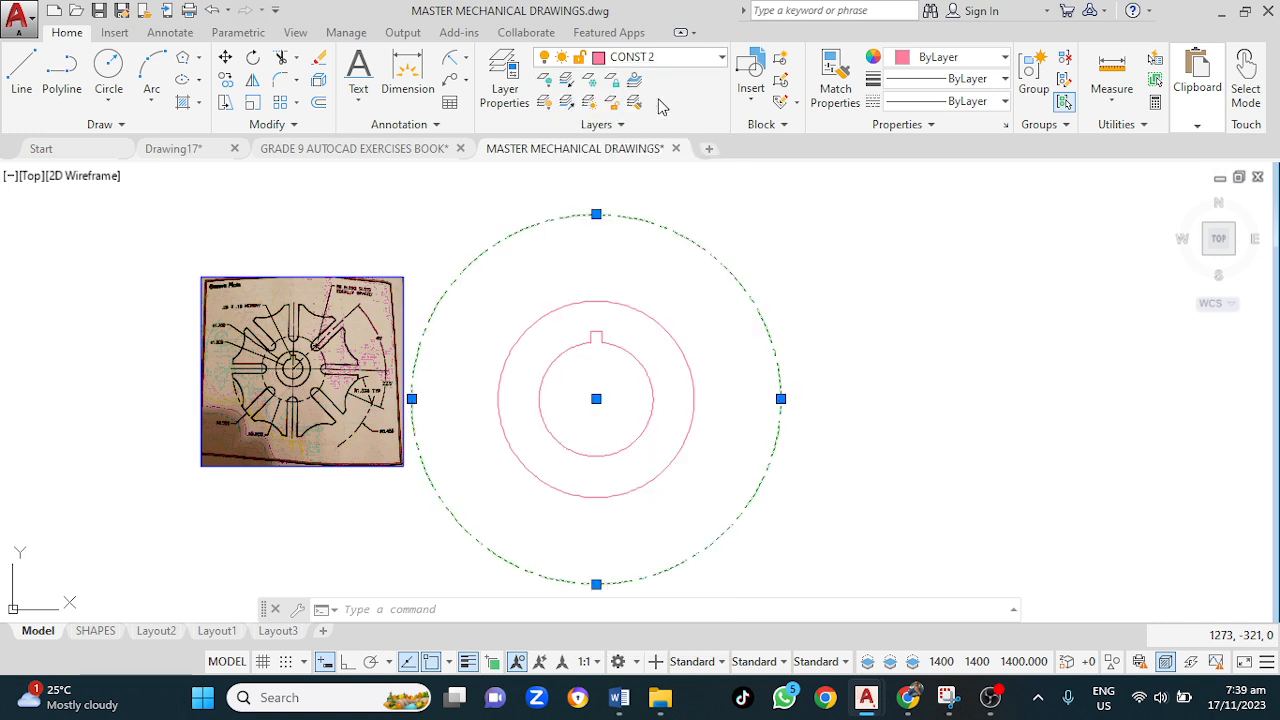
key(Escape)
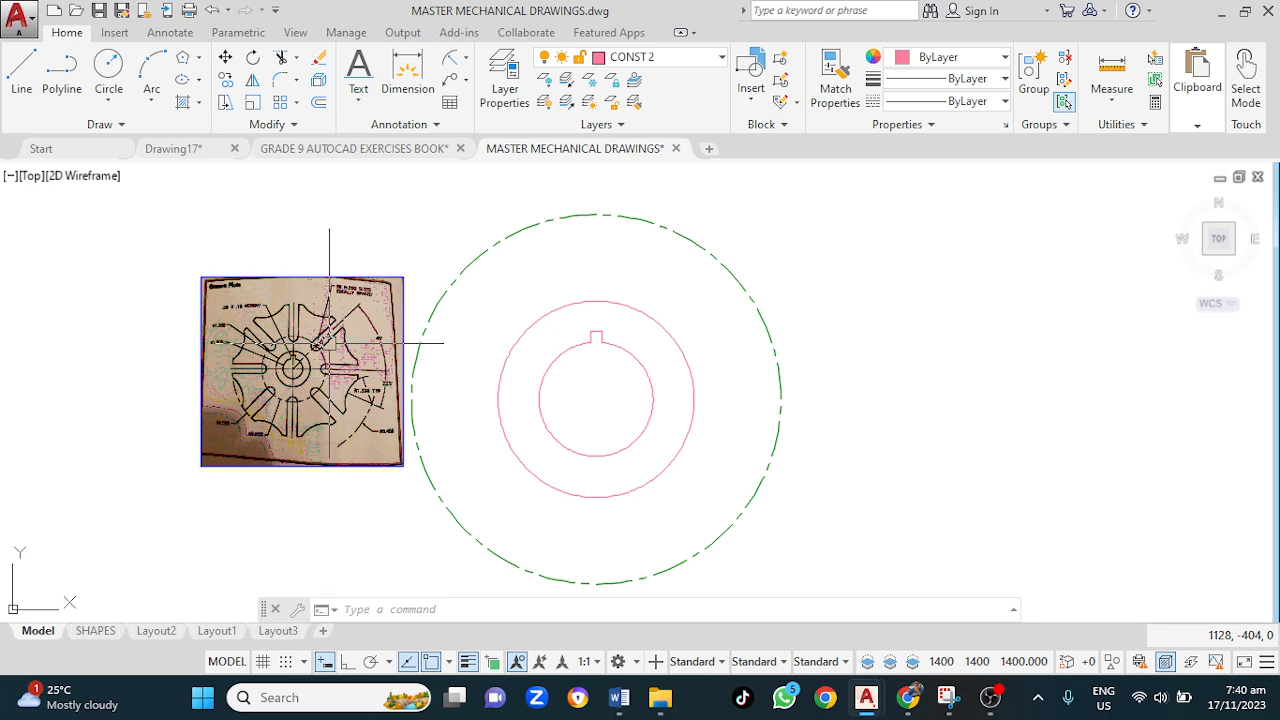
Step: Draw a circle of radius 156 concentric with the existing circles
scroll(370, 381, up, 3)
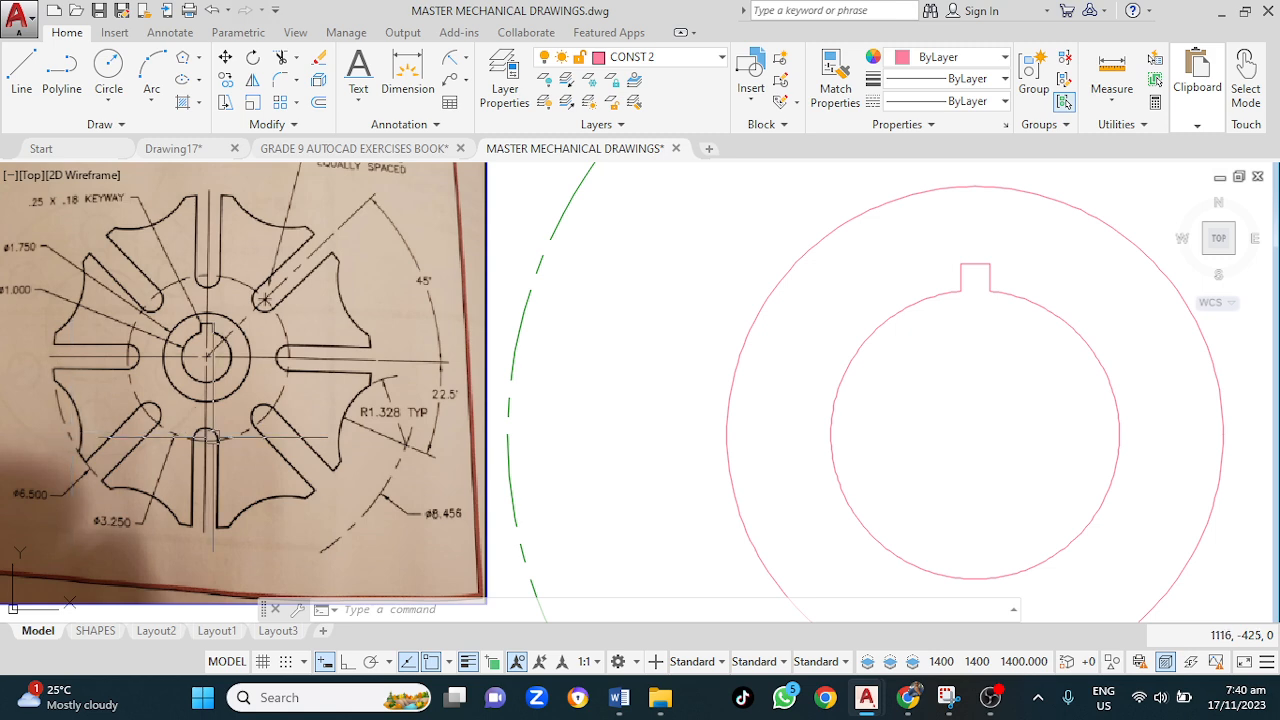
scroll(664, 379, down, 4)
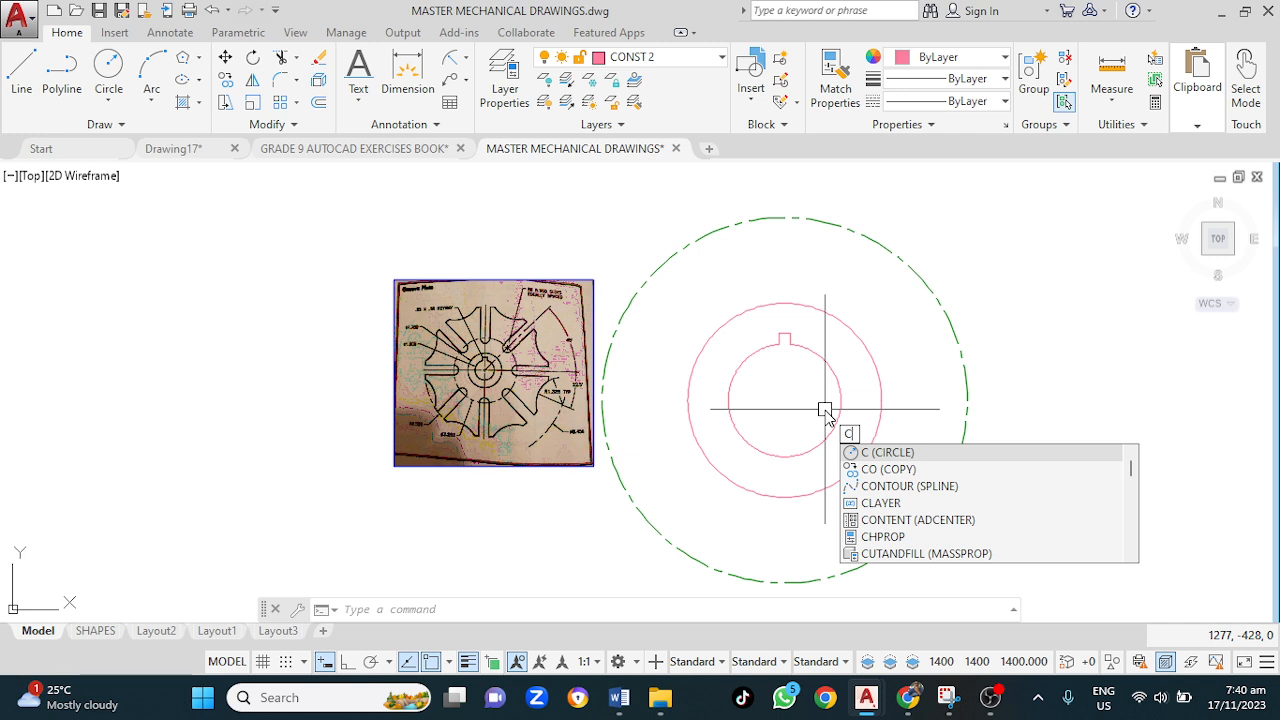
key(Return)
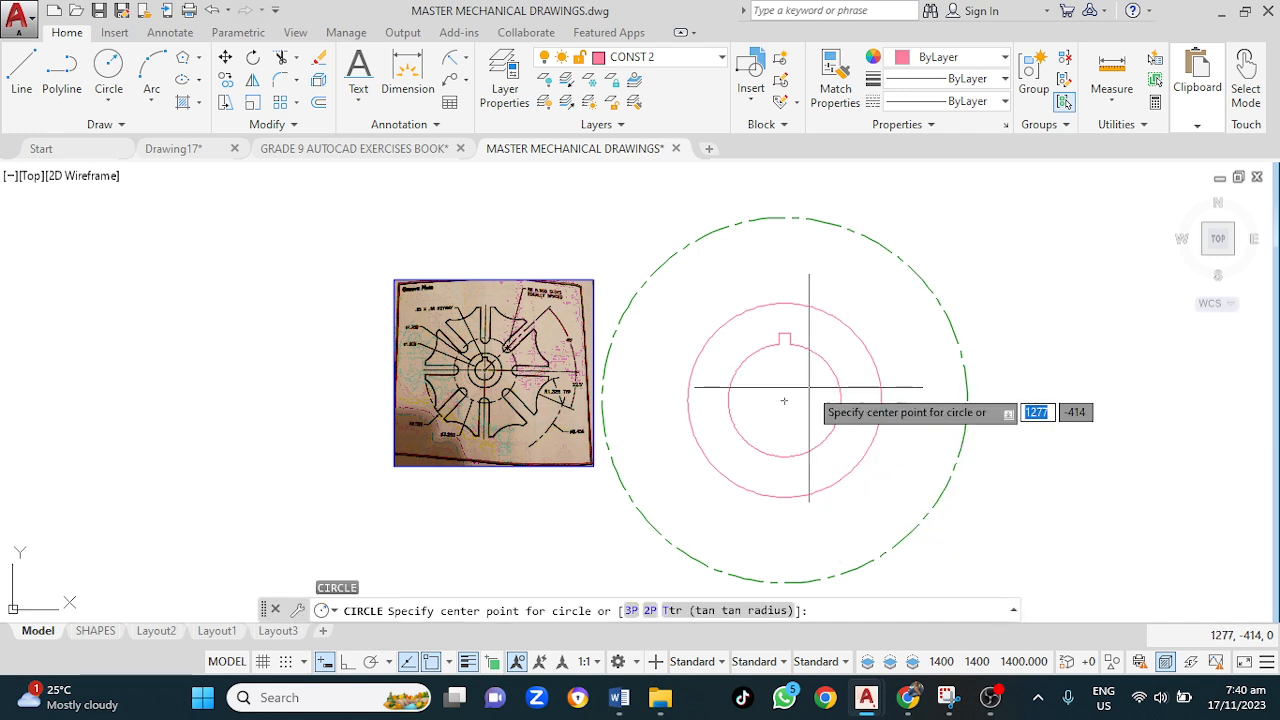
click(785, 400)
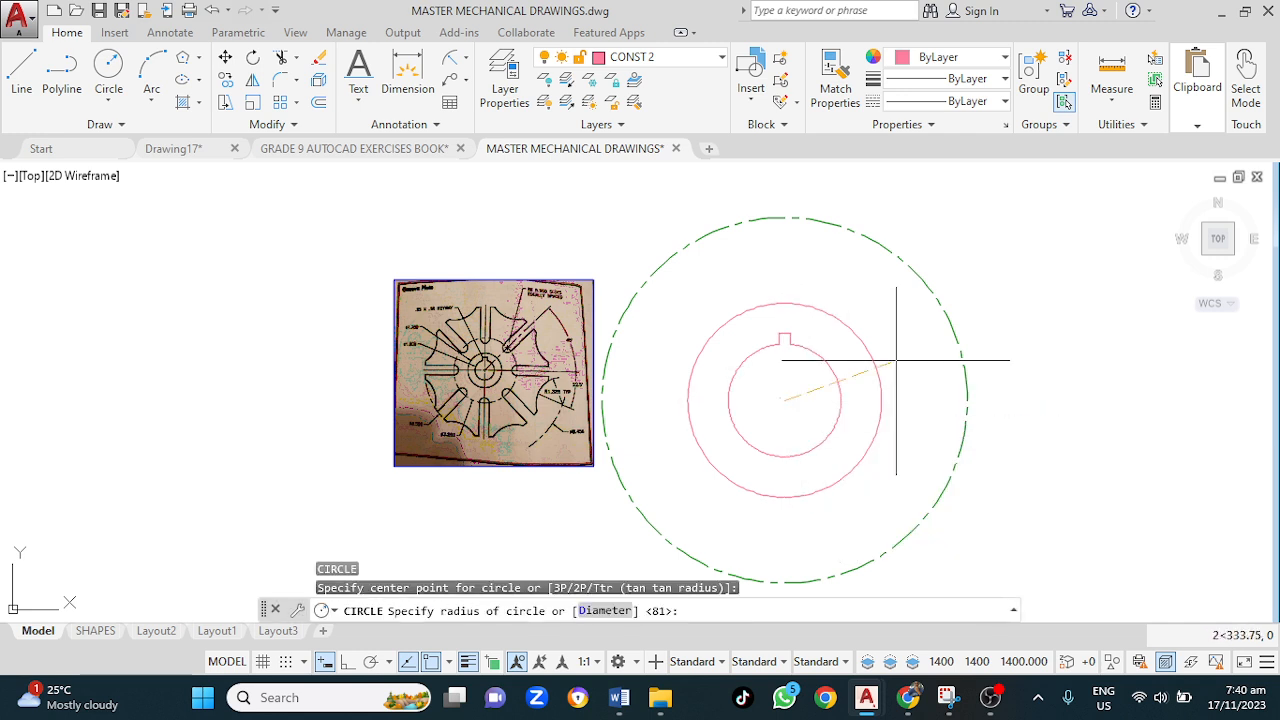
text(1)
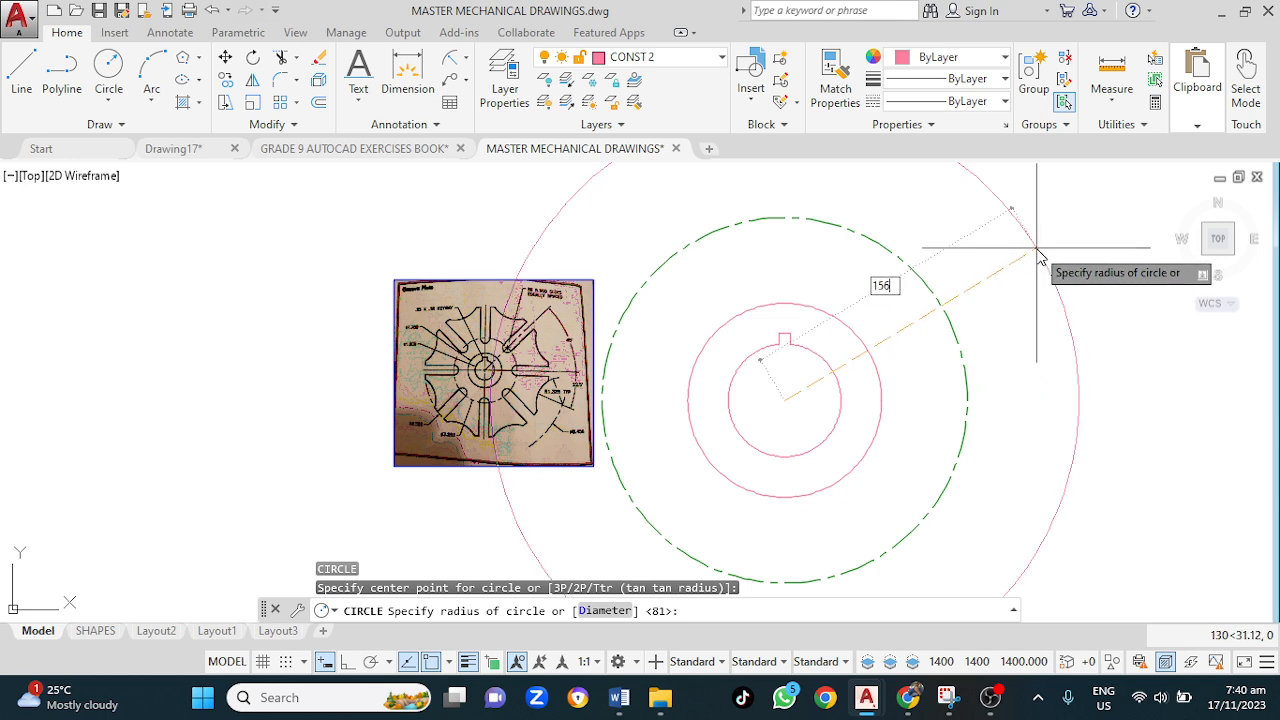
text(56)
key(Return)
Step: Move all the circles together with the keyway to the right, clear of the reference image
scroll(986, 329, down, 3)
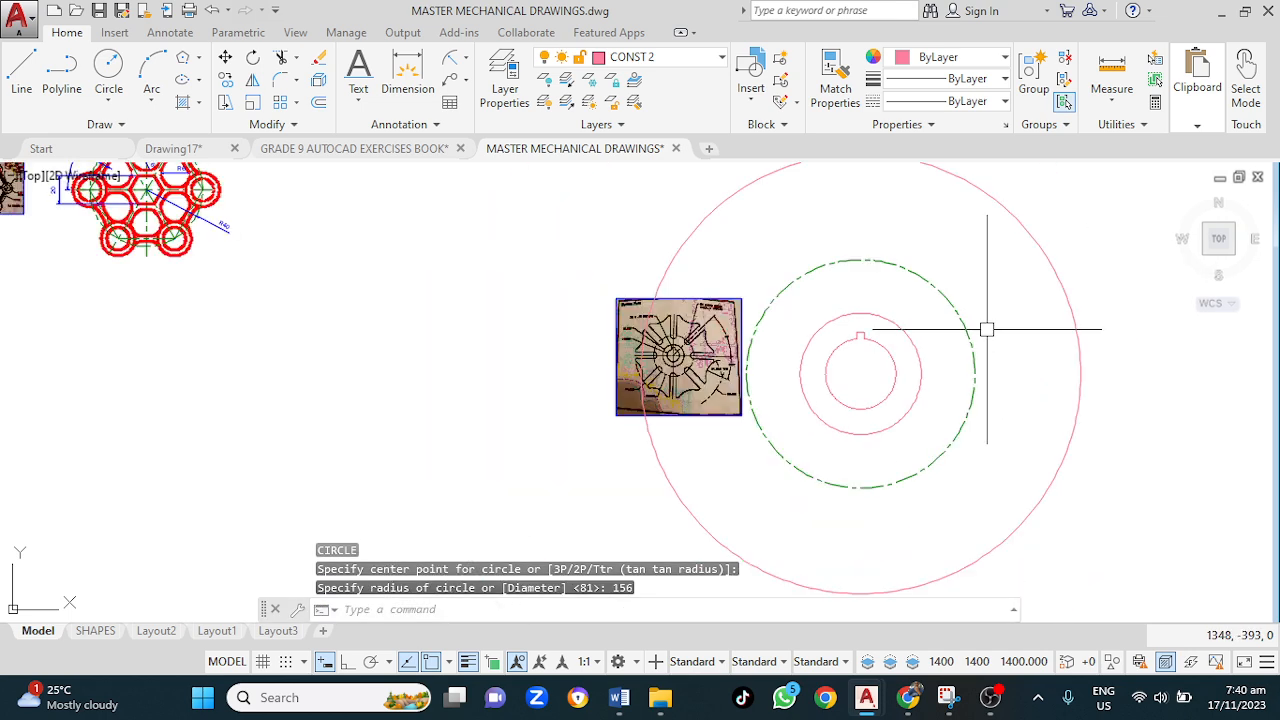
mouse_move(1068, 262)
mouse_down()
mouse_move(913, 367)
mouse_move(890, 322)
mouse_up()
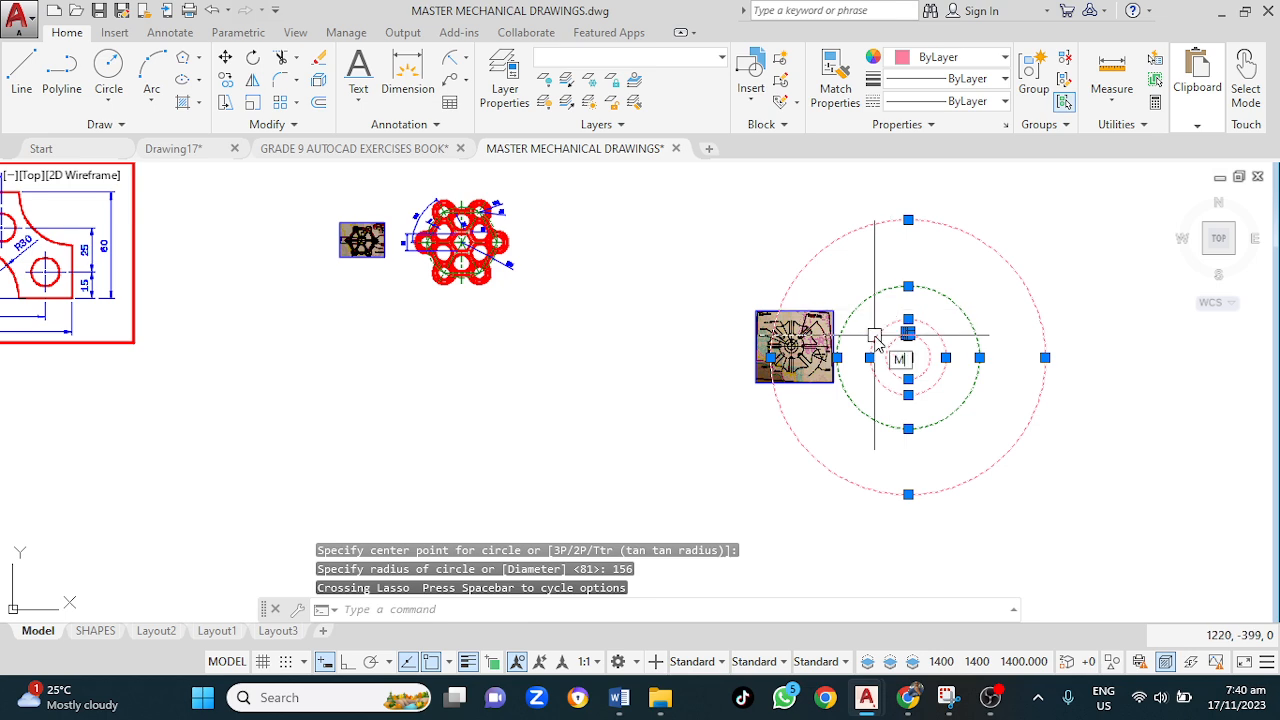
key(Return)
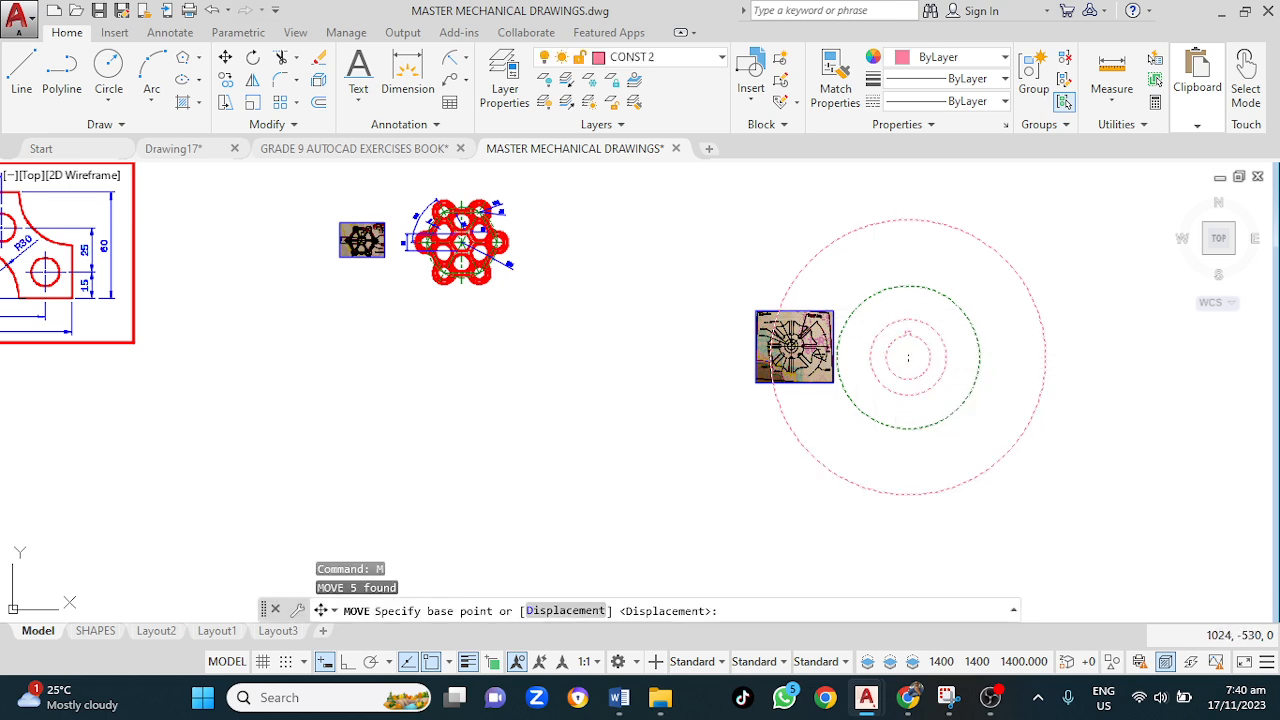
click(701, 450)
middle_drag(855, 445, 511, 440)
click(540, 428)
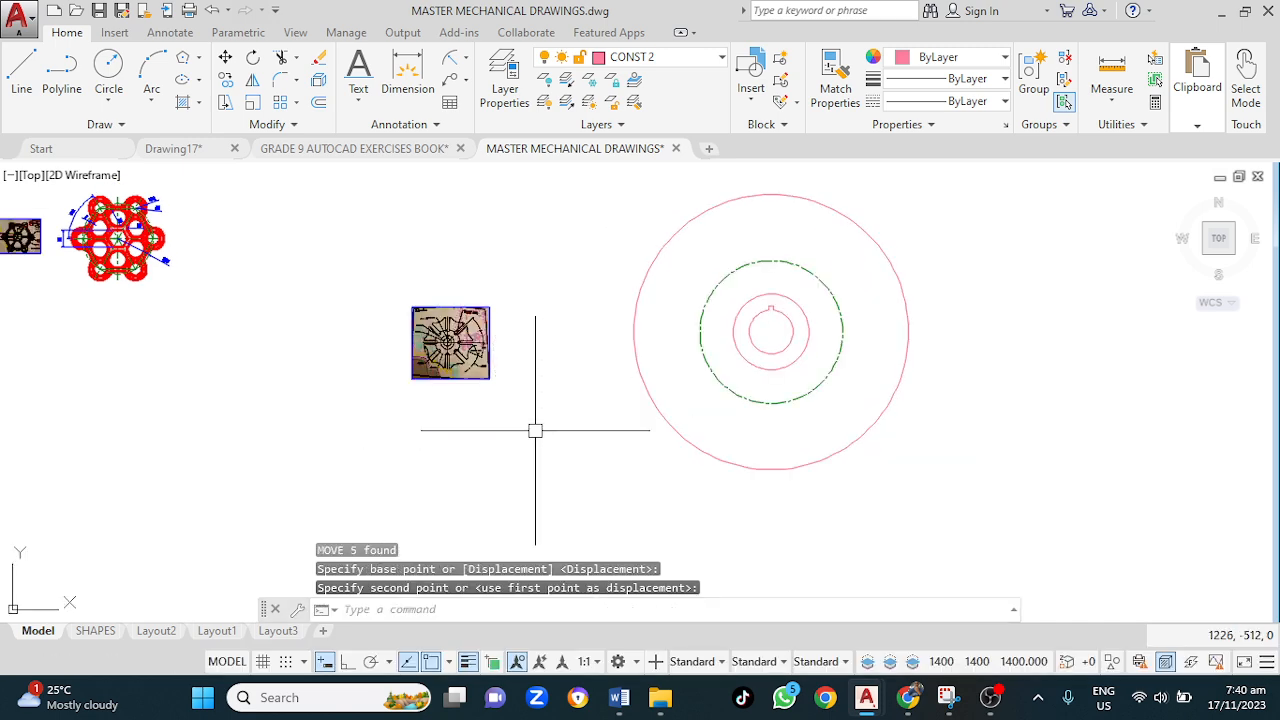
Step: Draw a slot-end circle of radius 4 centred on the top quadrant of the radius 81 centre-line circle
scroll(526, 394, up, 2)
middle_drag(571, 363, 443, 438)
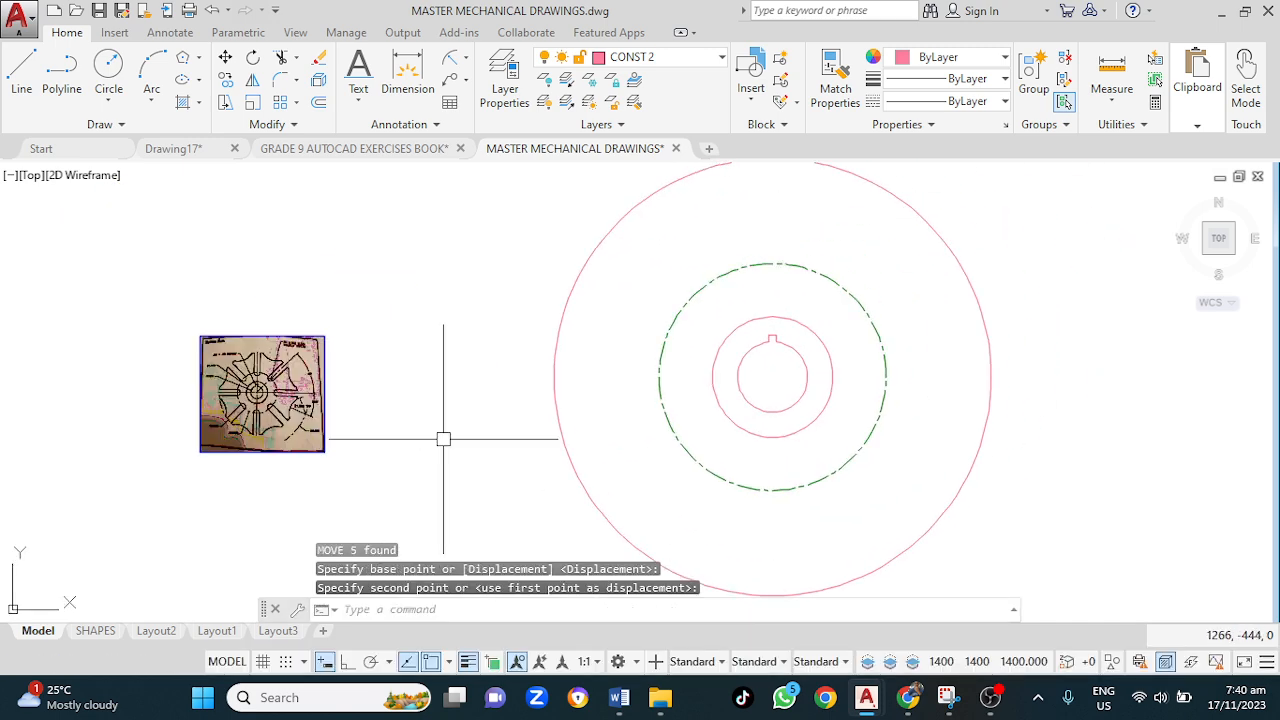
scroll(285, 380, up, 4)
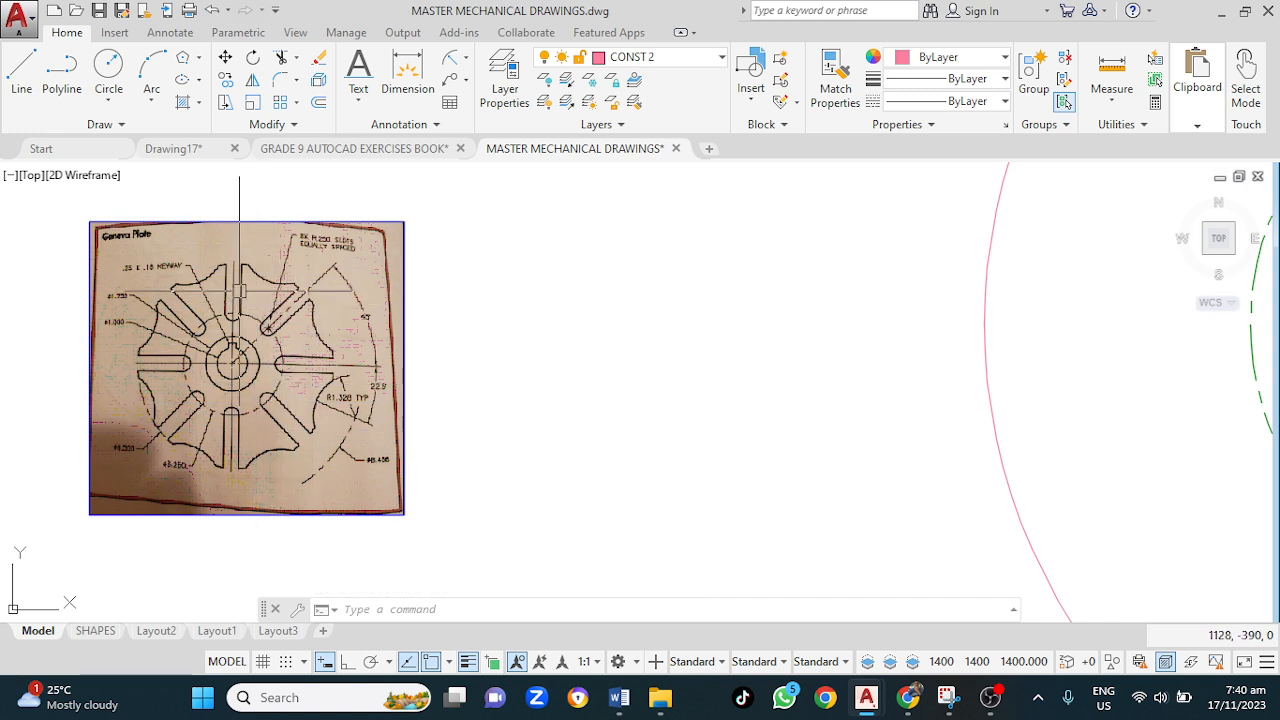
middle_drag(239, 291, 243, 320)
scroll(240, 340, up, 2)
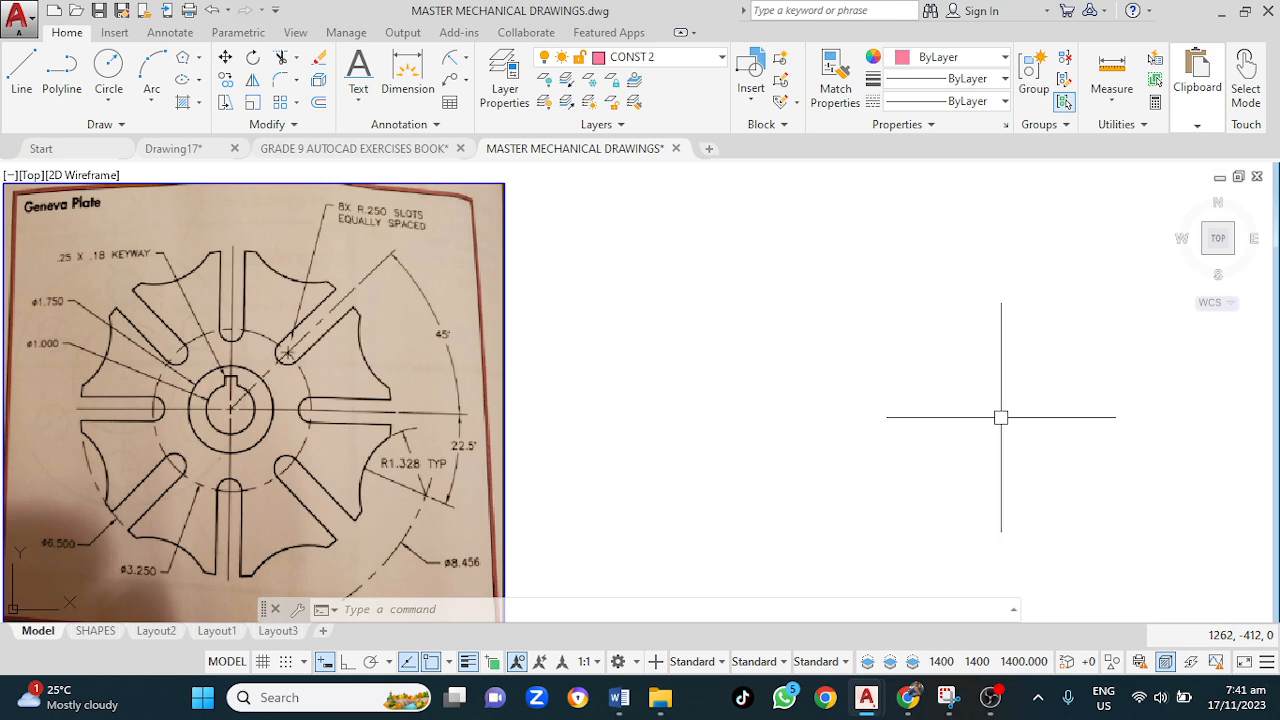
middle_drag(1000, 418, 669, 371)
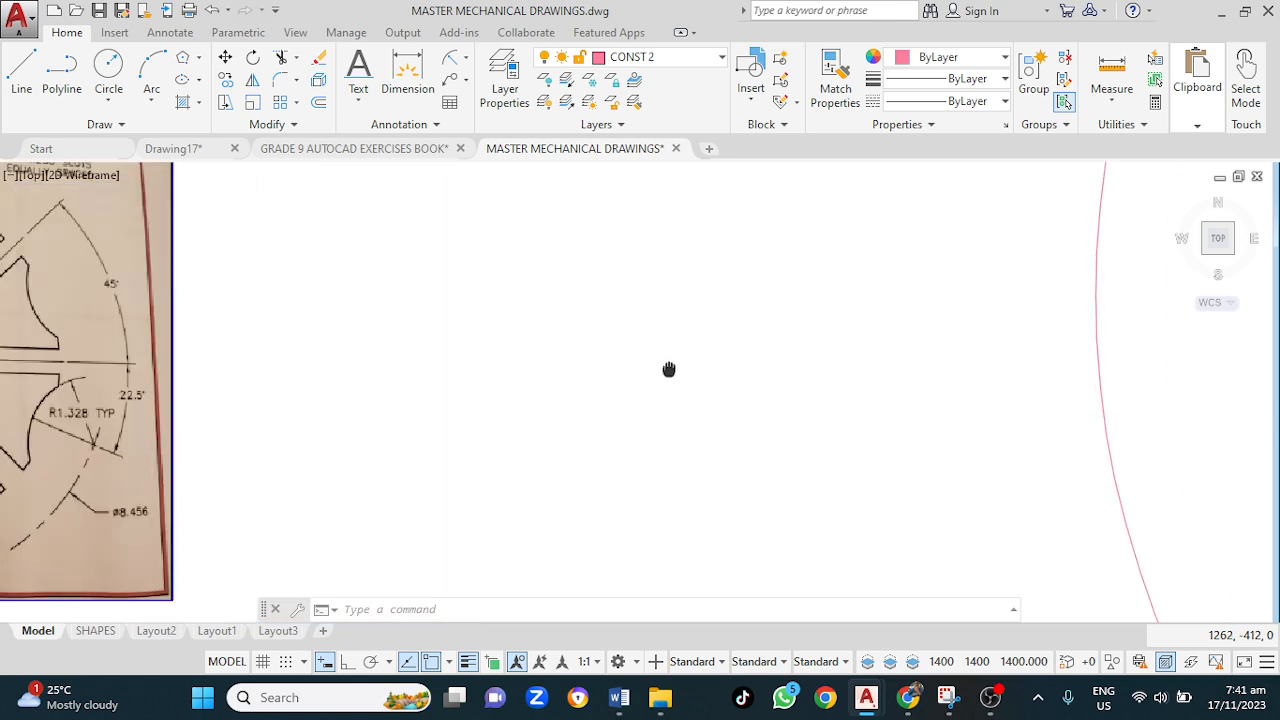
scroll(791, 357, down, 5)
middle_drag(908, 363, 611, 389)
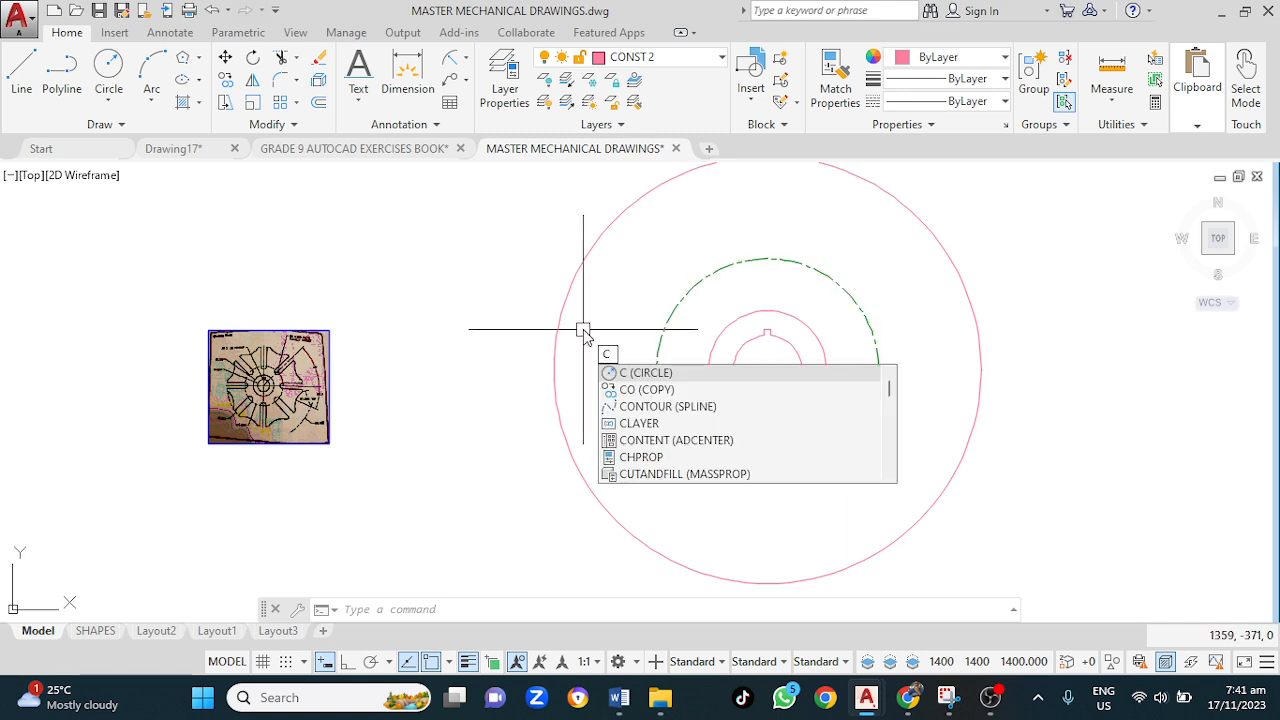
key(Return)
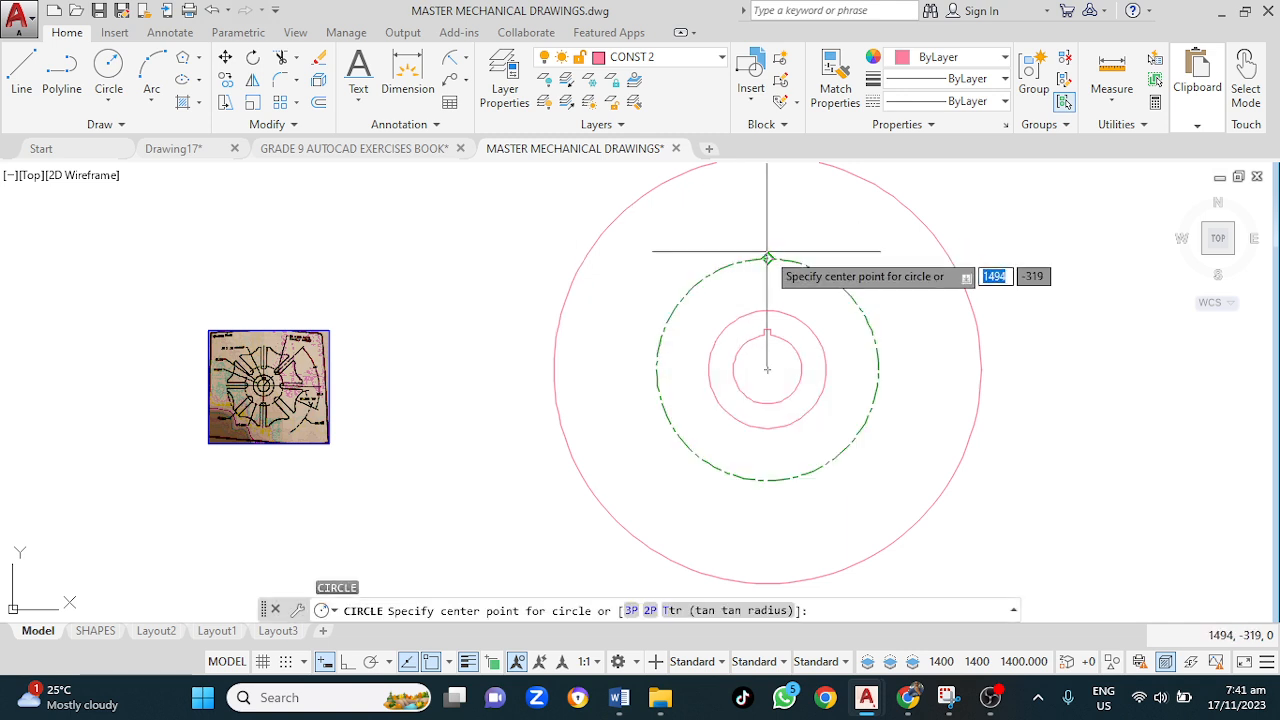
click(767, 258)
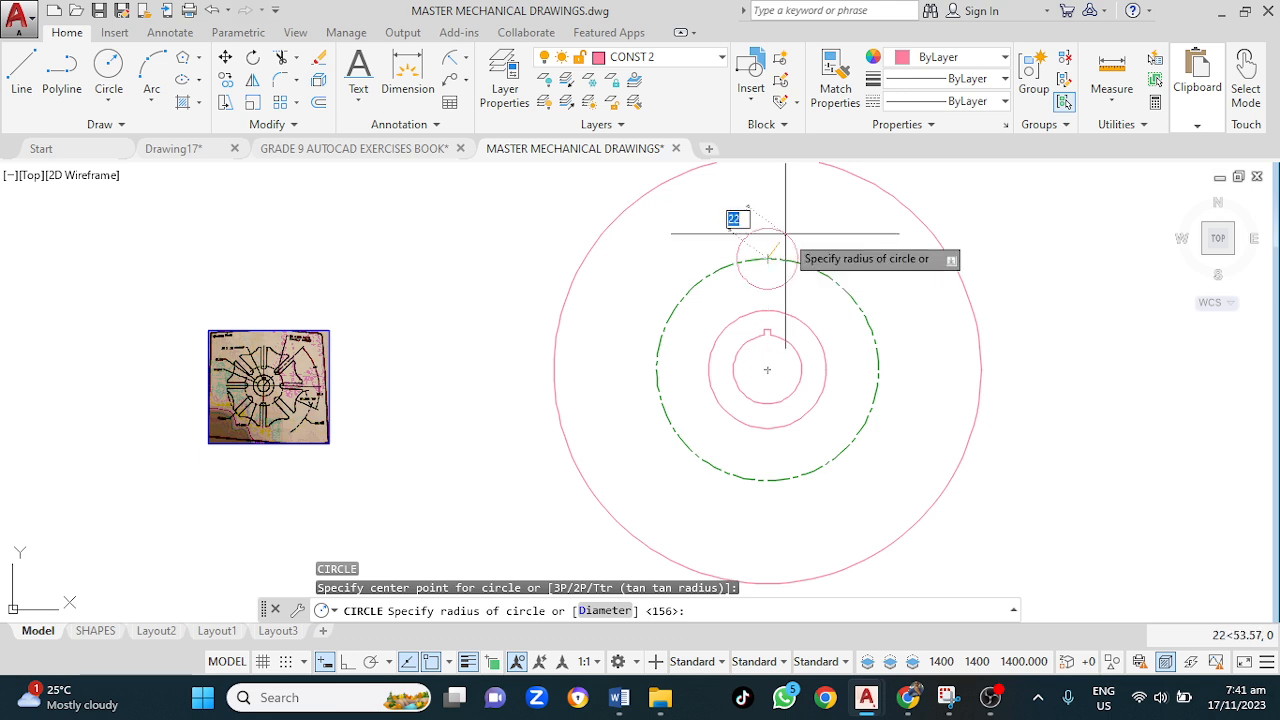
key(Return)
scroll(765, 259, up, 2)
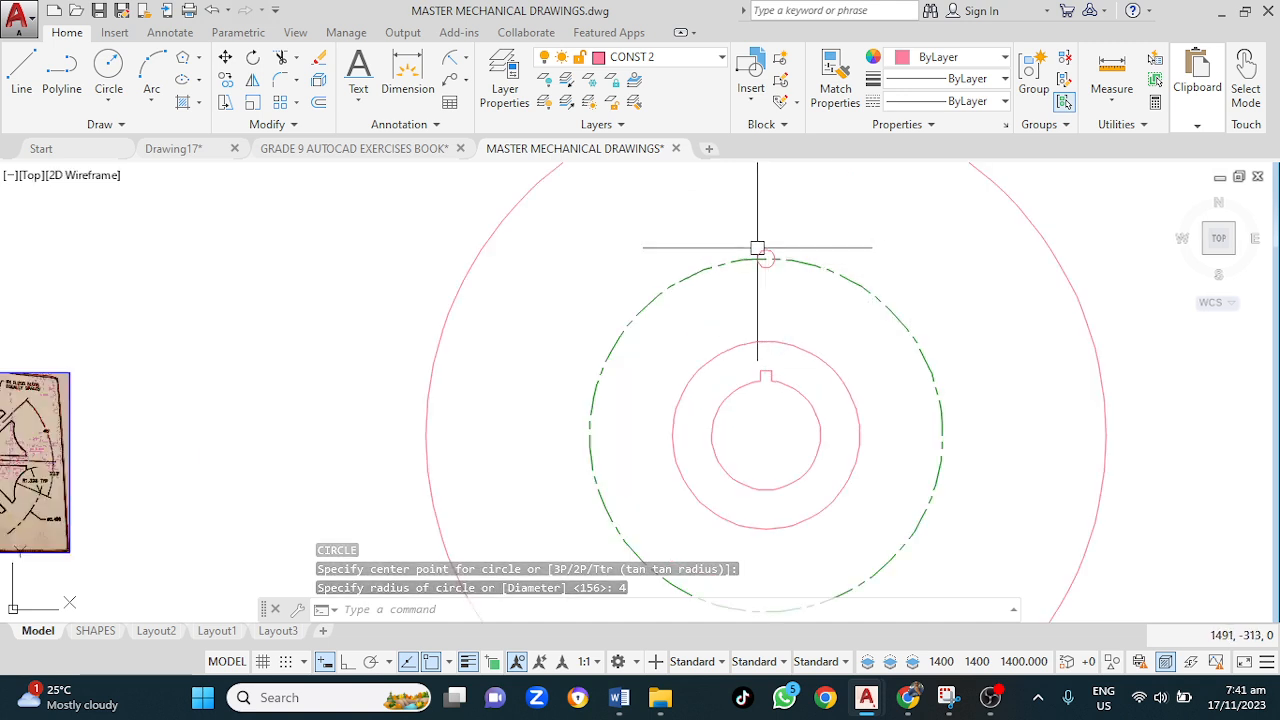
Step: Calculate the scaled slot radius as .25*25 with the quick calculator and close it
scroll(762, 252, down, 2)
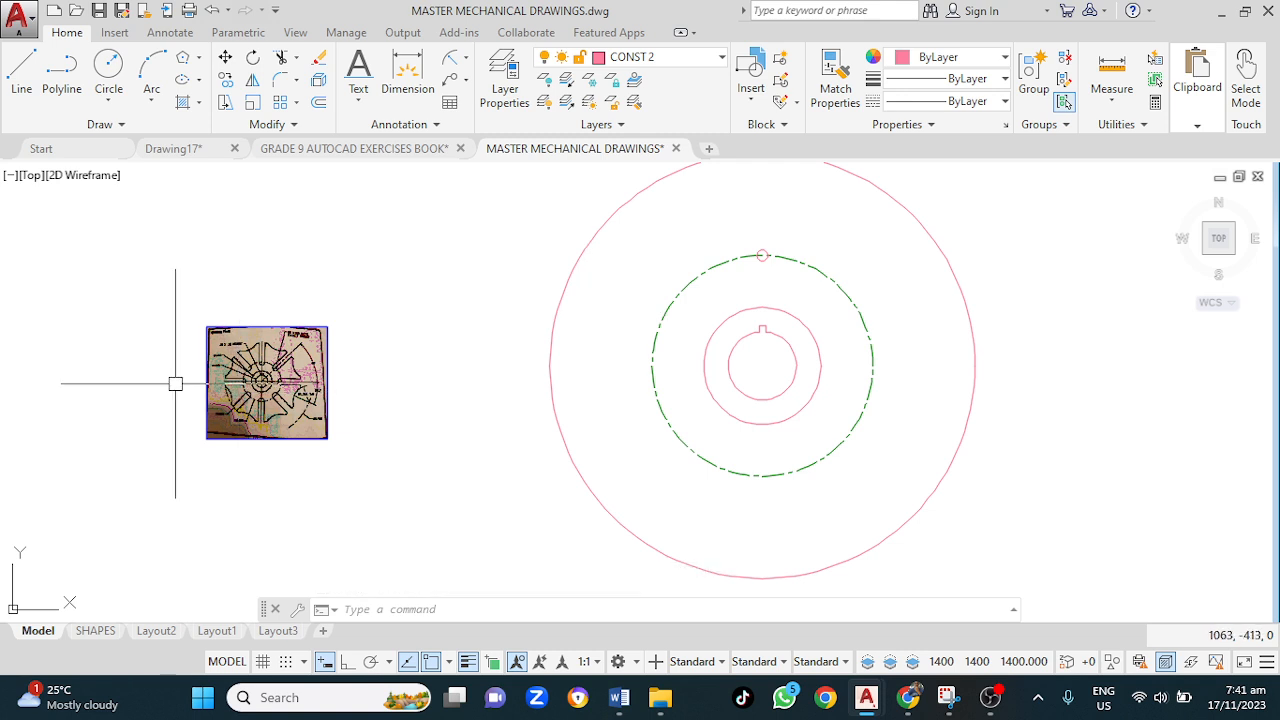
scroll(252, 366, up, 2)
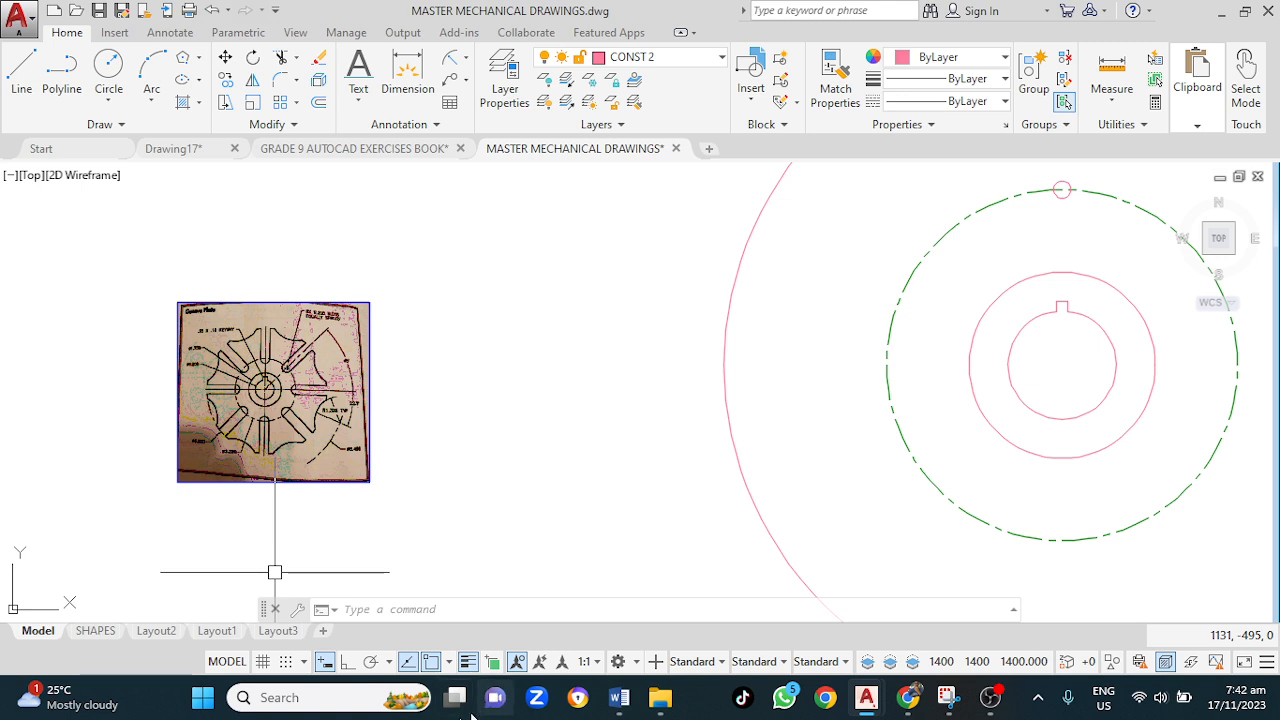
mouse_move(455, 697)
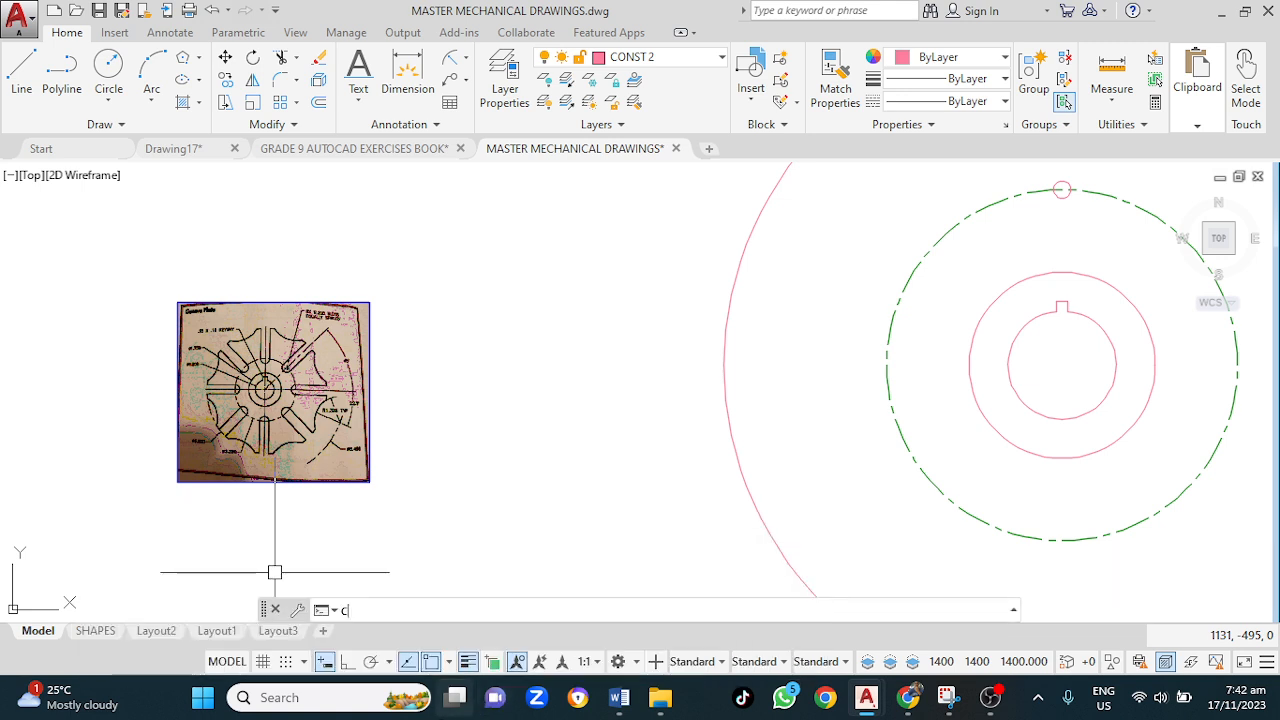
text(CA)
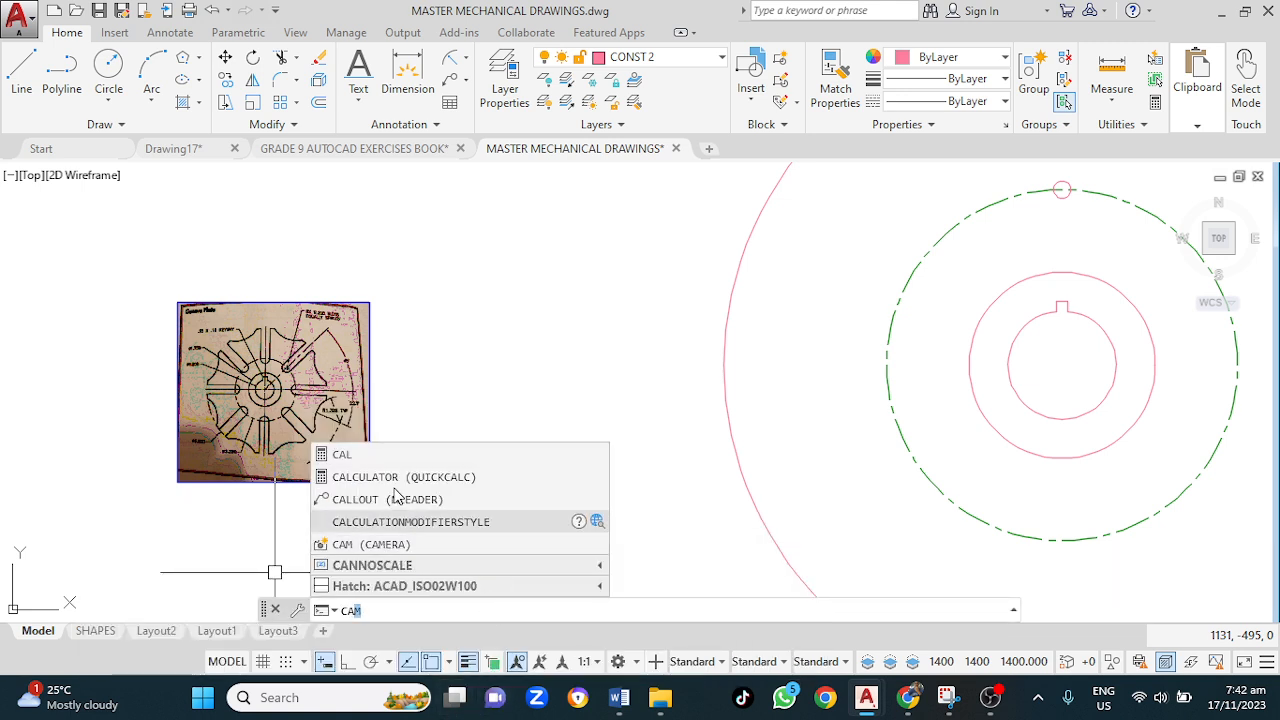
click(386, 477)
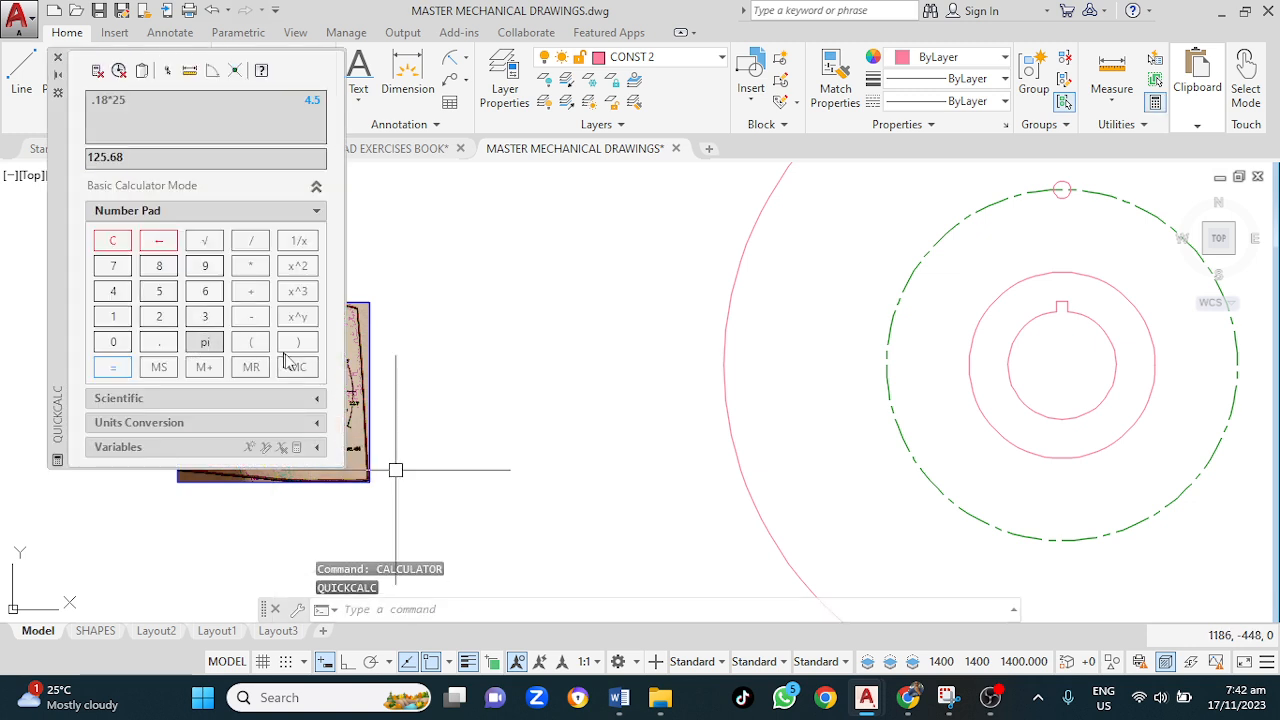
click(162, 345)
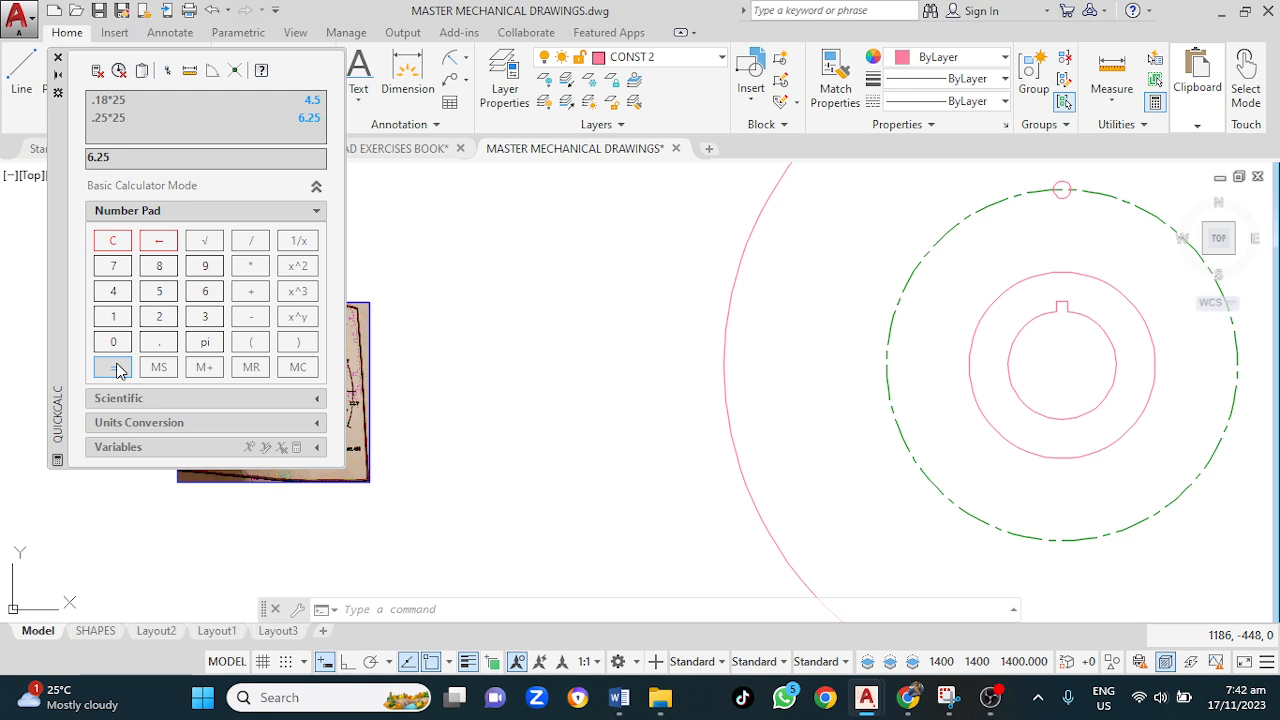
click(58, 61)
Step: Set the radius of the small slot-end circle to 6 by stretching its upper quadrant
mouse_move(594, 337)
middle_down()
mouse_move(219, 382)
mouse_move(191, 369)
middle_up()
scroll(626, 249, up, 4)
click(642, 233)
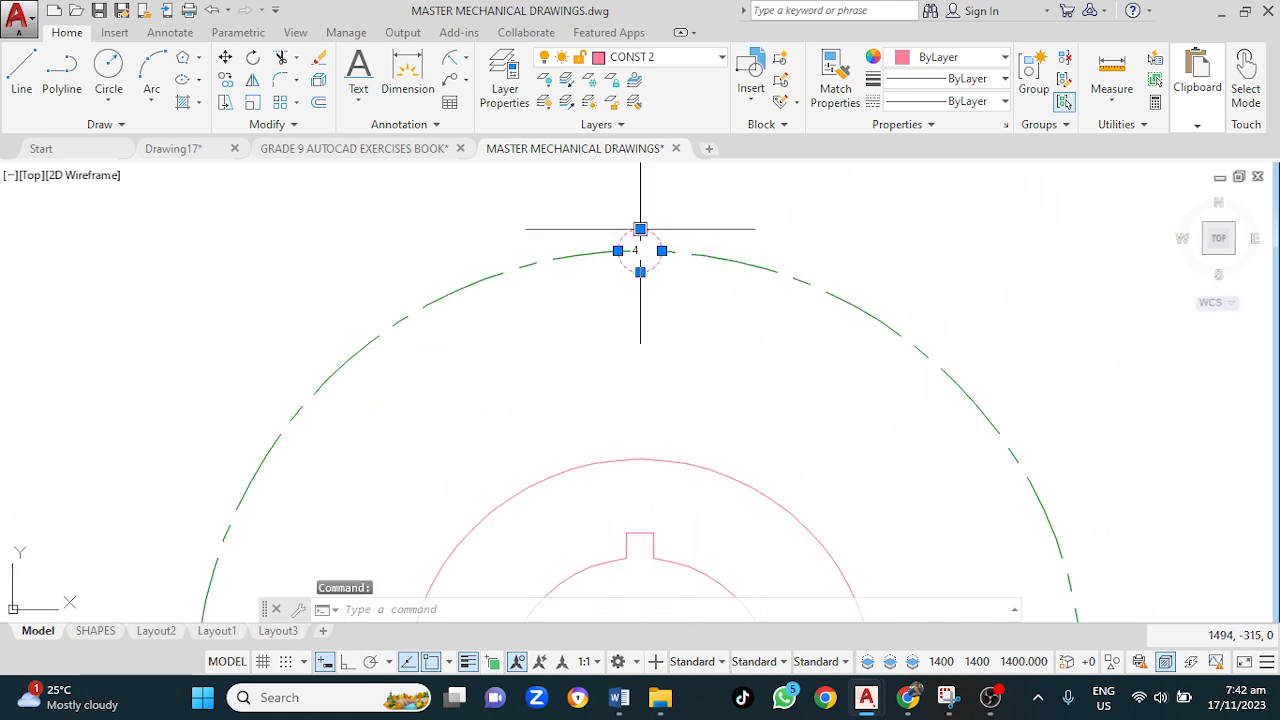
click(640, 229)
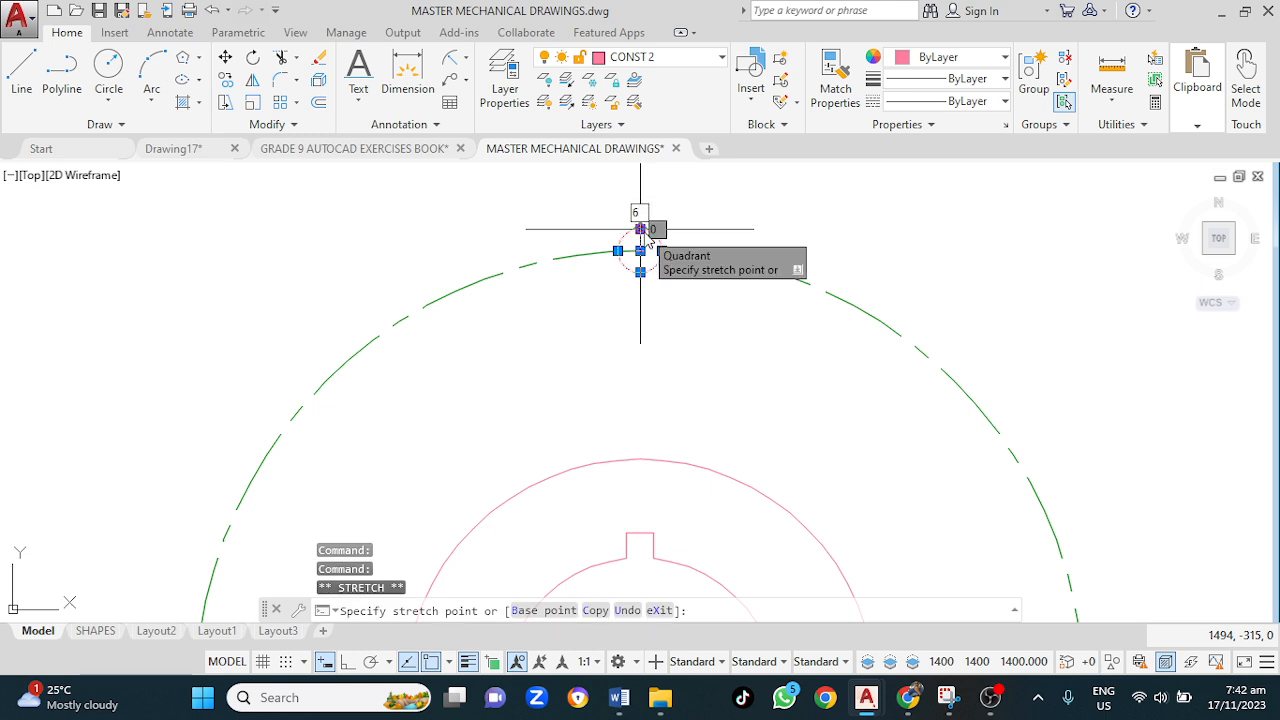
text(6)
key(Return)
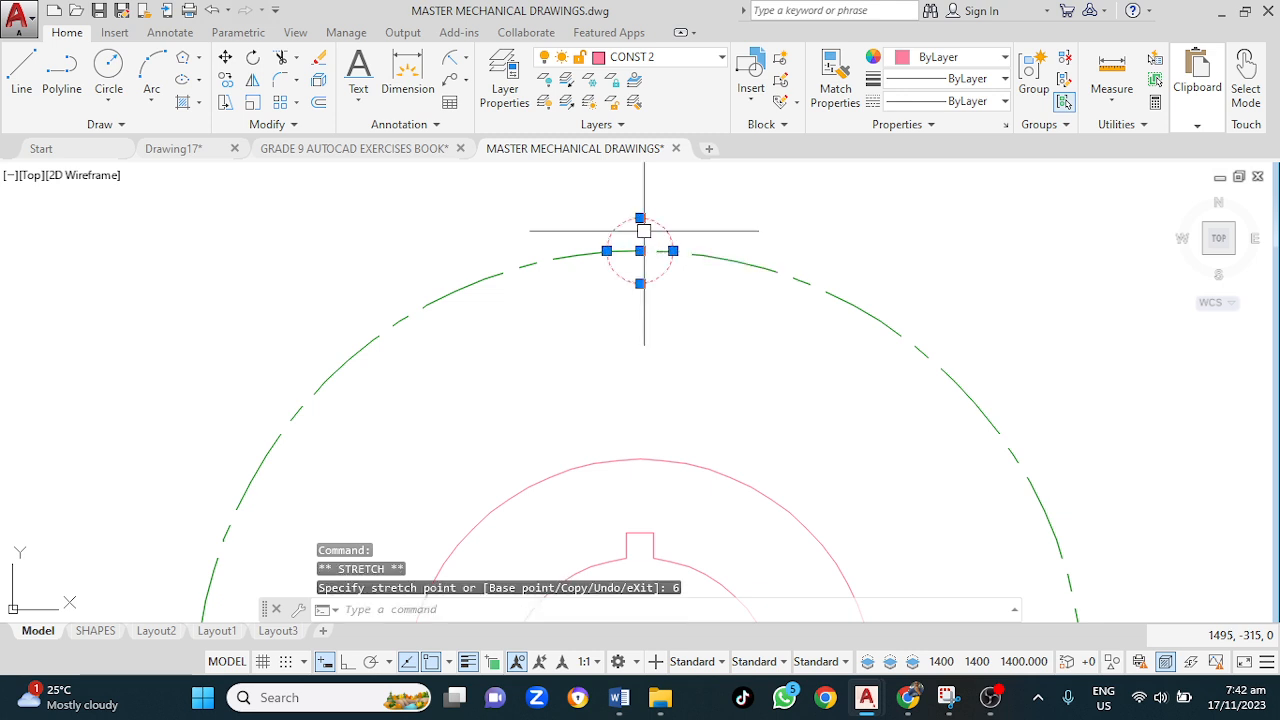
key(Escape)
scroll(683, 238, down, 4)
scroll(683, 238, down, 4)
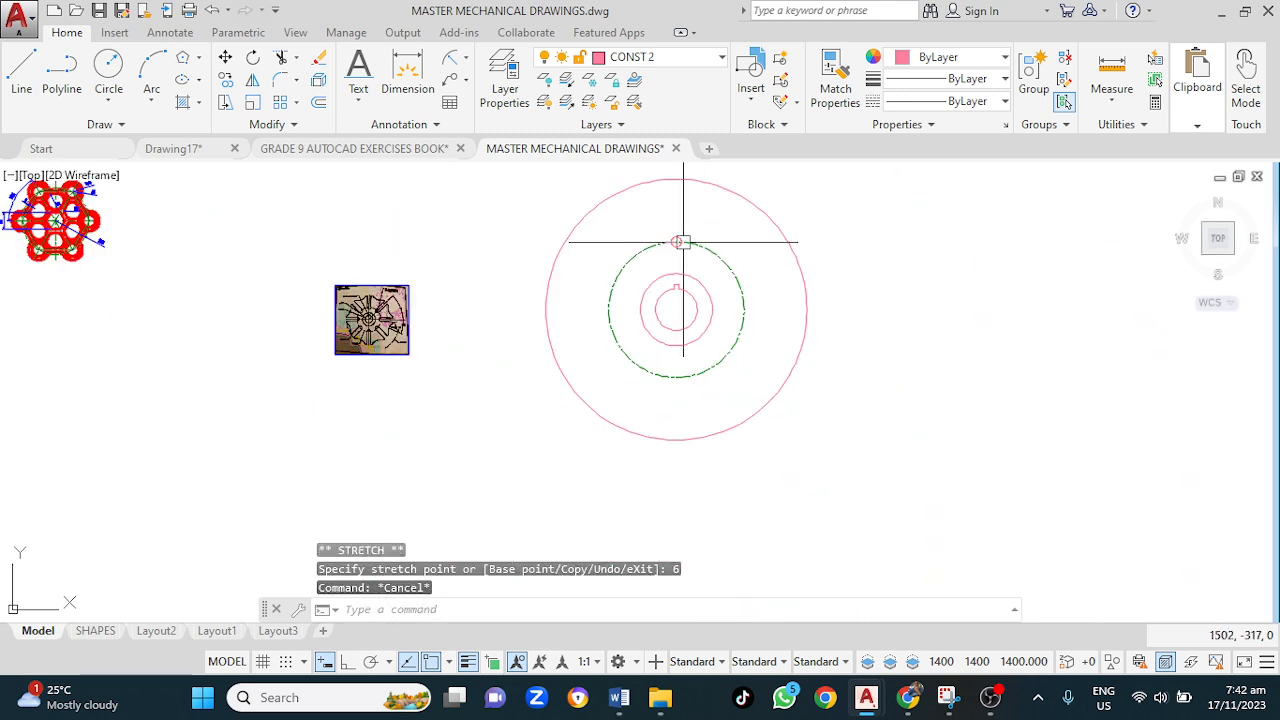
scroll(687, 239, up, 4)
middle_drag(691, 230, 689, 282)
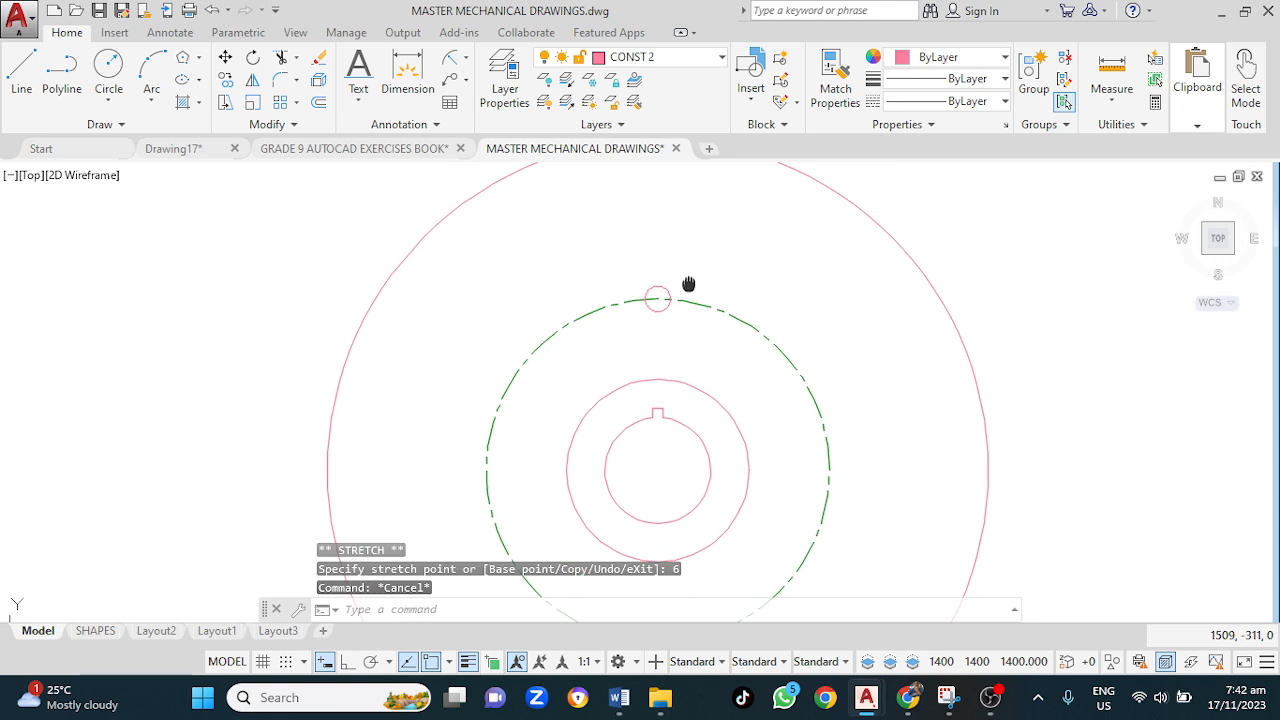
Step: Examine the slot shape and dimensions in the Geneva plate reference image and return to the drawing
scroll(689, 282, down, 2)
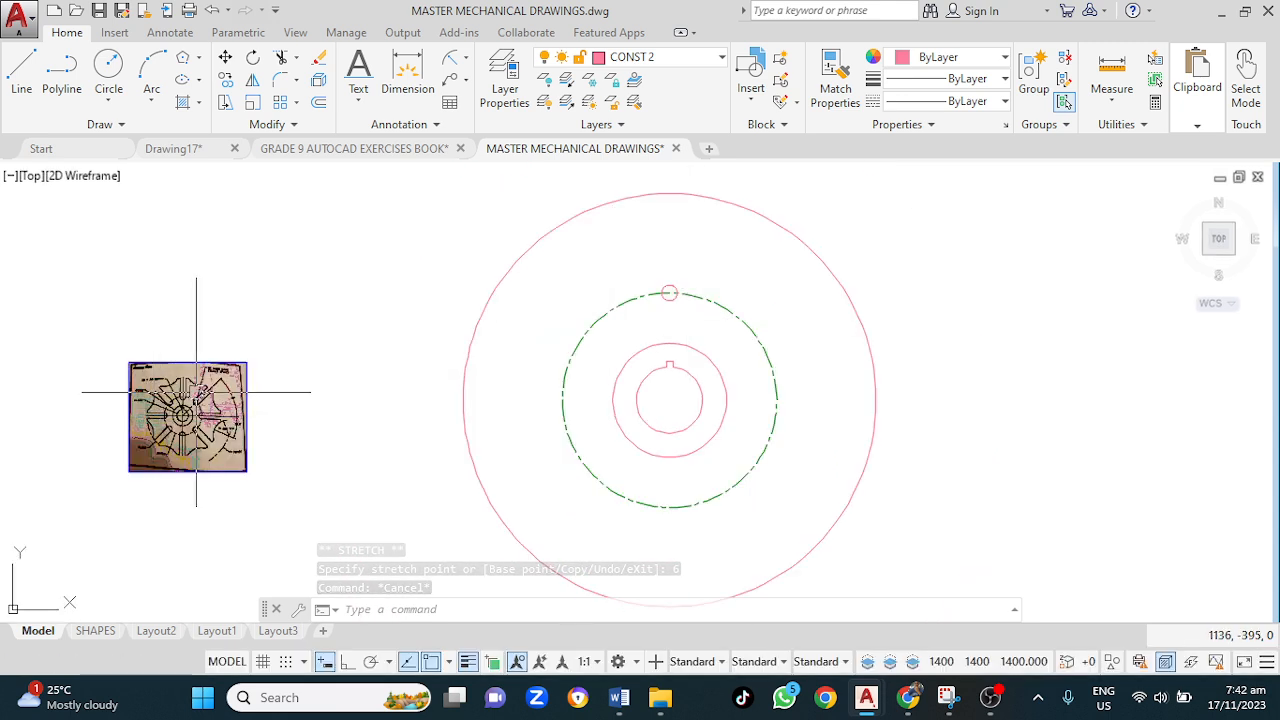
scroll(197, 388, up, 2)
scroll(169, 415, up, 3)
scroll(169, 410, down, 2)
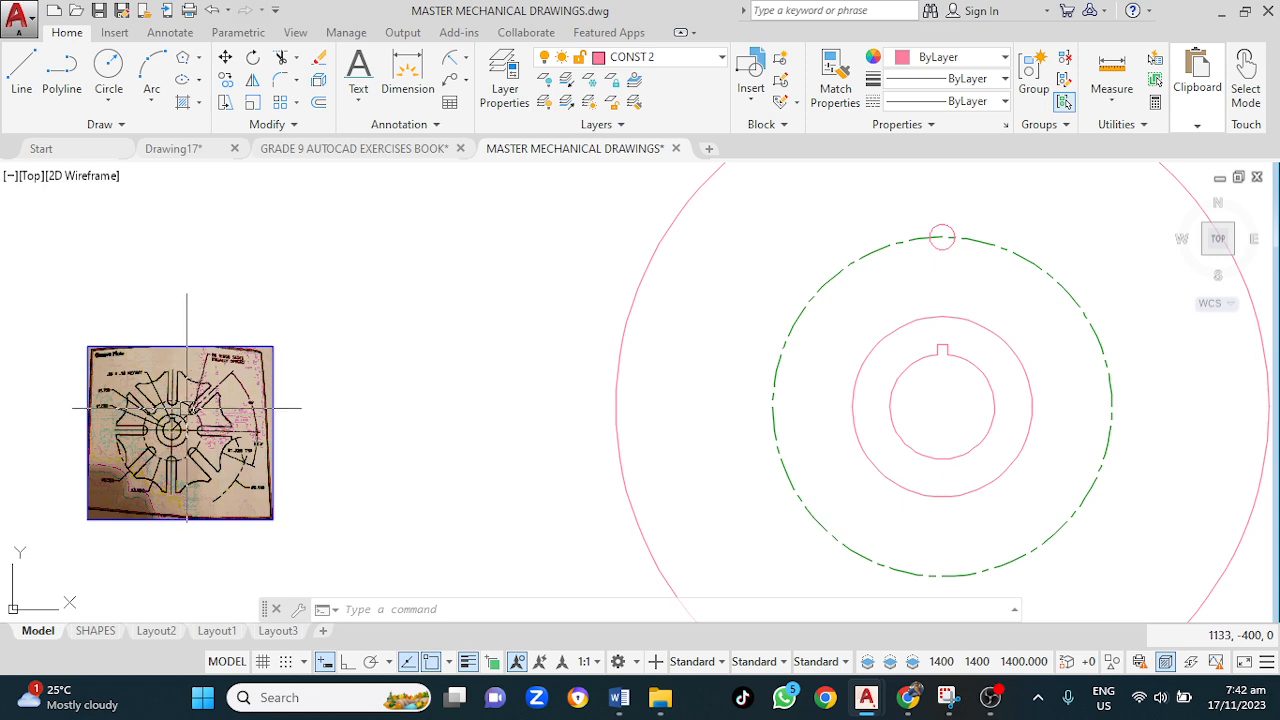
scroll(188, 401, up, 2)
scroll(281, 391, down, 4)
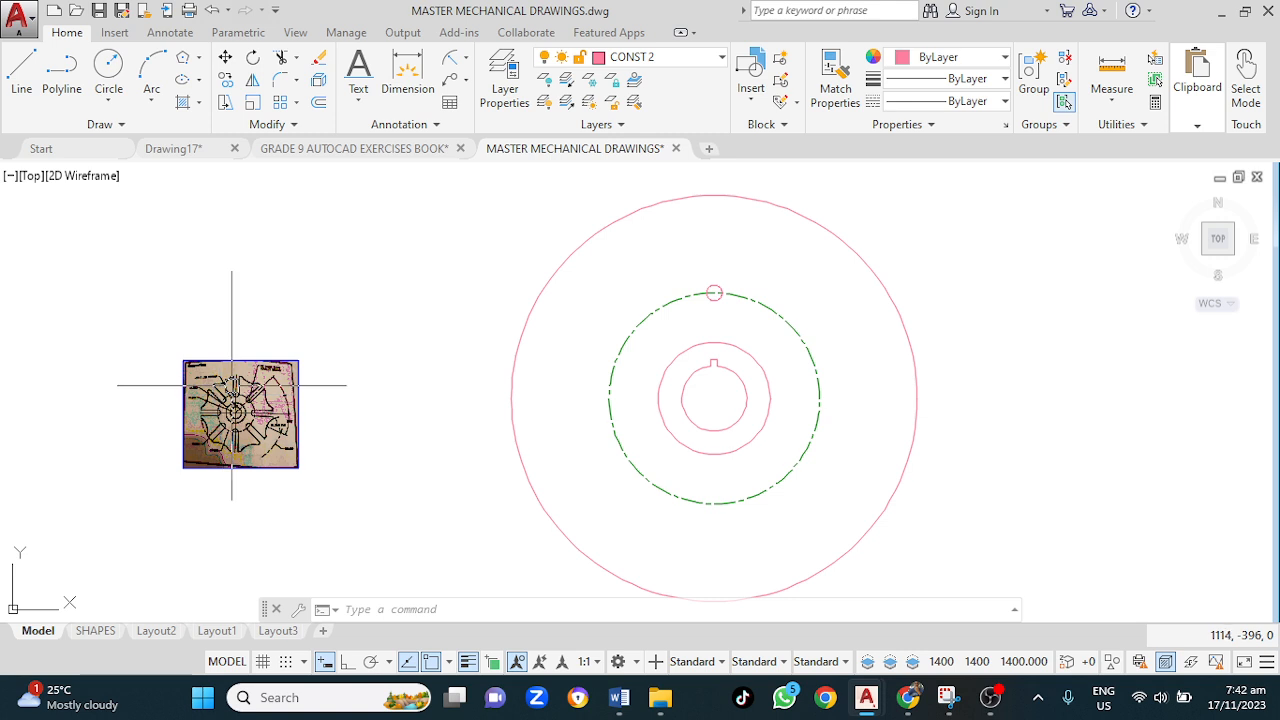
scroll(232, 388, up, 4)
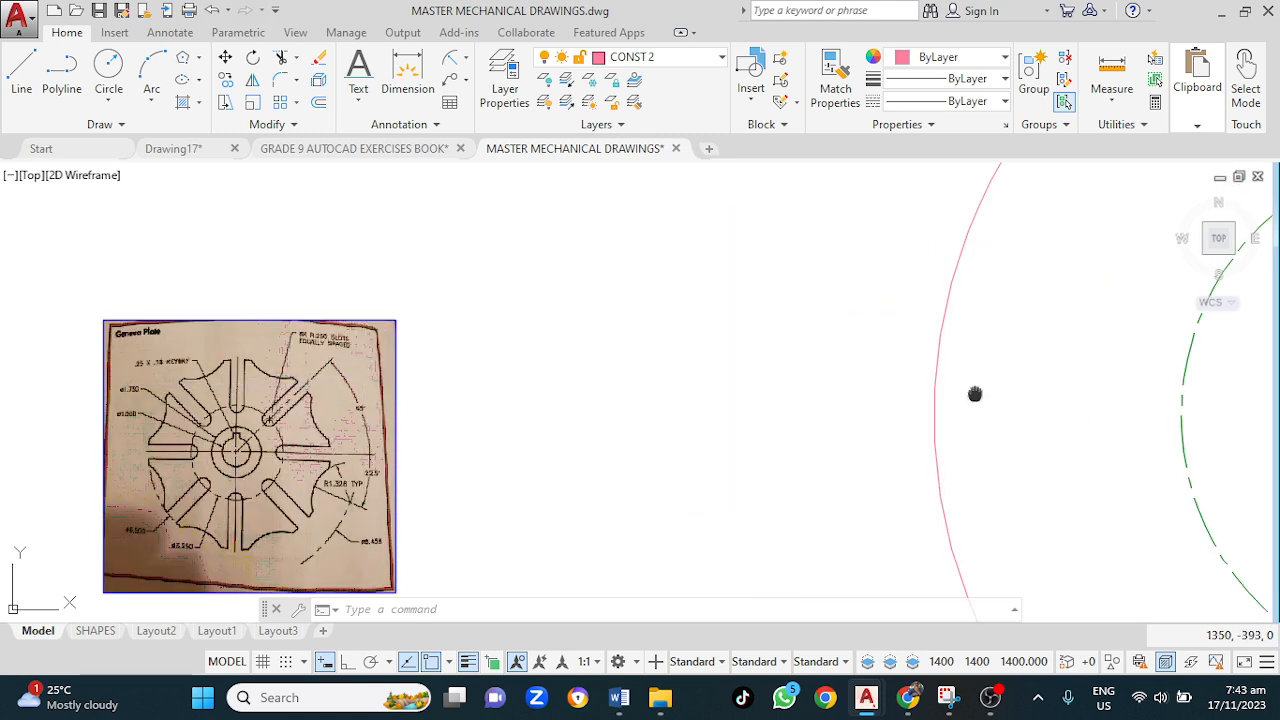
middle_drag(974, 391, 591, 431)
scroll(598, 408, down, 5)
scroll(441, 237, up, 2)
Step: Draw a vertical line from the outer circle's top quadrant to the common centre of the circles
click(24, 72)
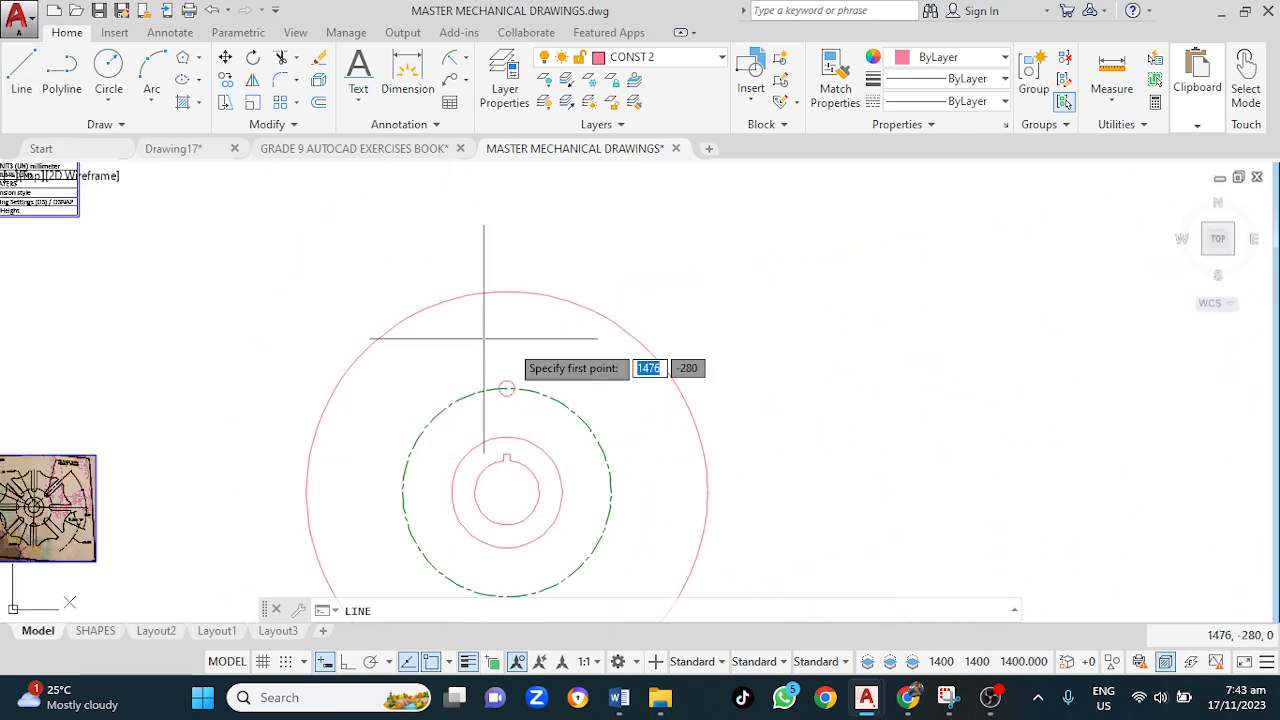
click(507, 293)
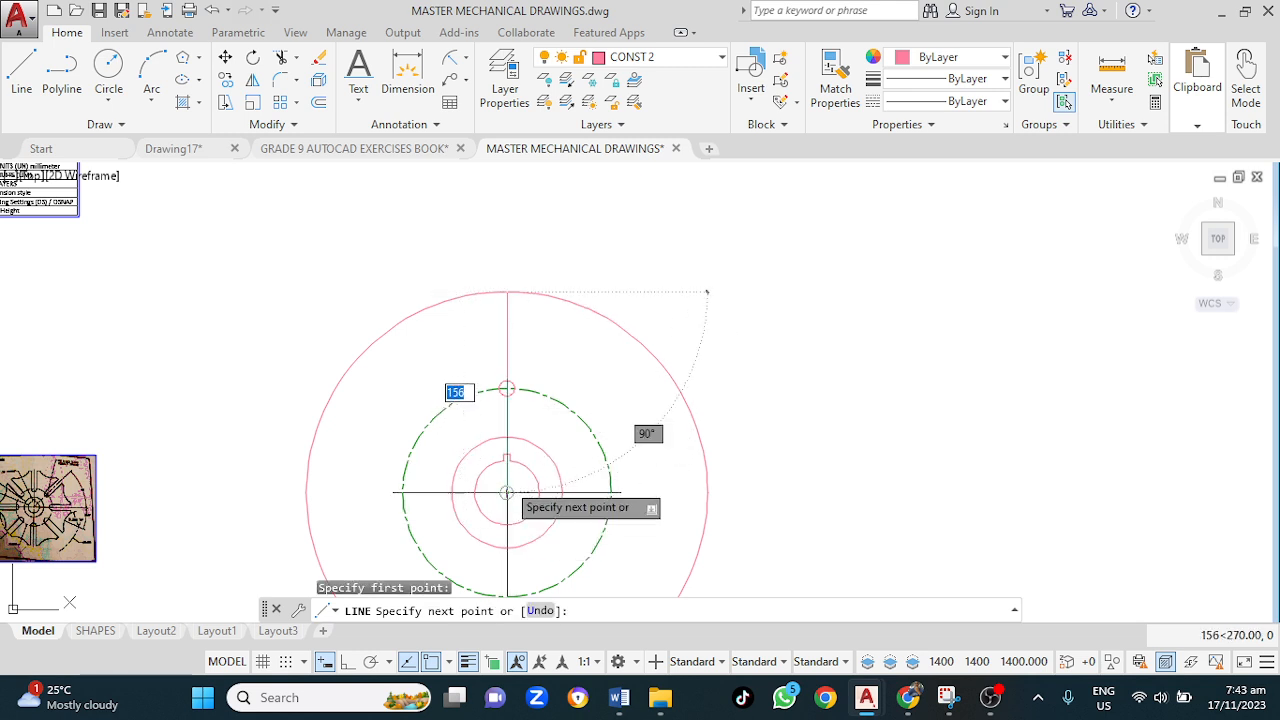
click(507, 492)
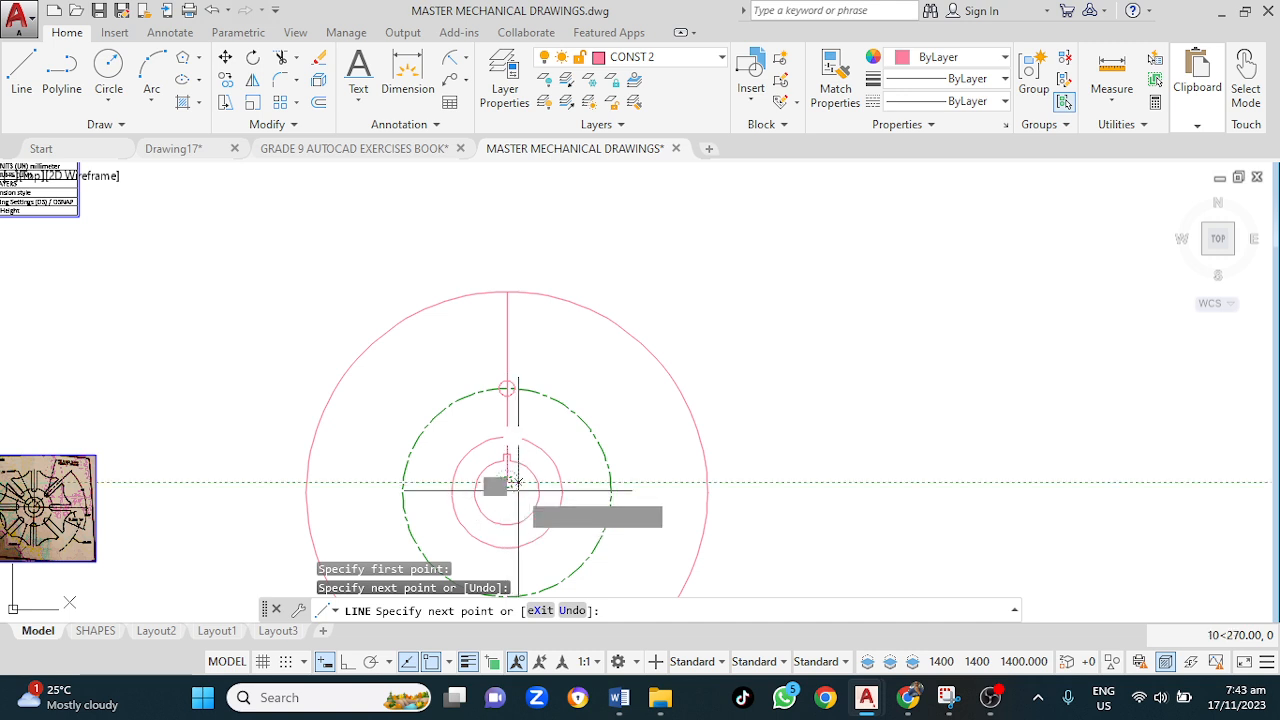
key(Escape)
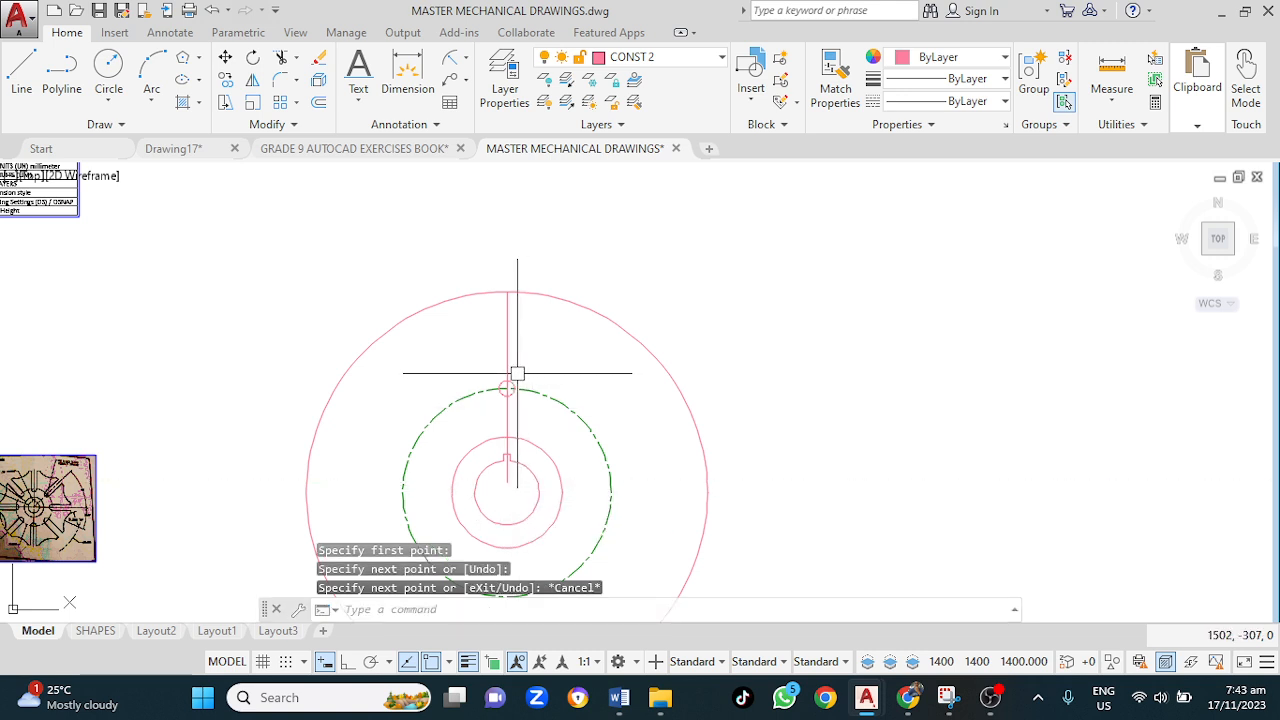
Step: Offset the vertical line to both sides with the Through option, passing through the side quadrants of the small slot-end circle
scroll(517, 373, up, 4)
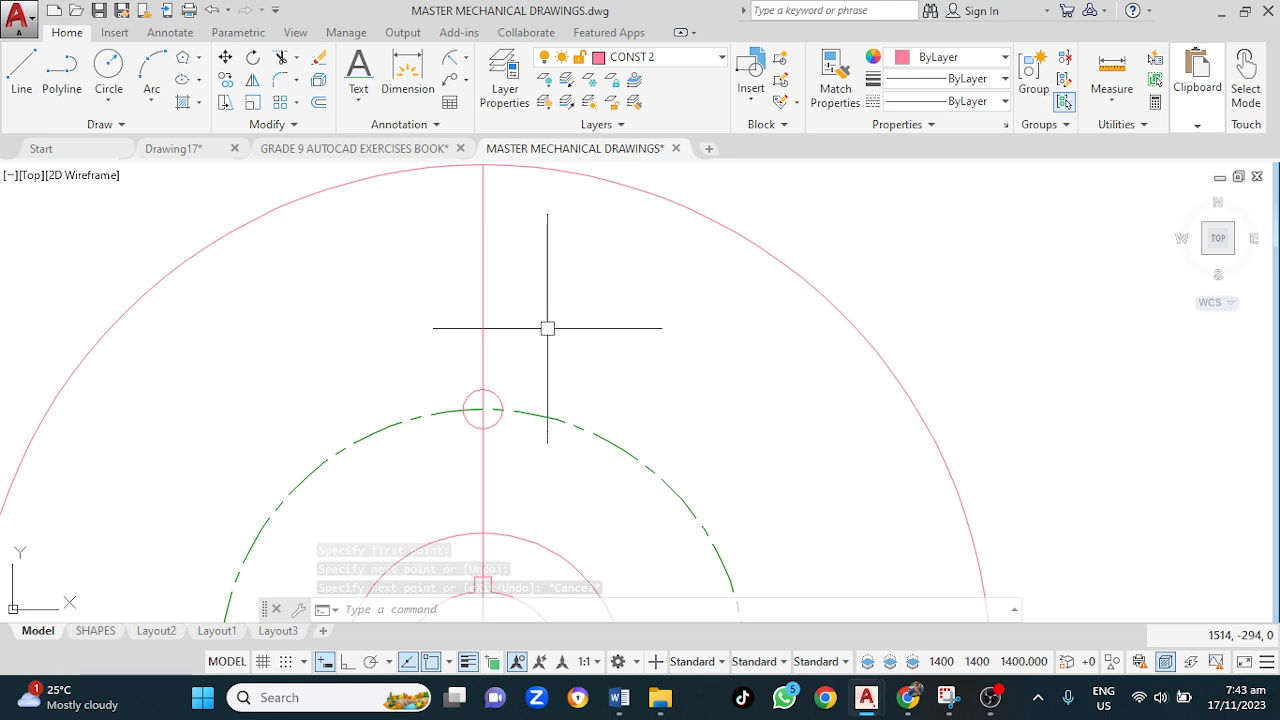
text(O)
key(Return)
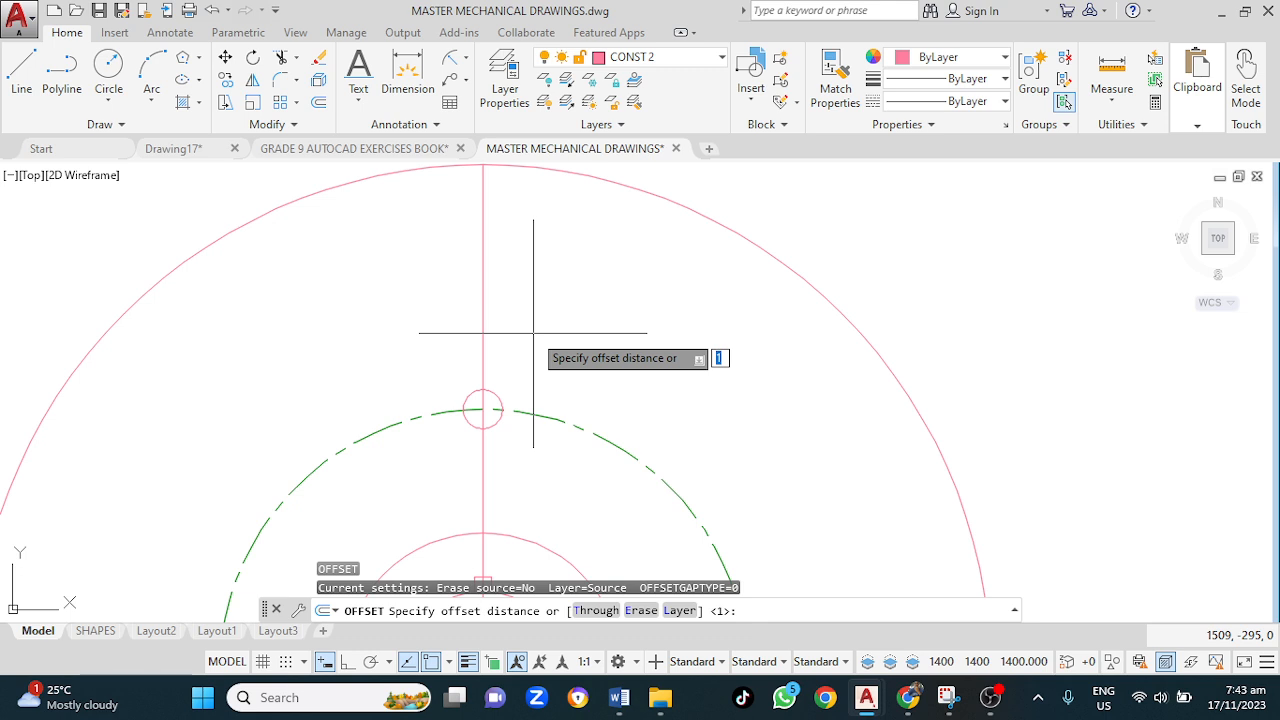
key(Return)
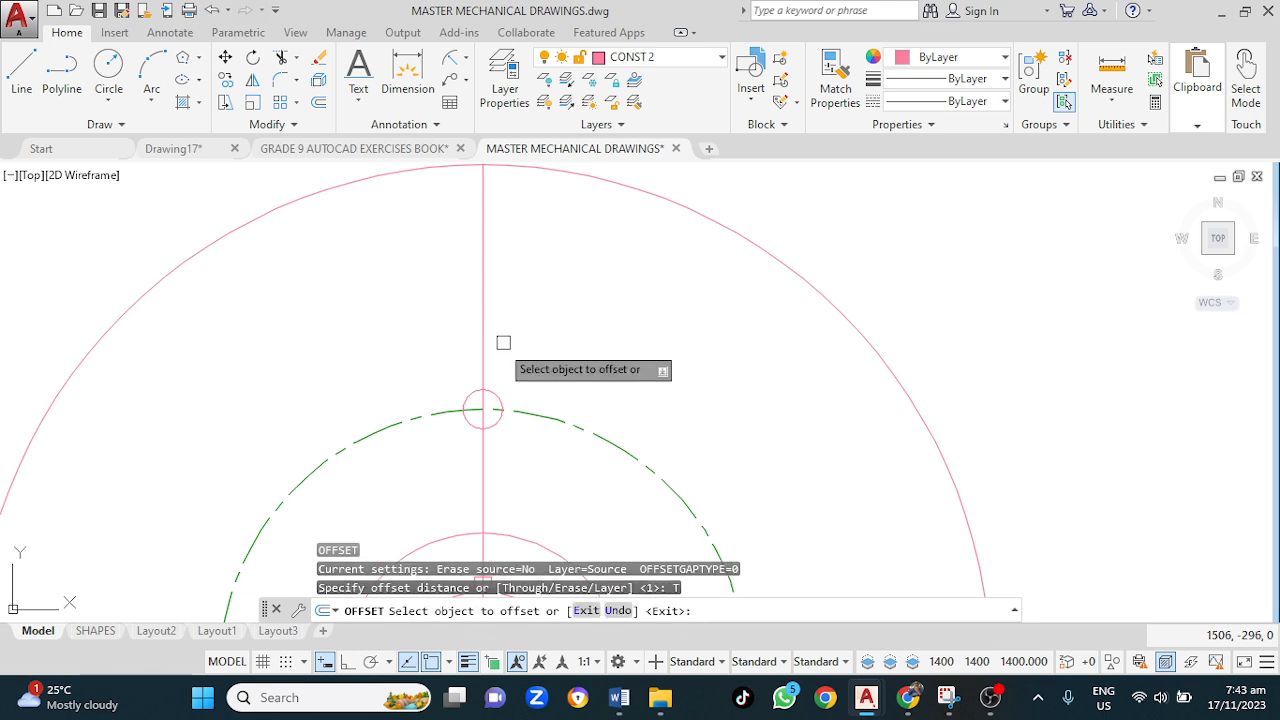
click(483, 346)
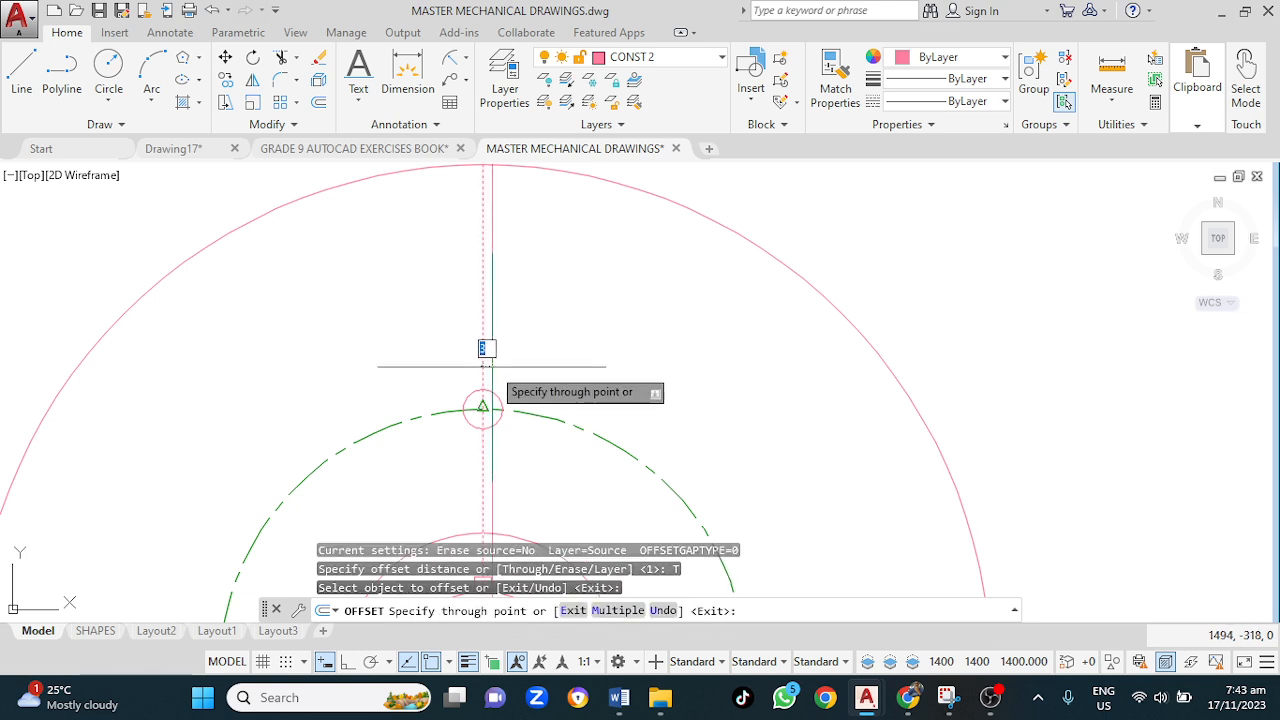
click(502, 410)
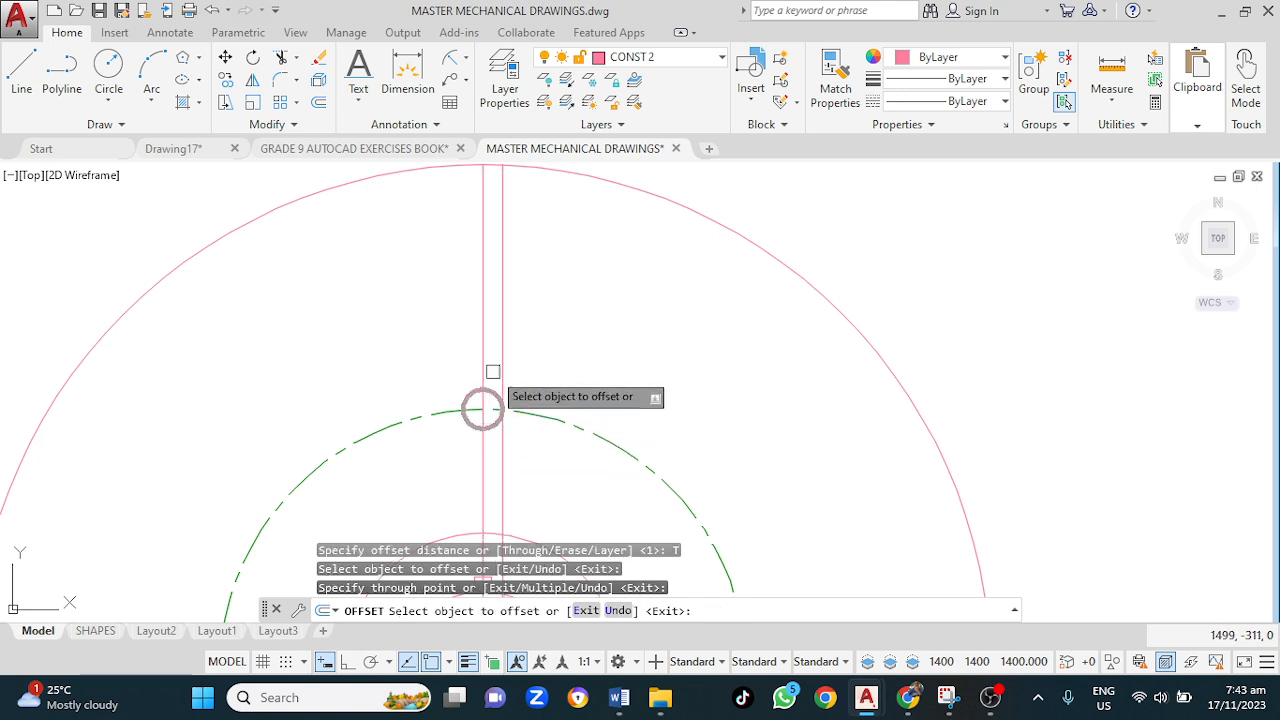
click(483, 402)
click(464, 409)
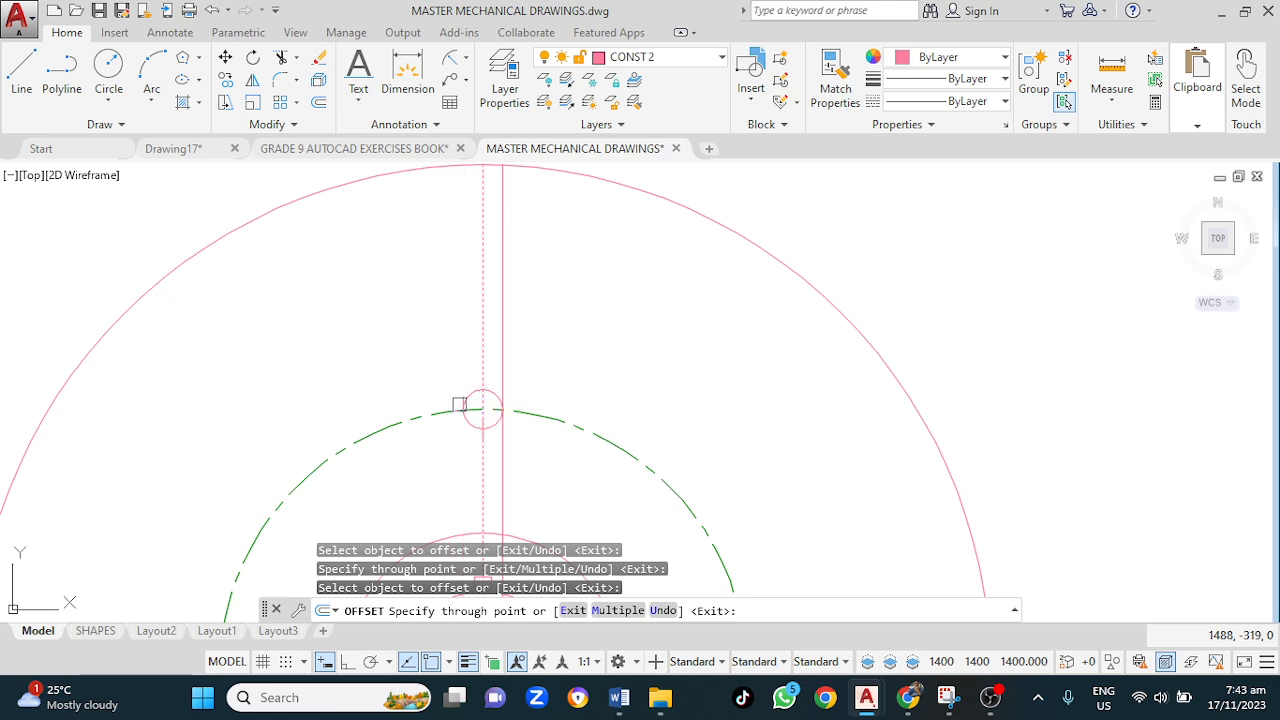
key(Escape)
Step: Trim the two offset lines below the slot-end circle and remove the circle's upper half to form the slot's rounded end
scroll(497, 436, up, 4)
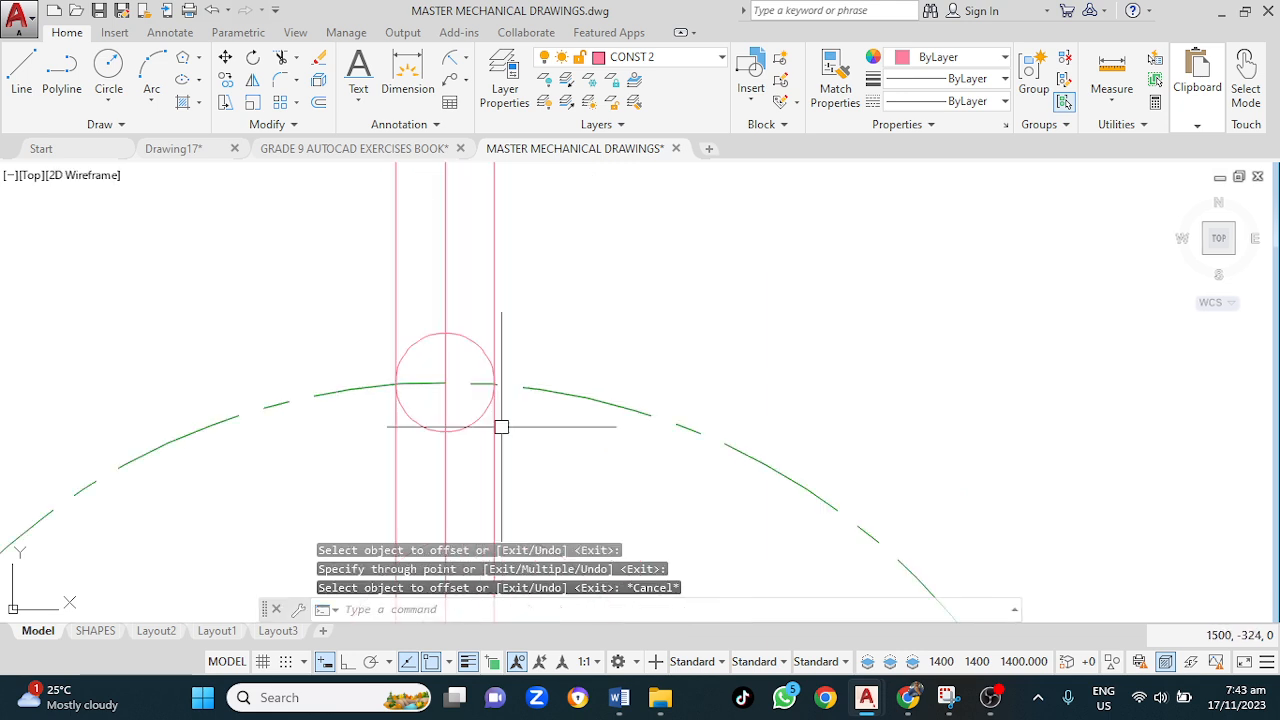
key(Return)
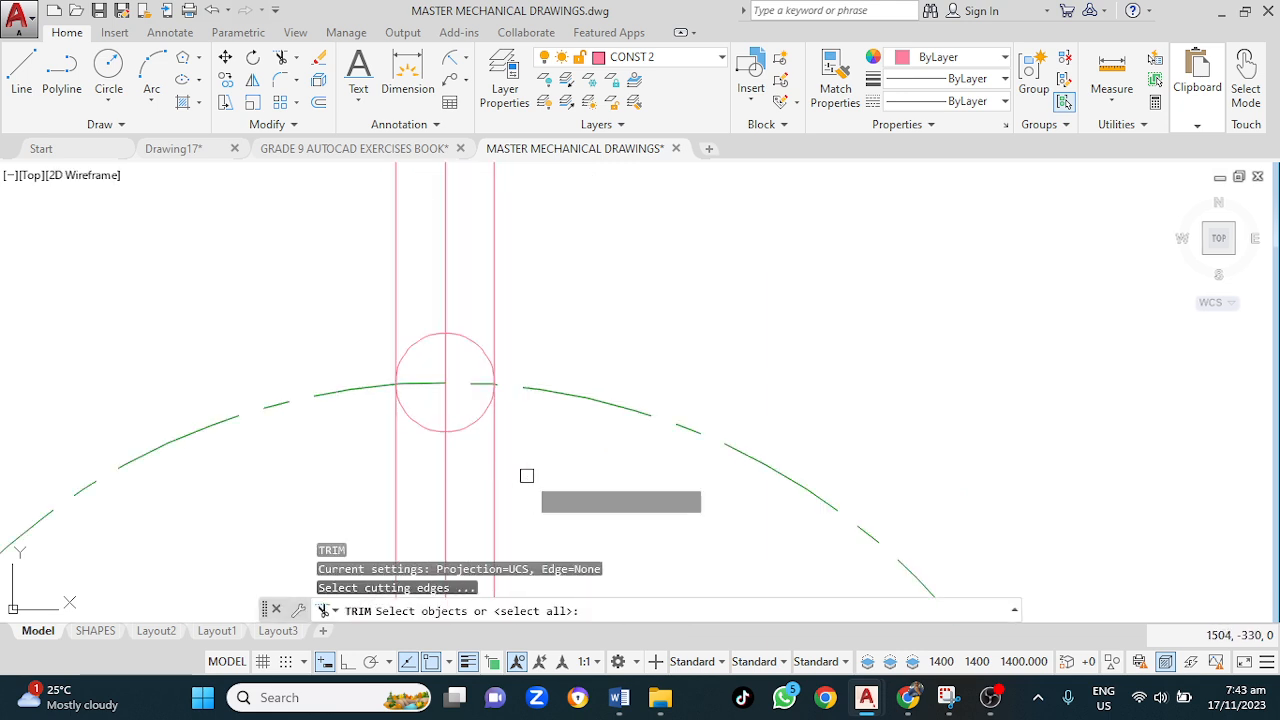
key(Return)
click(497, 409)
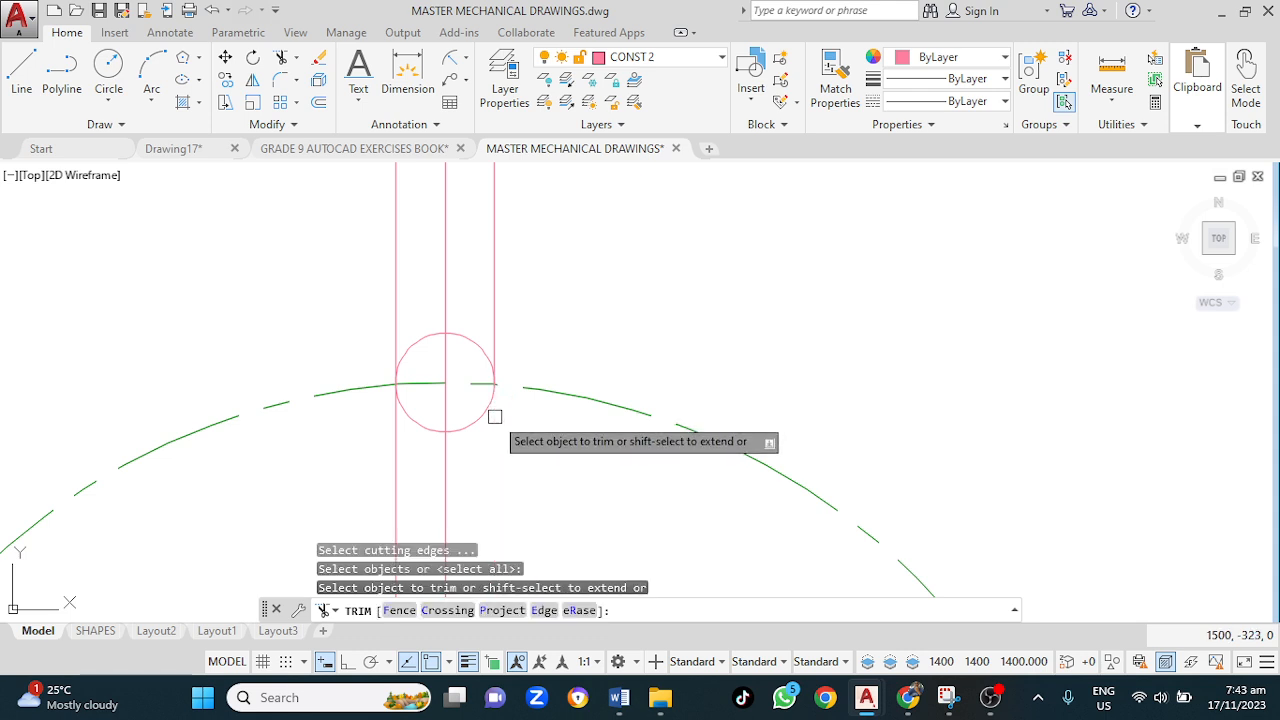
click(396, 411)
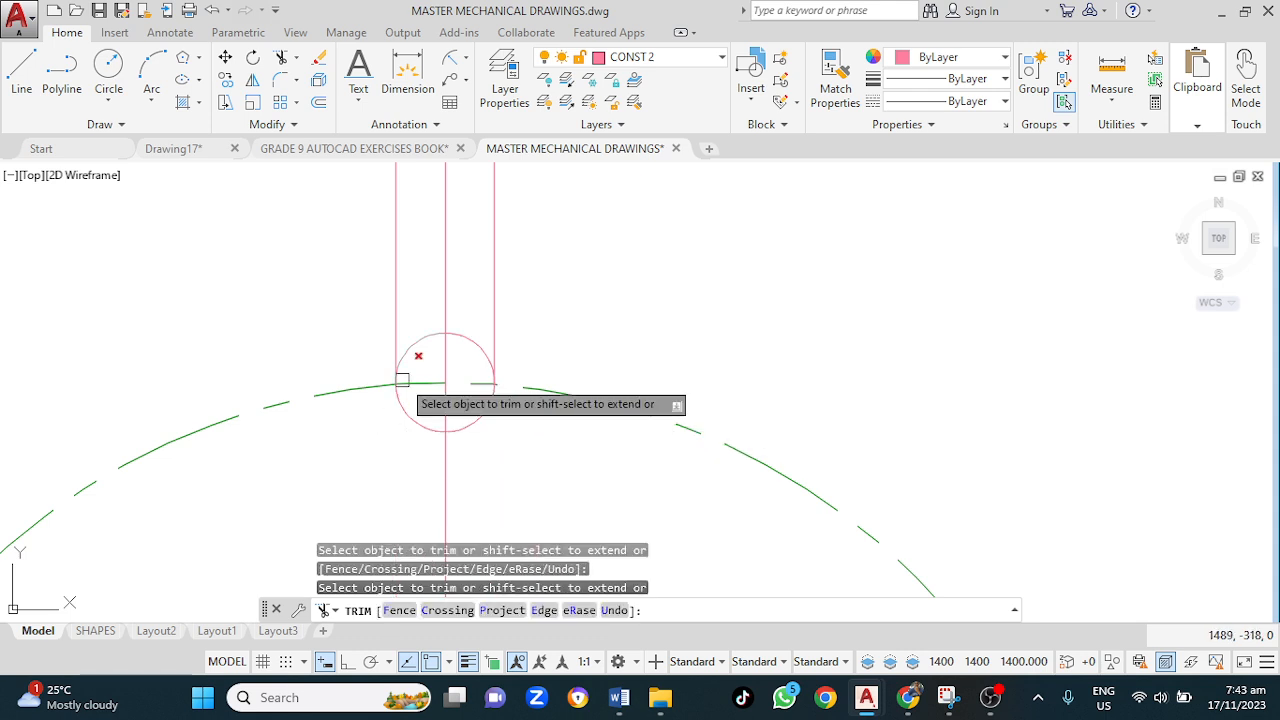
click(413, 345)
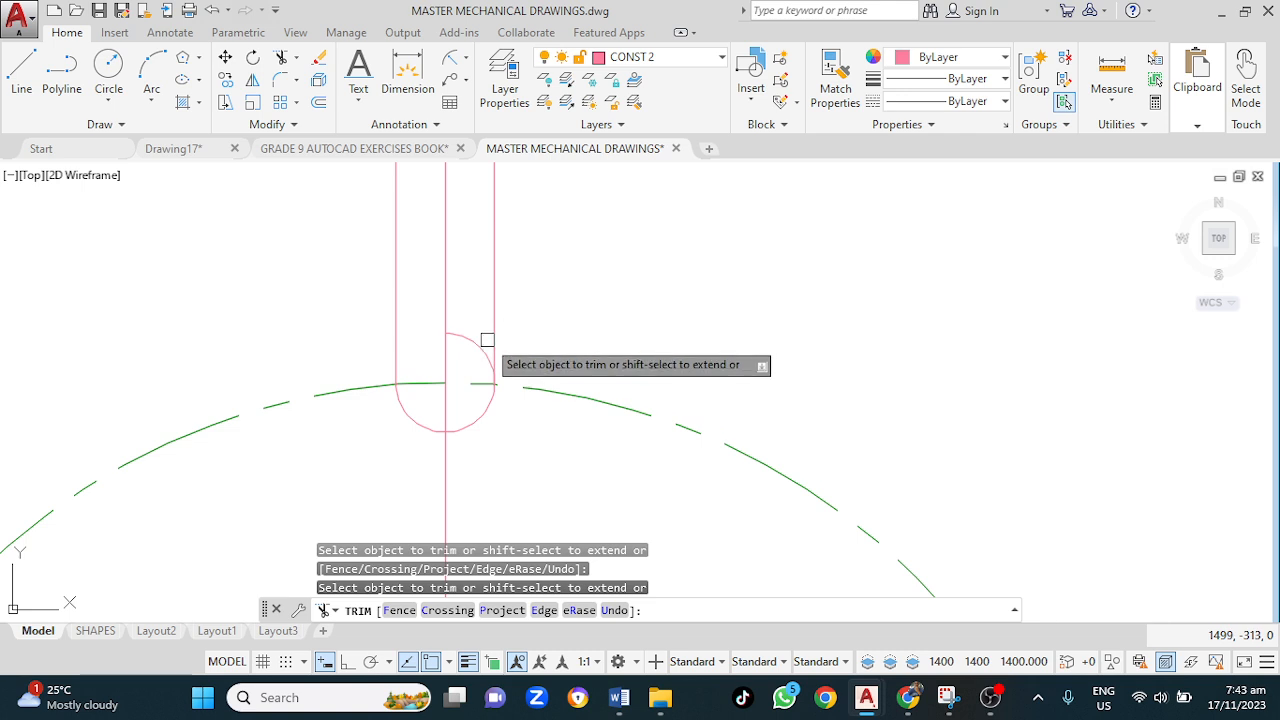
click(484, 348)
key(Escape)
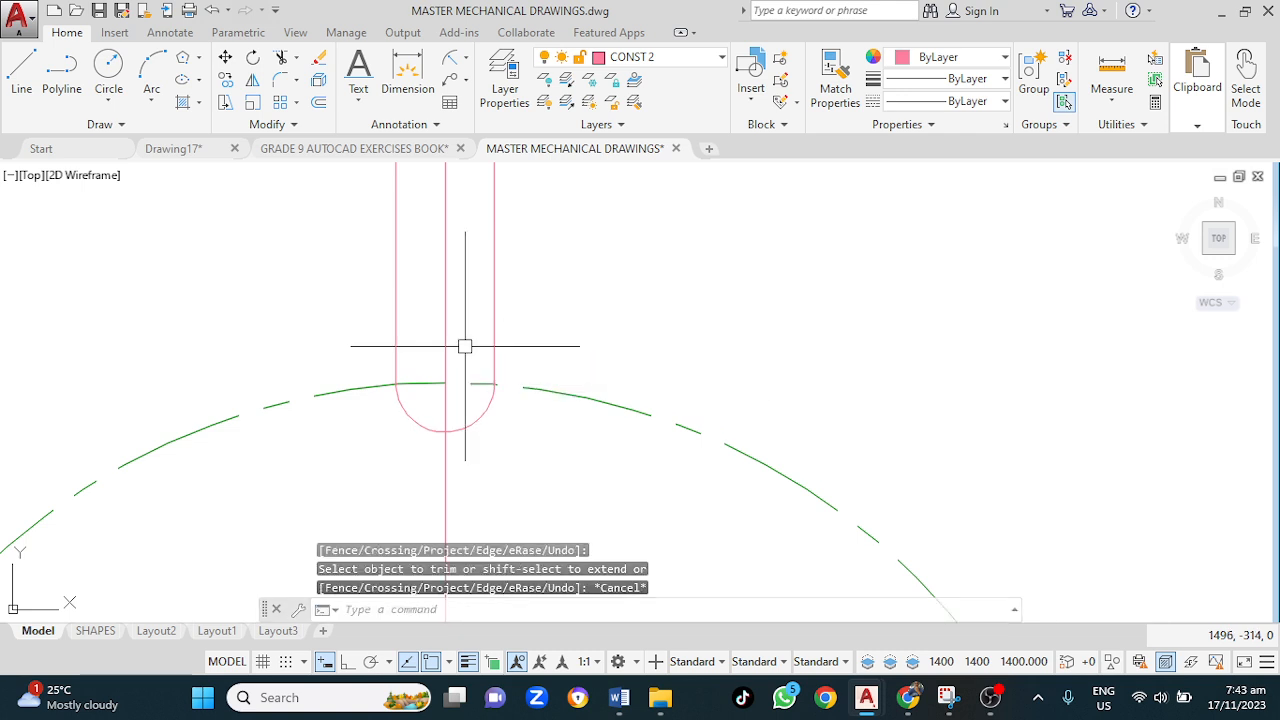
Step: Trim the vertical middle line below the slot's rounded end
text(tr)
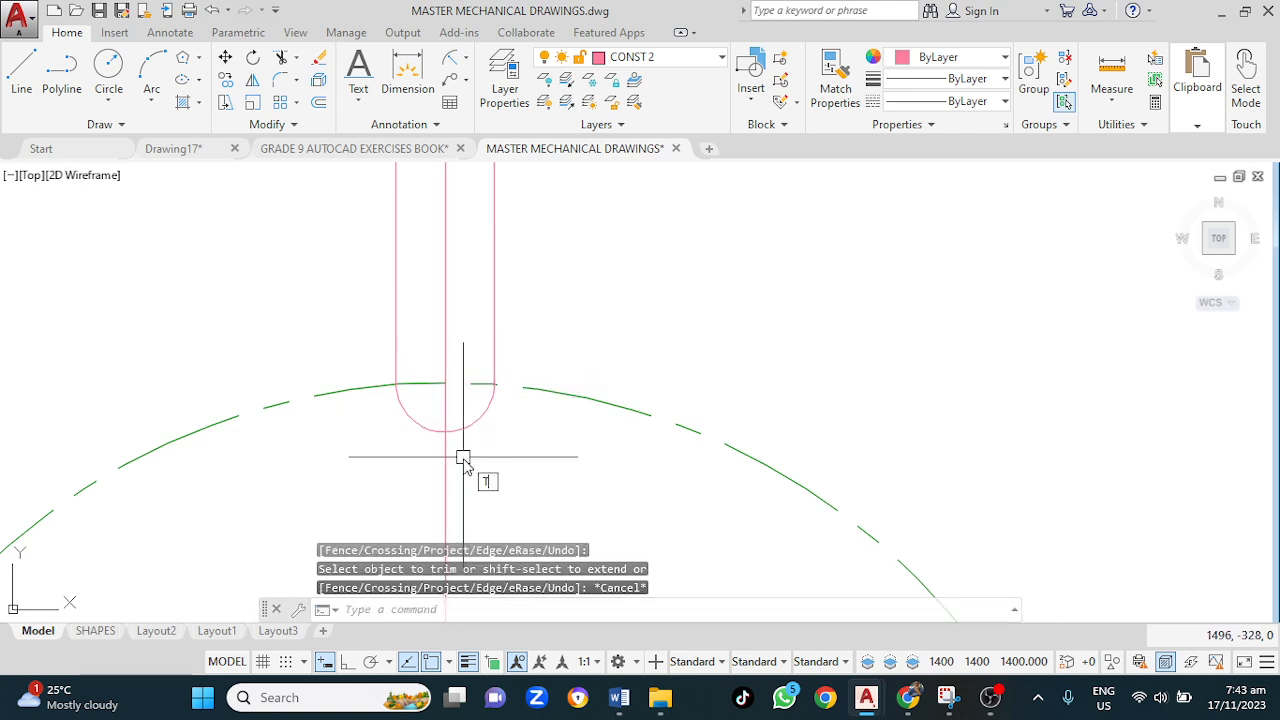
key(Return)
key(Return)
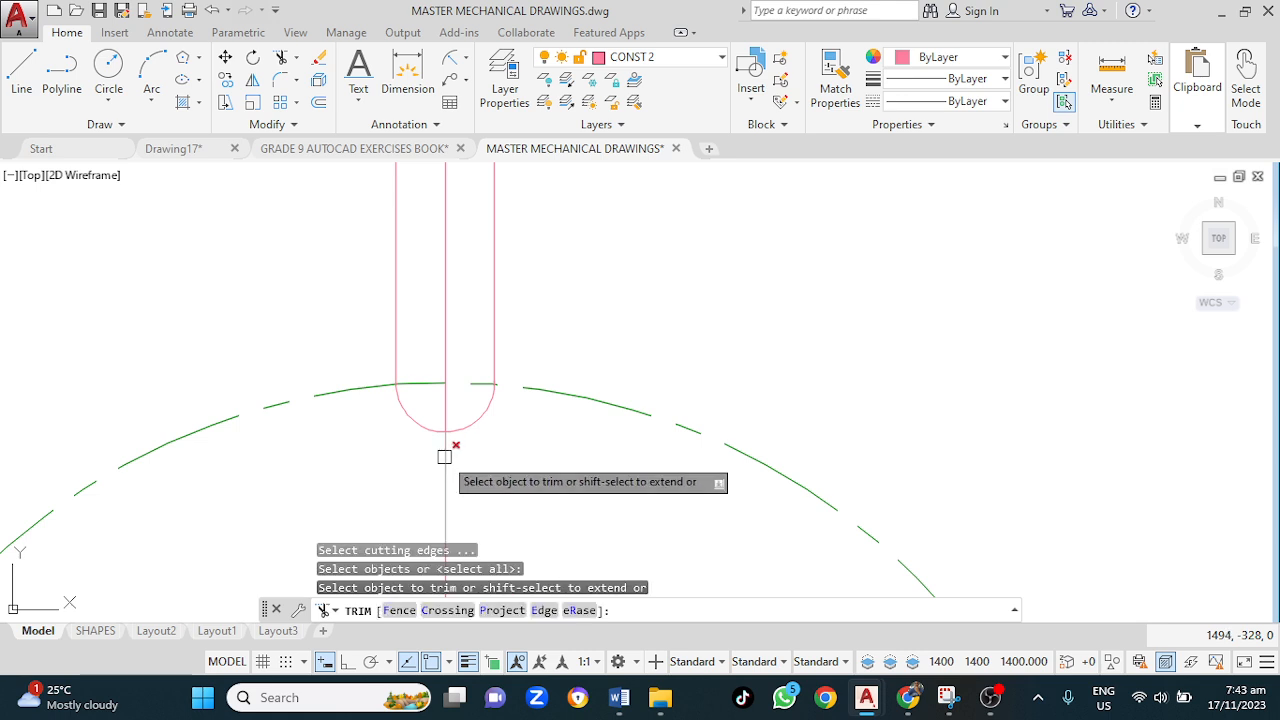
click(449, 458)
key(Escape)
Step: Trim the outer circle between the two slot sides to open the slot's mouth
scroll(468, 446, down, 6)
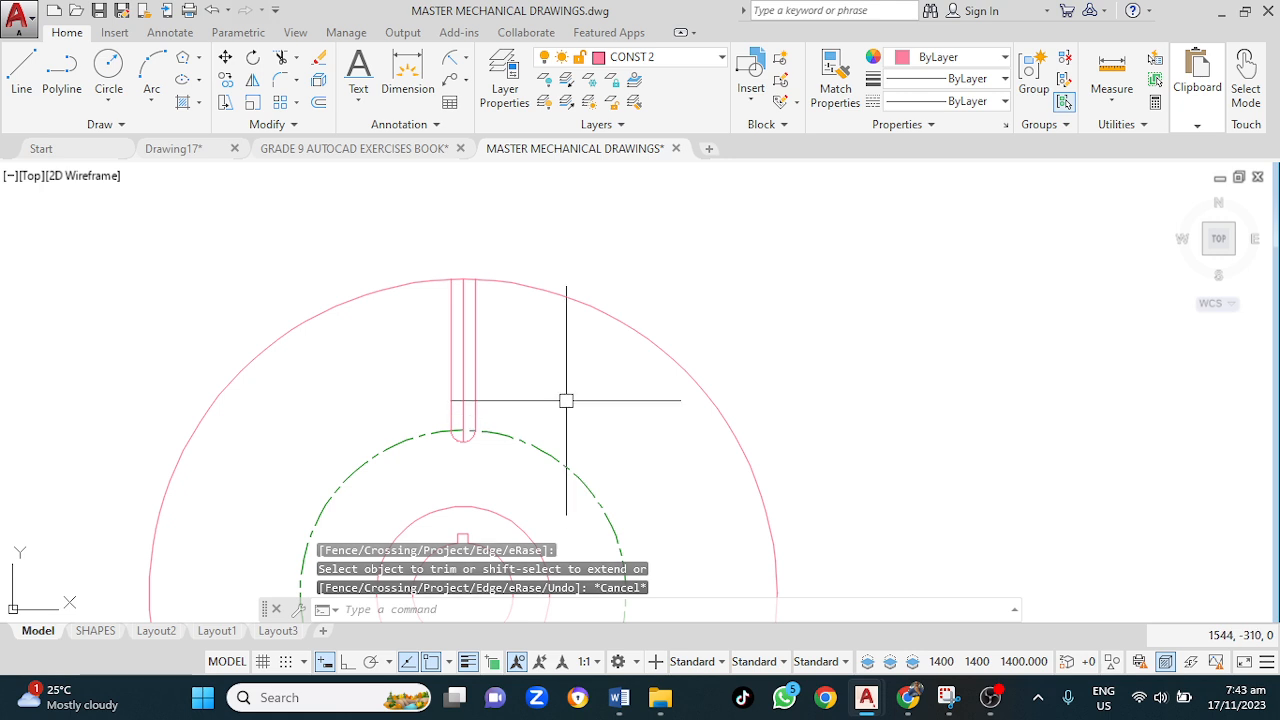
scroll(514, 381, down, 2)
mouse_move(169, 491)
middle_down()
mouse_move(343, 451)
mouse_move(490, 440)
middle_up()
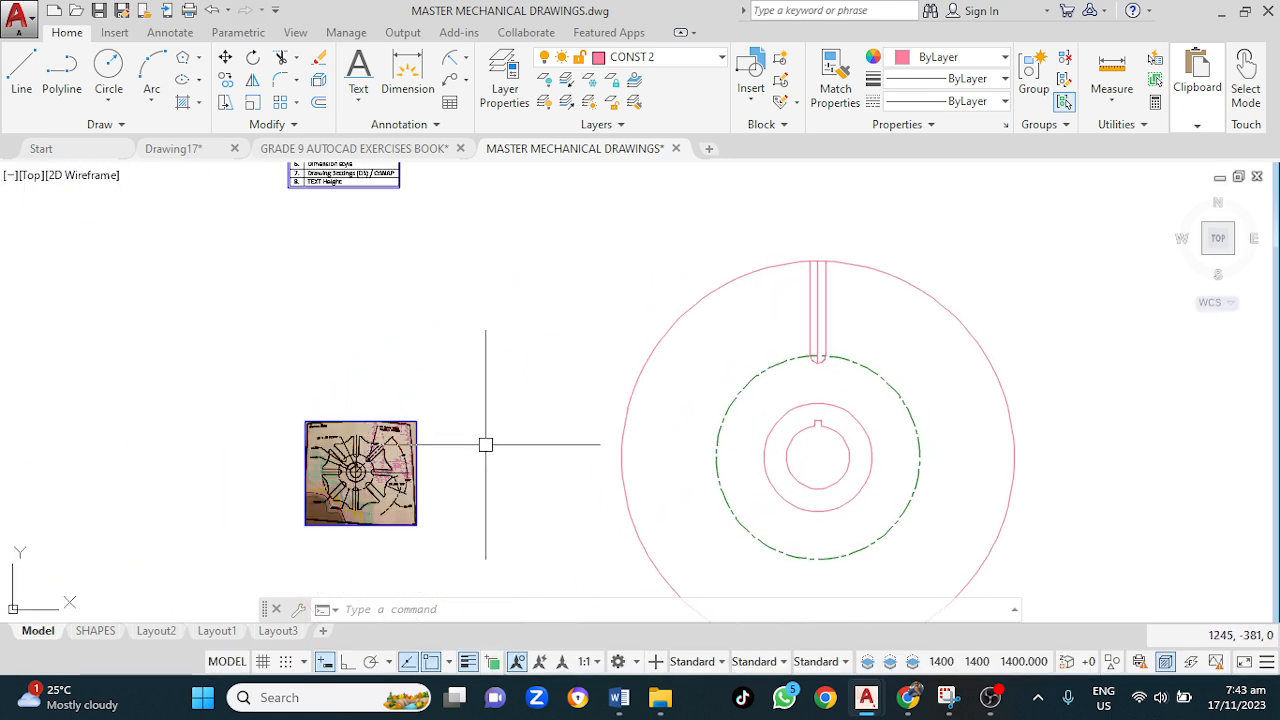
middle_drag(801, 269, 694, 343)
scroll(697, 342, up, 4)
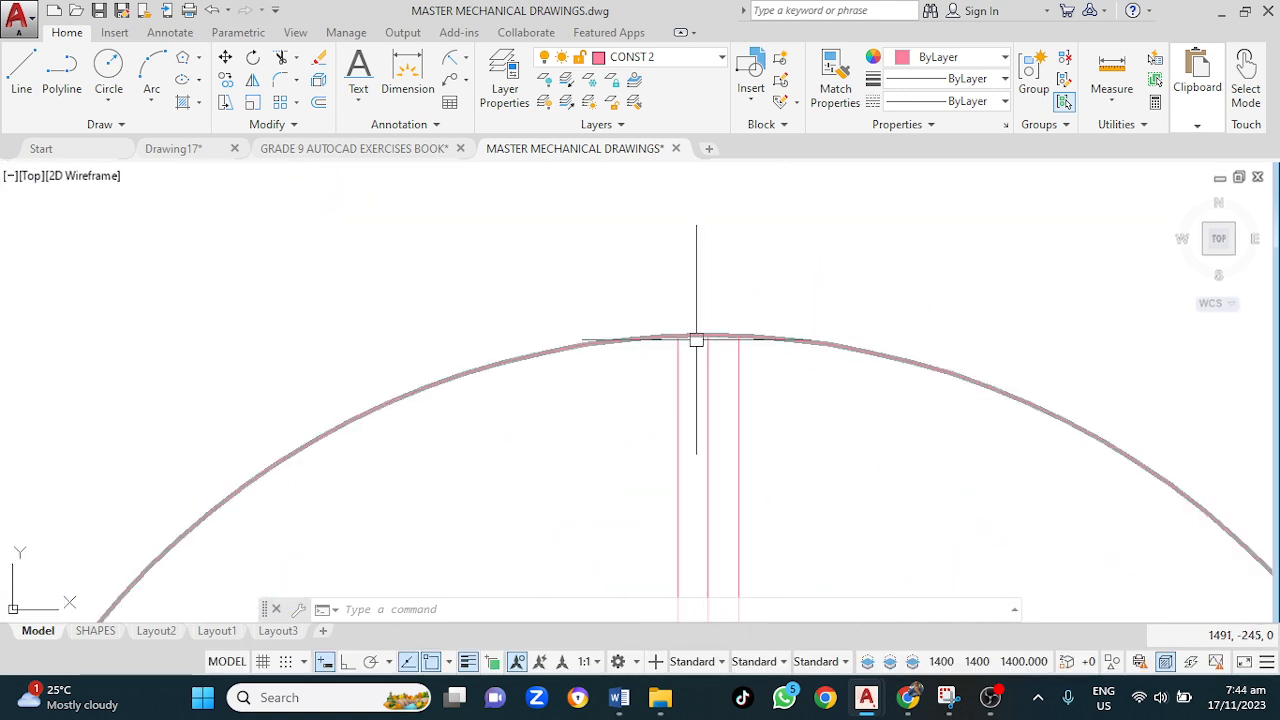
key(Return)
key(Return)
click(691, 337)
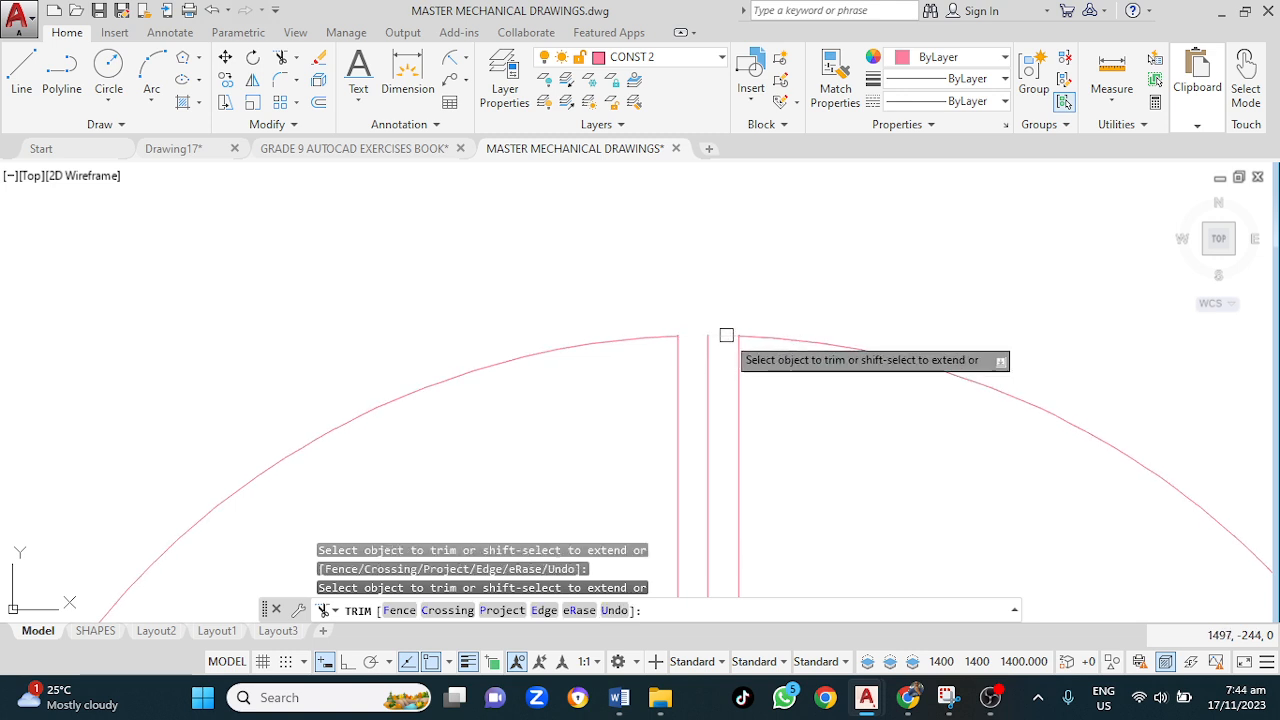
key(Escape)
Step: Examine the number and spacing of the slots in the reference image and return to the slot in the drawing
scroll(629, 437, down, 3)
middle_drag(704, 470, 691, 331)
mouse_move(197, 477)
middle_down()
mouse_move(410, 436)
mouse_move(595, 351)
middle_up()
scroll(443, 450, up, 3)
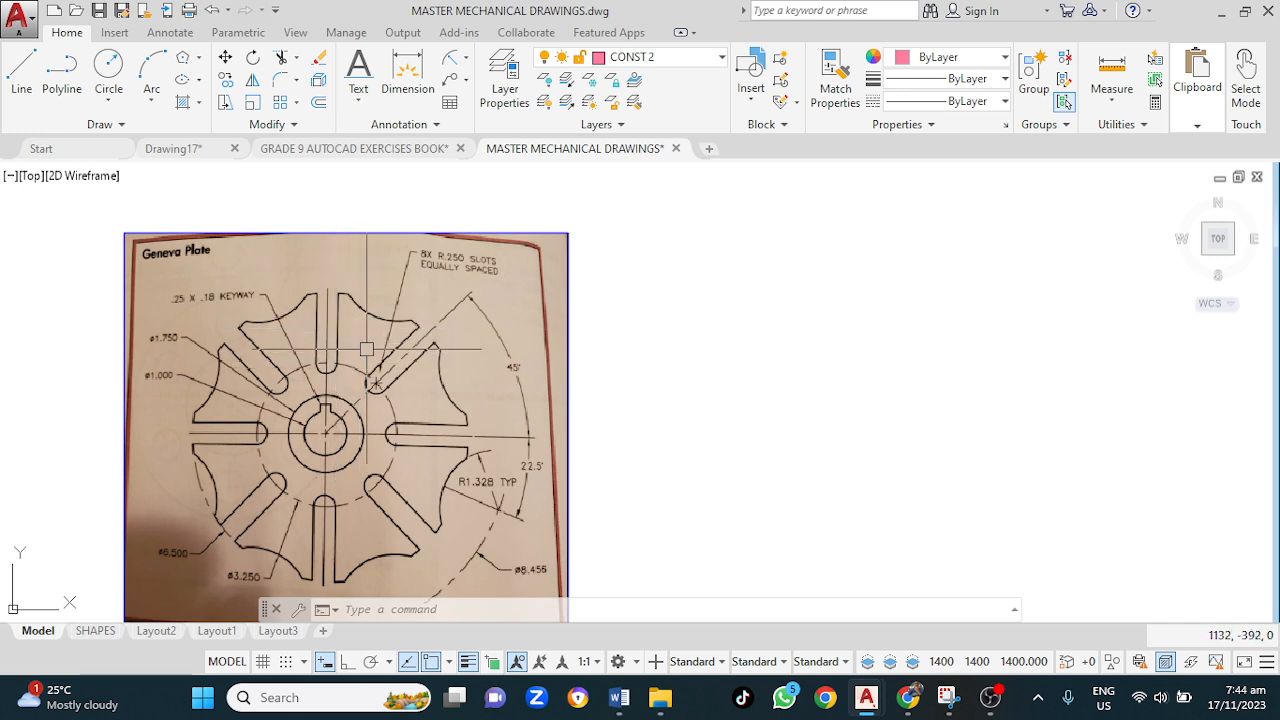
scroll(717, 416, down, 1)
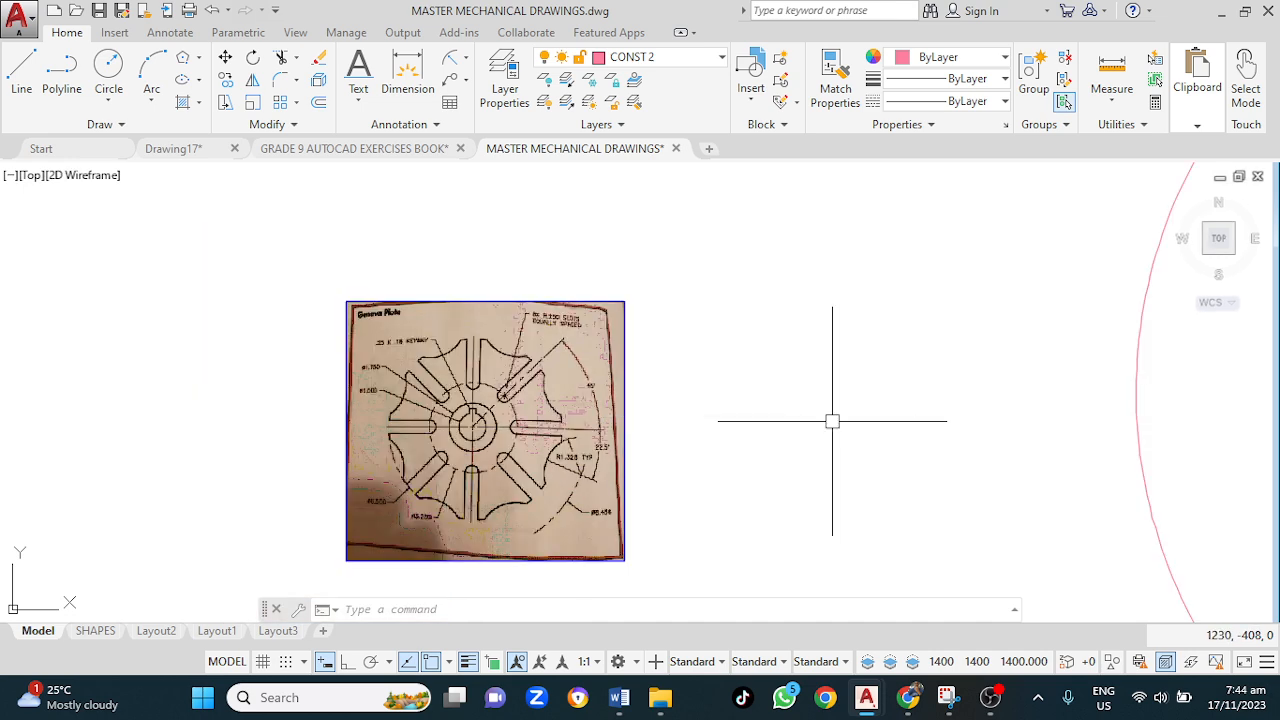
middle_drag(866, 420, 464, 446)
middle_drag(730, 410, 63, 457)
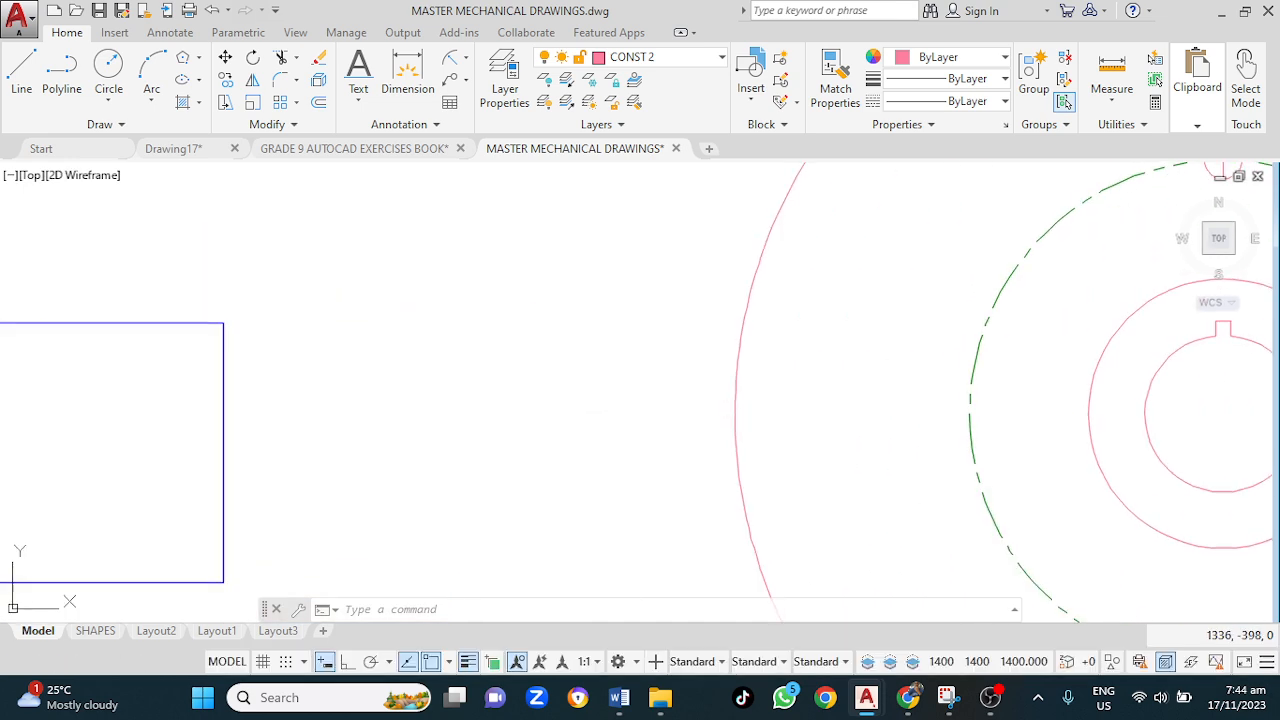
mouse_move(400, 345)
middle_down()
mouse_move(409, 340)
mouse_move(378, 540)
middle_up()
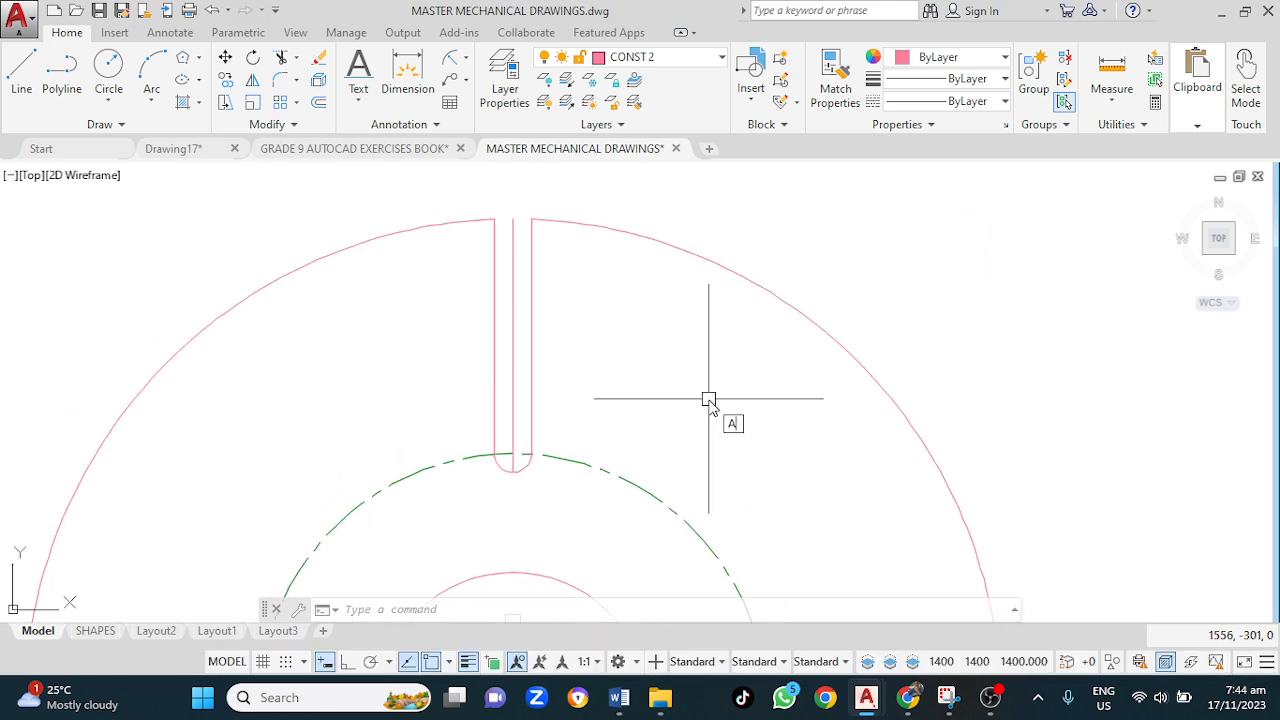
Step: Create a polar array of the slot's two side lines and rounded end about the hub's centre
text(AY)
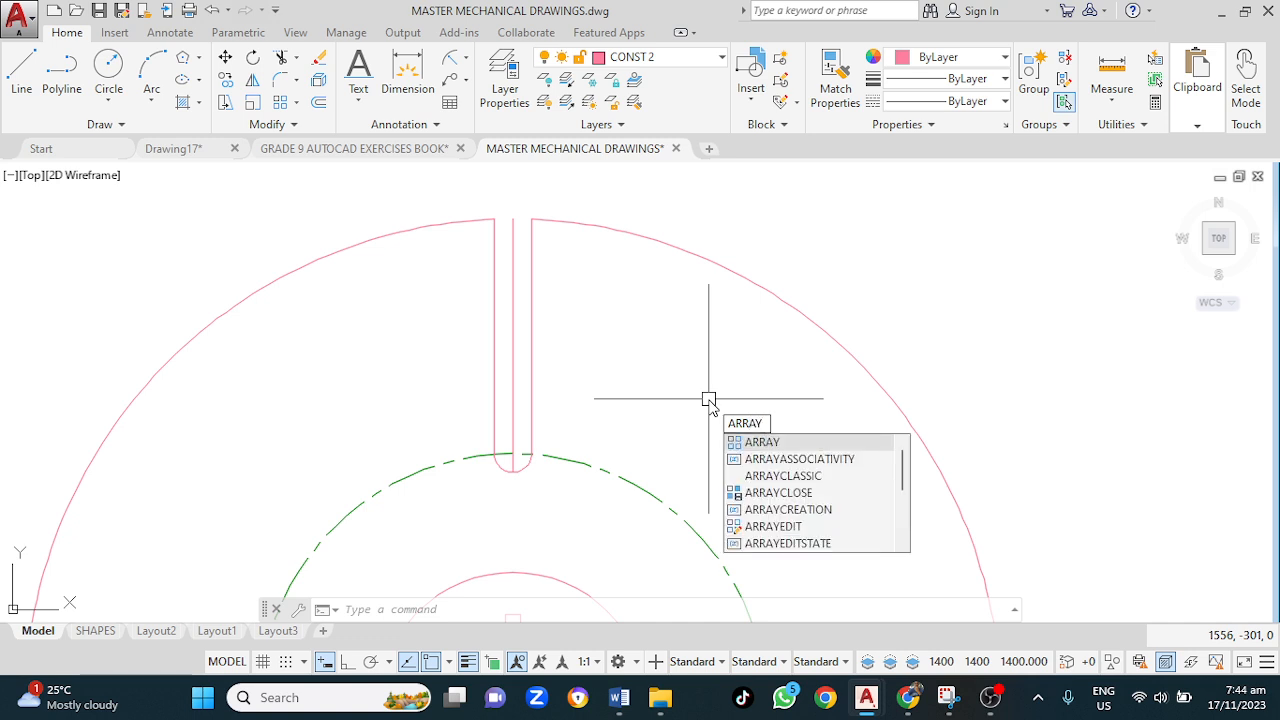
key(Return)
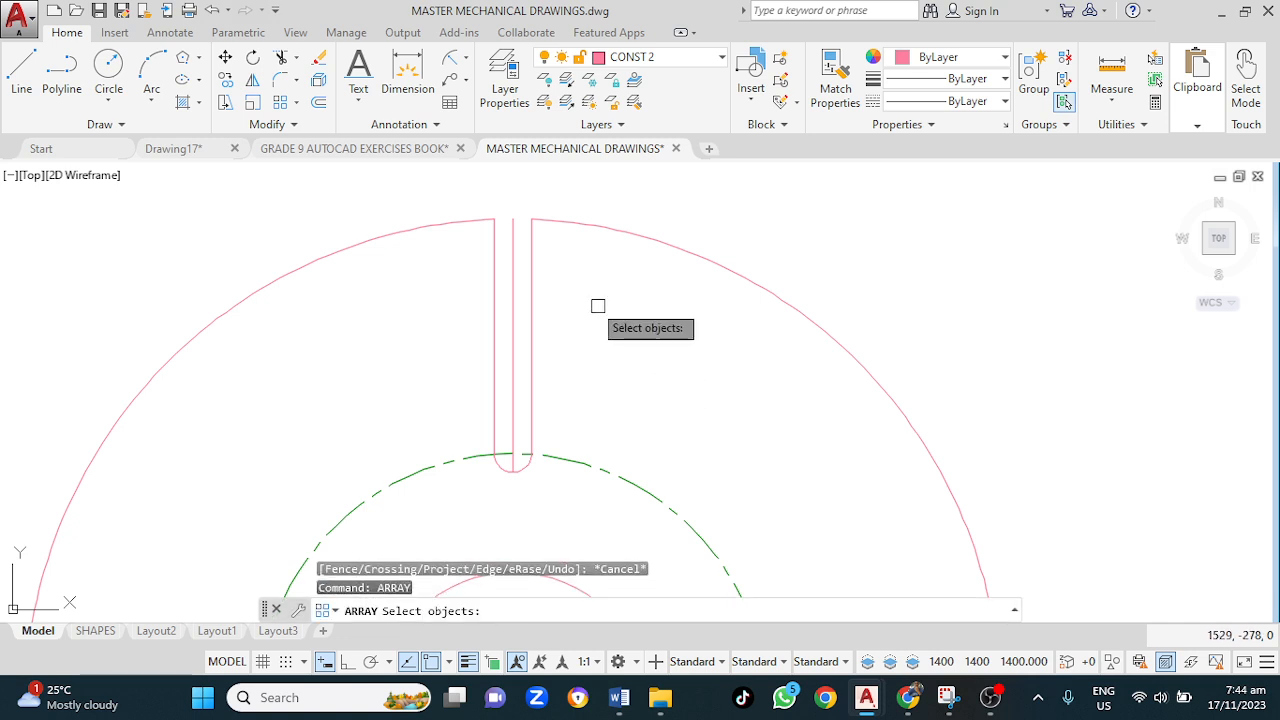
click(529, 324)
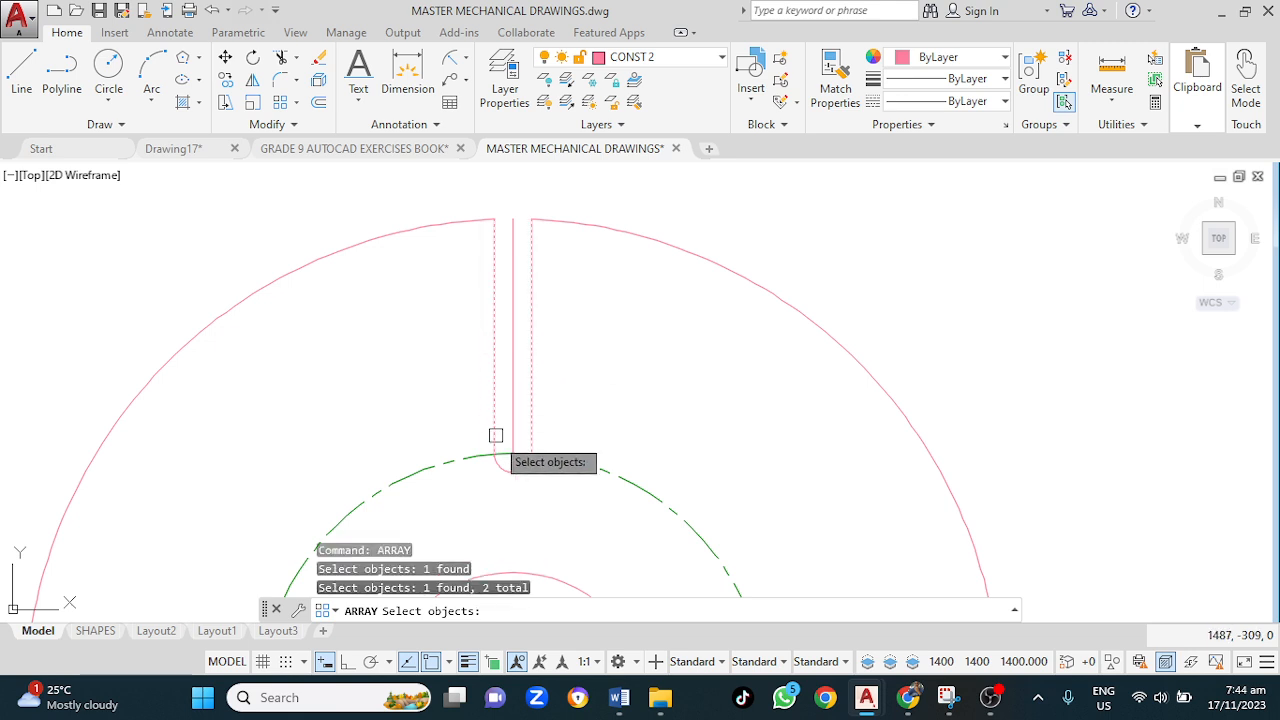
click(527, 471)
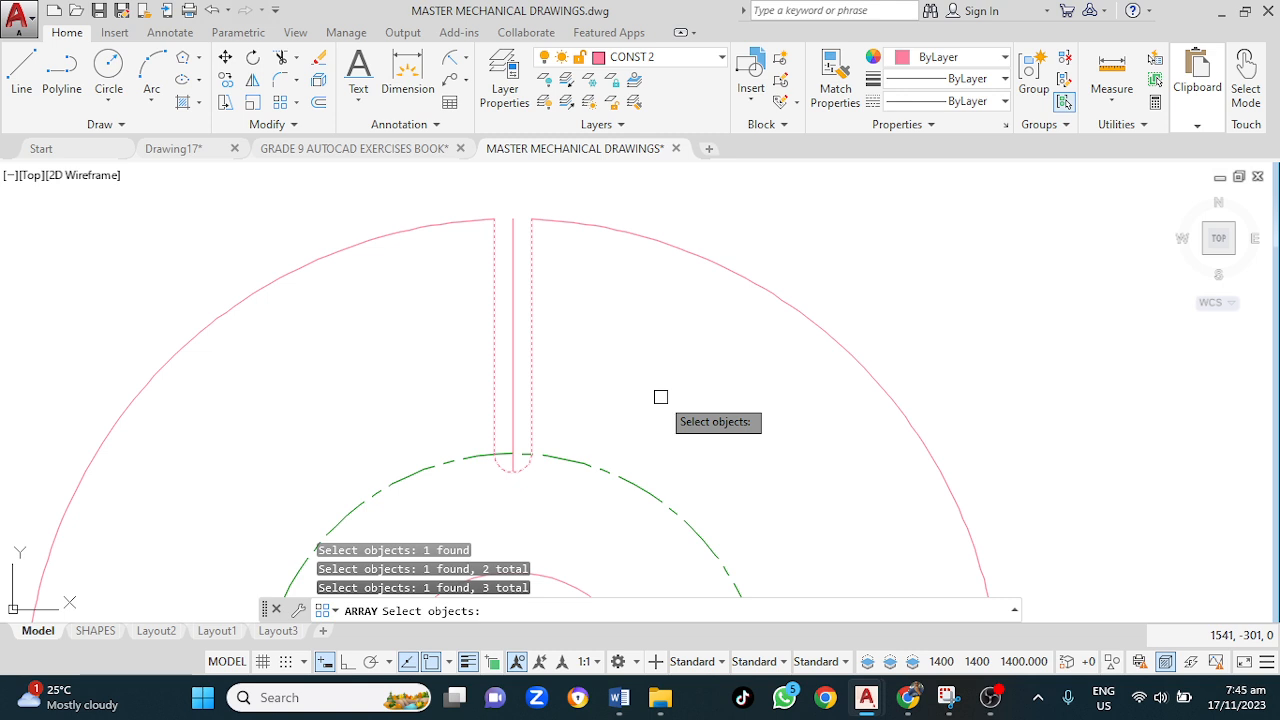
key(Return)
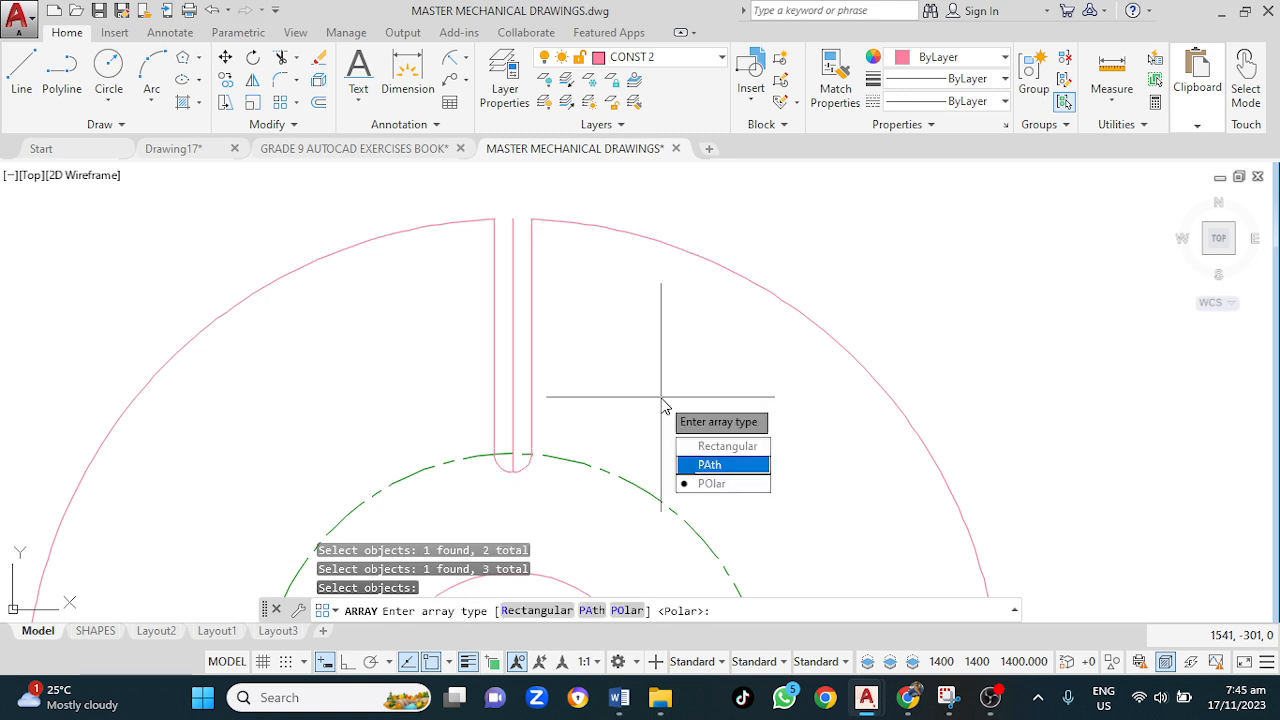
click(730, 484)
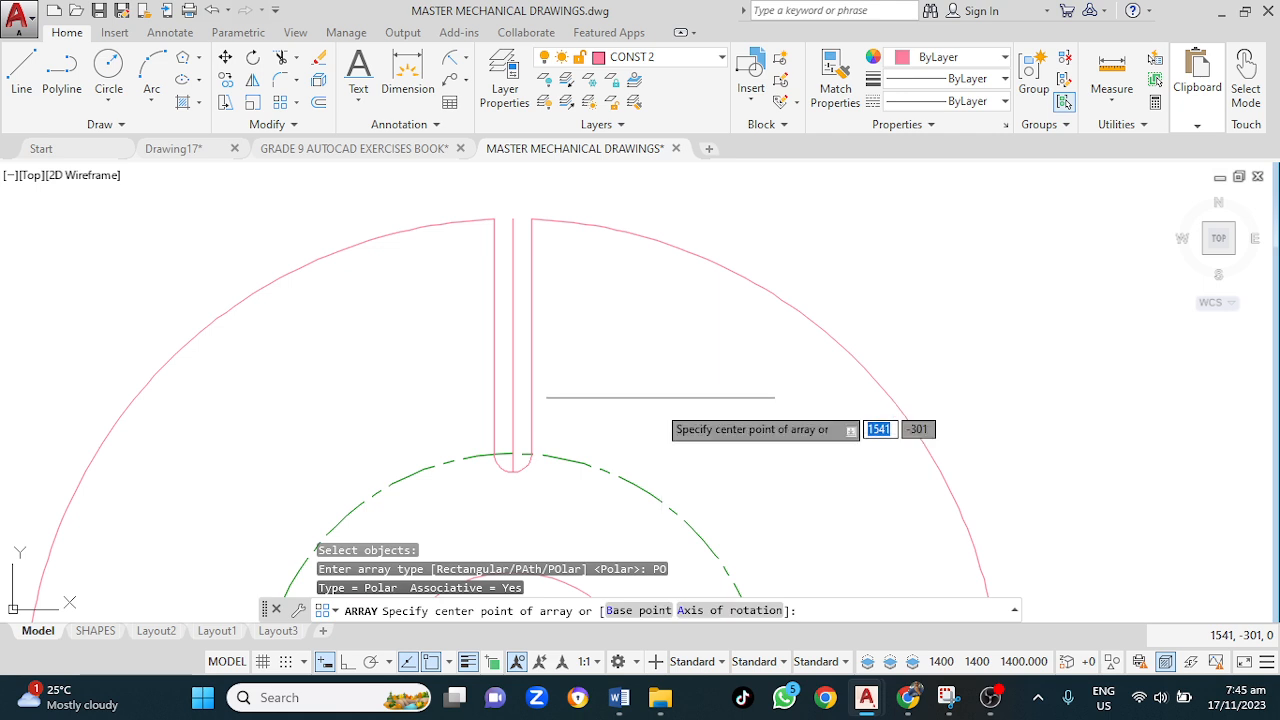
middle_drag(635, 445, 654, 300)
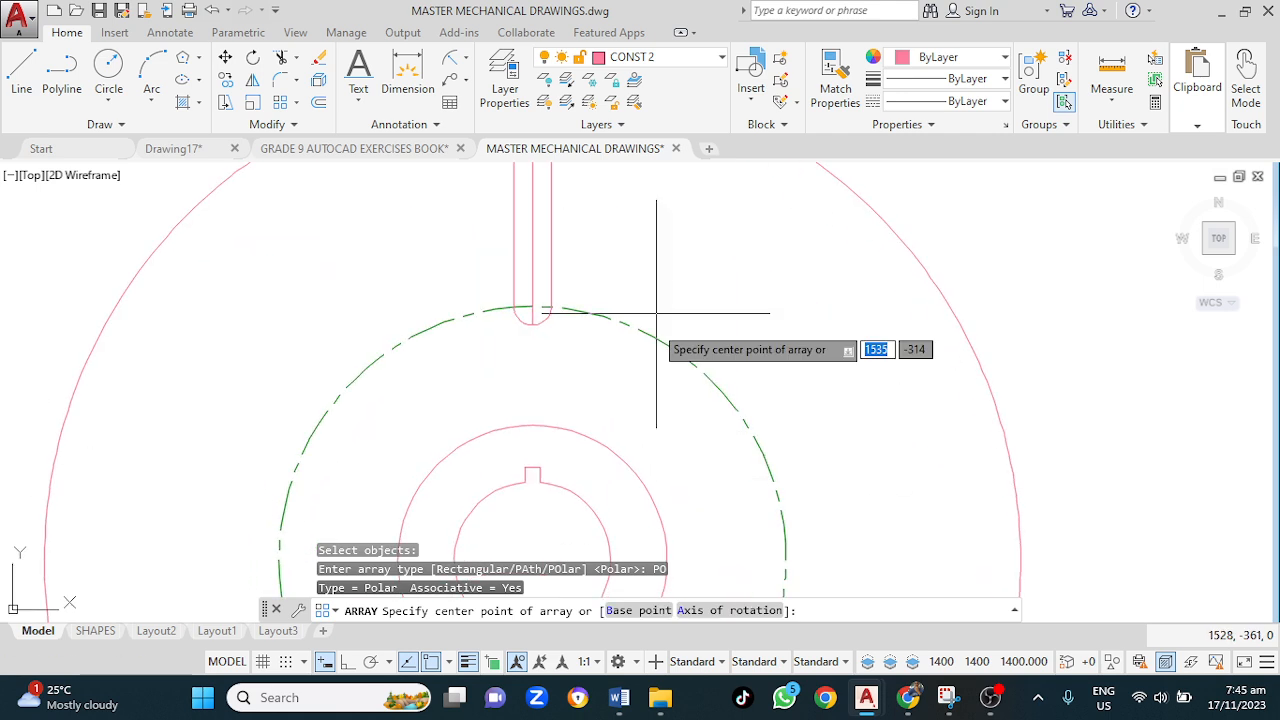
scroll(619, 405, down, 2)
middle_drag(619, 402, 610, 262)
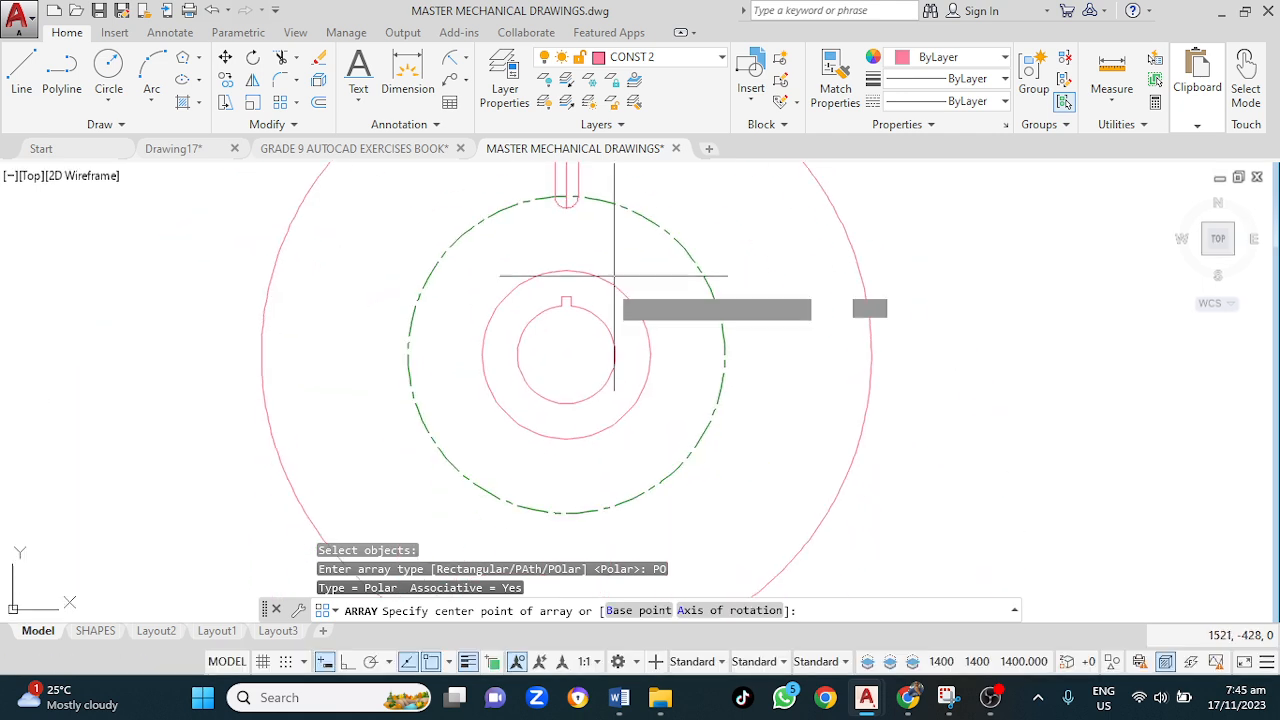
click(566, 353)
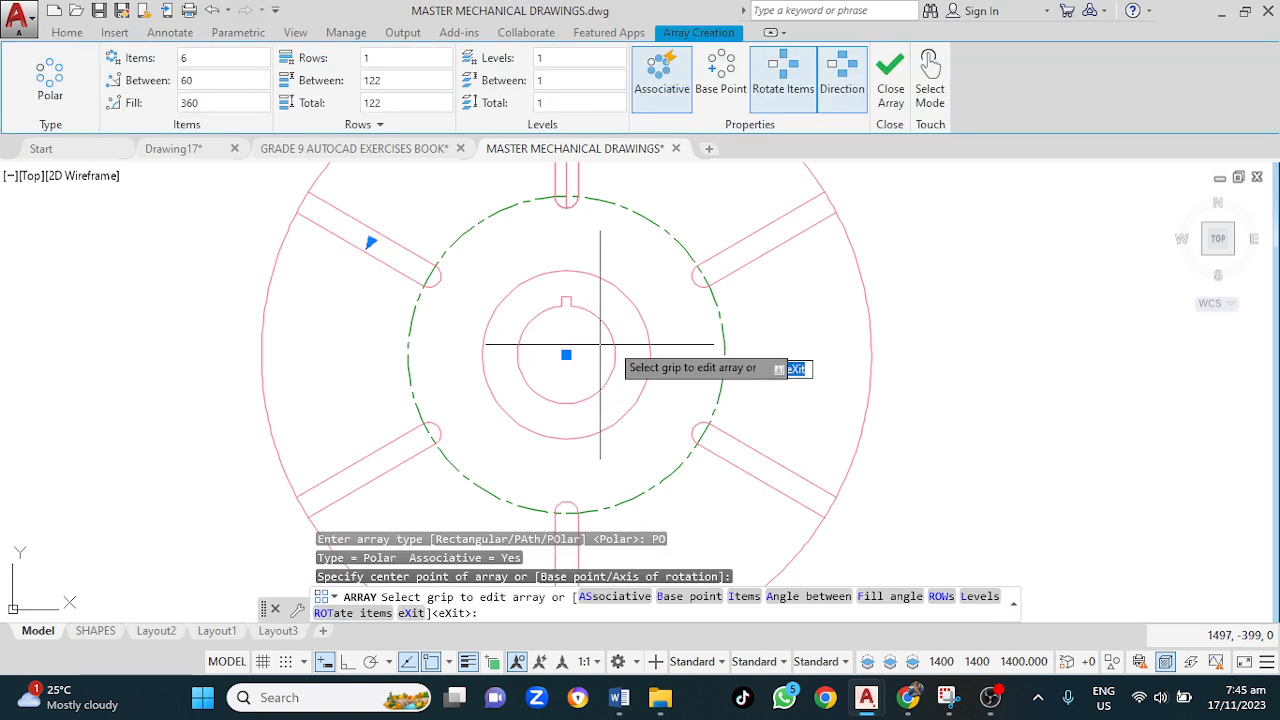
Step: Set the polar array to 8 items at 45 degrees over a 360-degree fill and finish it
scroll(694, 423, down, 3)
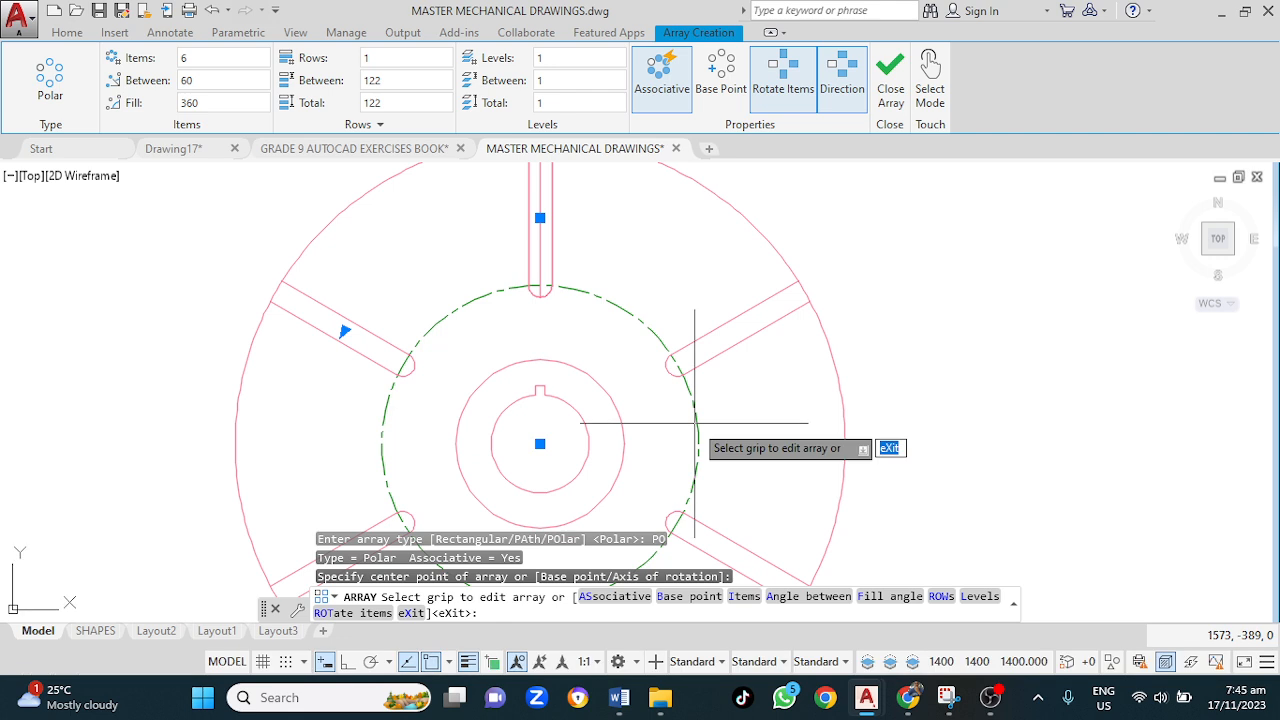
mouse_move(688, 425)
middle_down()
mouse_move(720, 357)
mouse_move(754, 354)
middle_up()
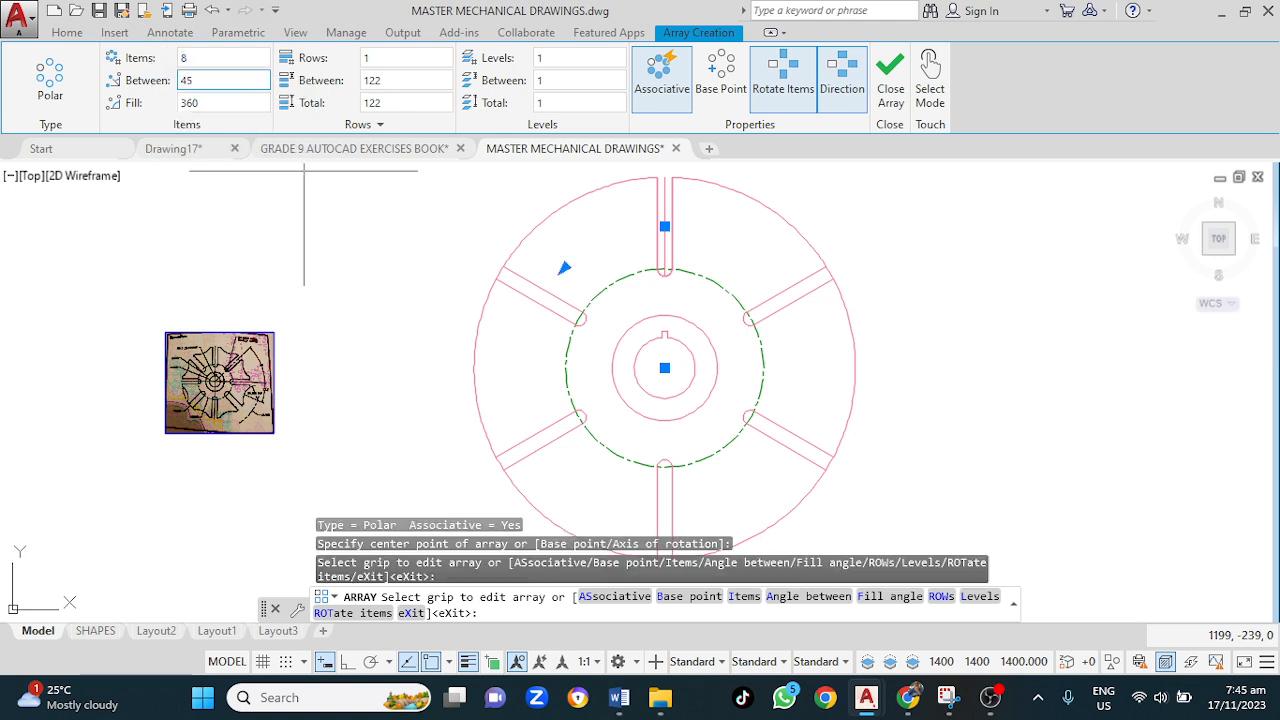
key(Return)
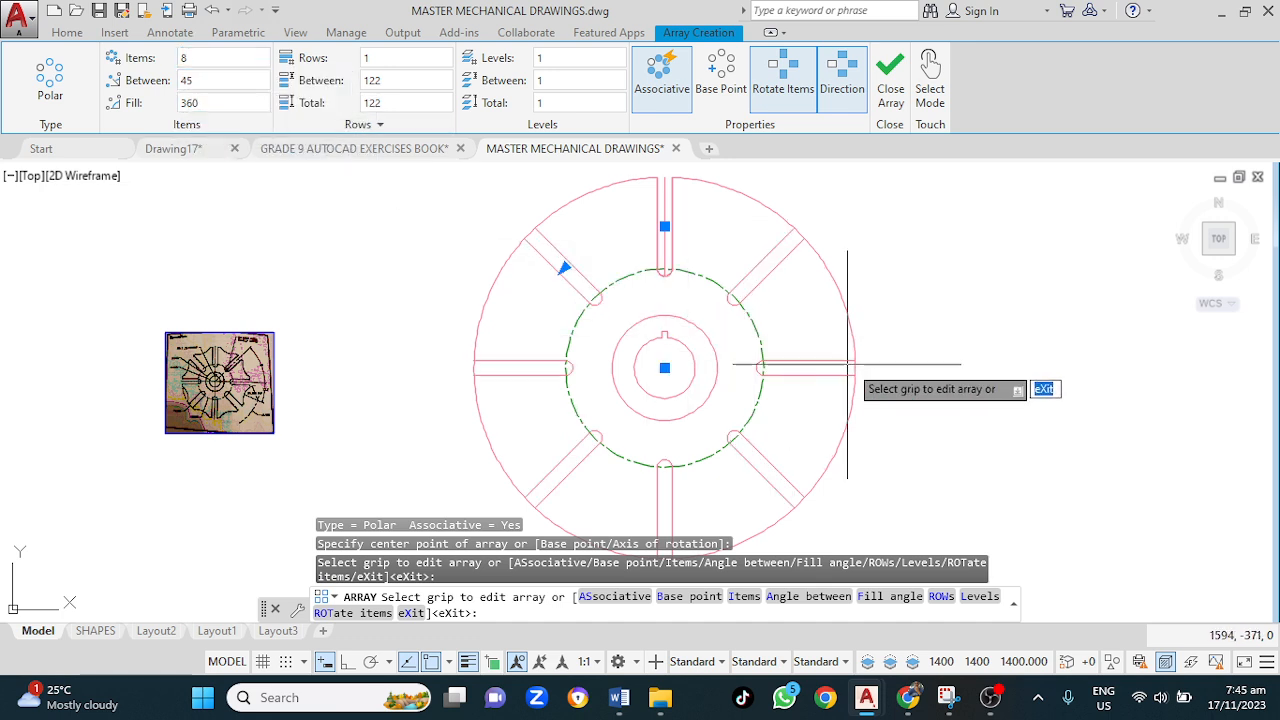
key(Escape)
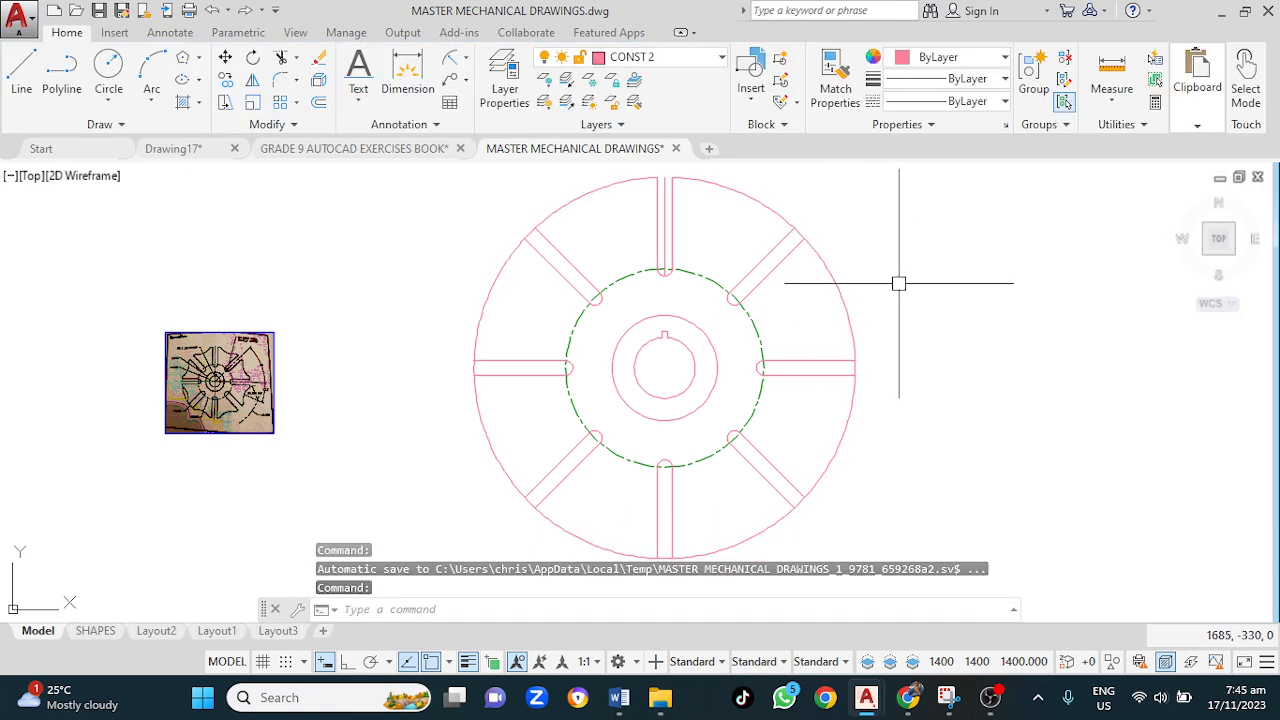
Step: Trim the outer circle across the mouth of the slot next clockwise from the vertical upper slot
middle_drag(898, 283, 834, 376)
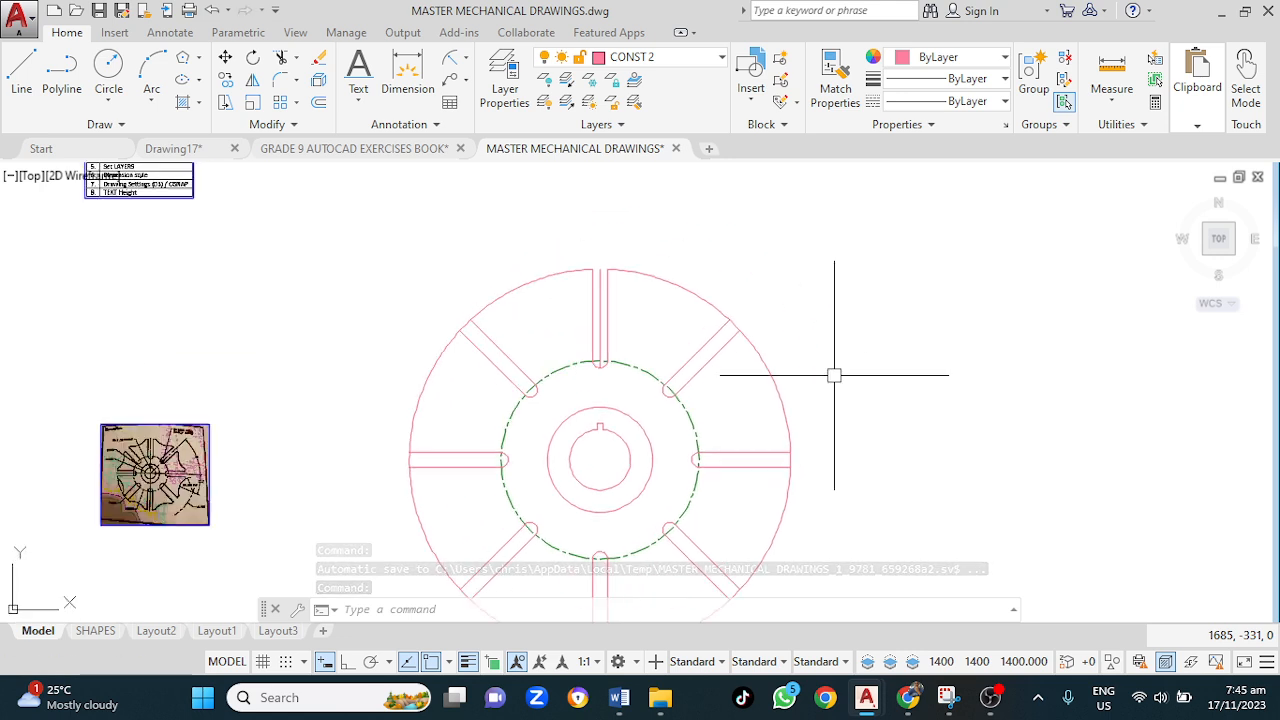
scroll(720, 286, up, 2)
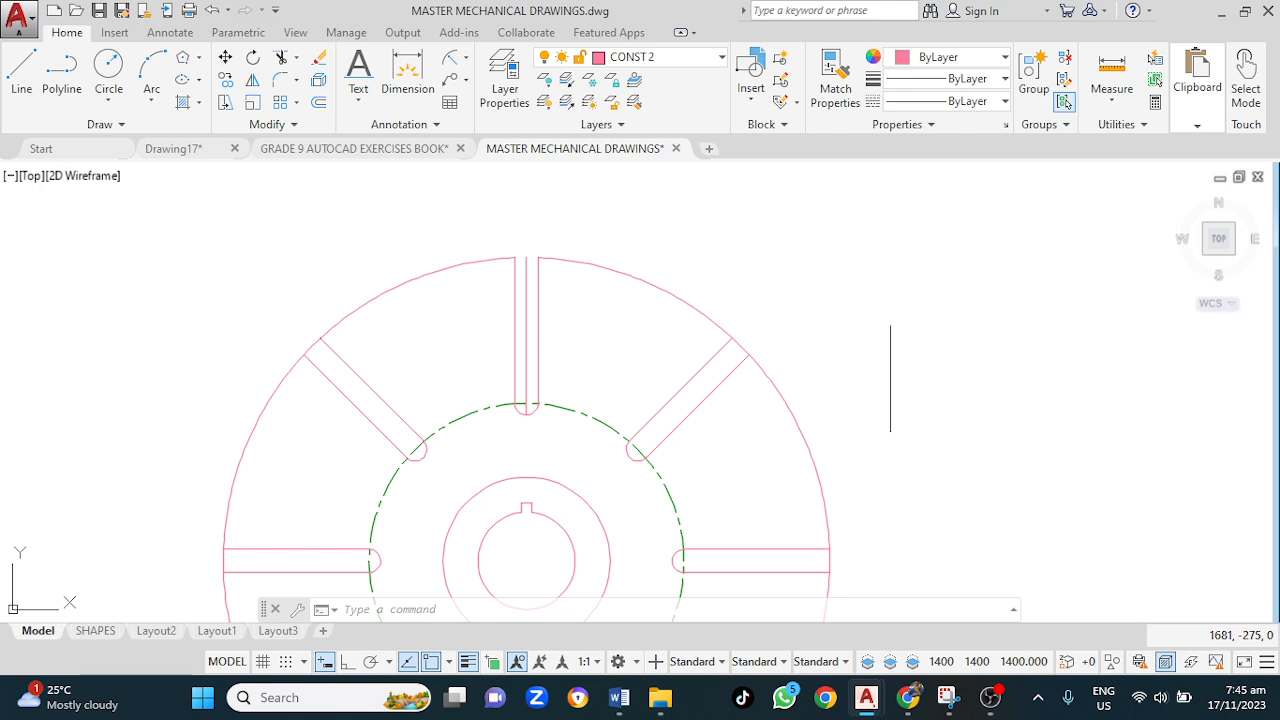
key(Return)
key(Return)
scroll(739, 345, up, 4)
click(740, 343)
scroll(781, 291, down, 4)
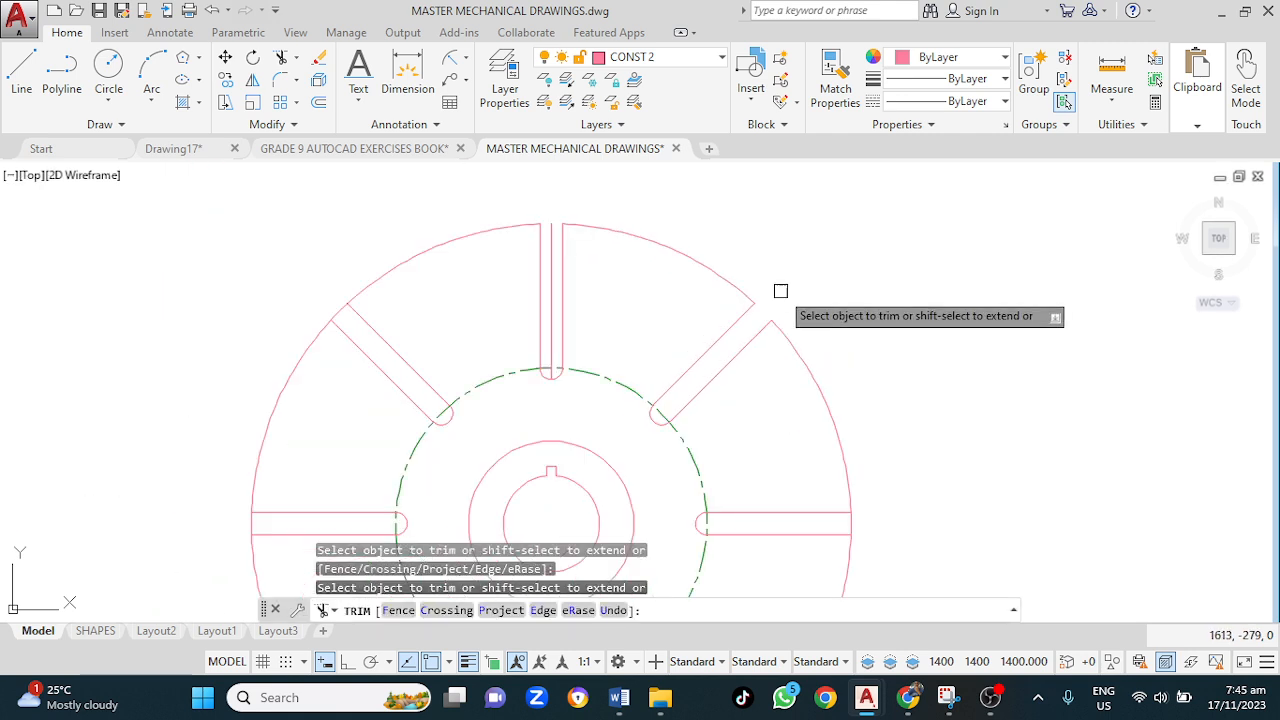
scroll(781, 291, down, 2)
key(Escape)
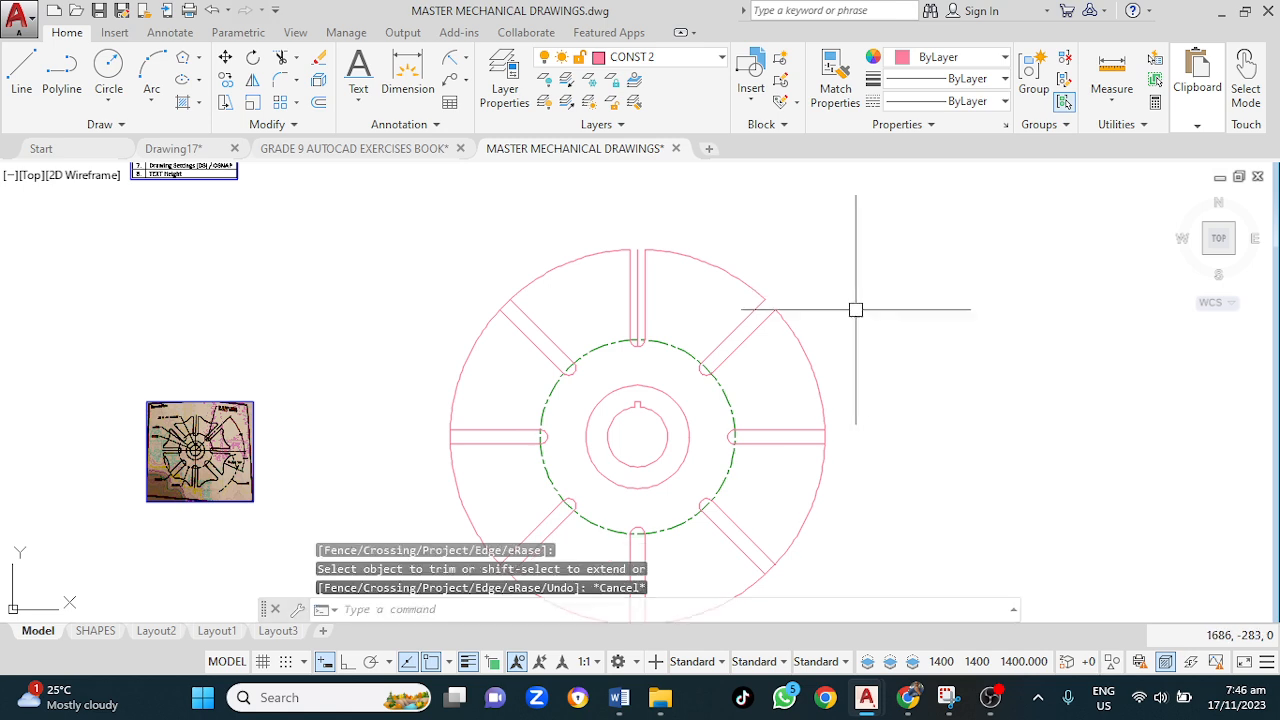
click(762, 309)
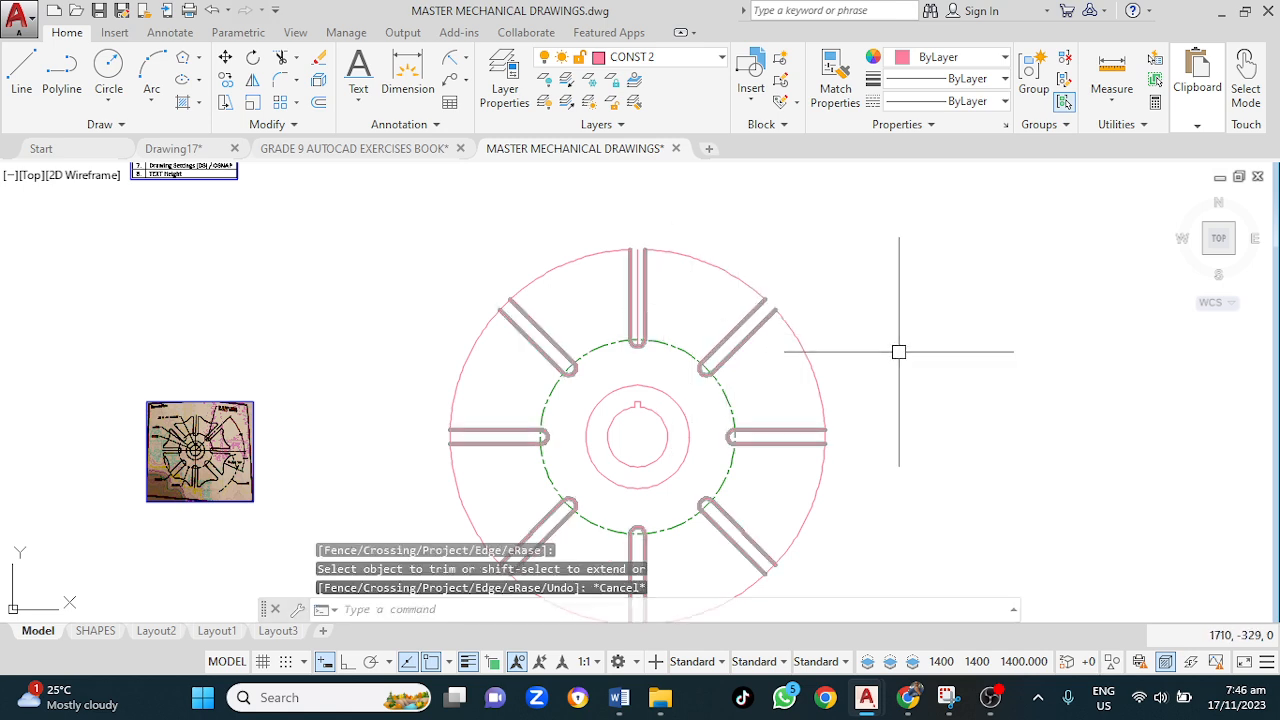
key(Escape)
scroll(897, 352, down, 2)
scroll(737, 371, up, 2)
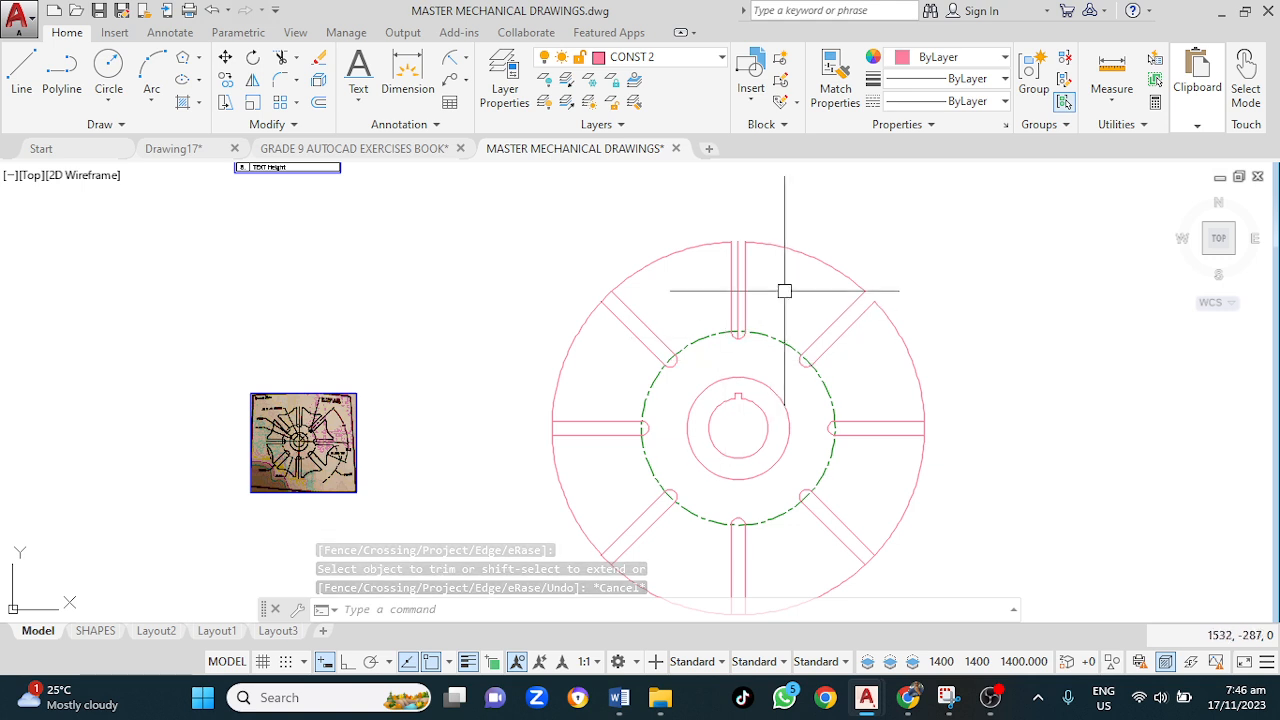
scroll(834, 200, down, 2)
mouse_move(834, 200)
middle_down()
mouse_move(777, 265)
mouse_move(648, 334)
middle_up()
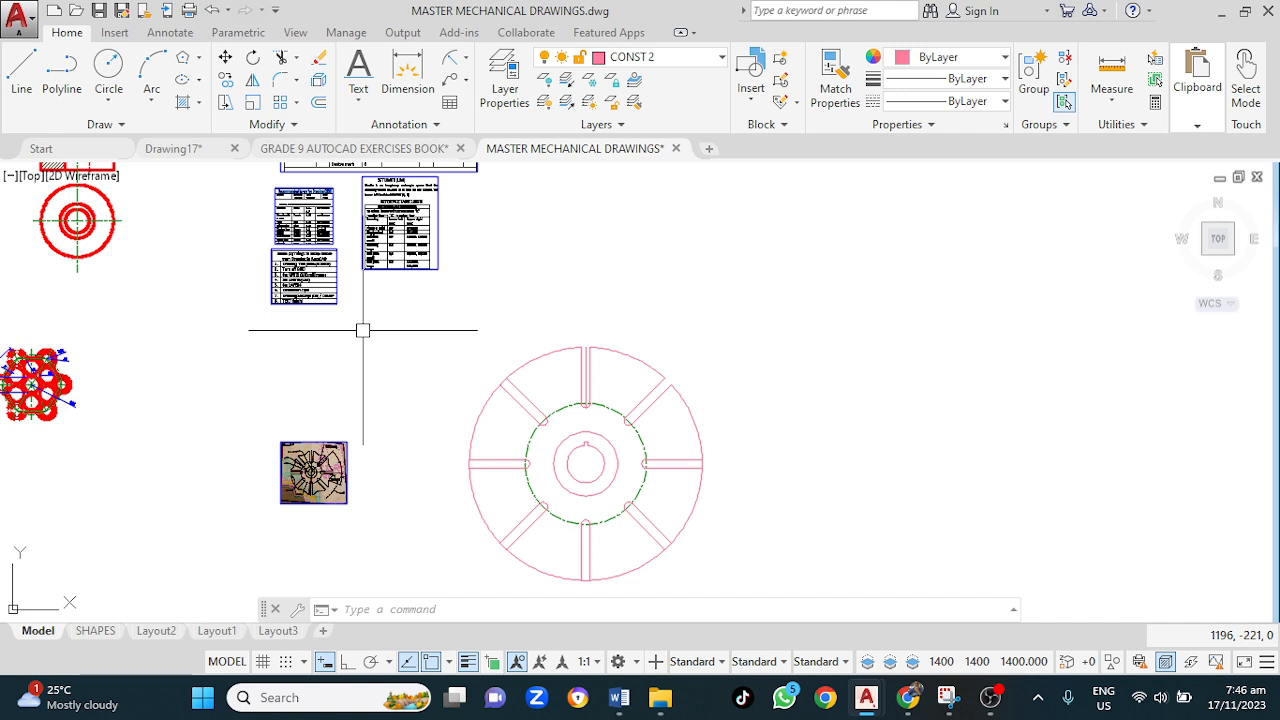
Step: Draw a ray from the hub's centre at 67.5 degrees, between the upper vertical slot and the next slot clockwise
text(AY)
key(Return)
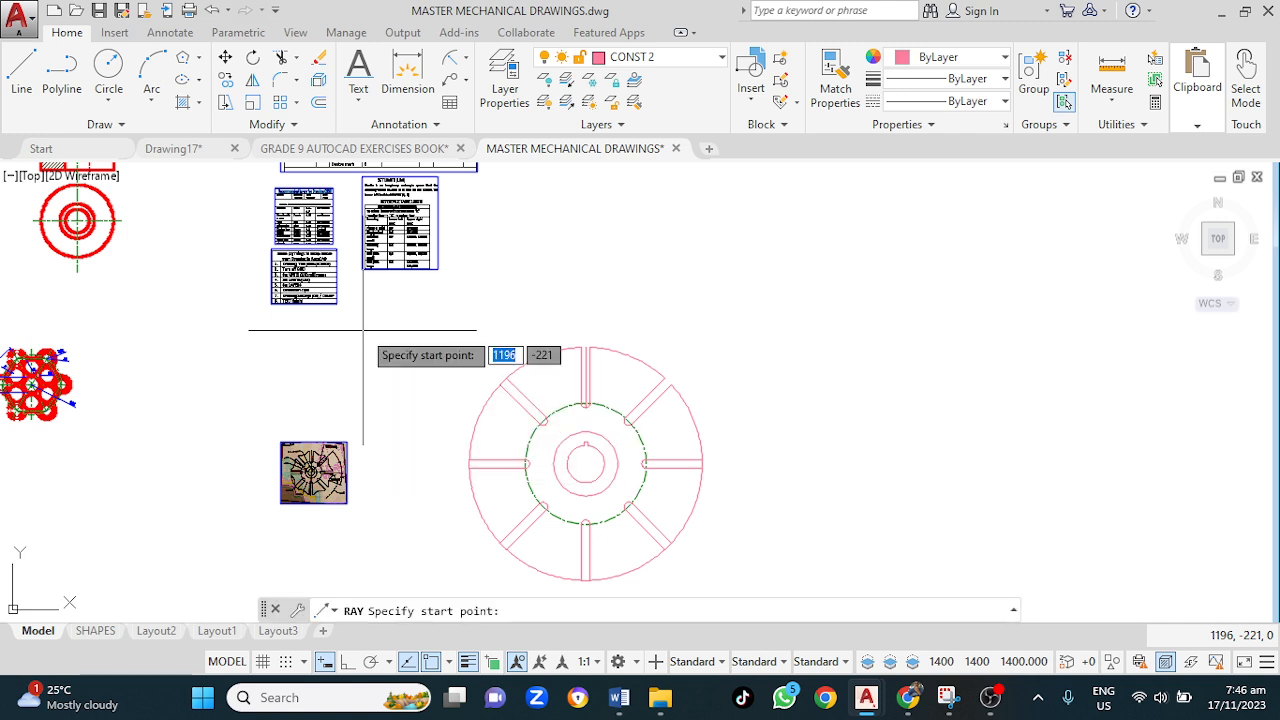
click(585, 463)
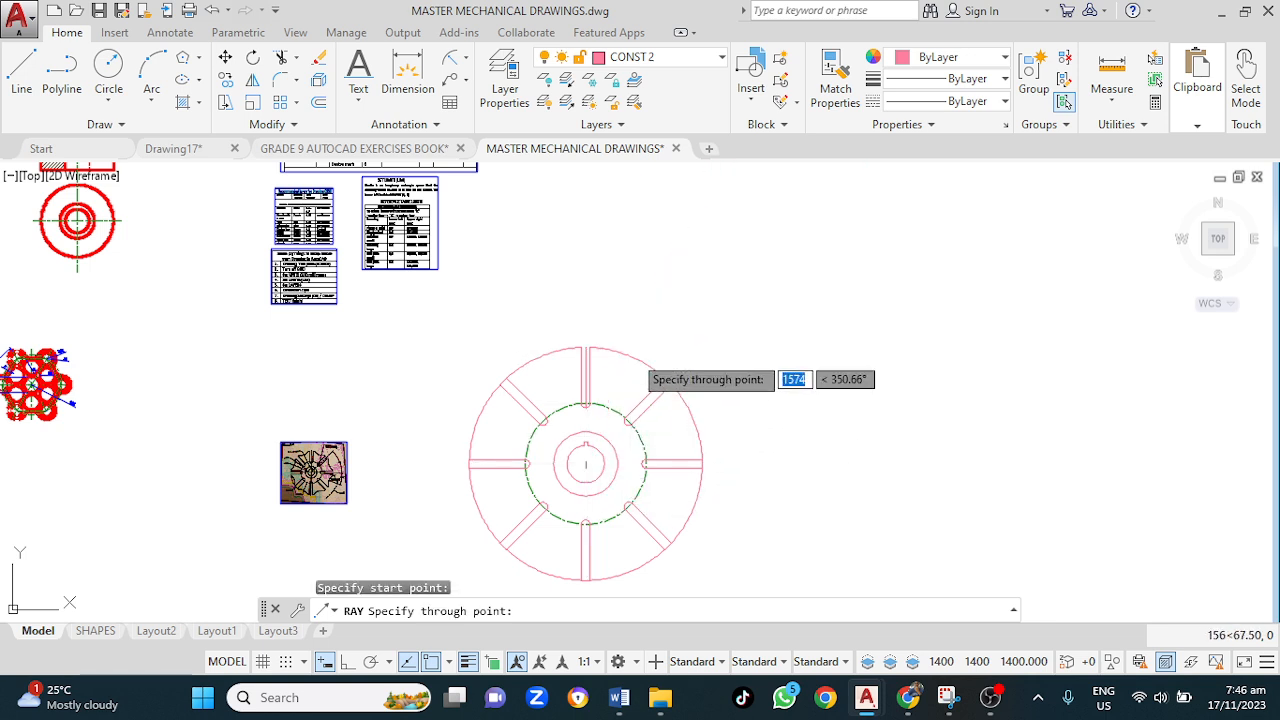
click(629, 357)
key(Escape)
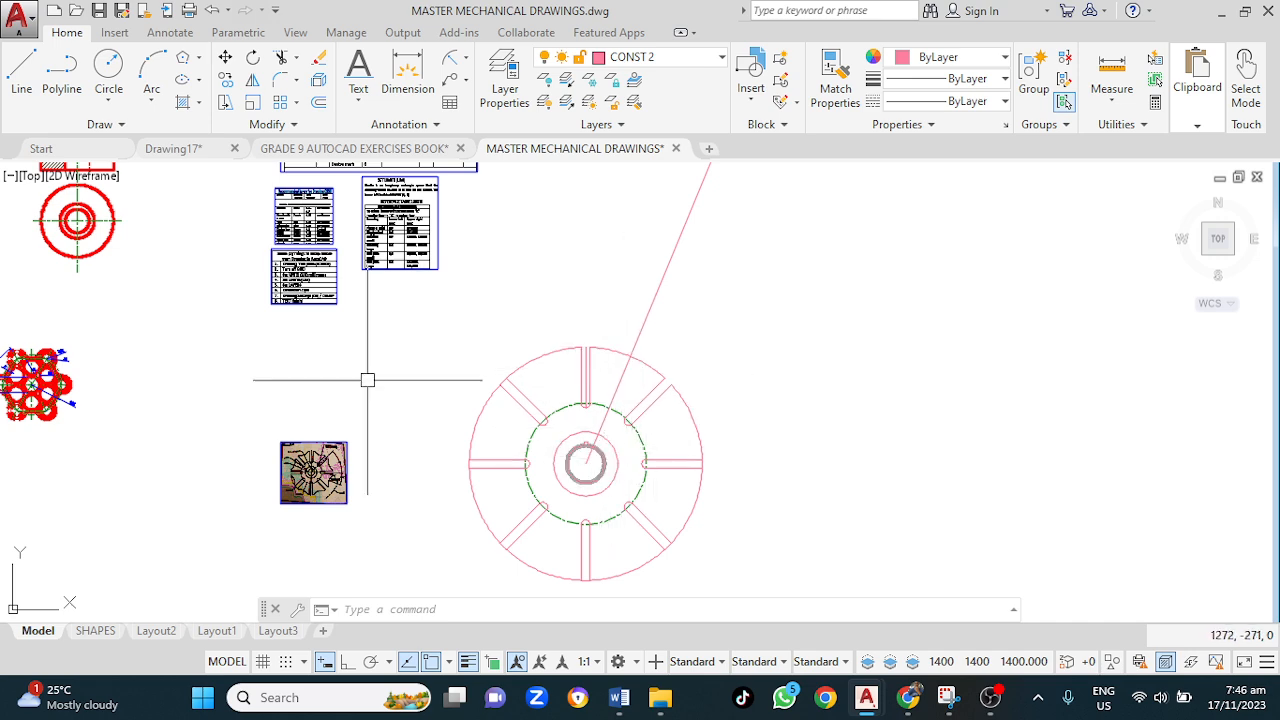
Step: Examine the reference image for the scallop arc's radius, its angle and the diameter of its centre circle
mouse_move(360, 387)
middle_down()
mouse_move(466, 271)
mouse_move(409, 243)
middle_up()
scroll(409, 243, down, 1)
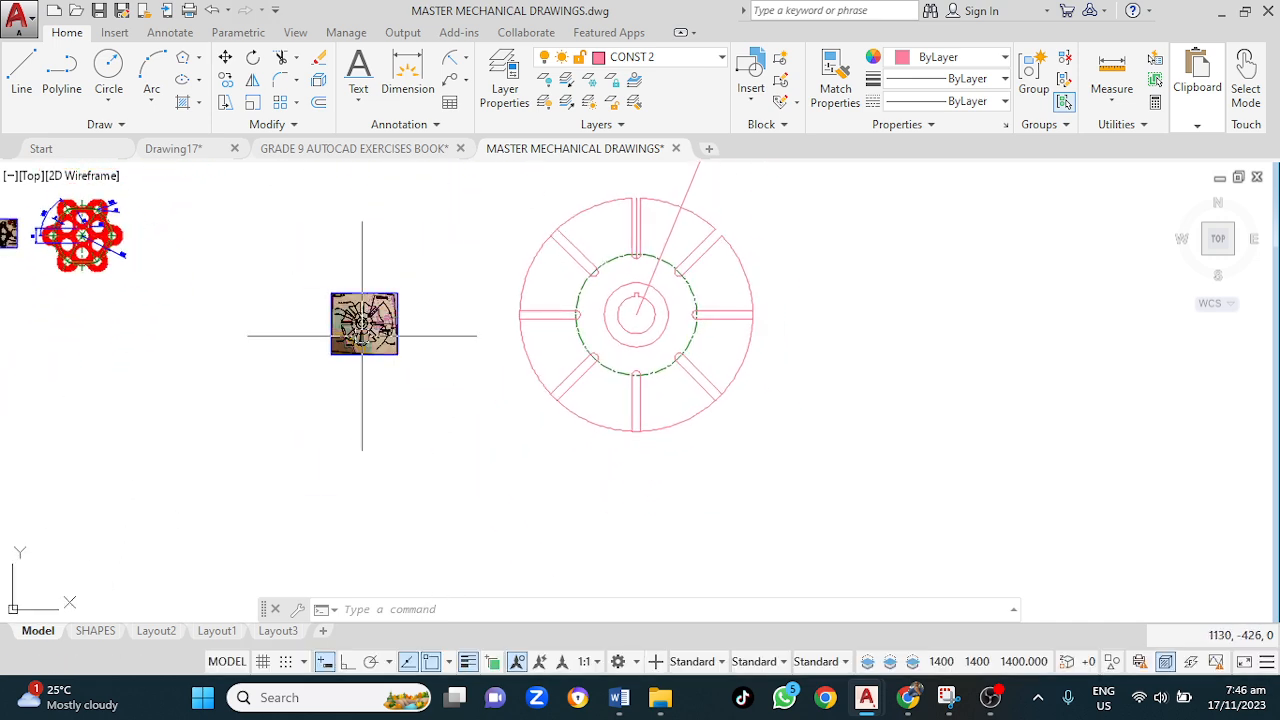
scroll(358, 338, up, 3)
scroll(358, 338, up, 5)
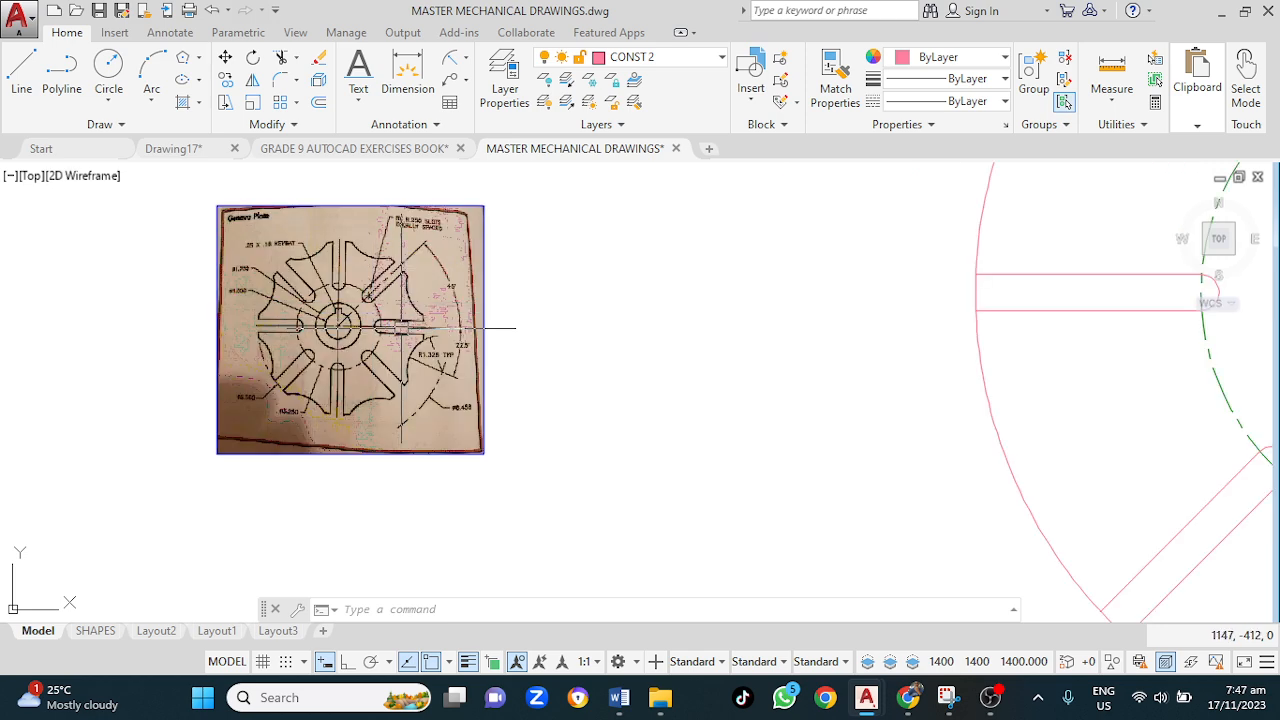
scroll(402, 330, up, 3)
middle_drag(467, 386, 383, 352)
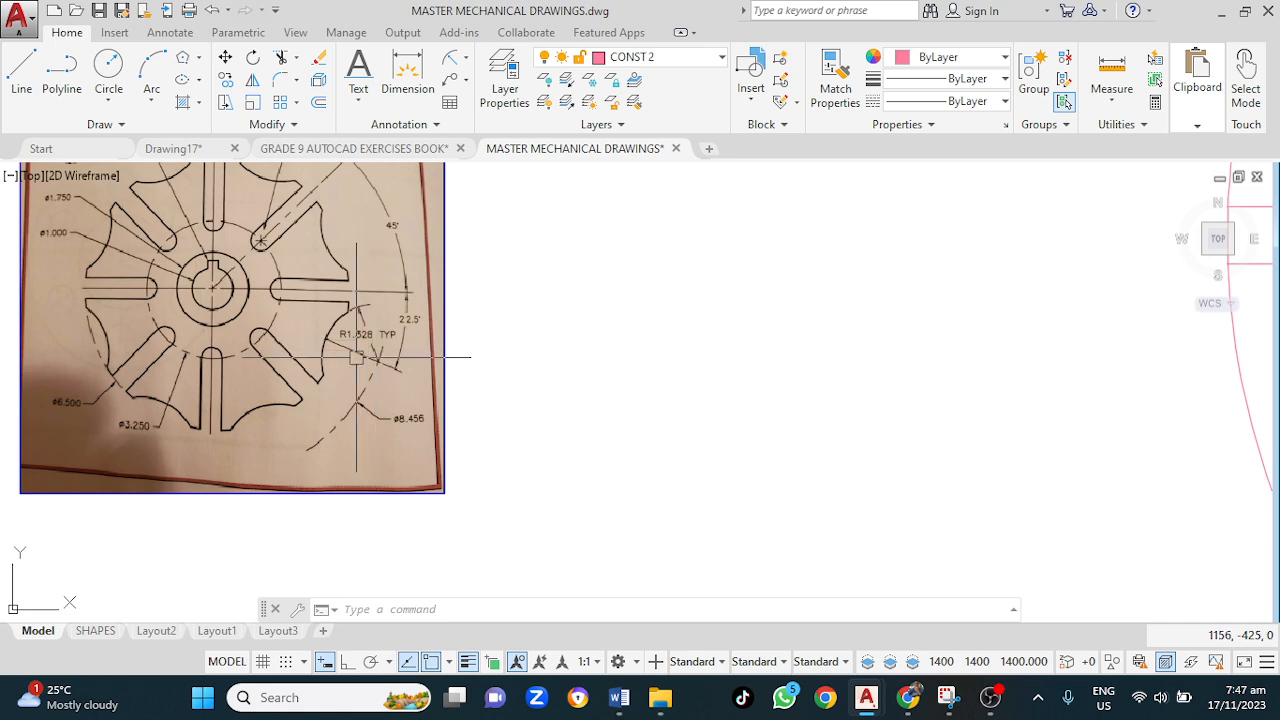
scroll(635, 347, down, 4)
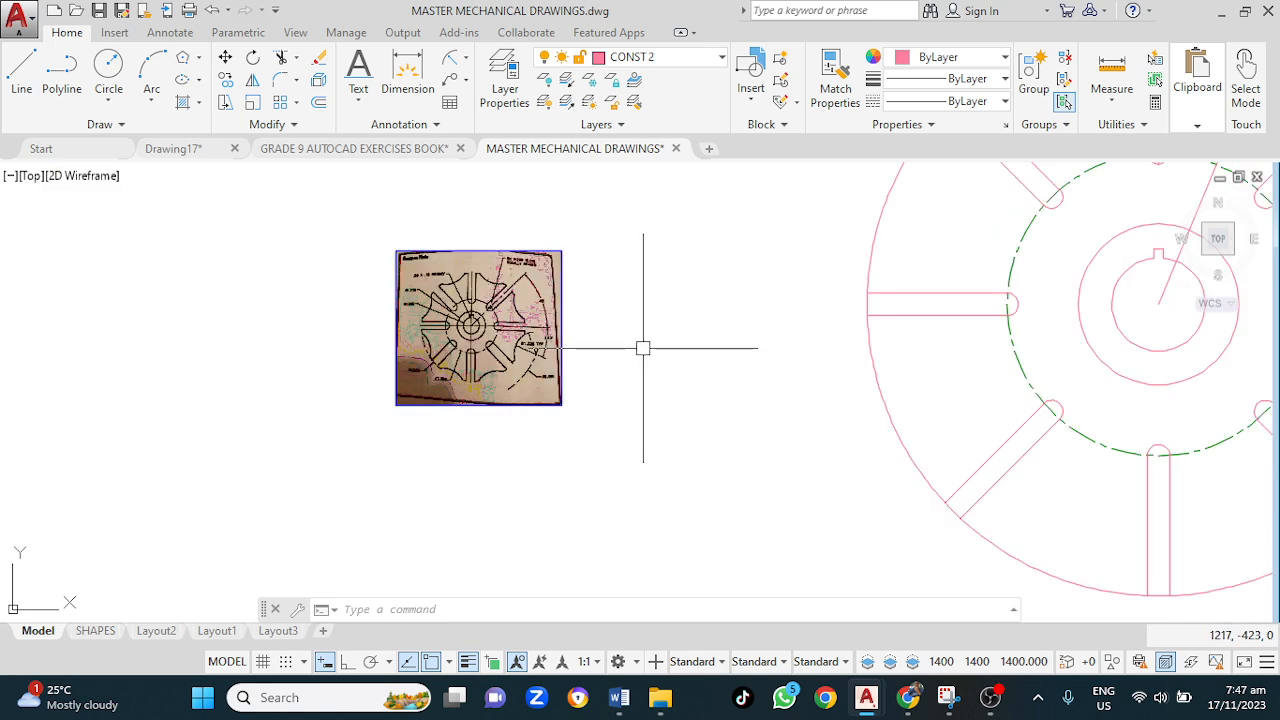
middle_drag(771, 406, 103, 414)
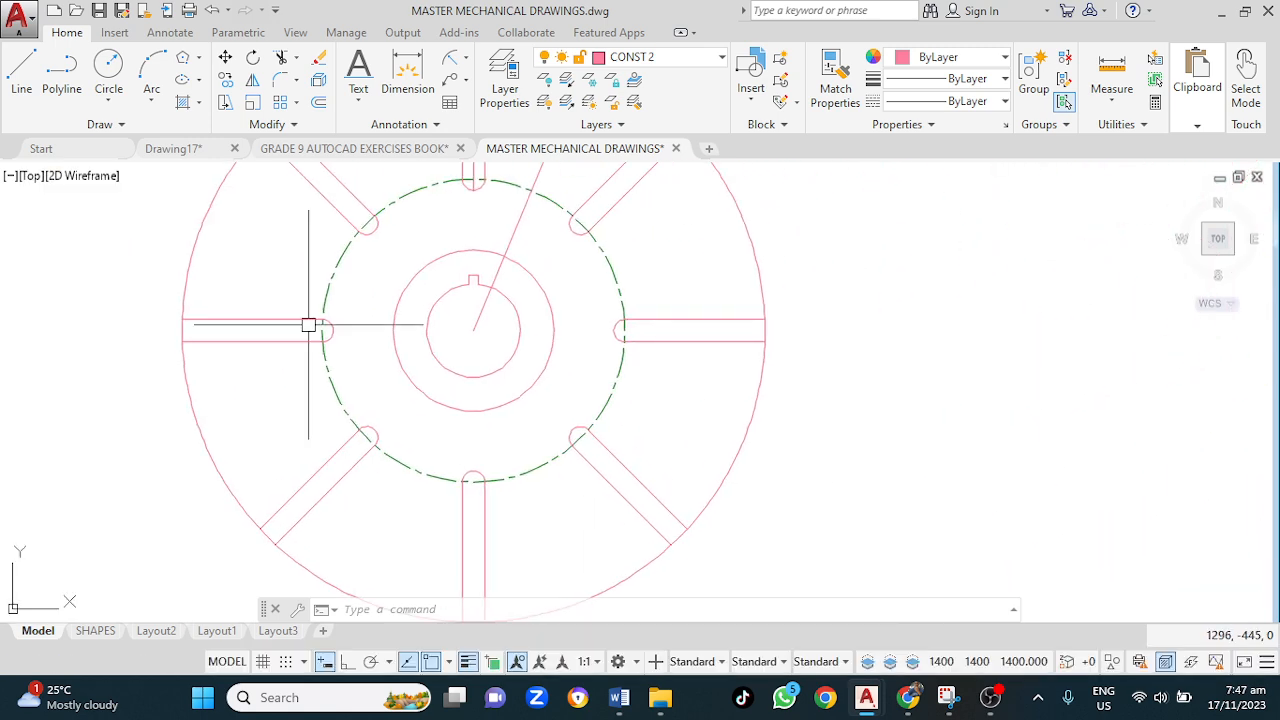
Step: Draw a circle of radius 221 centred on the hub, outside the plate's outer circle
mouse_move(660, 266)
middle_down()
mouse_move(506, 383)
mouse_move(541, 527)
mouse_move(585, 483)
middle_up()
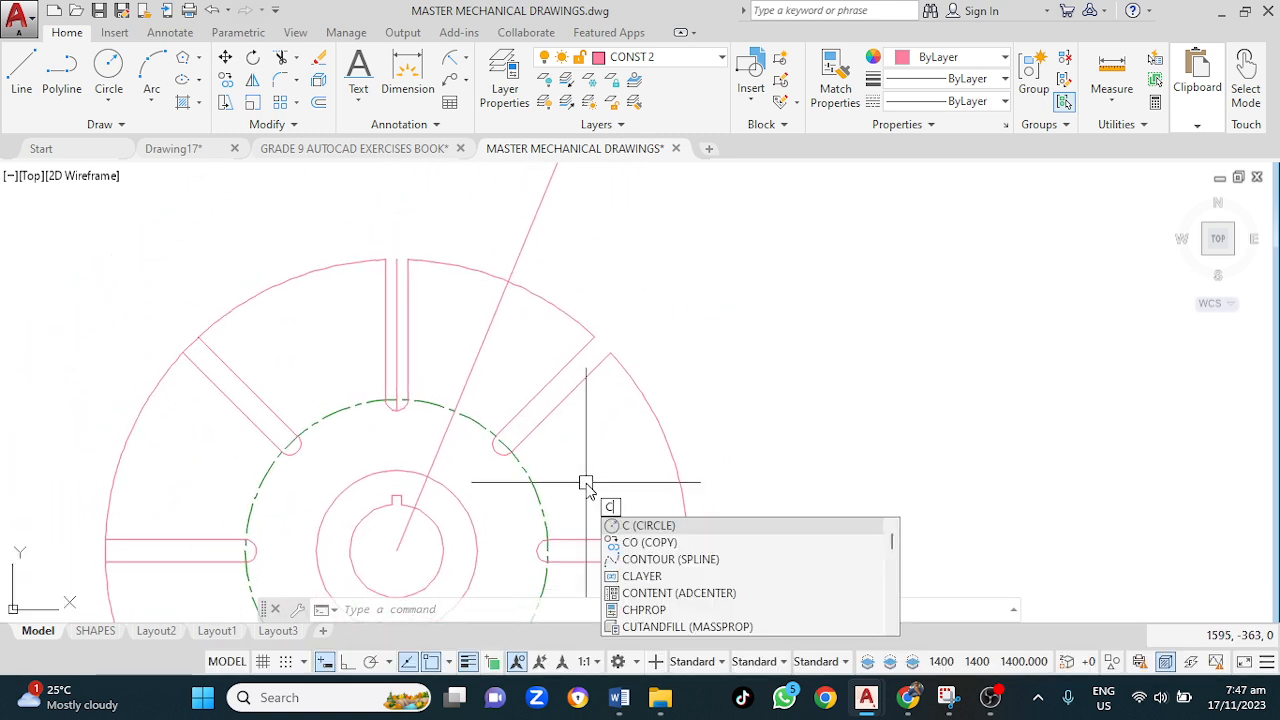
key(Return)
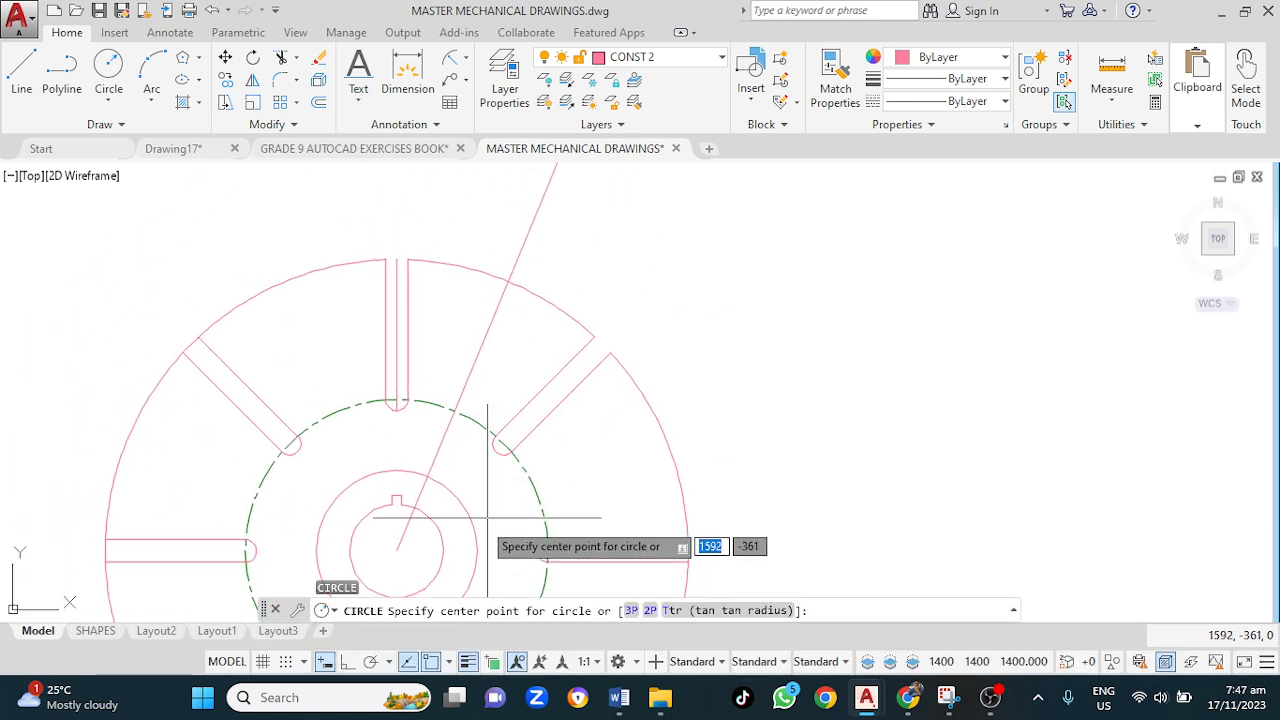
click(397, 548)
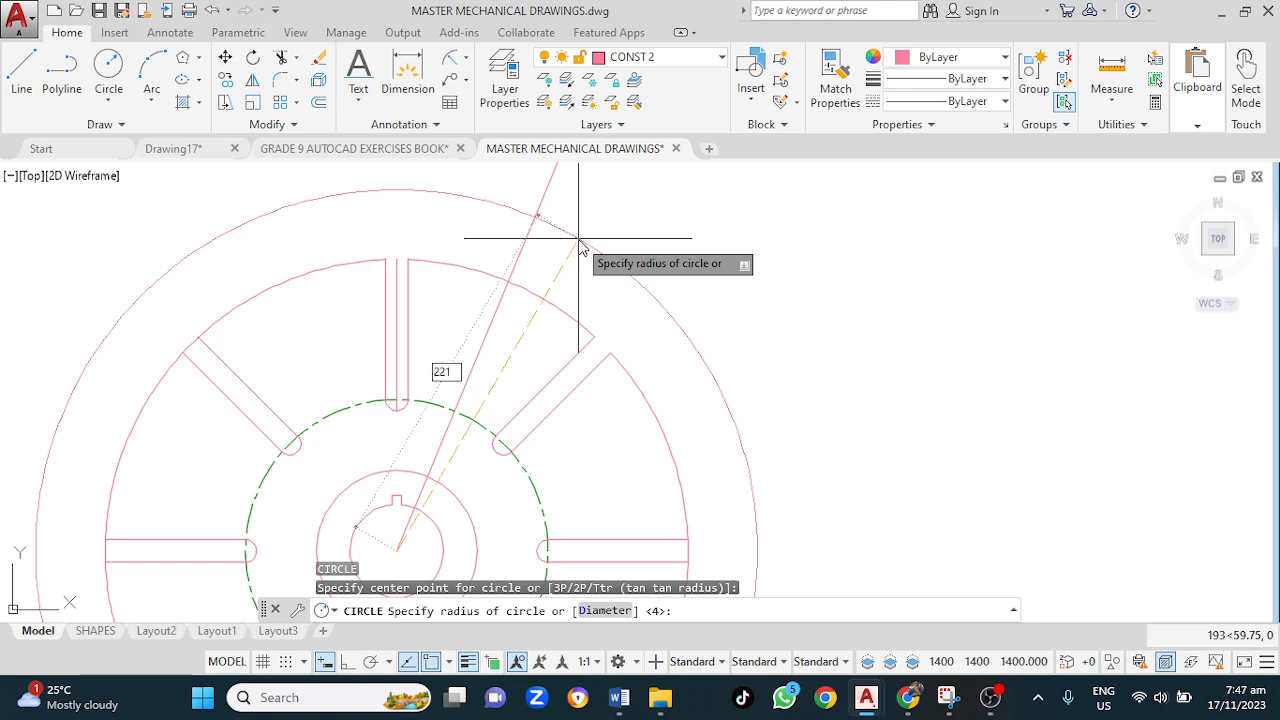
key(Return)
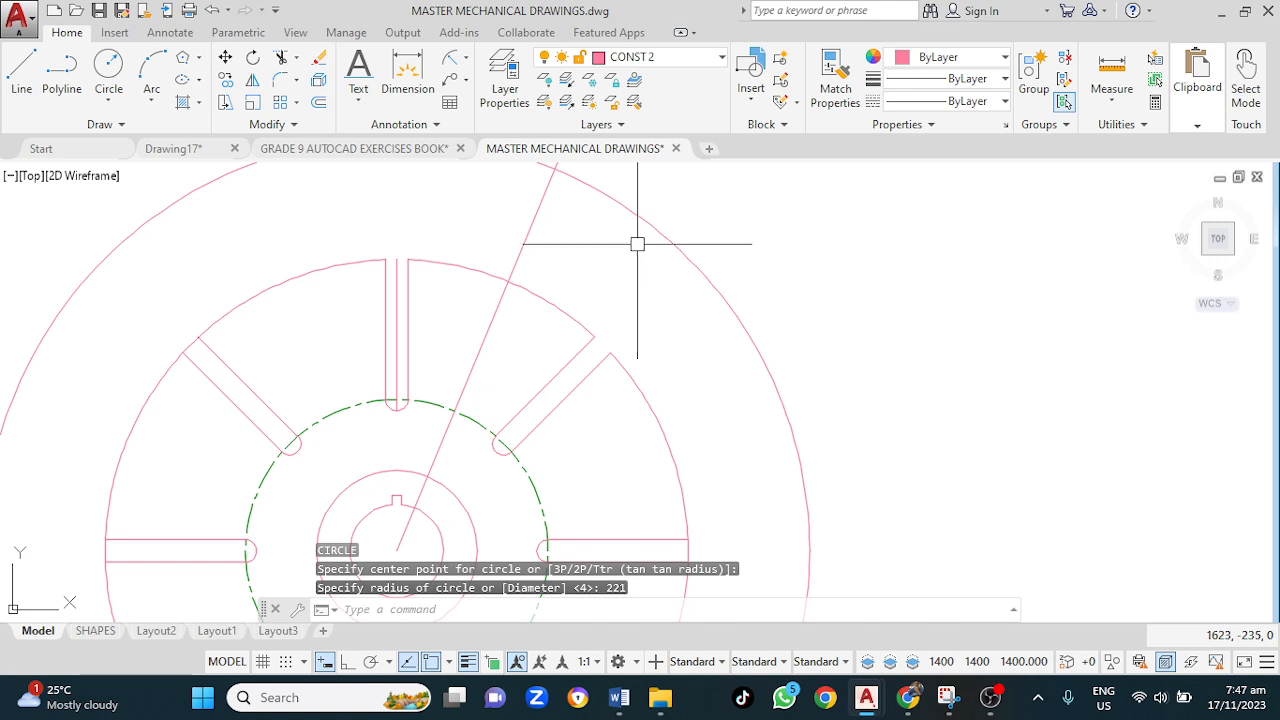
Step: Draw a circle of radius 33 centred where the ray crosses the large circle outside the plate
middle_drag(636, 243, 543, 451)
scroll(474, 418, down, 2)
middle_drag(473, 420, 477, 337)
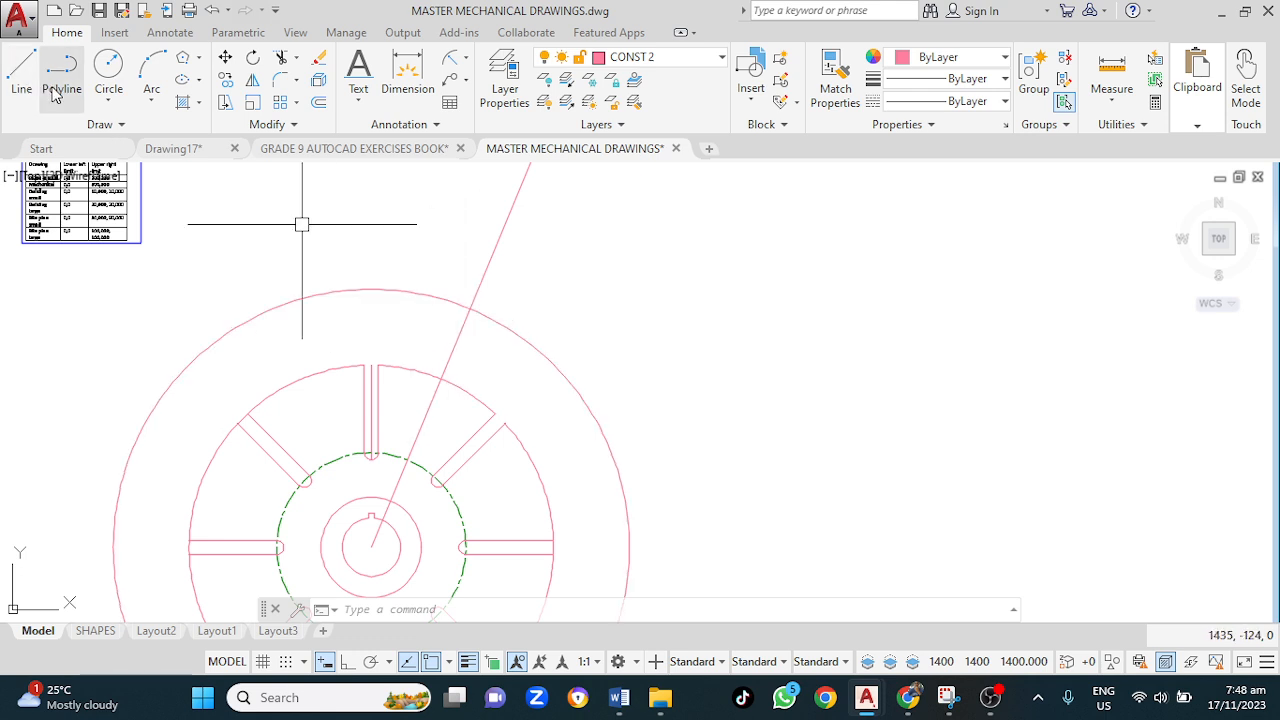
click(108, 68)
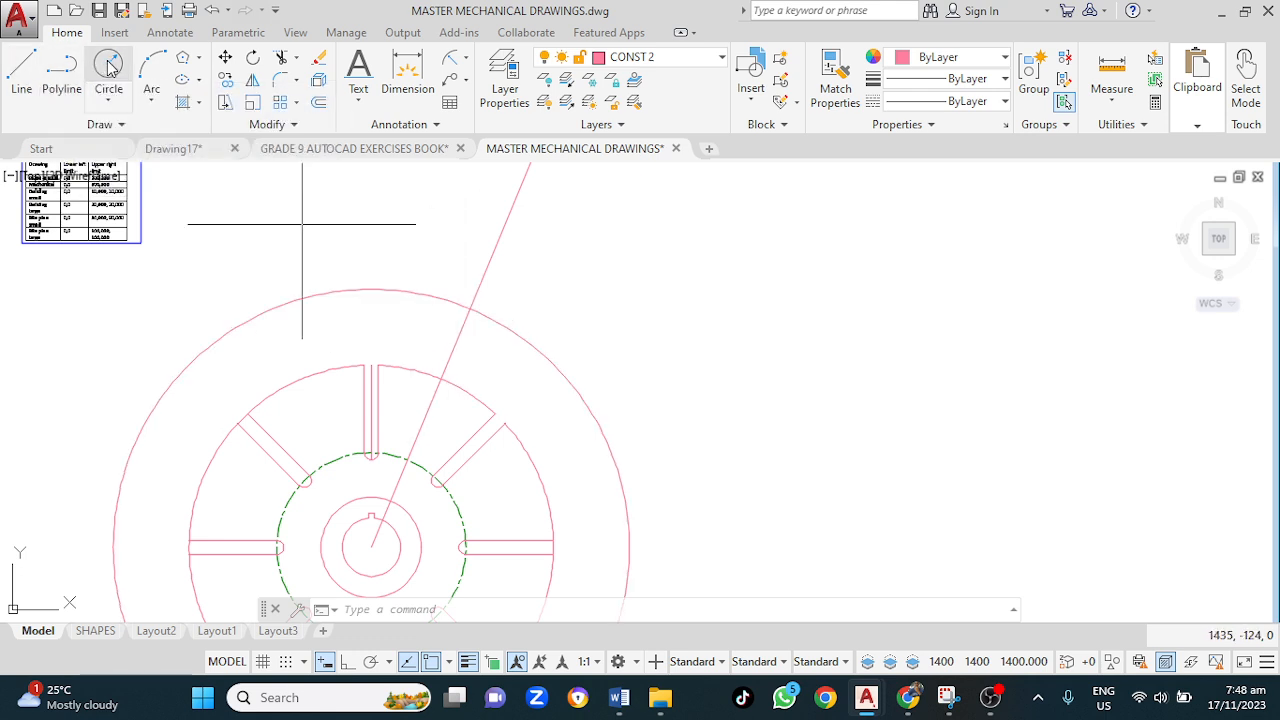
click(469, 308)
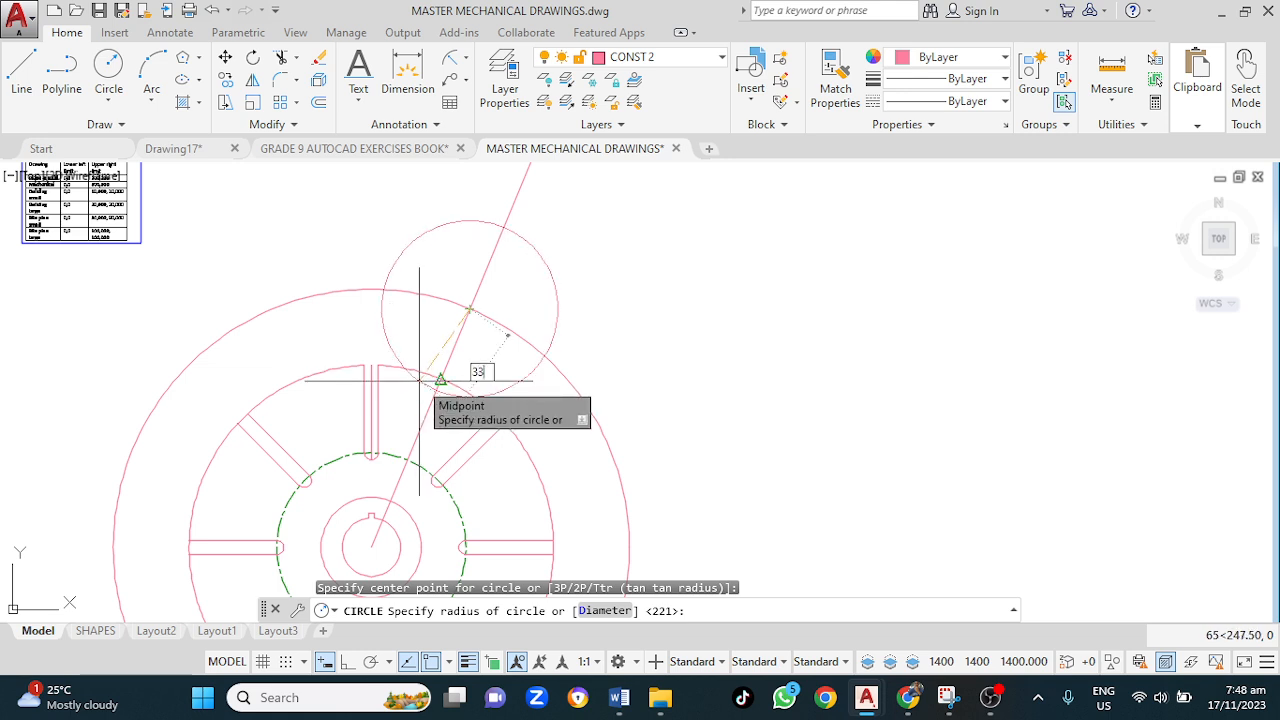
key(Return)
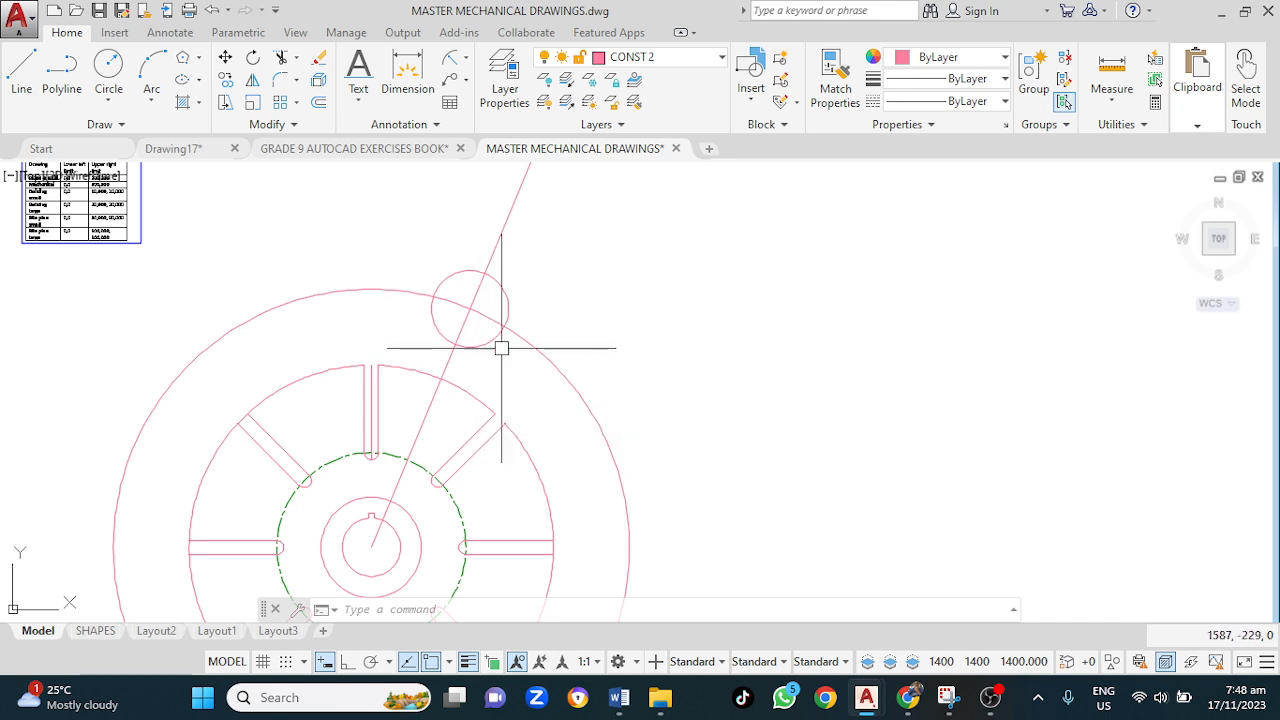
Step: Return to the Geneva plate reference image and open the Windows Calculator beside it
mouse_move(628, 326)
middle_down()
mouse_move(714, 406)
mouse_move(802, 416)
middle_up()
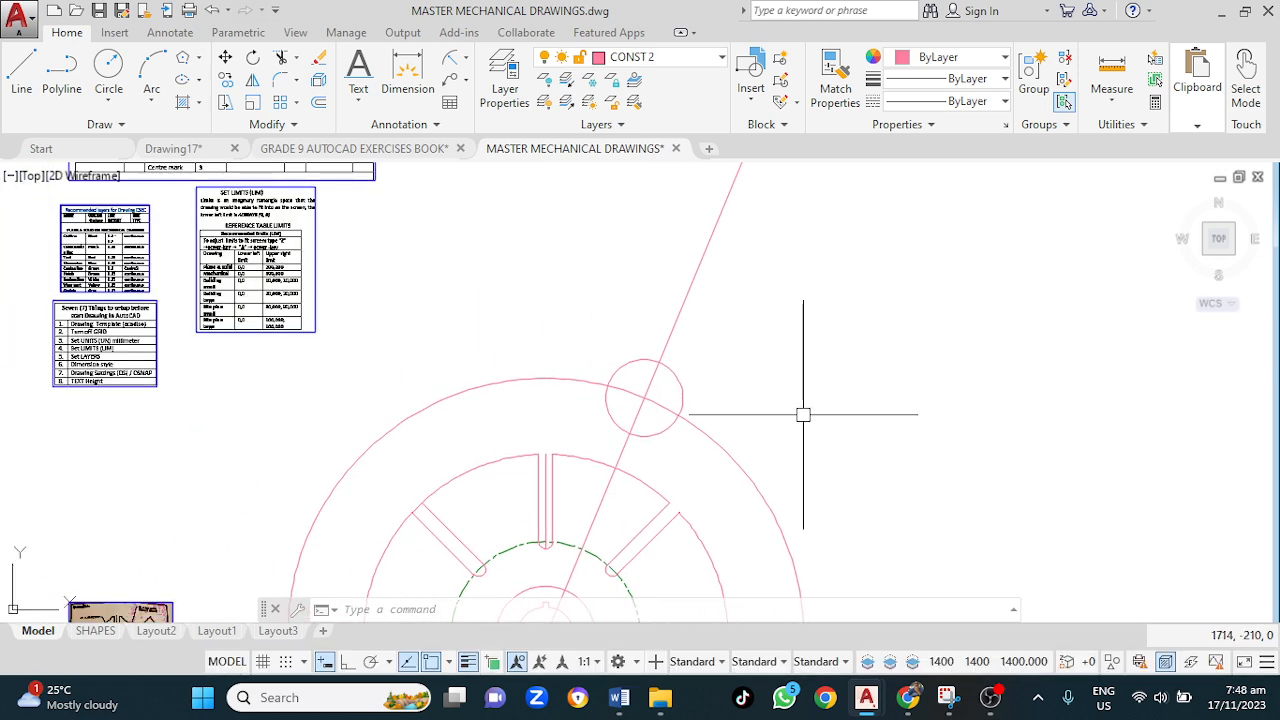
middle_drag(318, 444, 469, 259)
scroll(278, 483, up, 5)
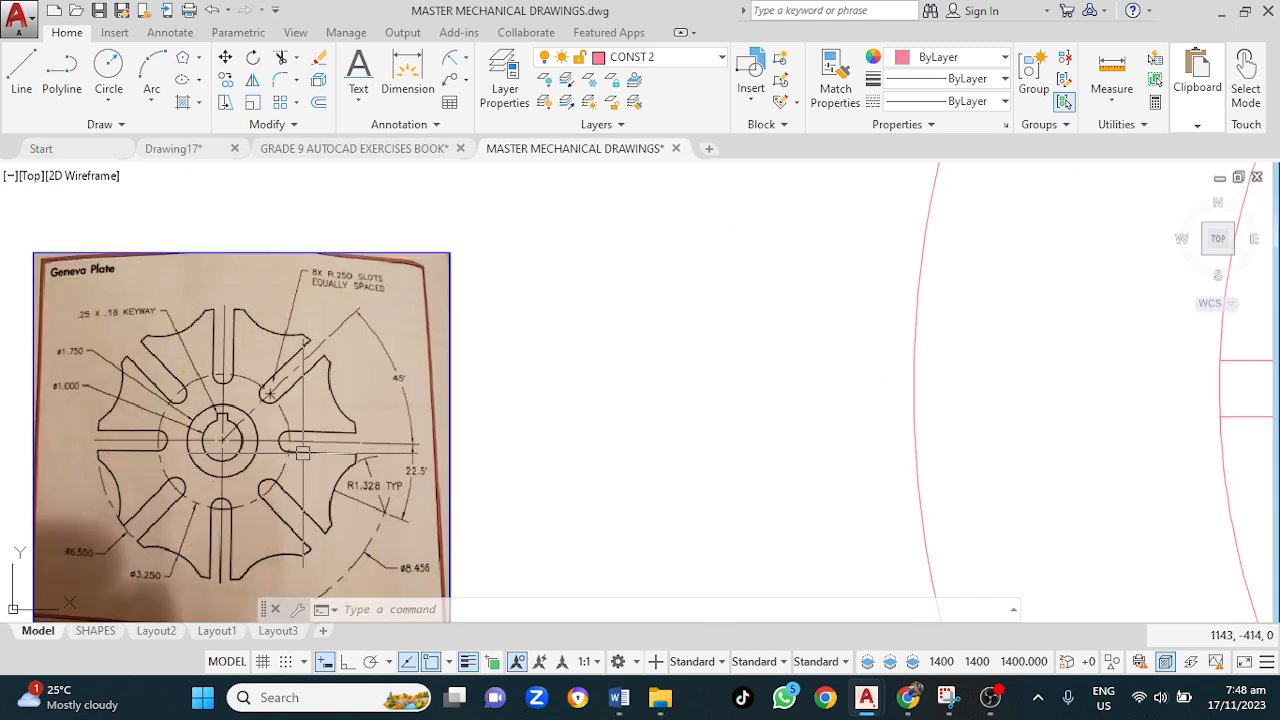
middle_drag(380, 529, 344, 444)
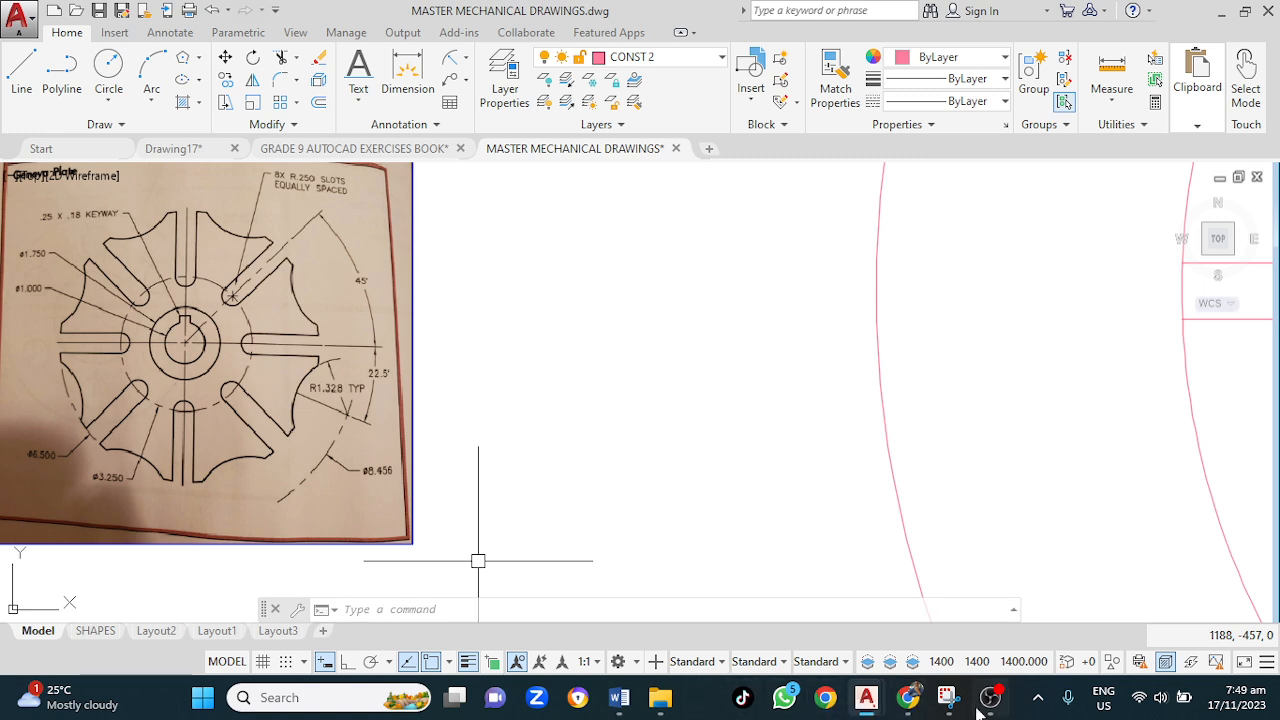
click(345, 690)
text(A)
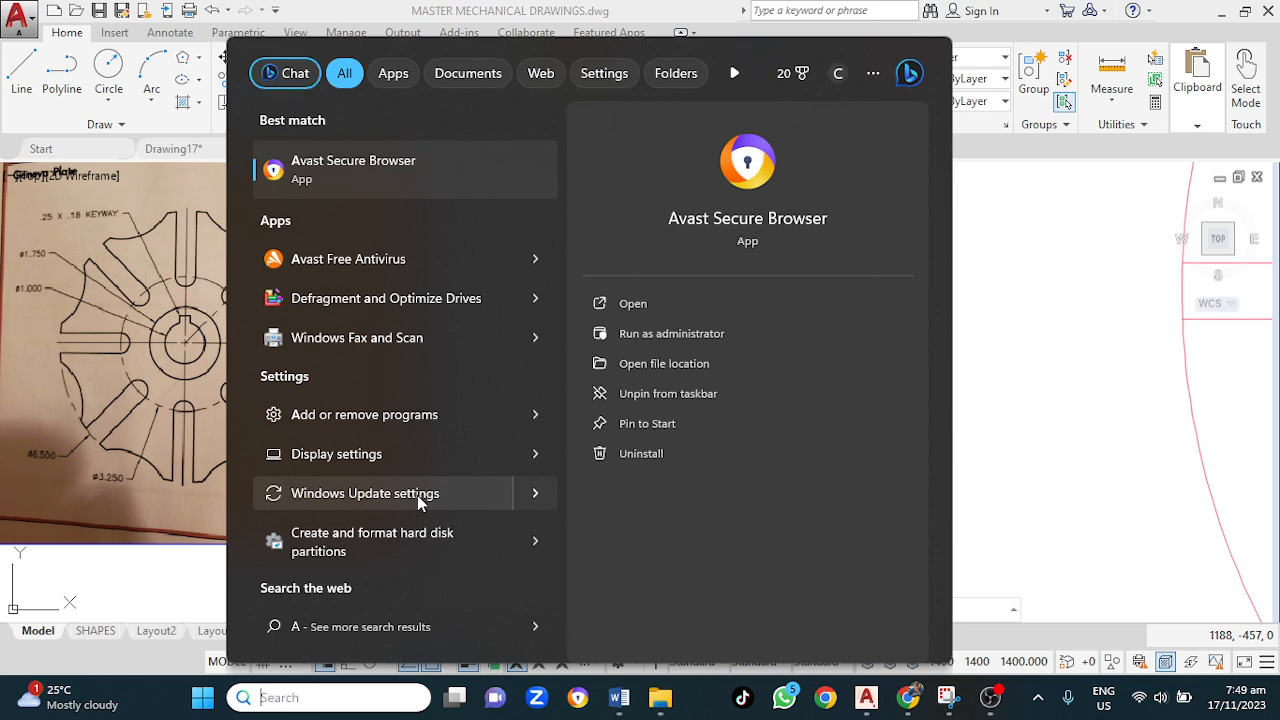
key(BackSpace)
text(CAL)
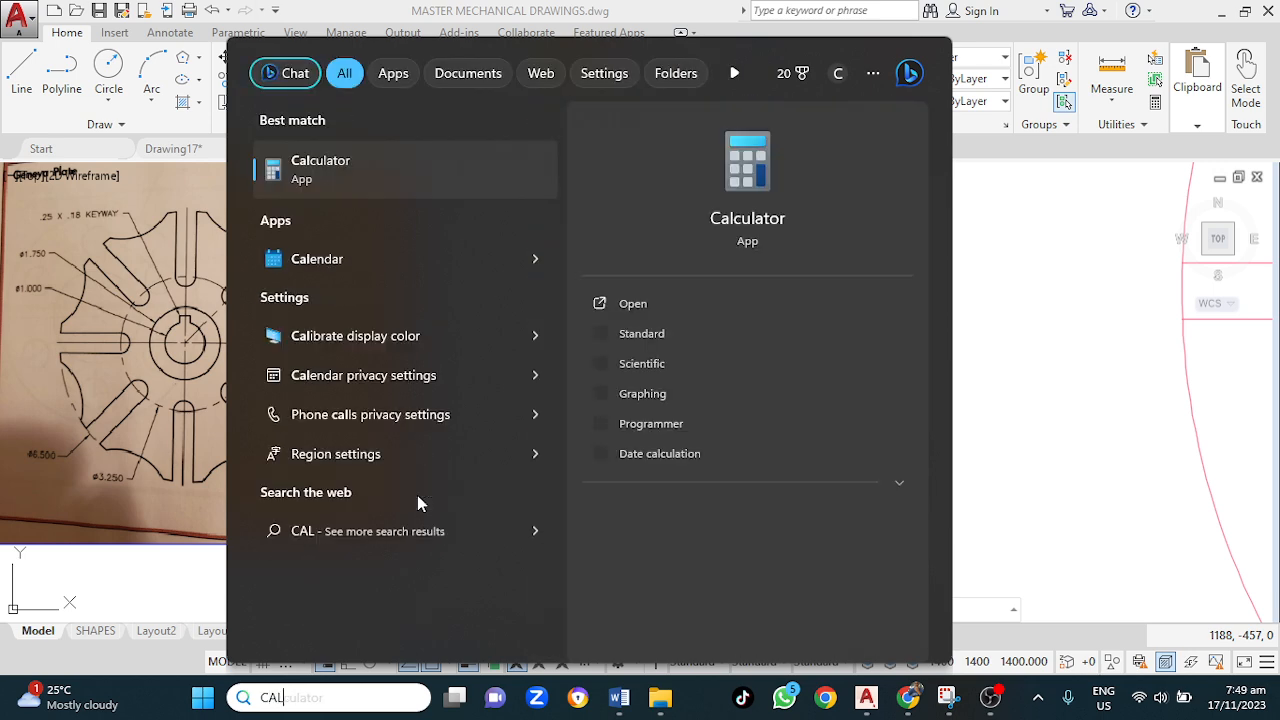
click(324, 170)
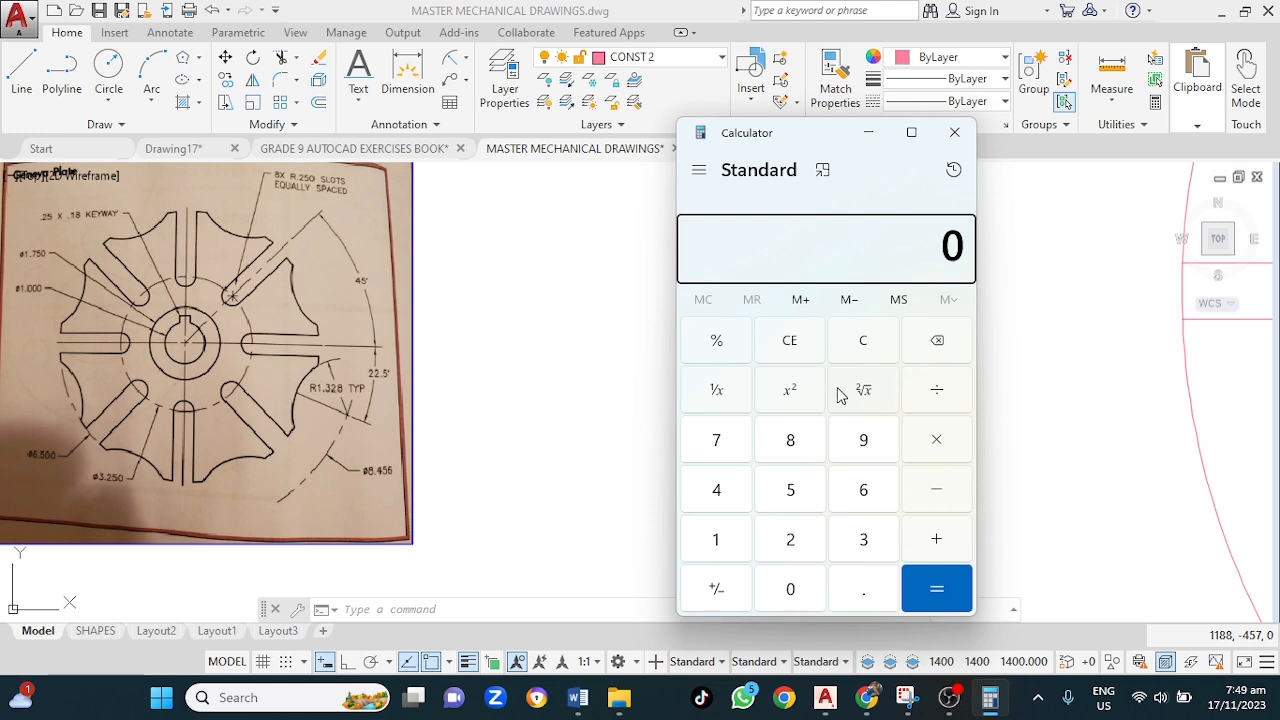
Step: Calculate 8.45 × 25 to convert the reference's scallop centre circle diameter
text(.45)
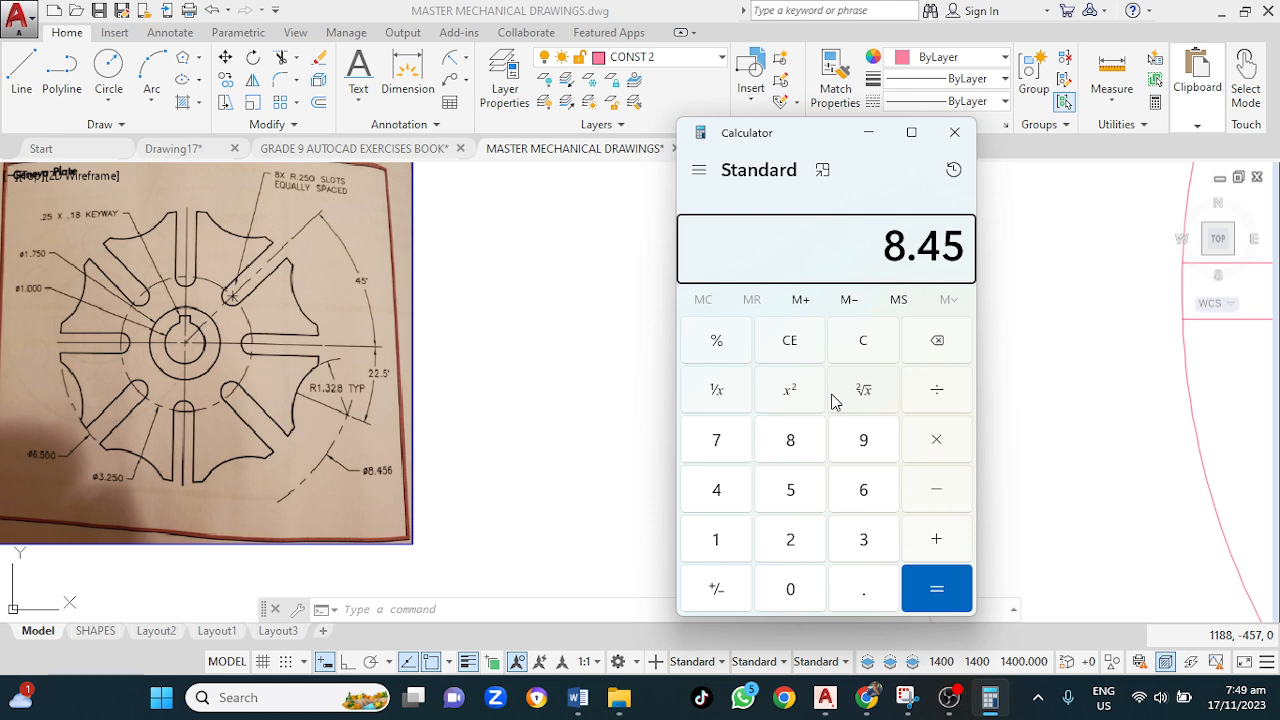
click(930, 441)
text(25)
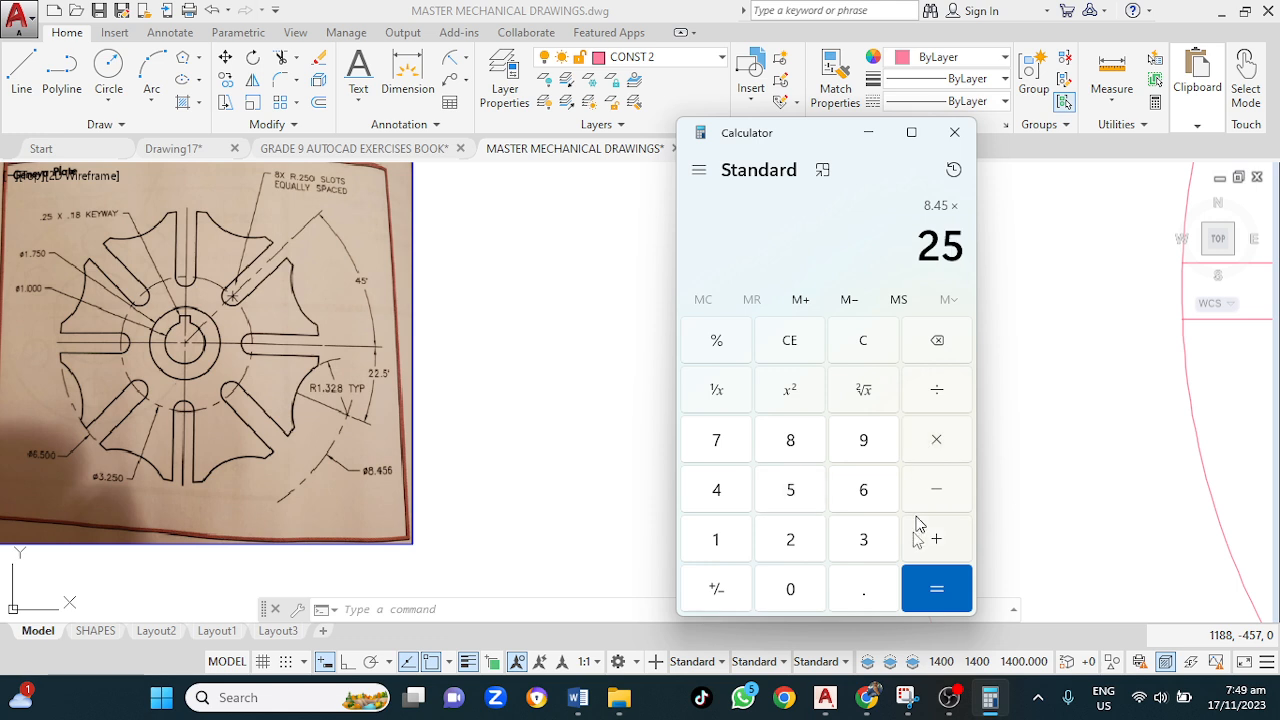
click(922, 592)
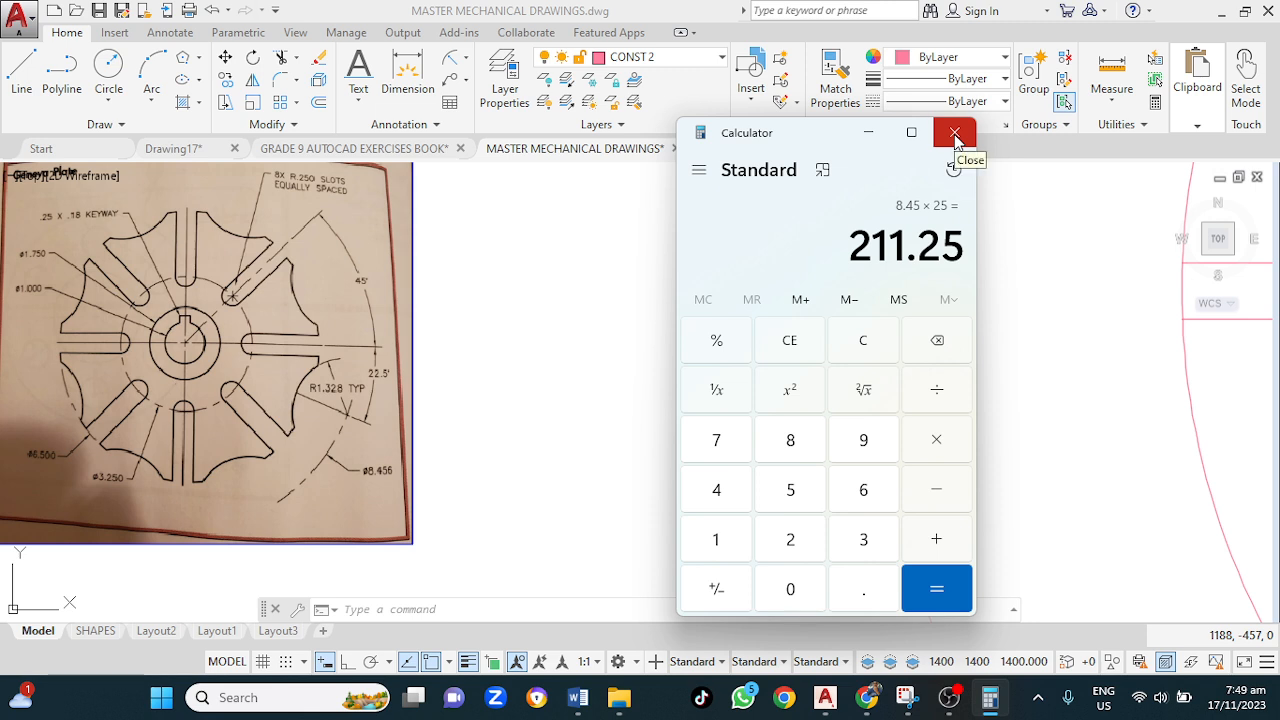
Step: Clear the calculator, calculate 1.328 × 25 for the scallop radius, and close the calculator
click(789, 341)
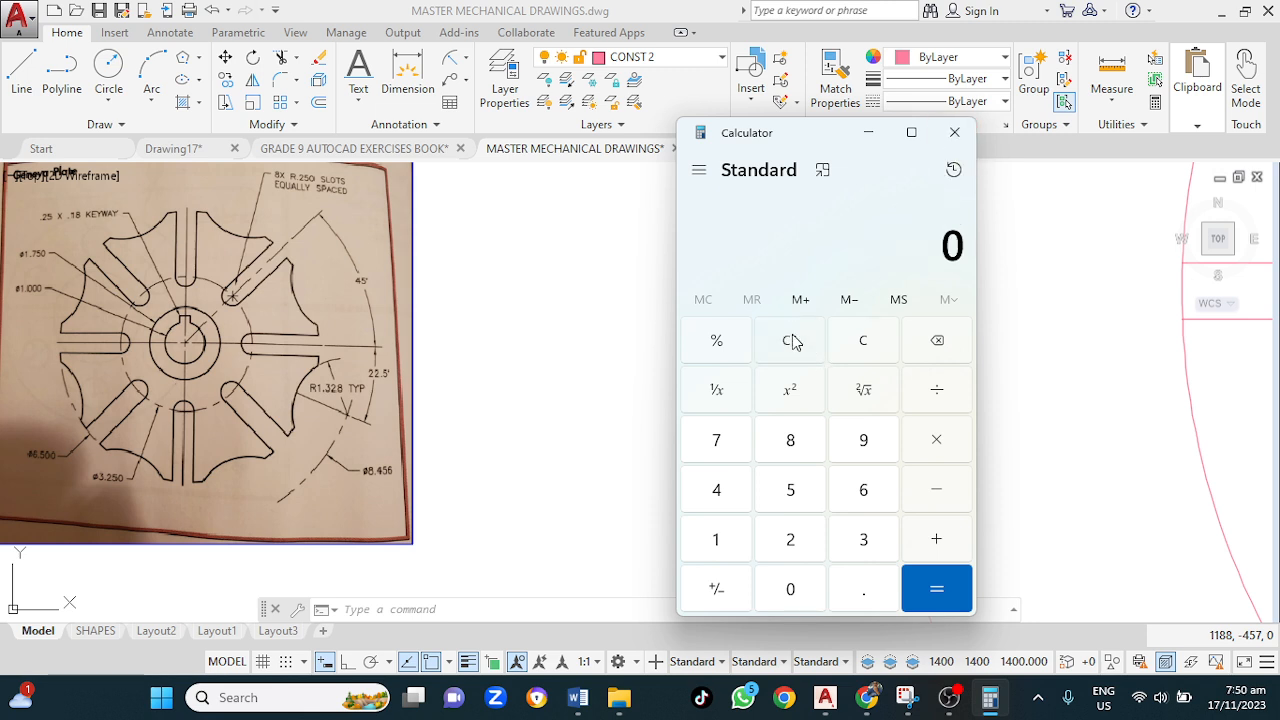
click(722, 535)
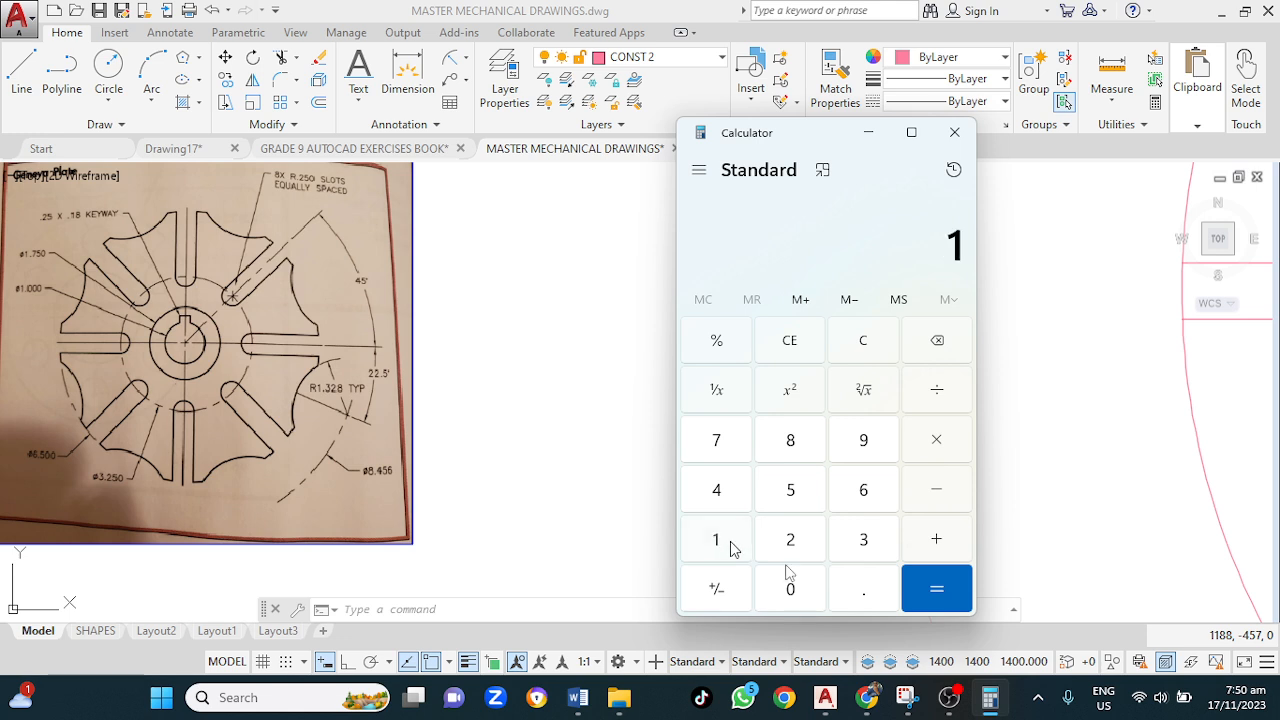
click(863, 541)
click(790, 543)
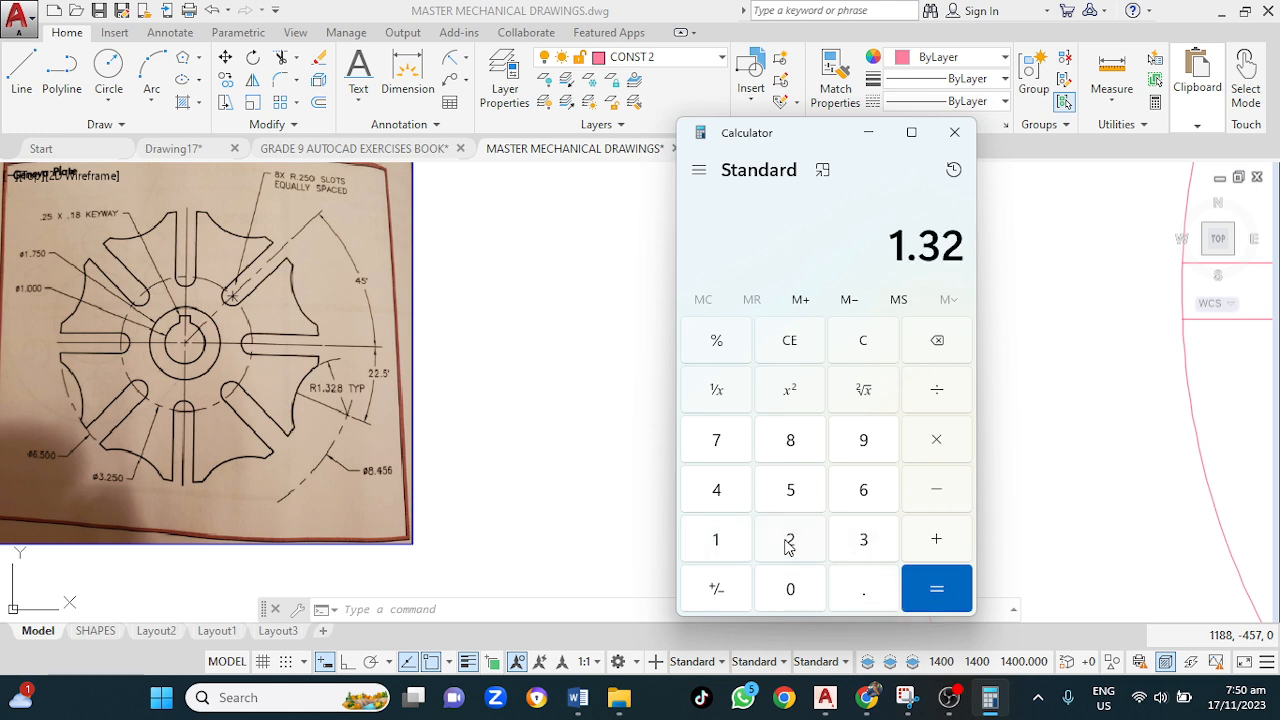
click(794, 442)
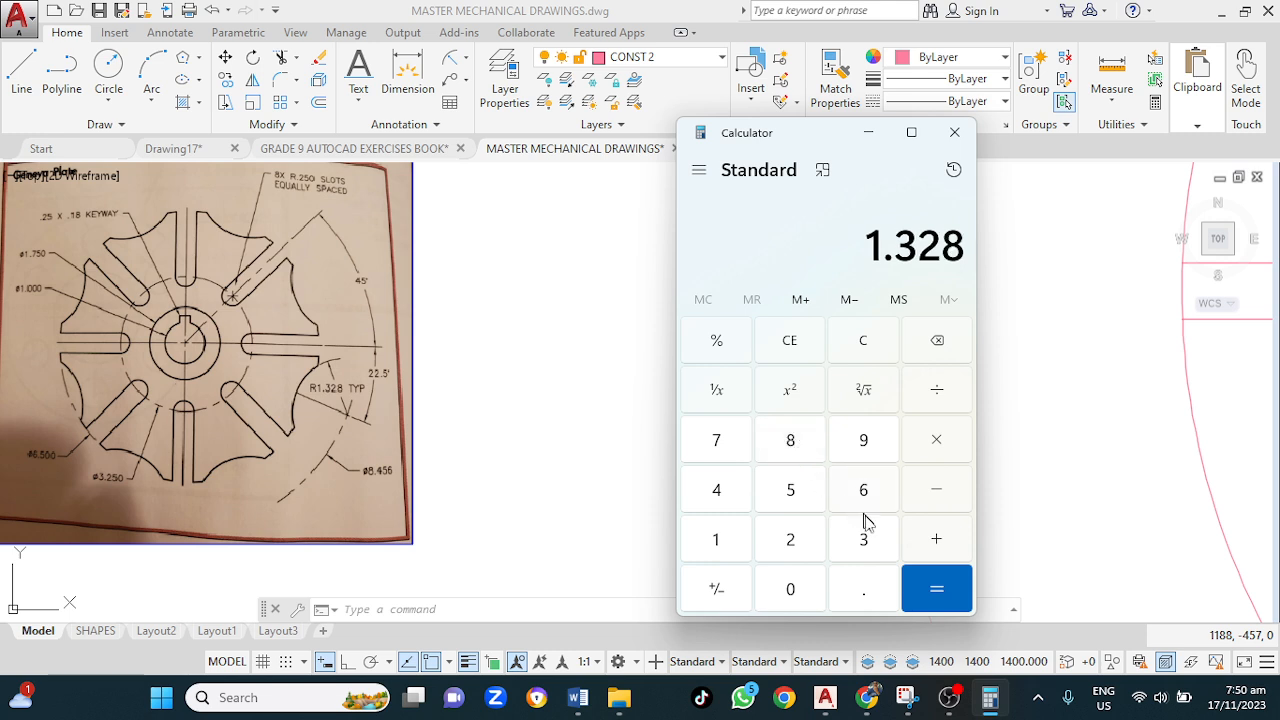
click(797, 541)
click(794, 505)
click(926, 588)
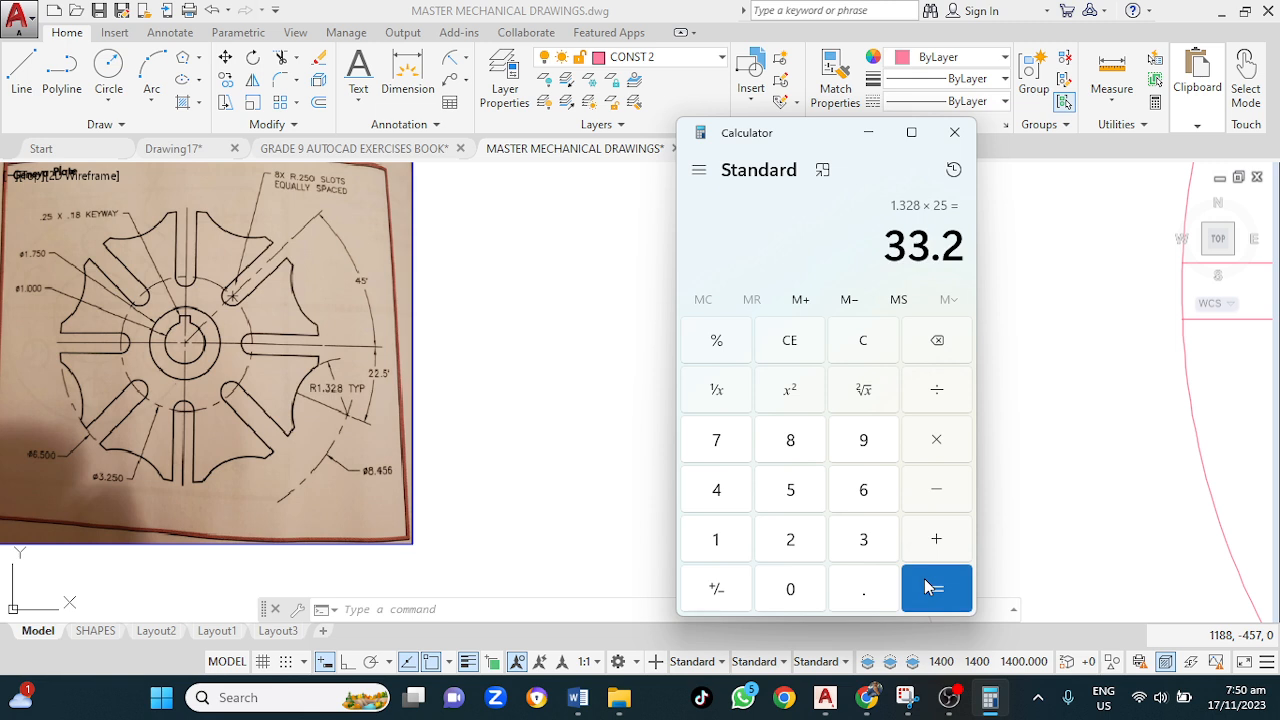
click(954, 132)
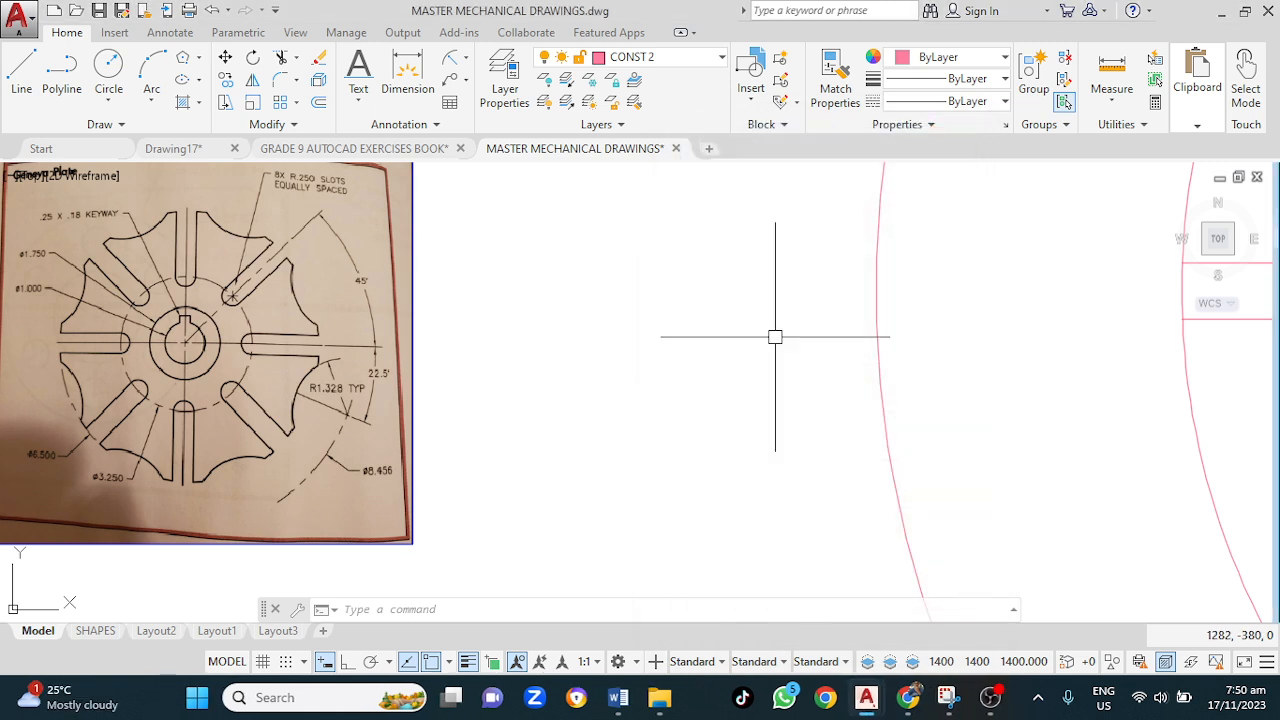
Step: Resize the large circle outside the plate to a radius of 211 by stretching its upper quadrant grip
scroll(871, 391, down, 3)
scroll(883, 389, down, 1)
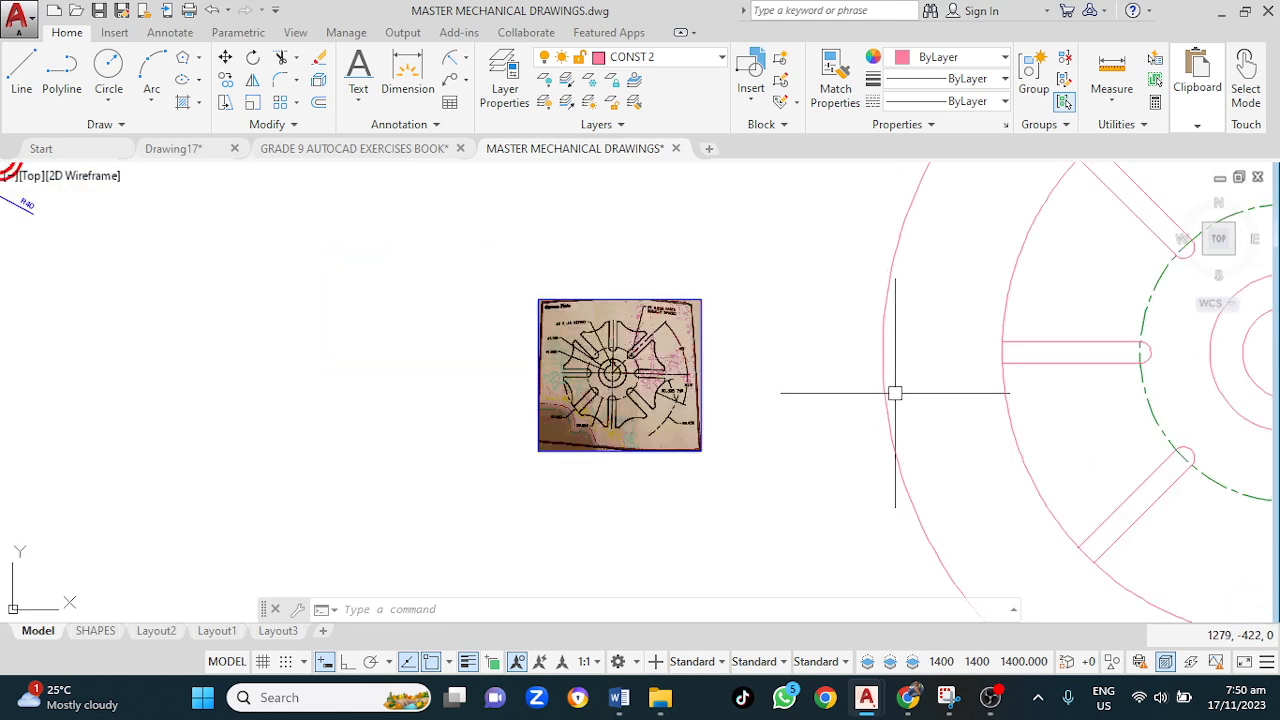
middle_drag(984, 414, 486, 451)
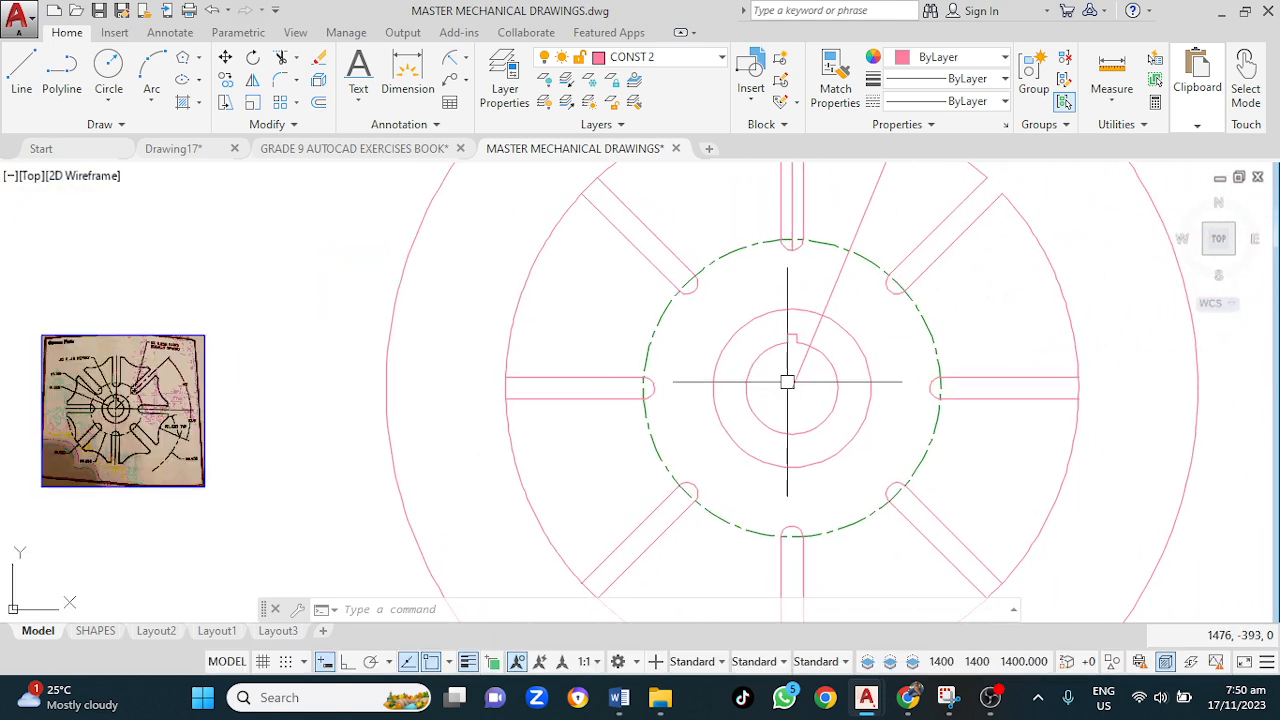
middle_drag(797, 383, 494, 562)
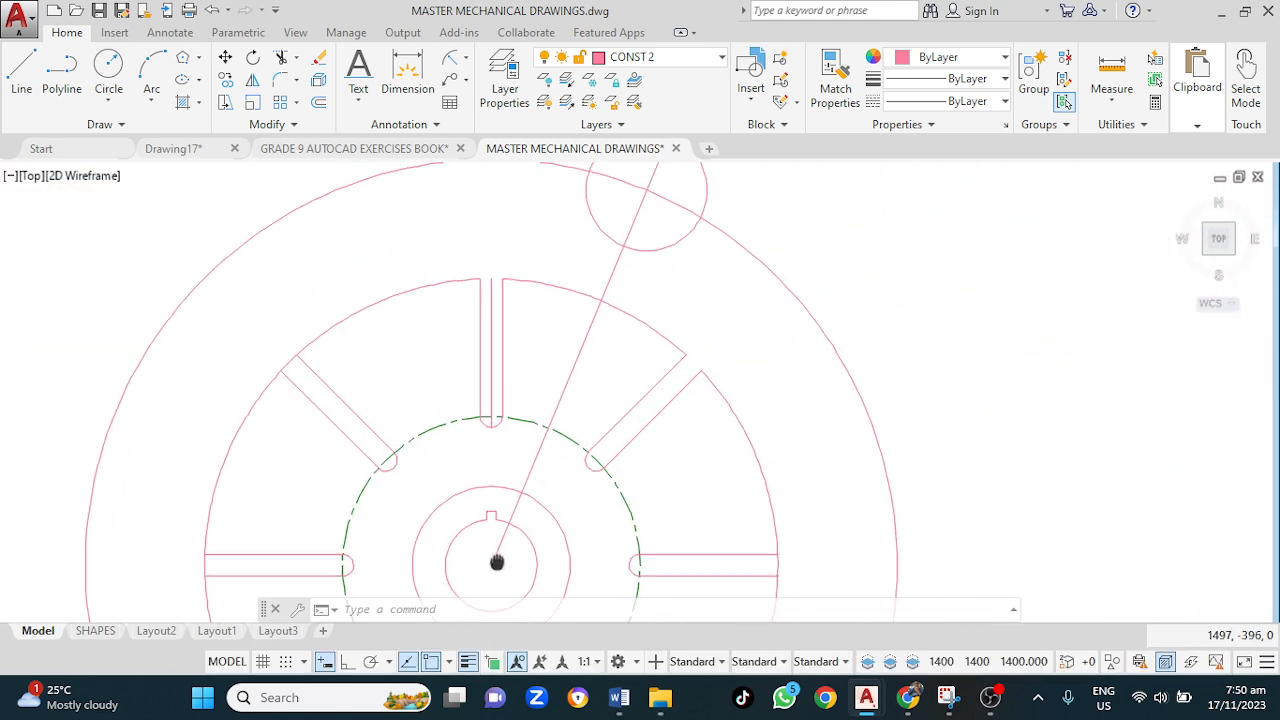
click(802, 304)
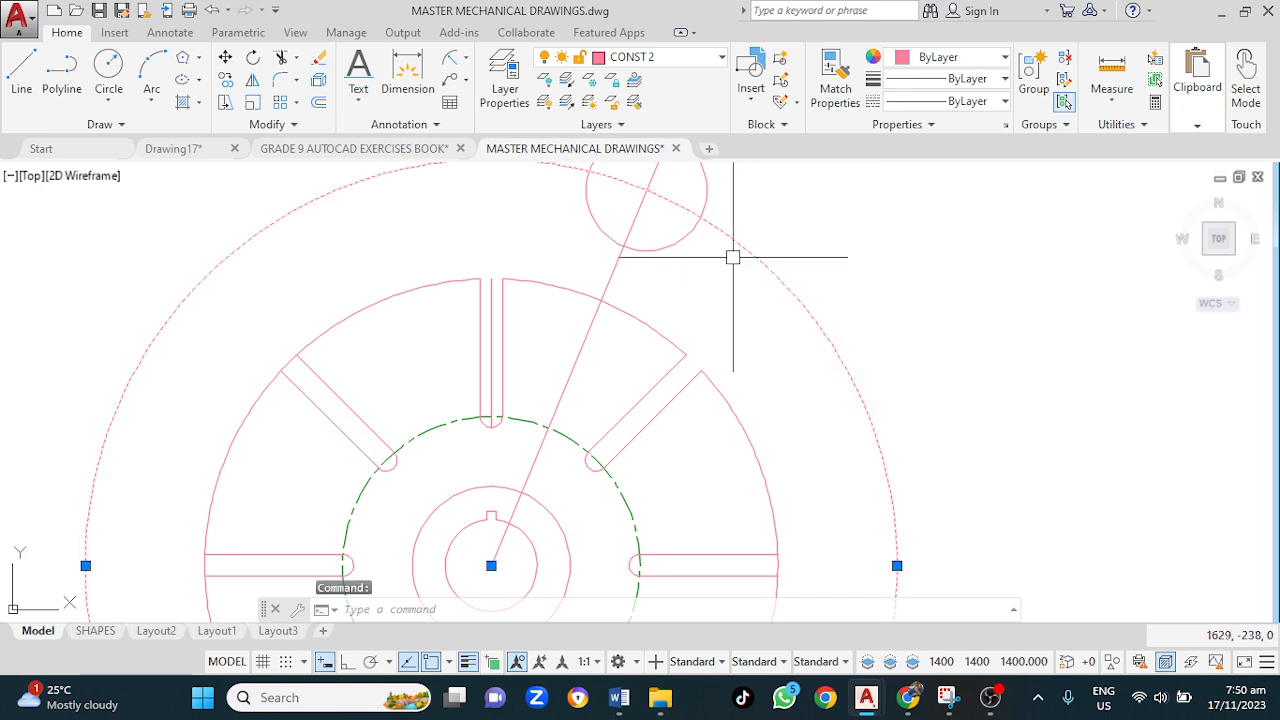
mouse_move(734, 262)
middle_down()
mouse_move(594, 331)
mouse_move(605, 300)
middle_up()
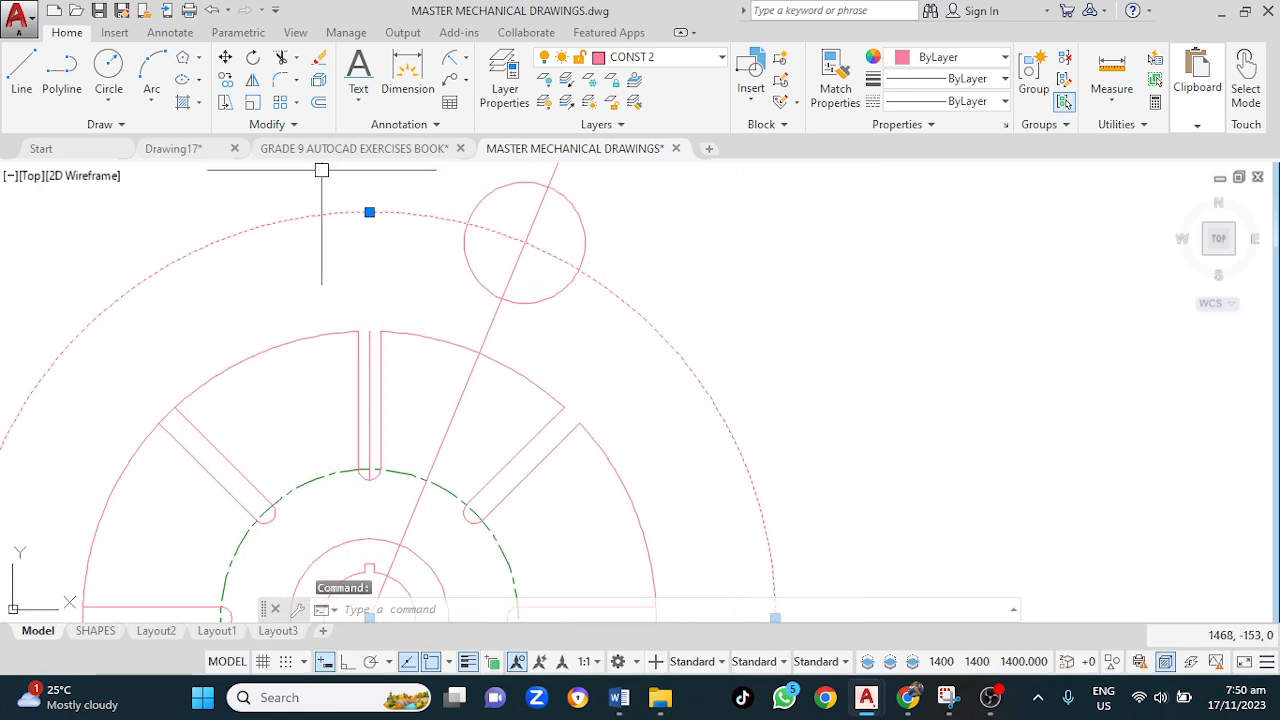
click(369, 212)
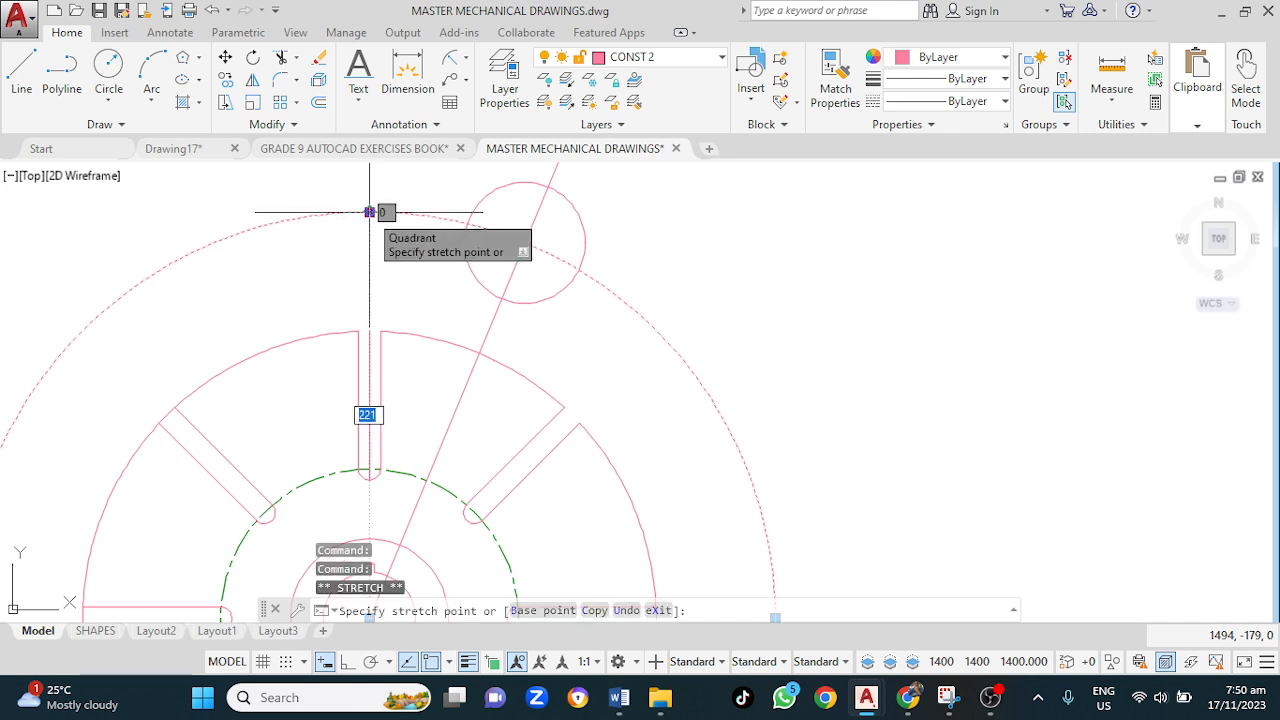
text(211)
key(Return)
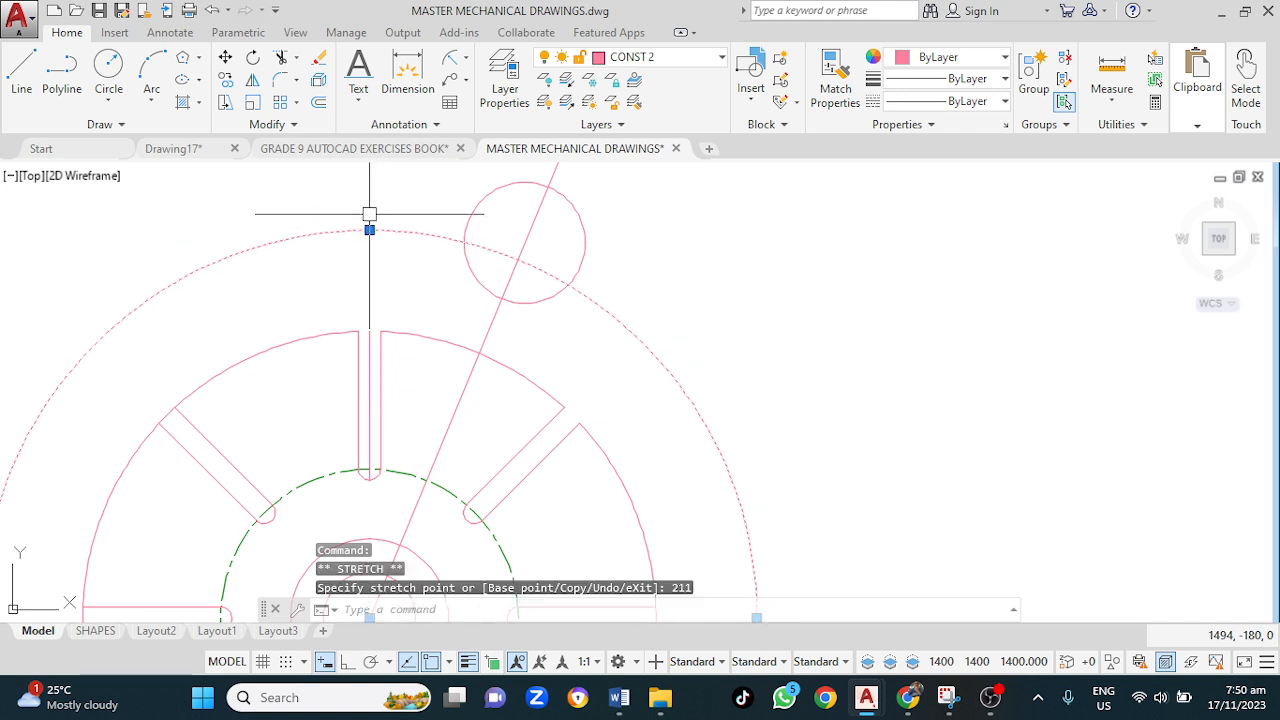
Step: Move the small circle so its centre sits where the ray crosses the resized large circle
click(575, 215)
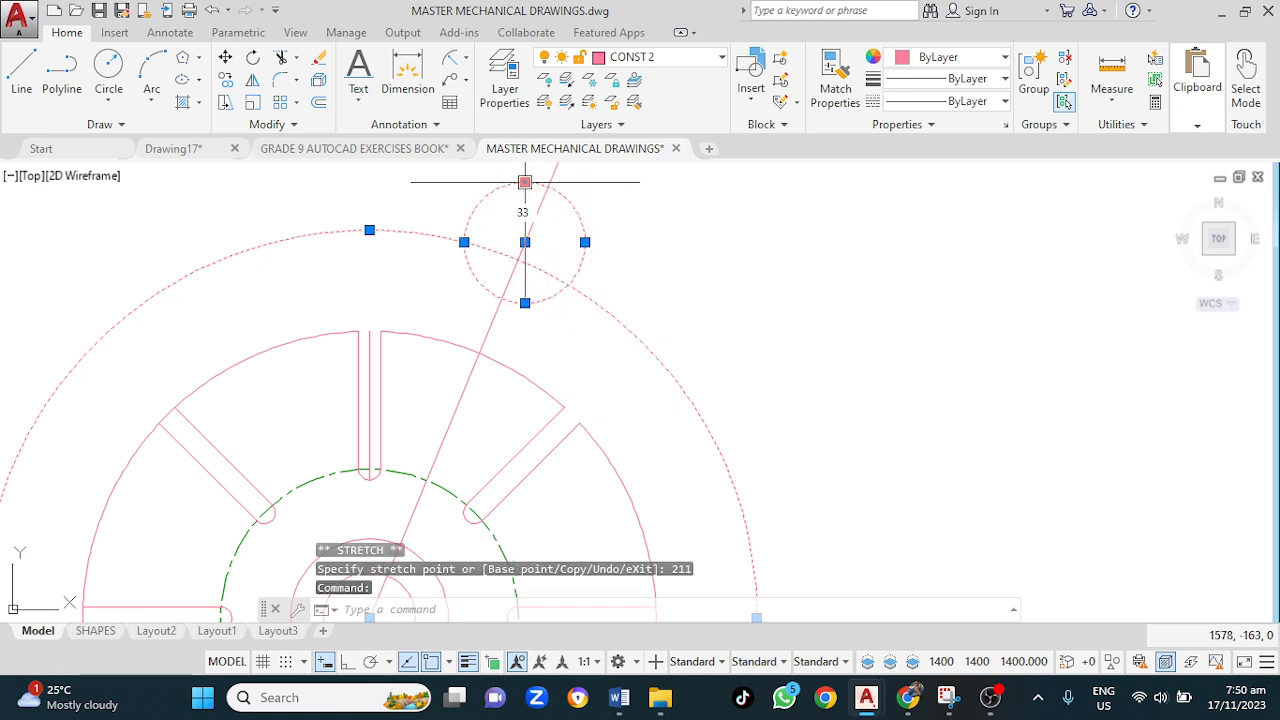
click(525, 242)
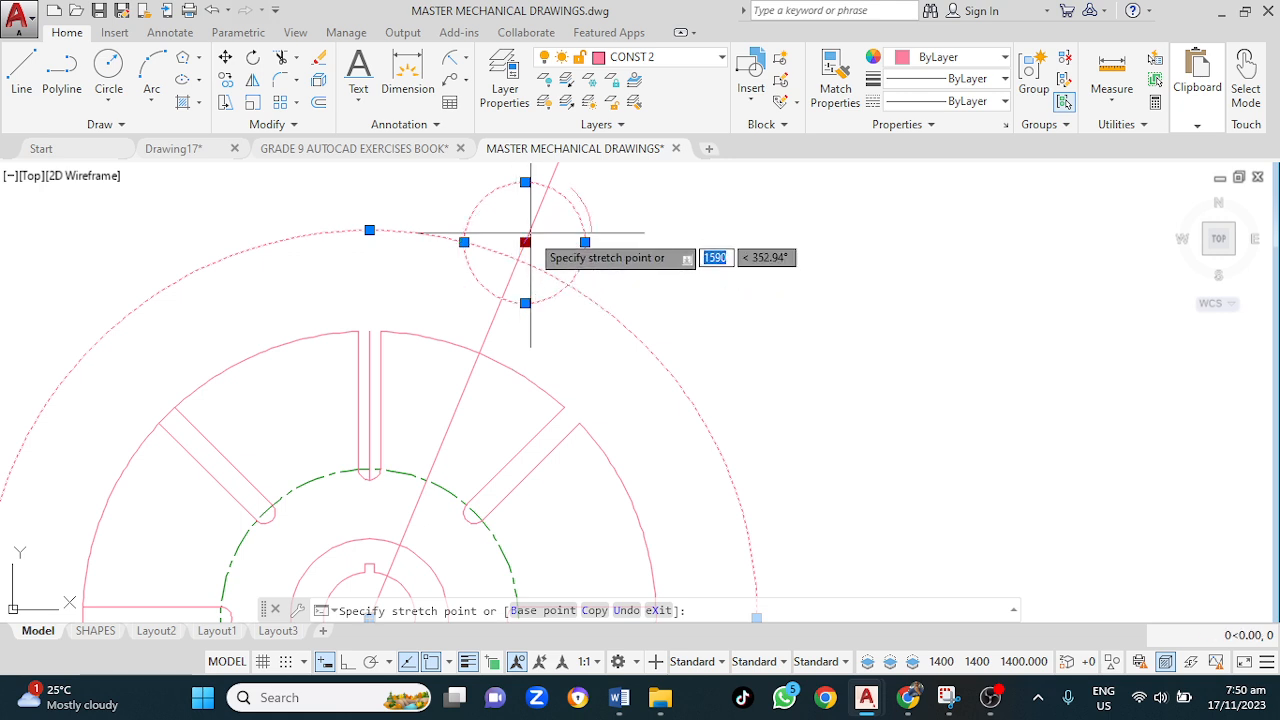
click(525, 181)
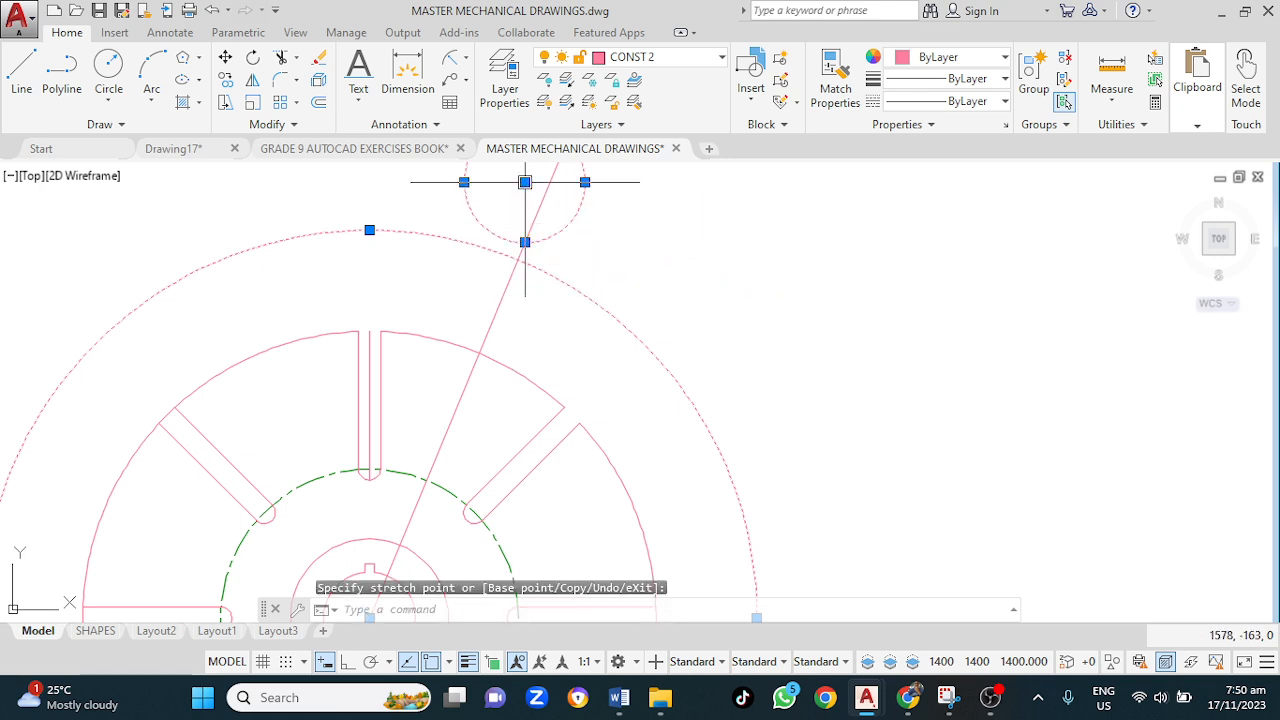
click(525, 182)
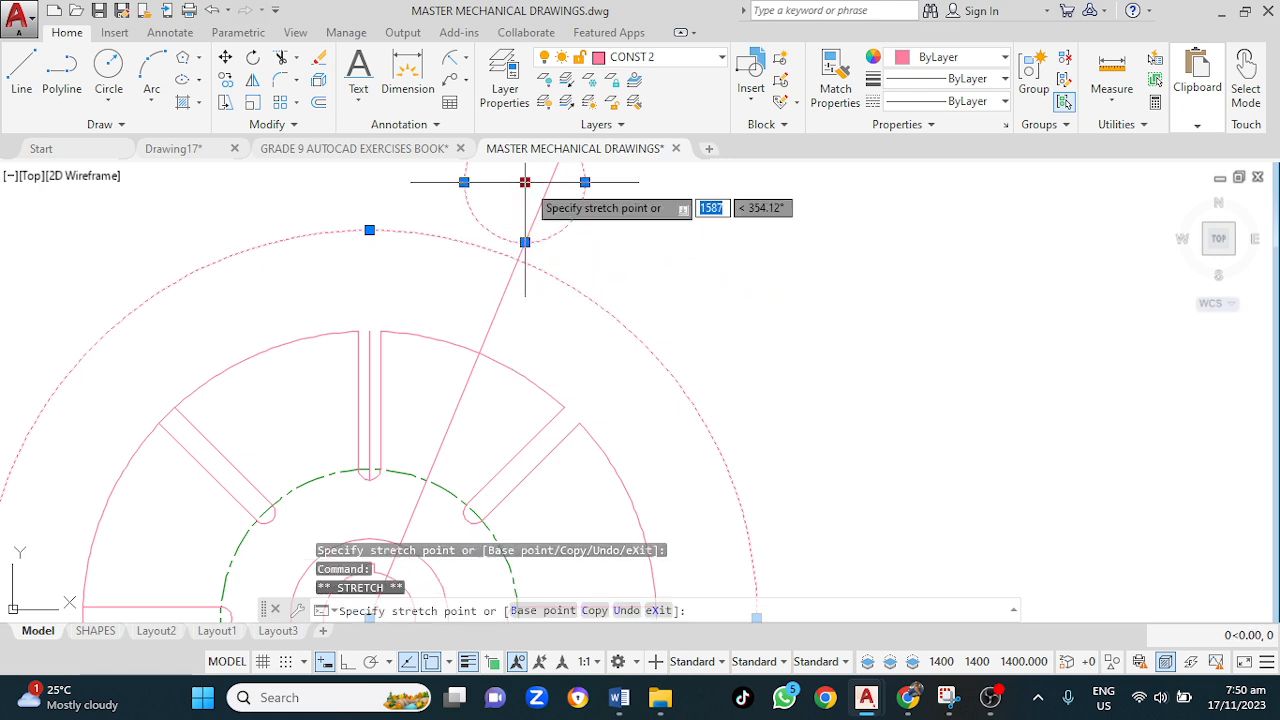
click(517, 259)
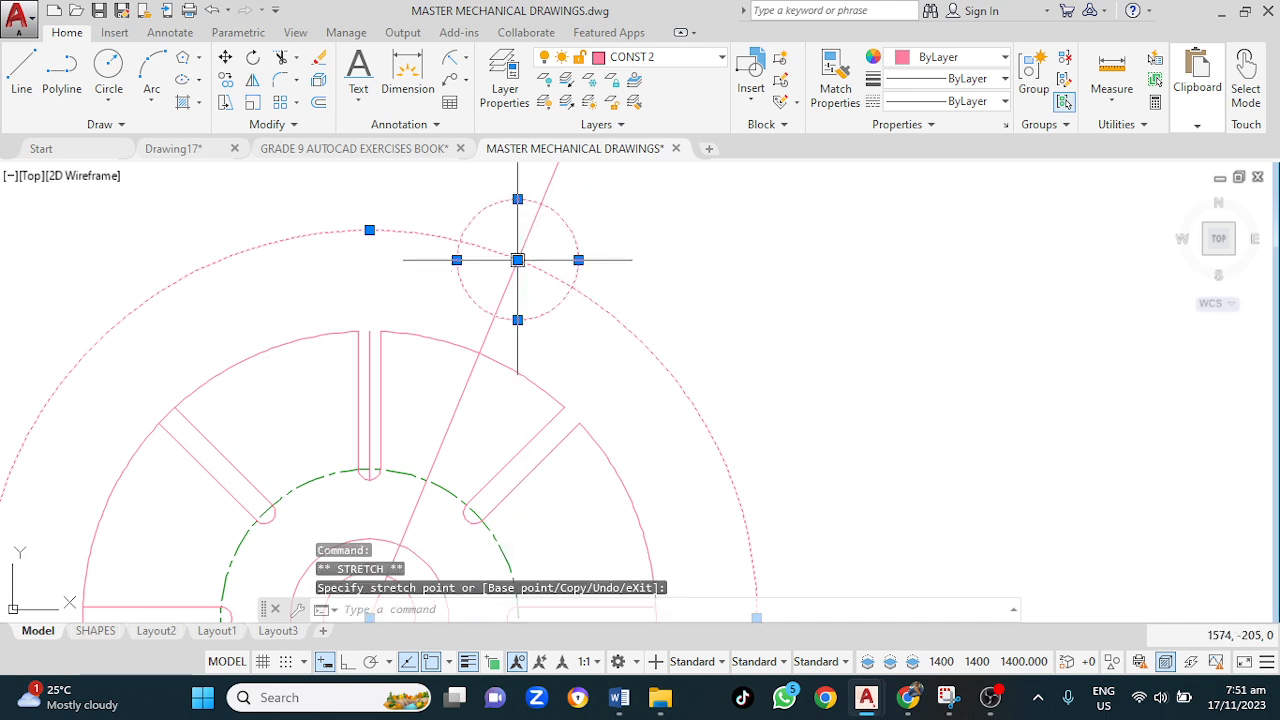
Step: Abandon resizing the small circle on the ray and erase that circle
click(517, 320)
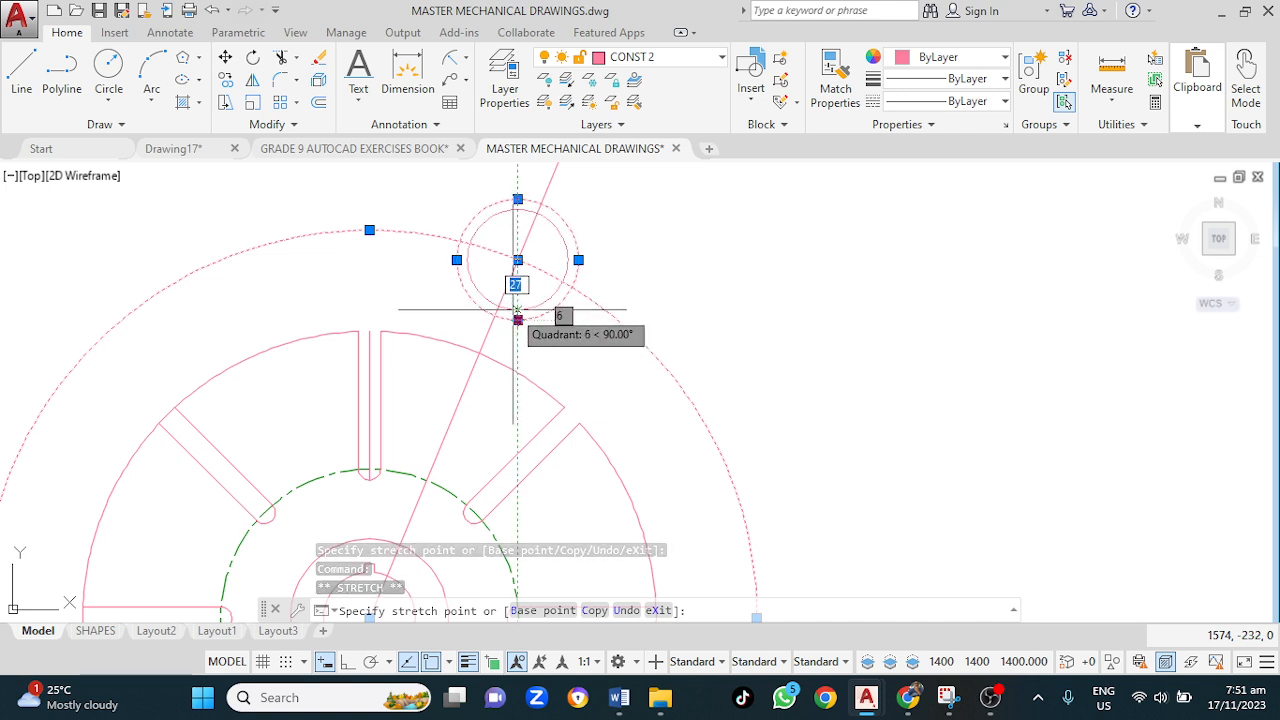
key(Escape)
key(Escape)
key(Escape)
click(573, 243)
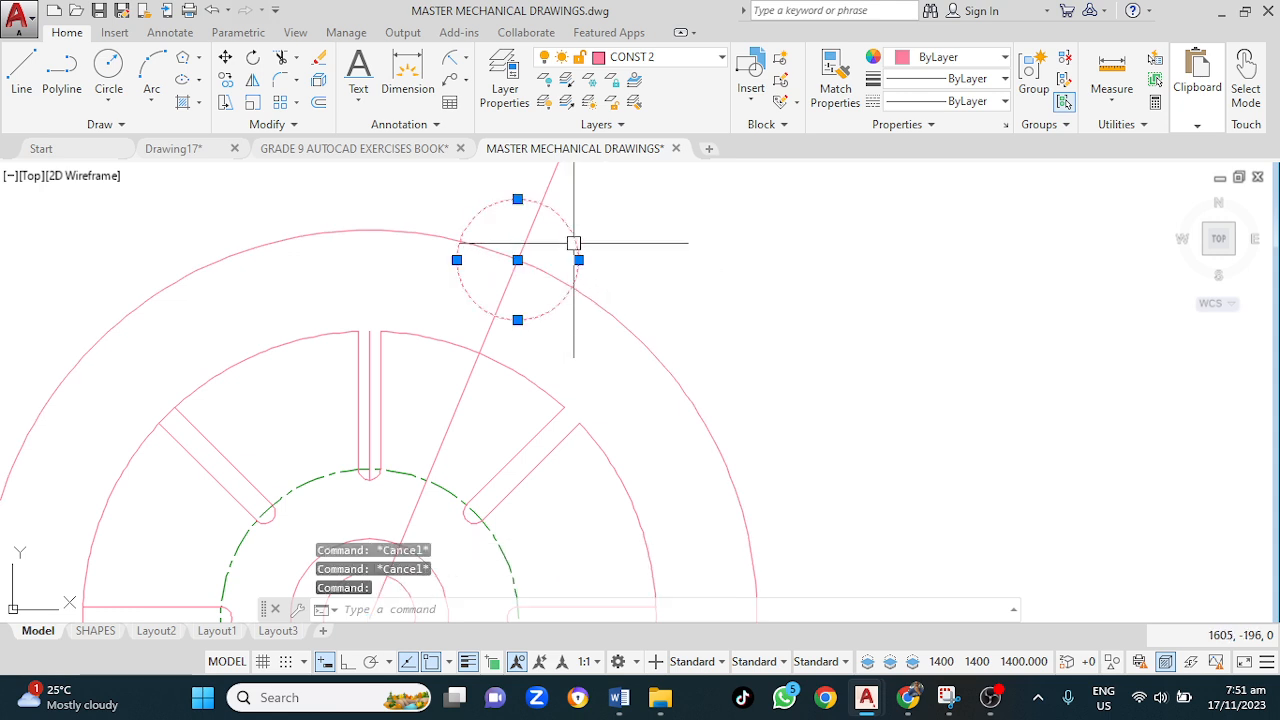
key(Delete)
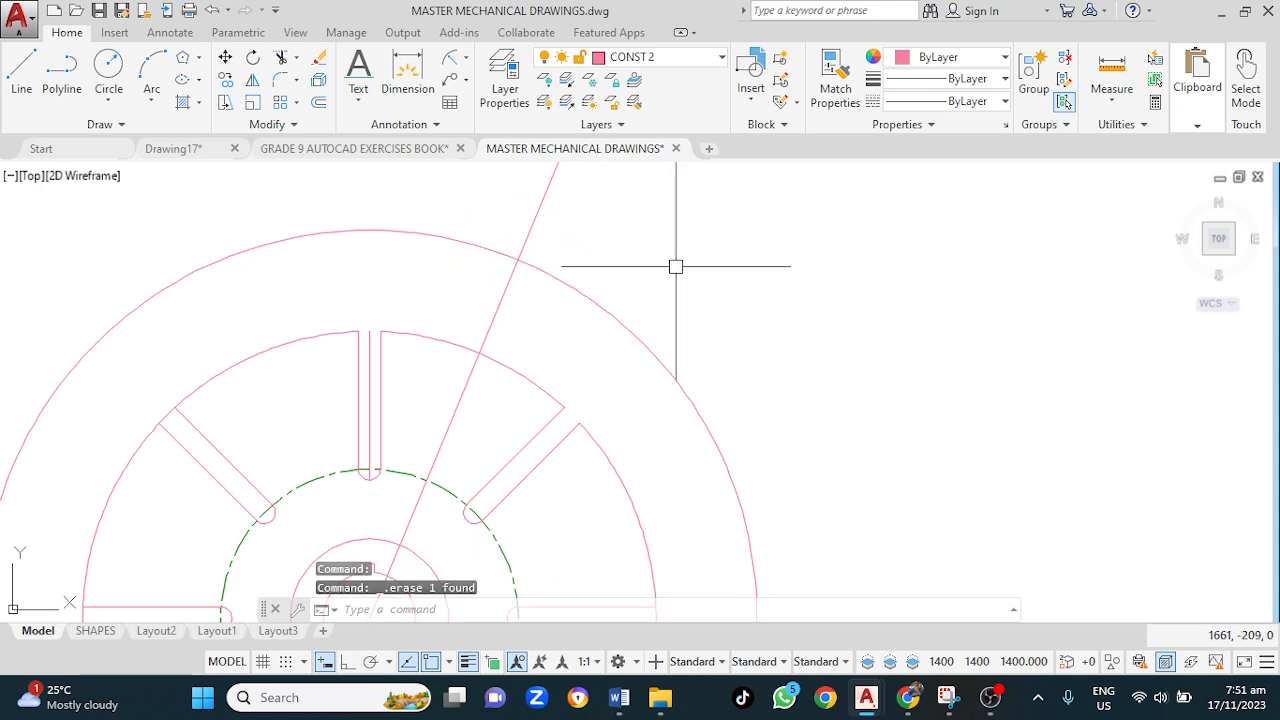
Step: Draw a circle with a radius of 70 centred where the ray crosses the large outer circle
click(109, 68)
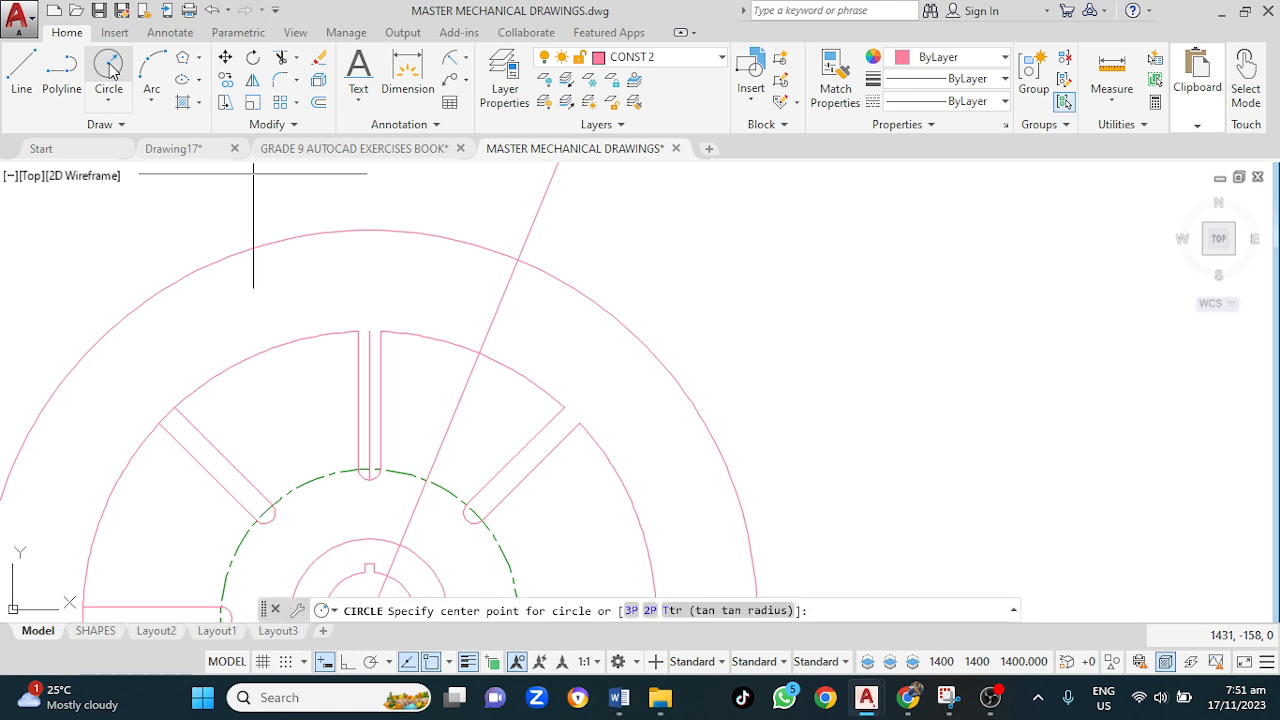
click(518, 262)
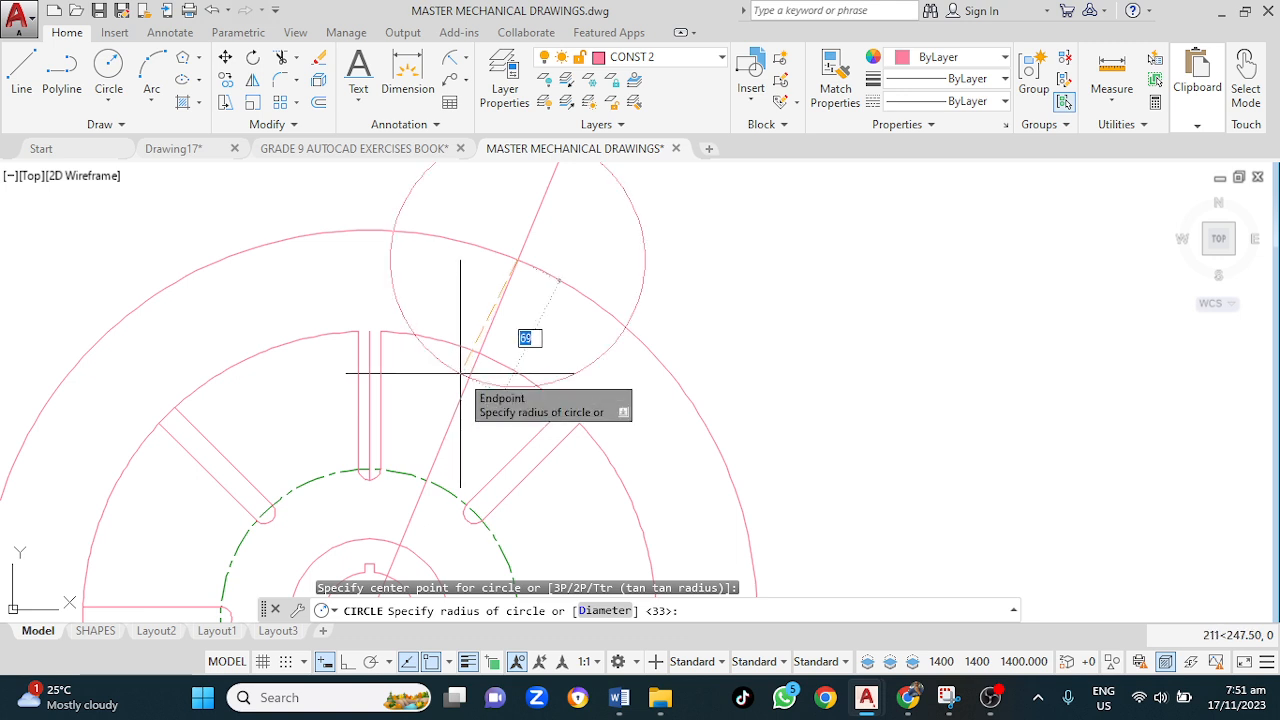
text(70)
key(Return)
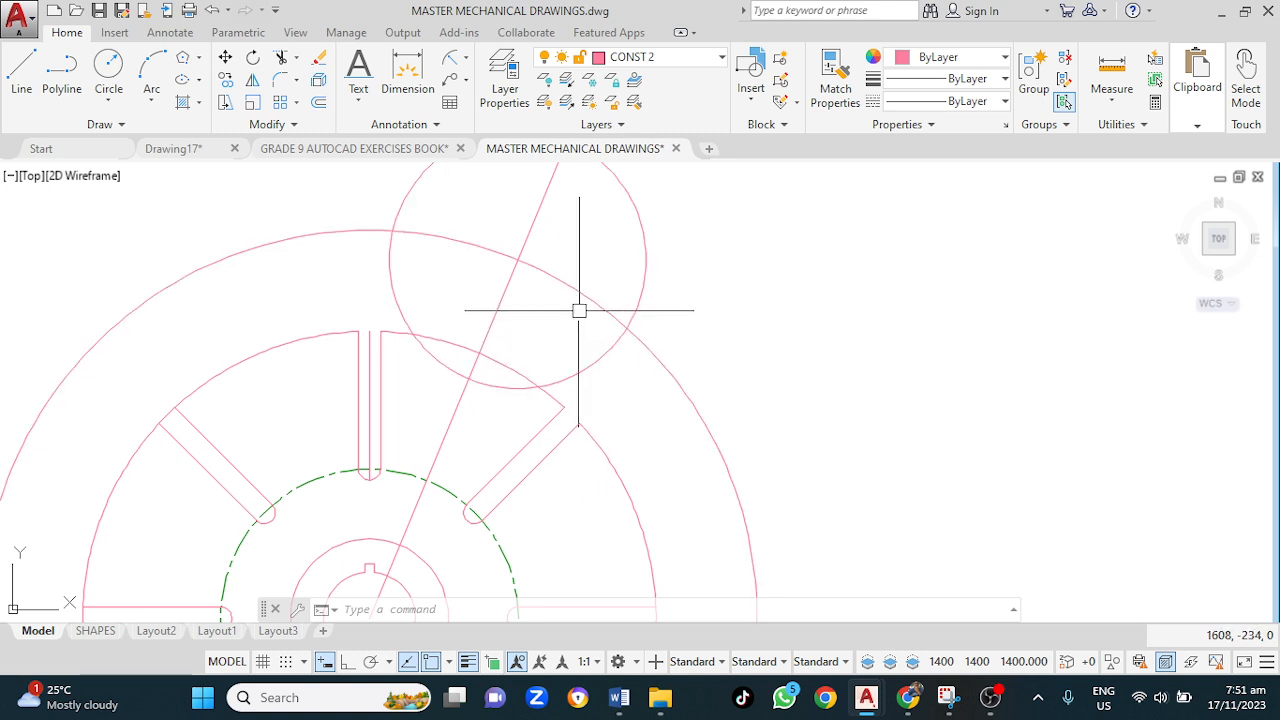
Step: Enlarge the circle on the ray to a radius of 80, and reduce it slightly to a radius between 70 and 80
click(592, 352)
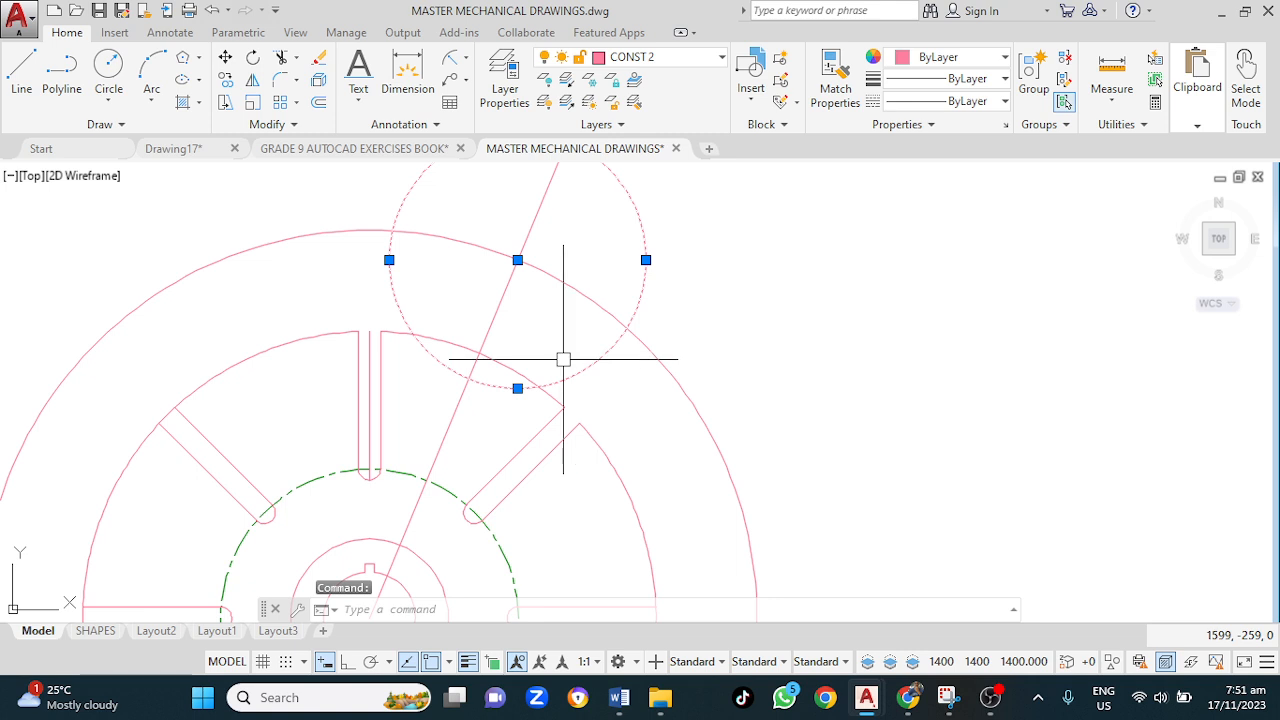
click(517, 388)
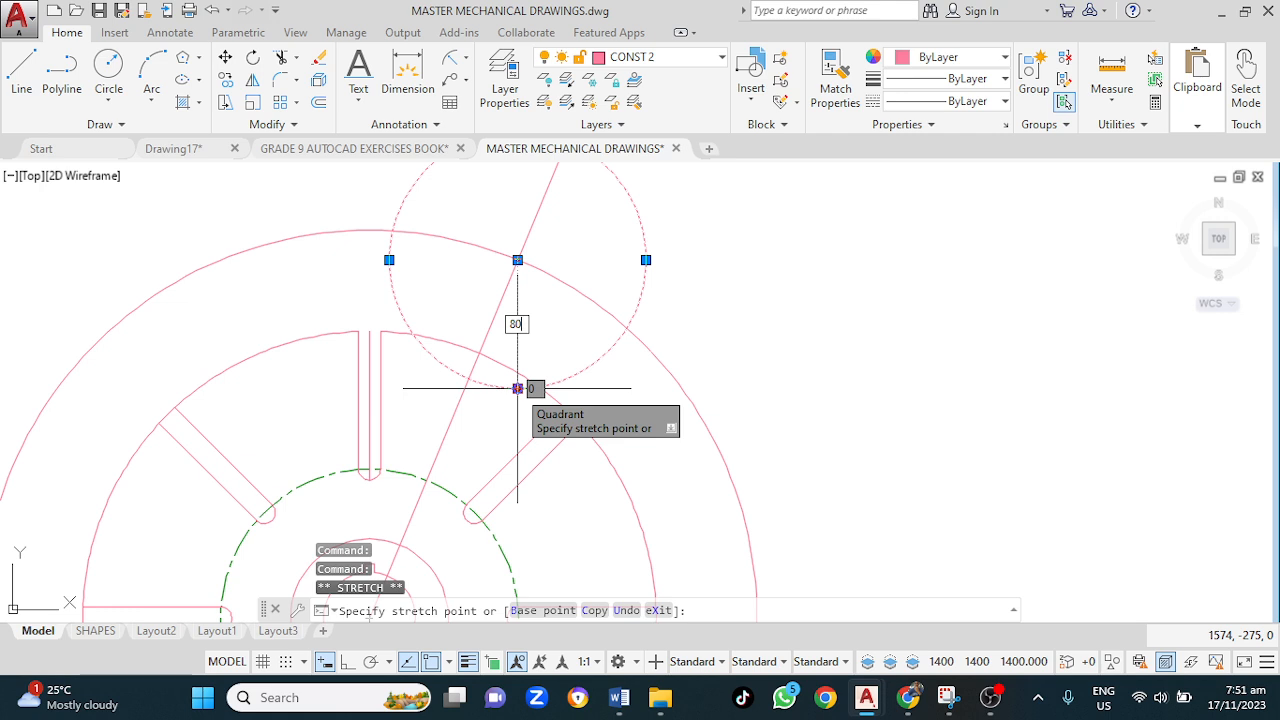
key(Return)
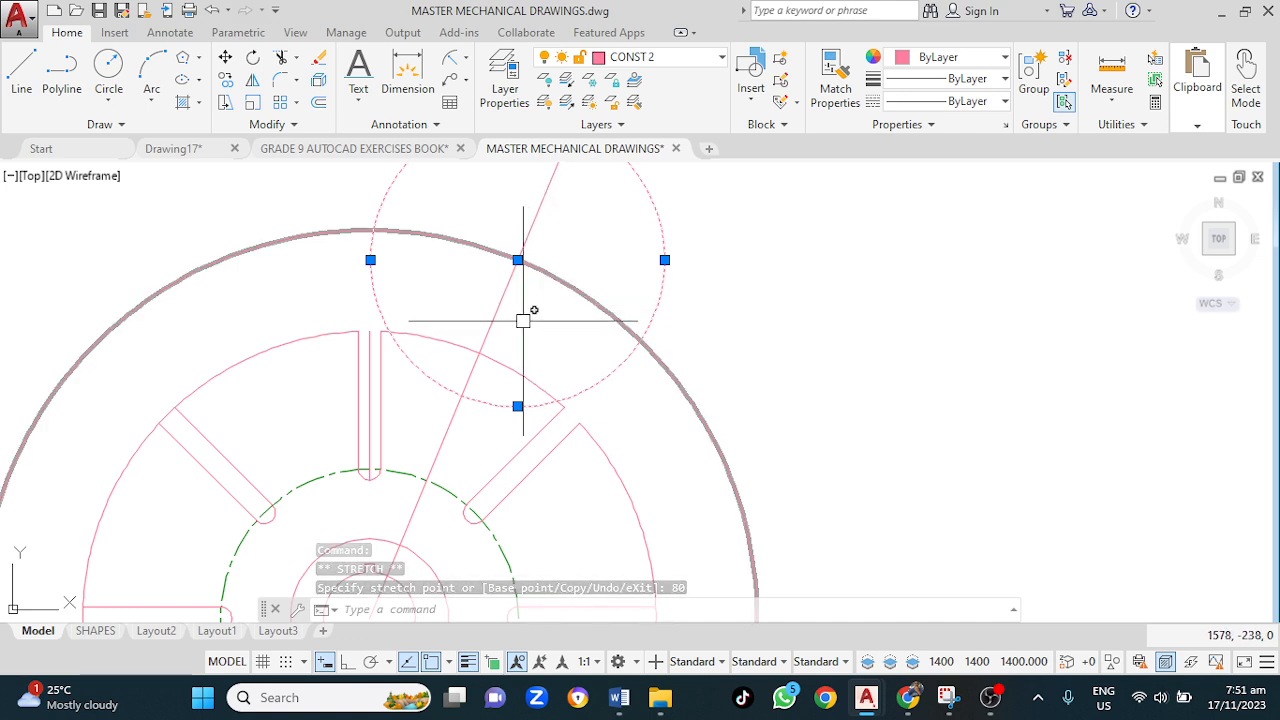
click(517, 406)
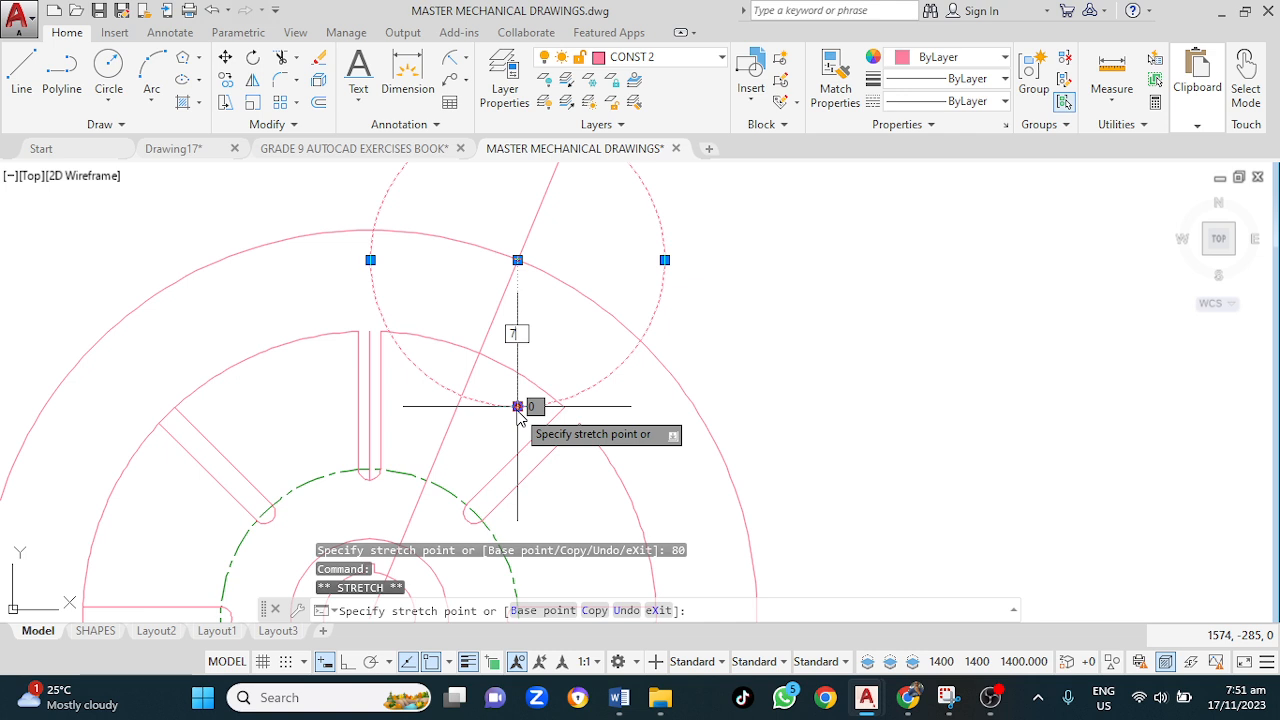
key(Return)
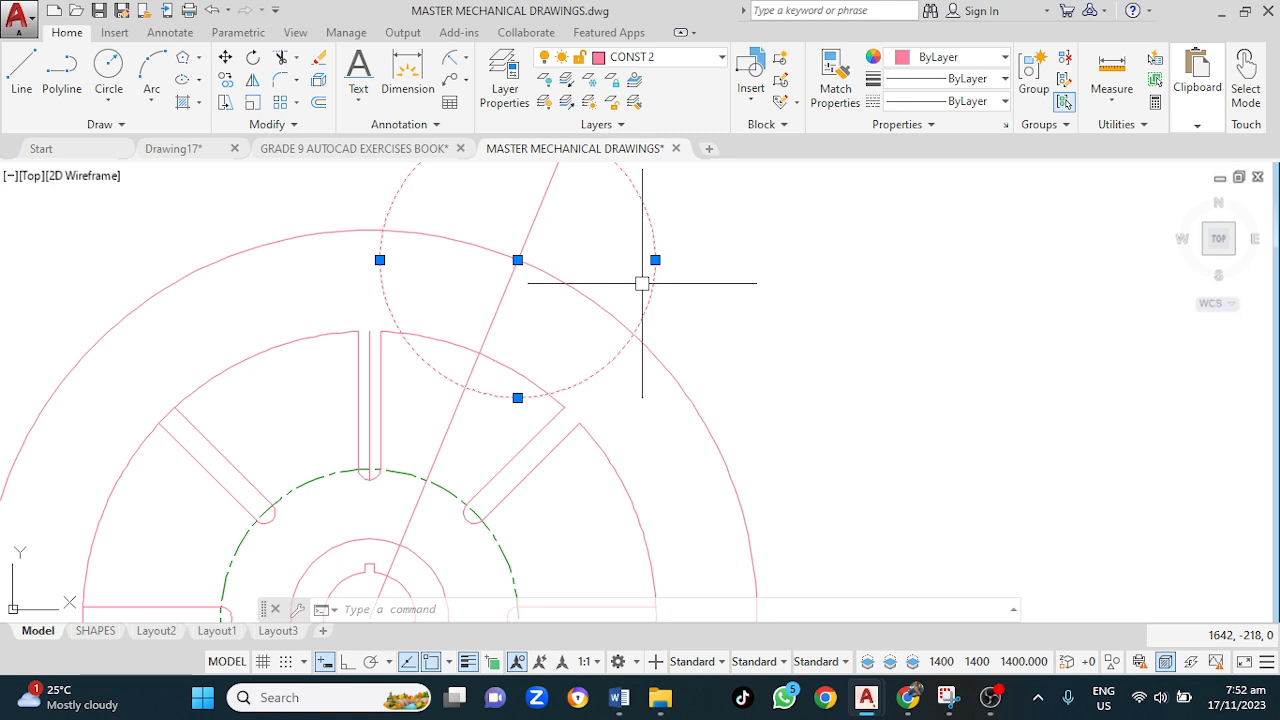
key(Escape)
Step: Trim the plate rim and the circle into one scallop between the vertical upper slot and its clockwise neighbour, and erase the leftover outer arc
scroll(557, 318, down, 2)
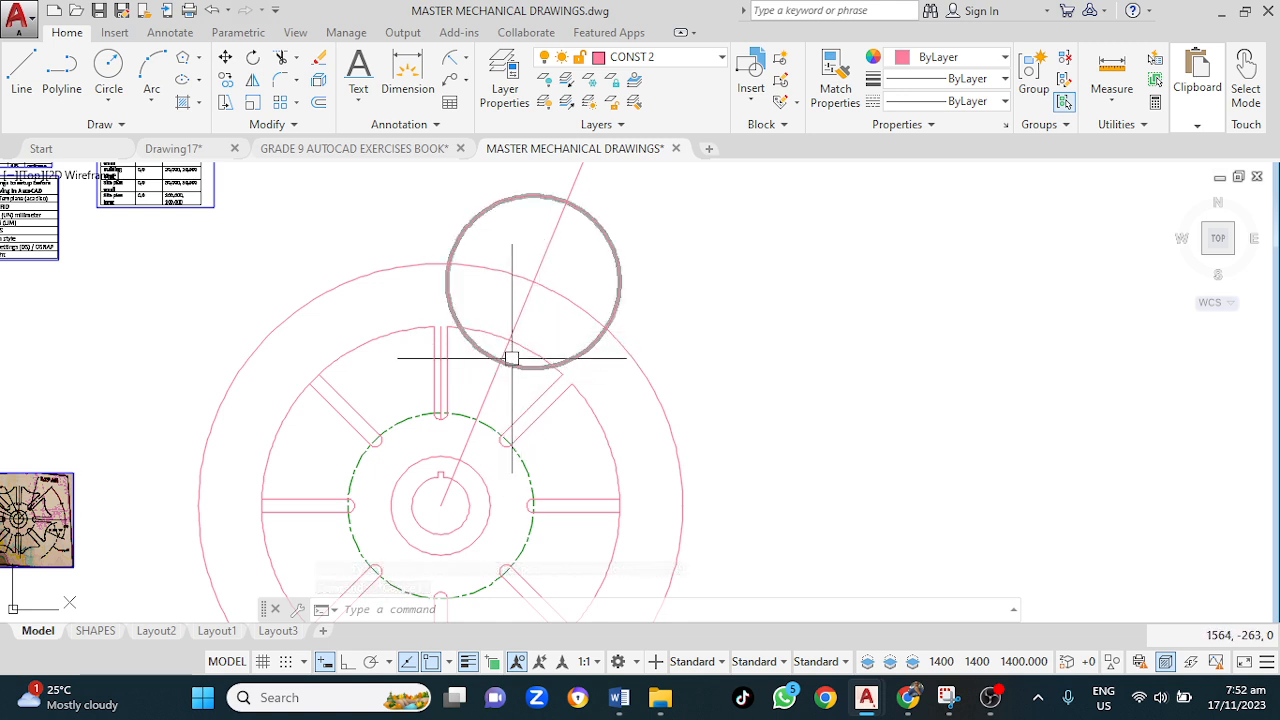
scroll(501, 351, up, 4)
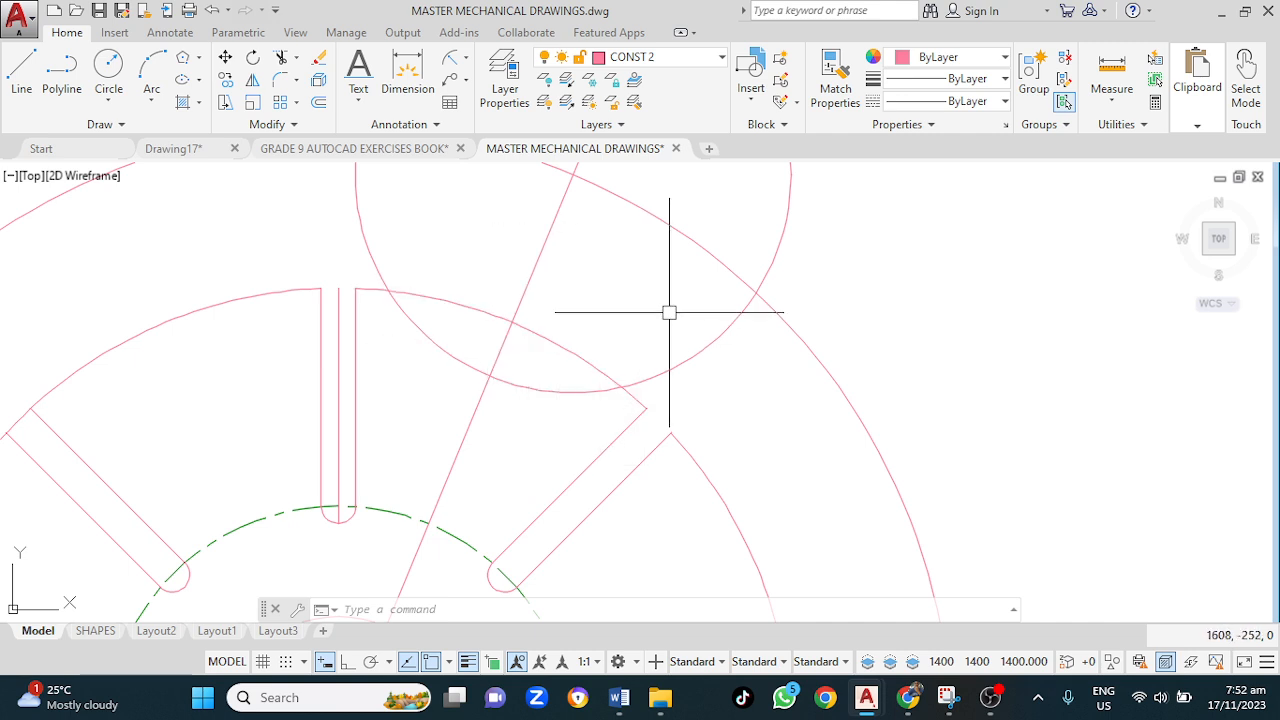
key(Return)
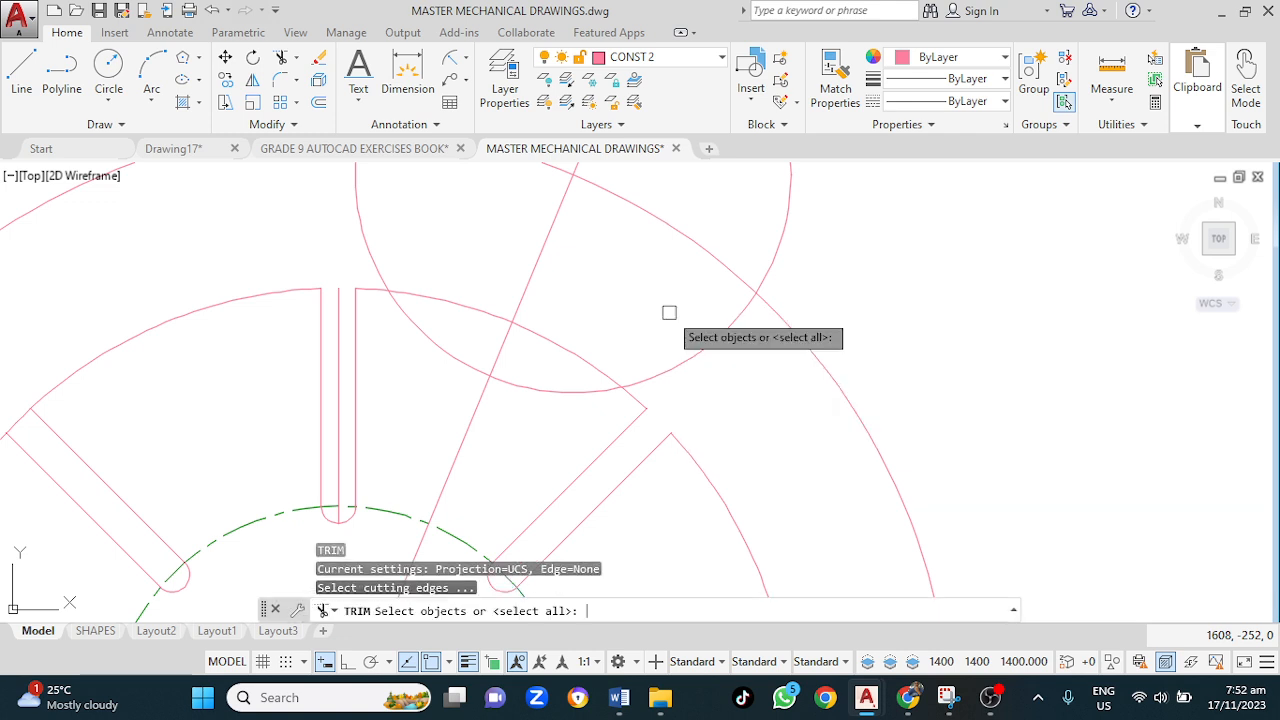
key(Return)
click(587, 362)
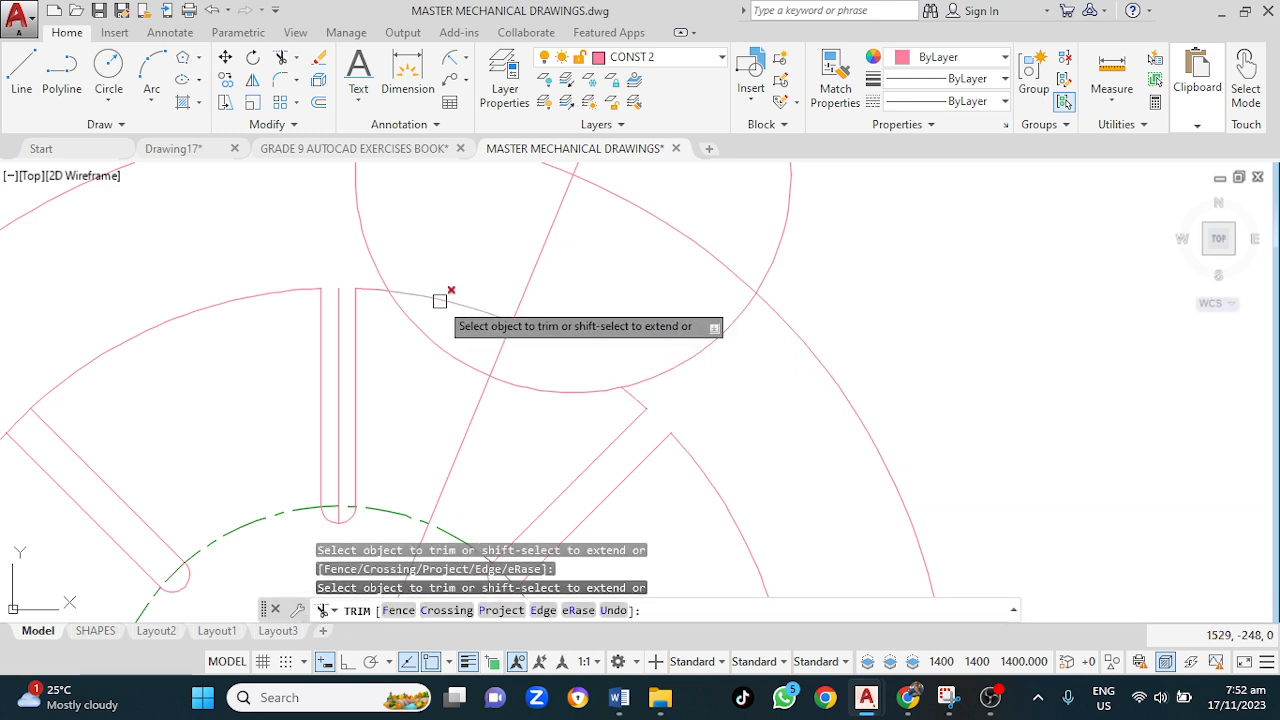
click(377, 262)
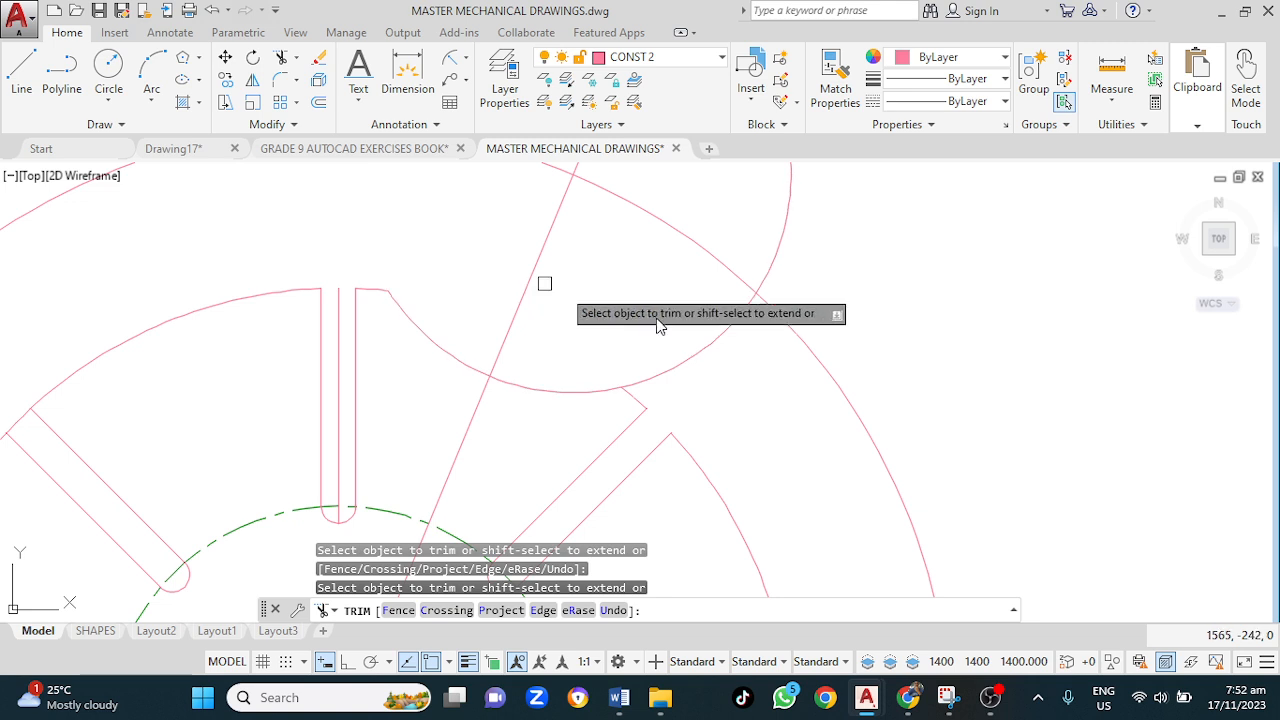
click(662, 366)
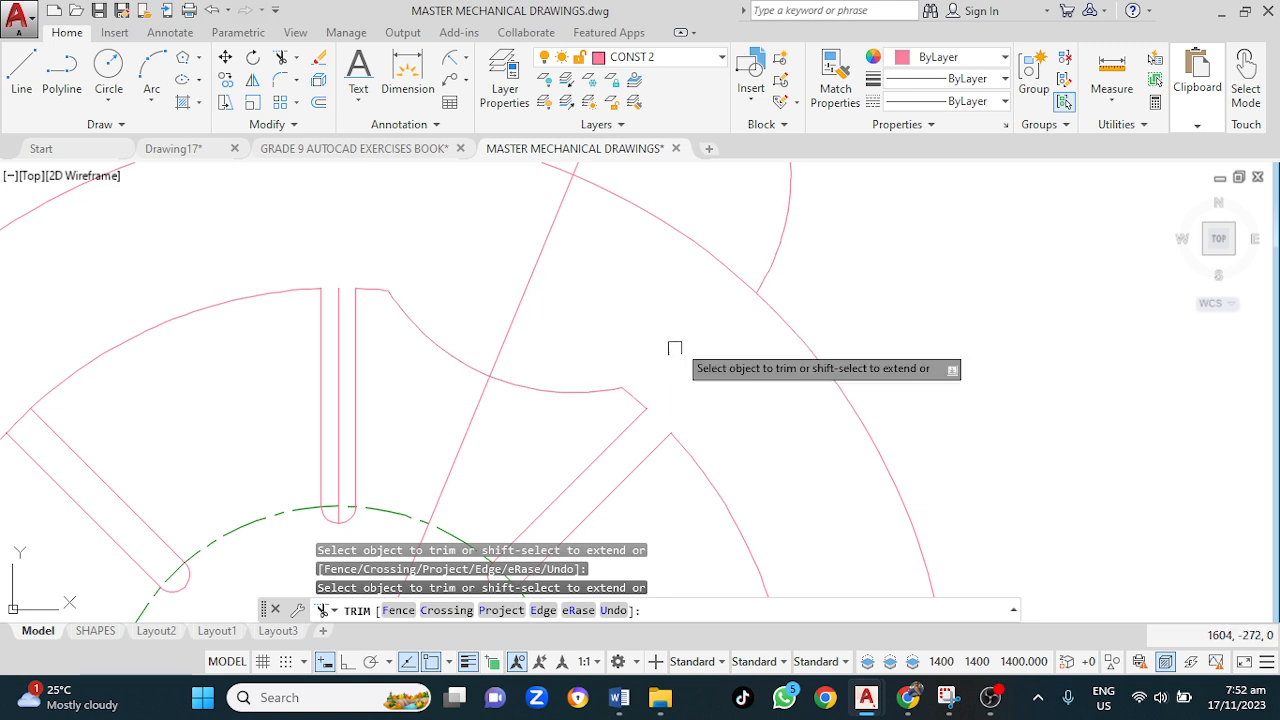
scroll(681, 322, down, 4)
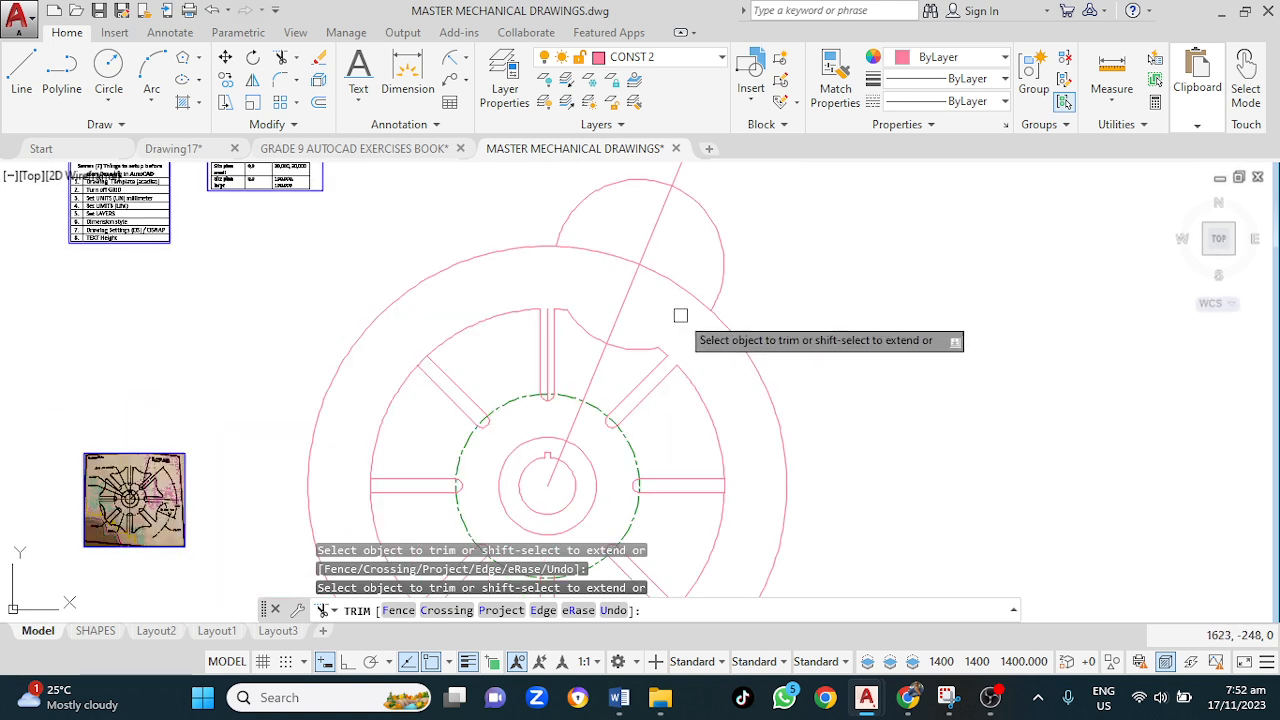
key(Escape)
click(725, 253)
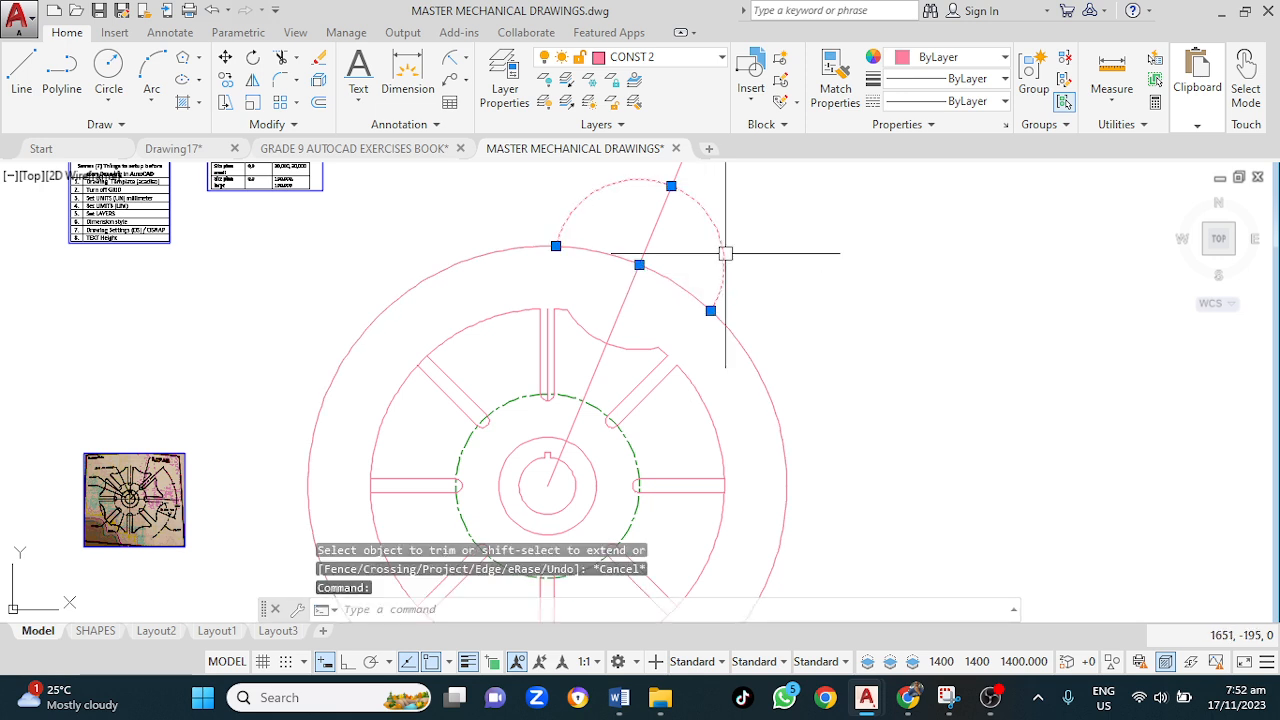
key(Delete)
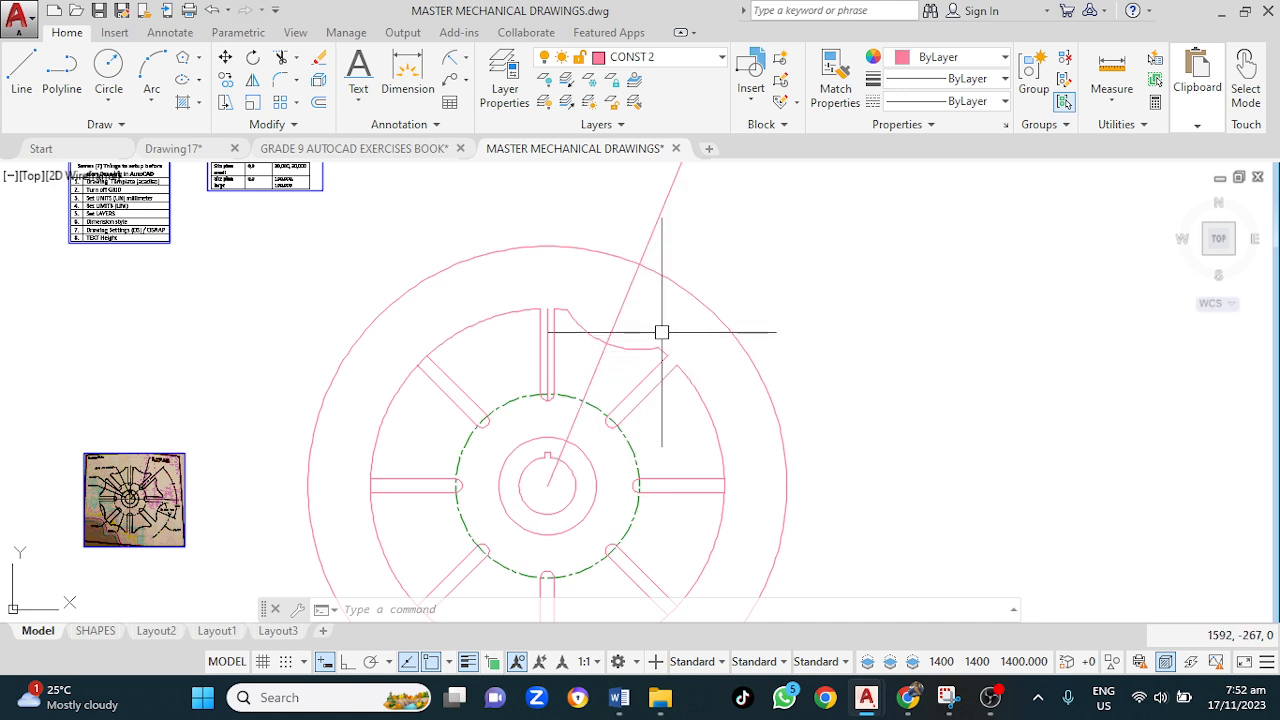
middle_drag(661, 332, 554, 264)
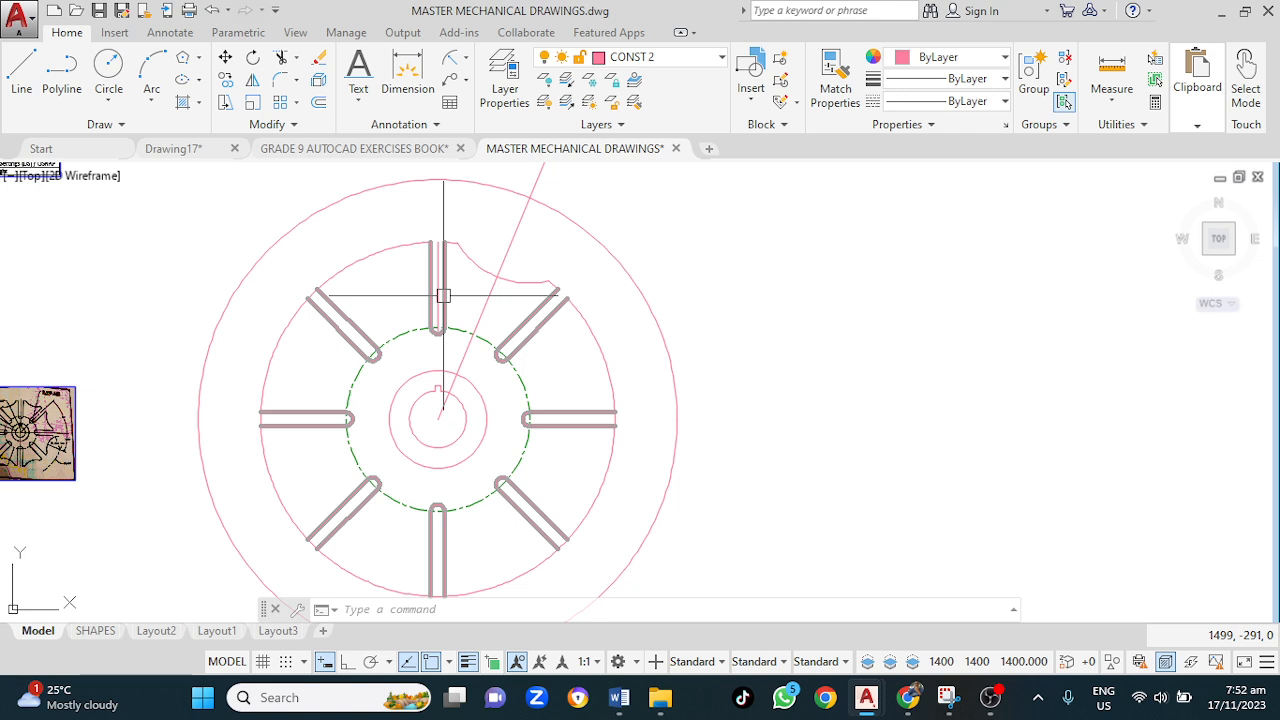
click(359, 328)
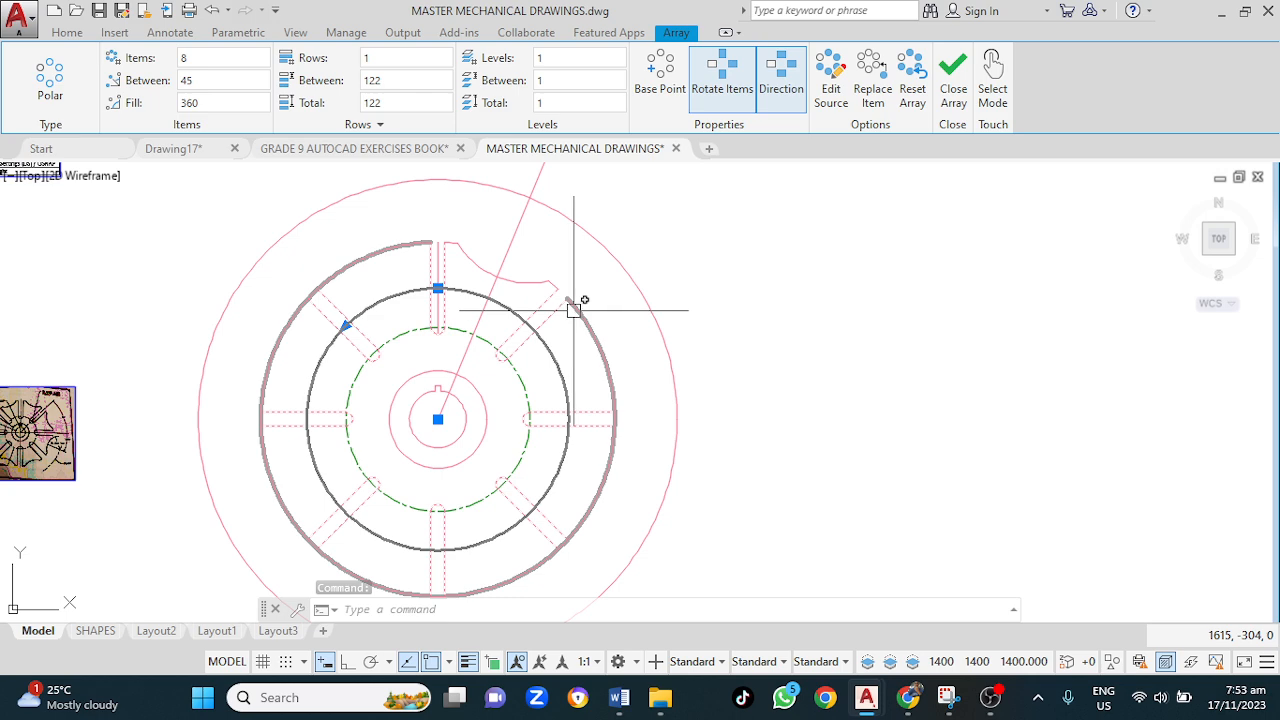
key(Escape)
key(Escape)
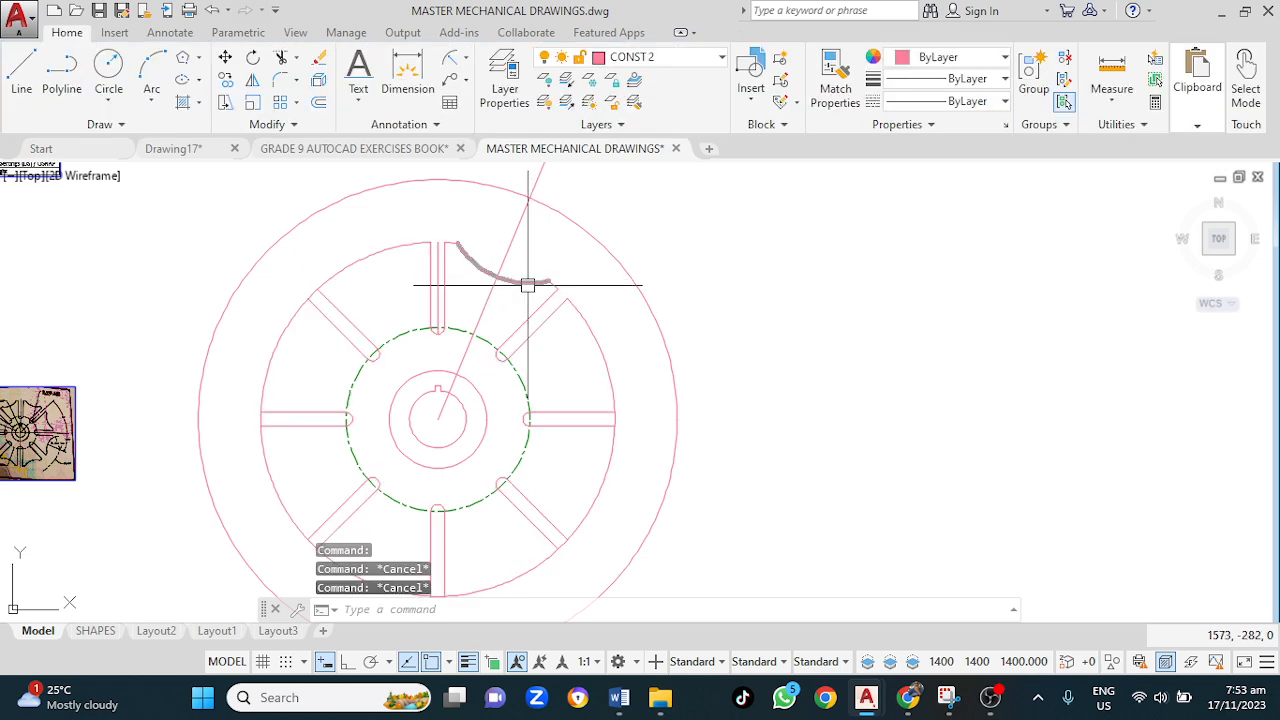
Step: Create a polar array of the scallop arc and its two short rim segments around the hub centre with 8 items
scroll(528, 284, up, 6)
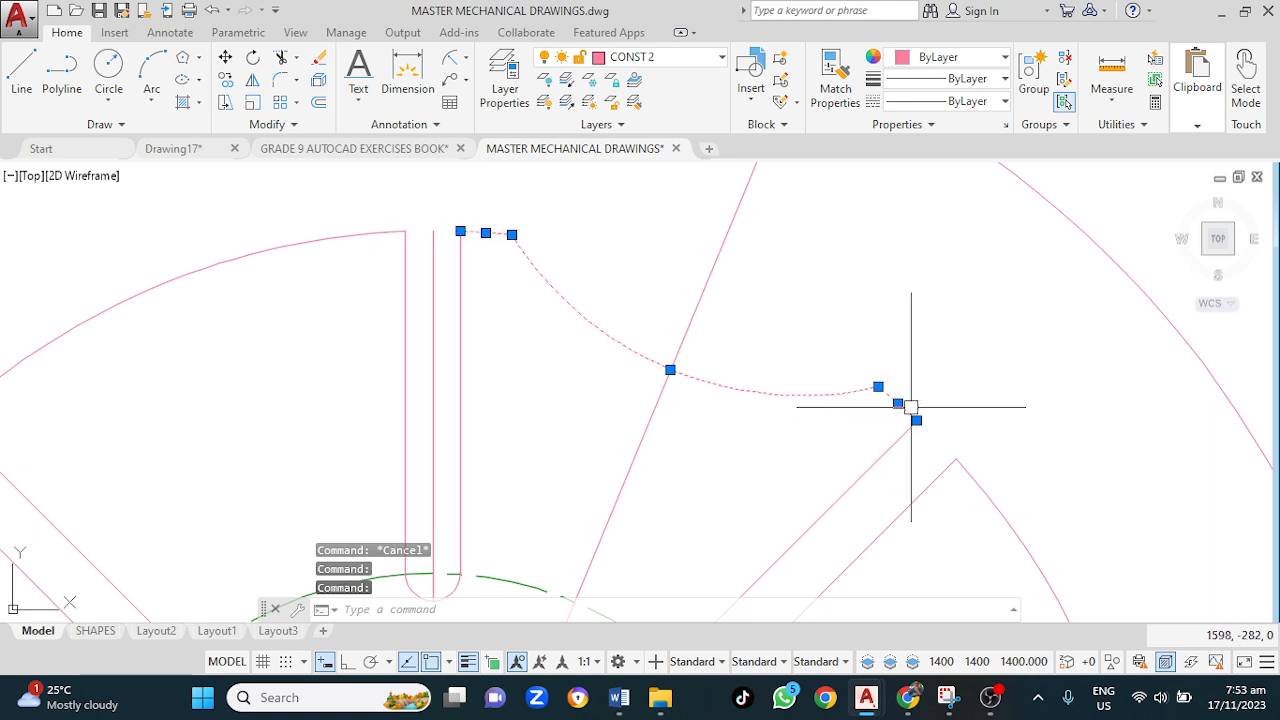
scroll(685, 484, down, 2)
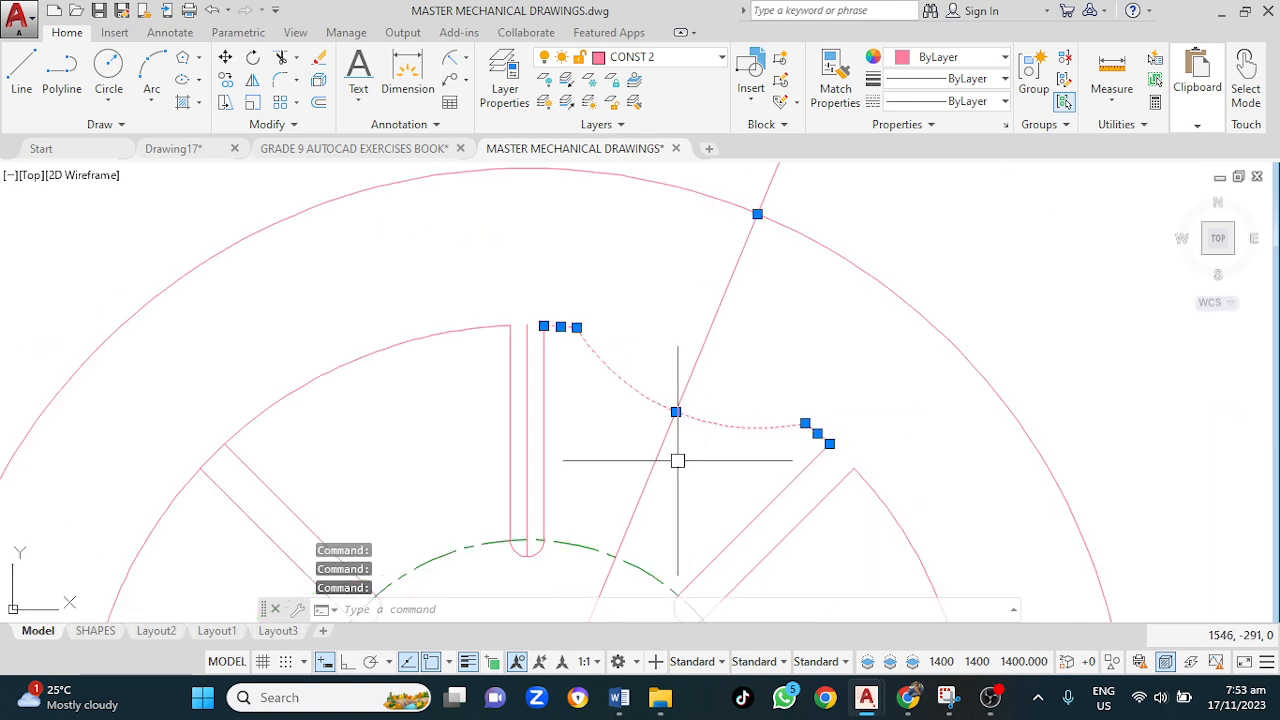
text(TTAY)
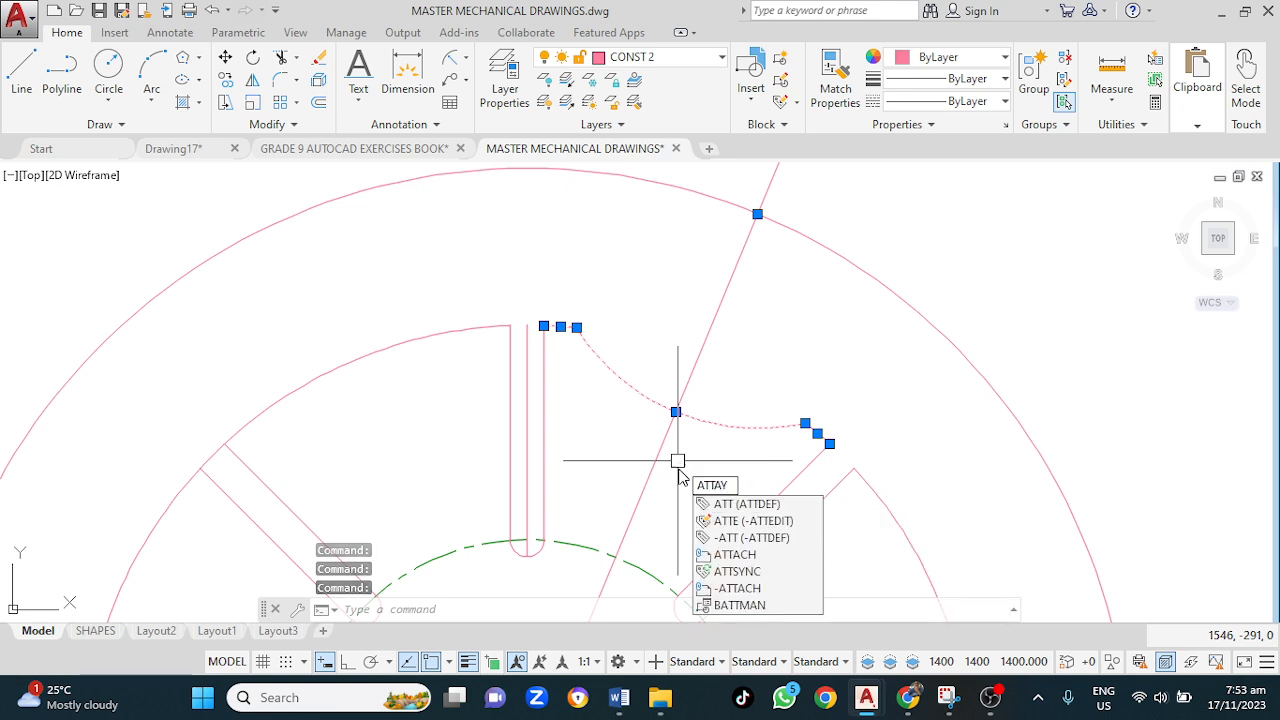
text(RRAY)
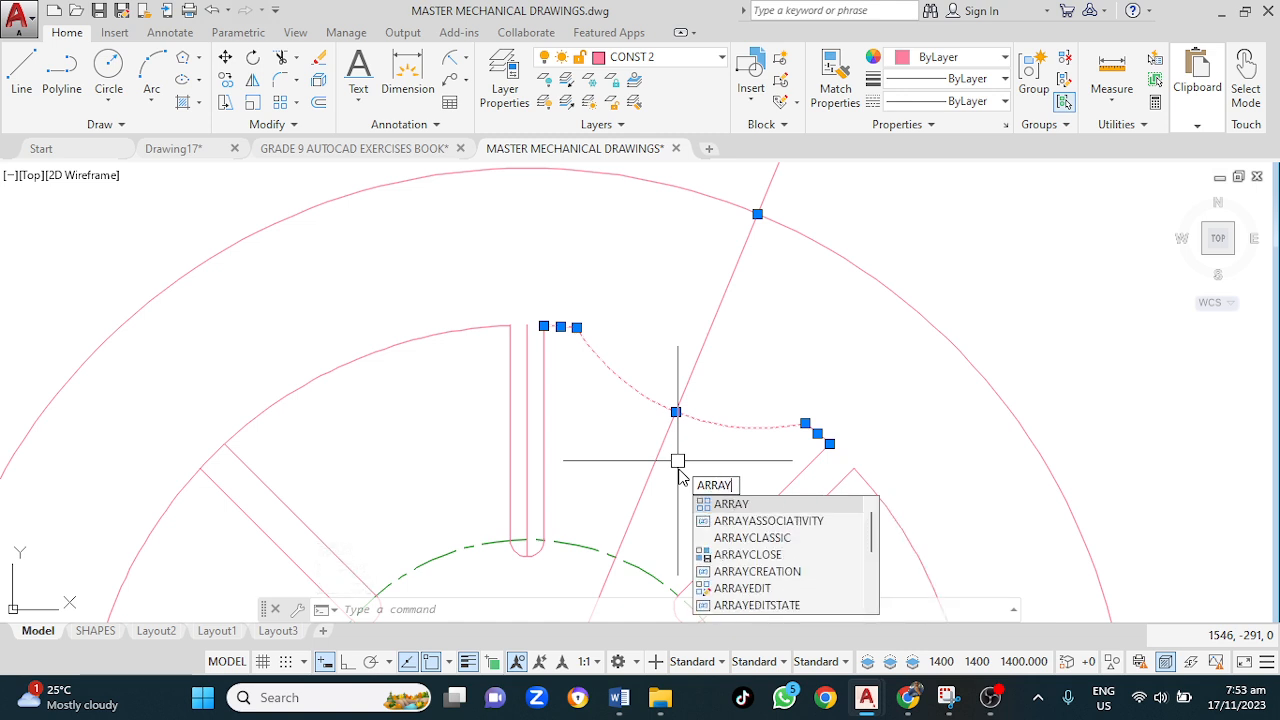
key(Return)
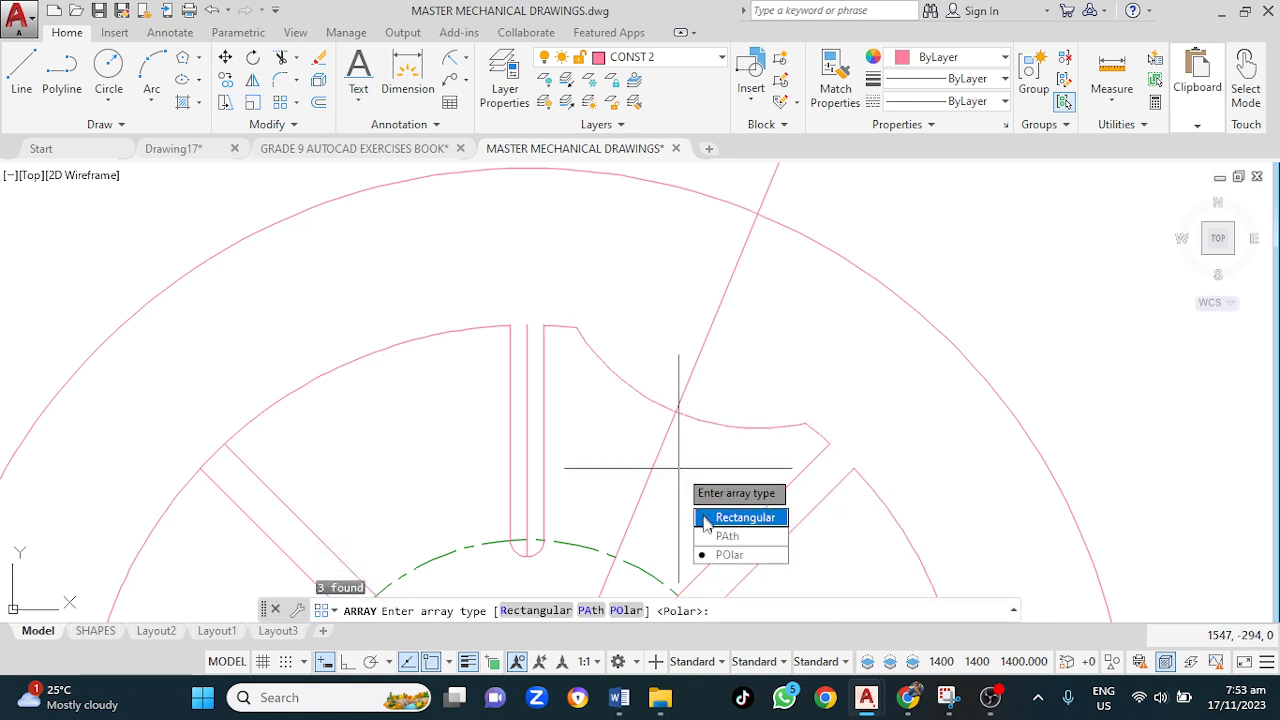
click(727, 556)
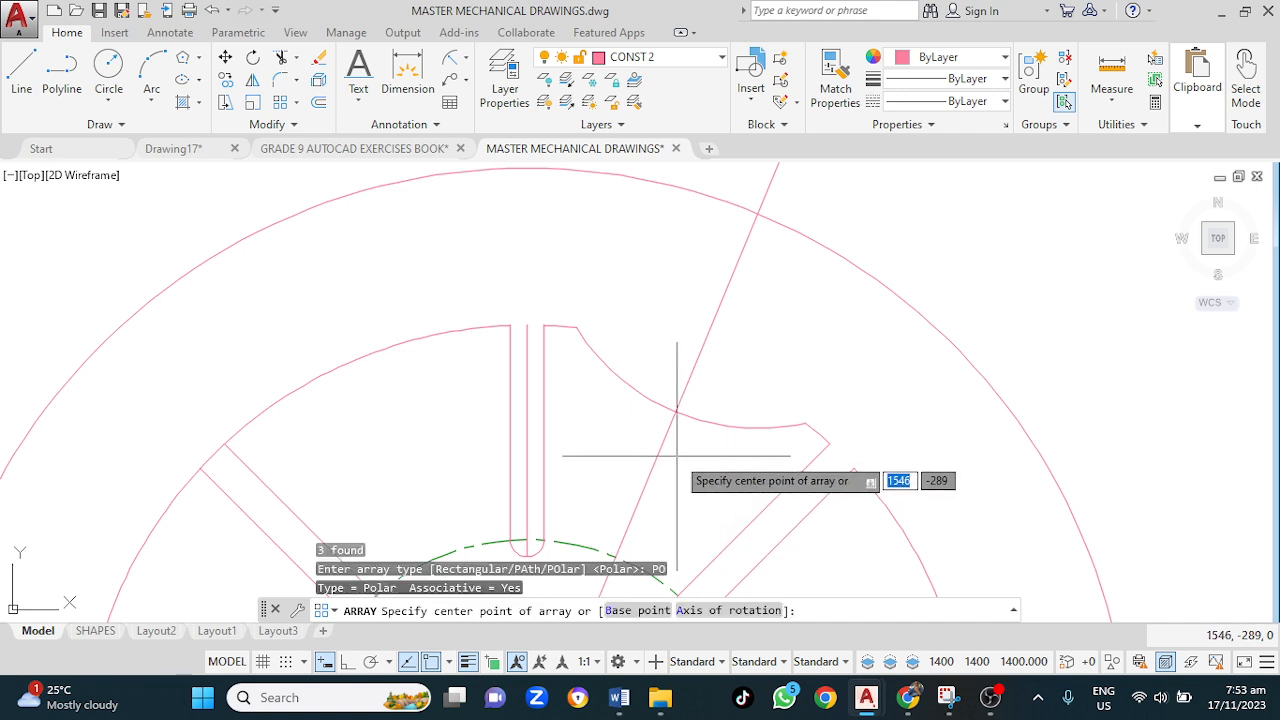
scroll(631, 453, down, 2)
middle_drag(631, 453, 614, 271)
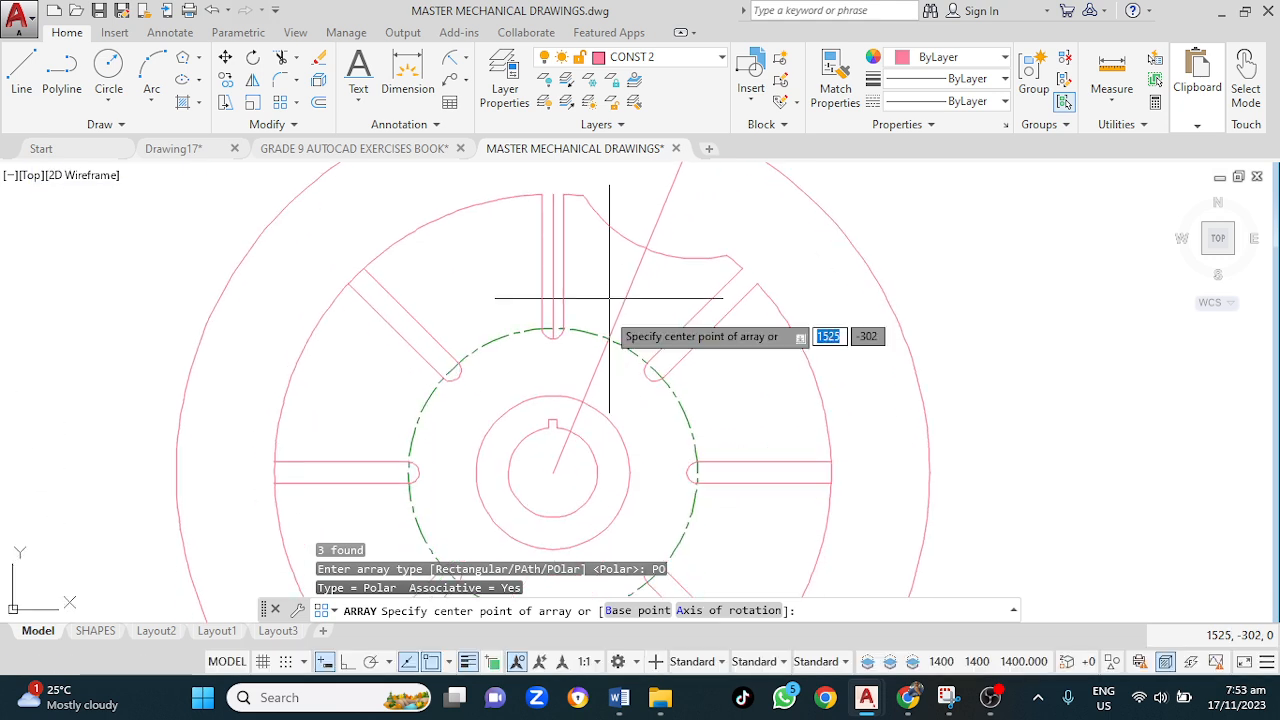
click(553, 472)
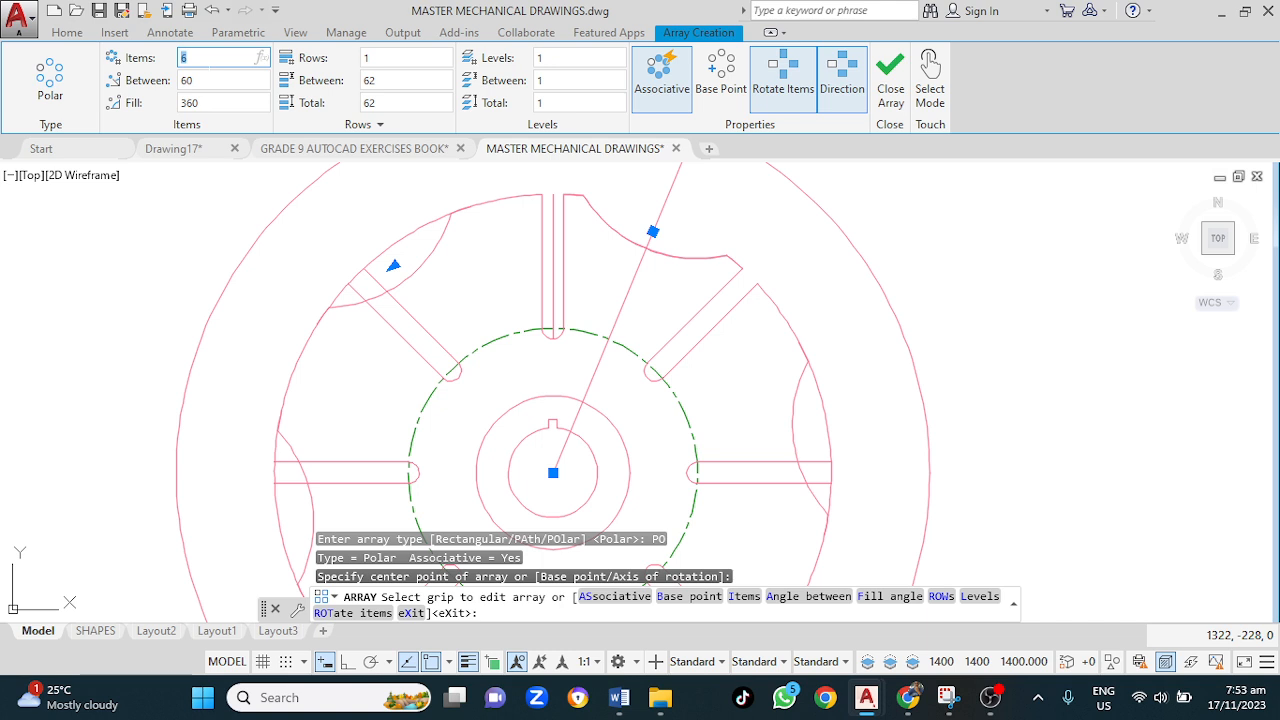
key(Return)
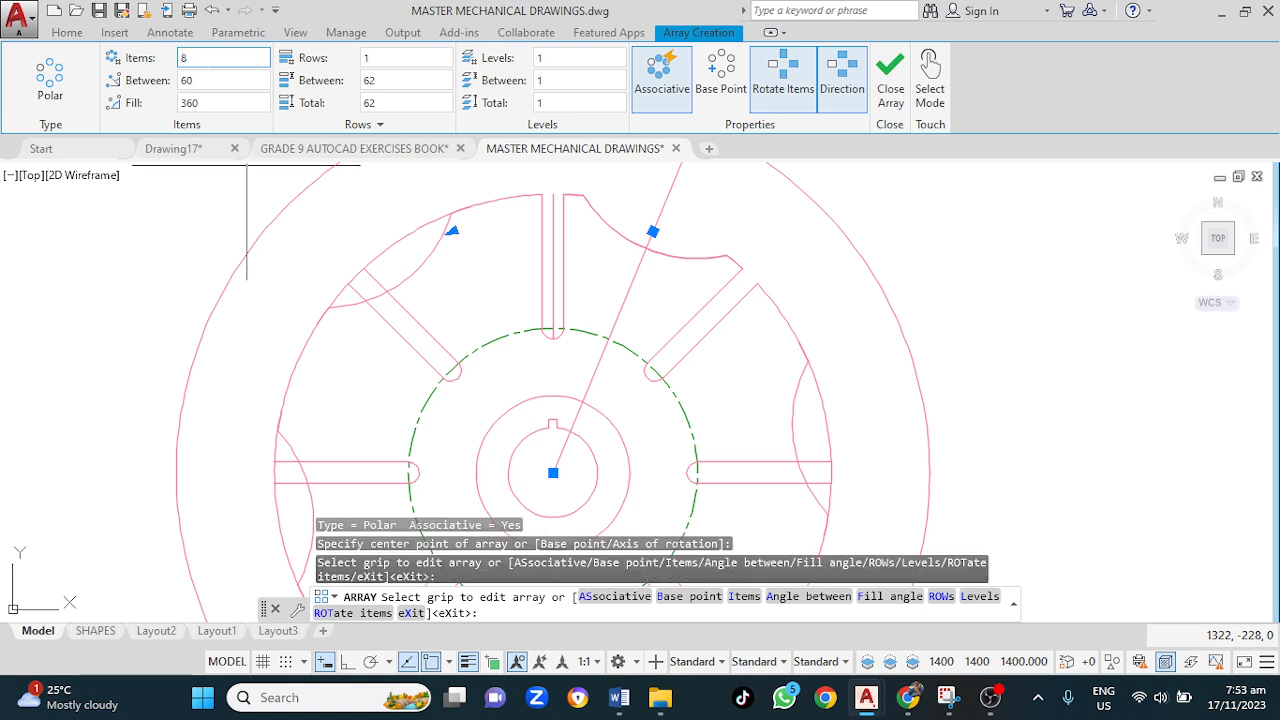
scroll(464, 364, down, 4)
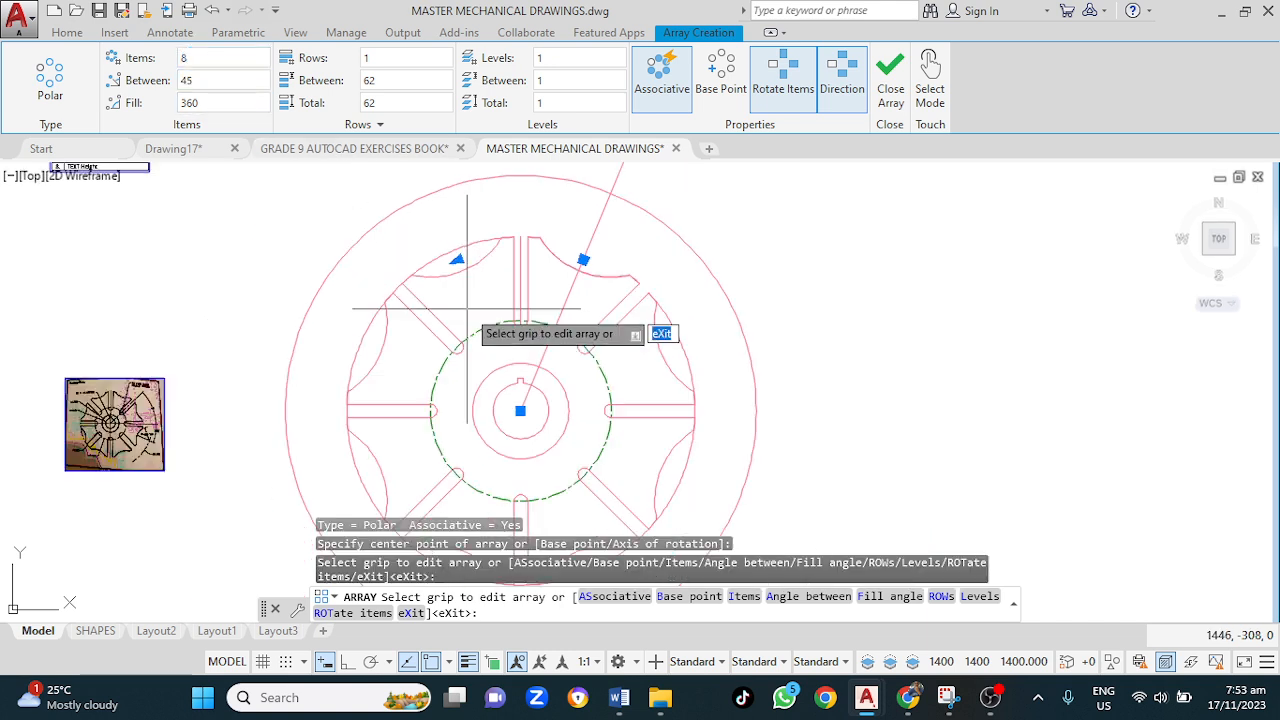
scroll(480, 415, up, 2)
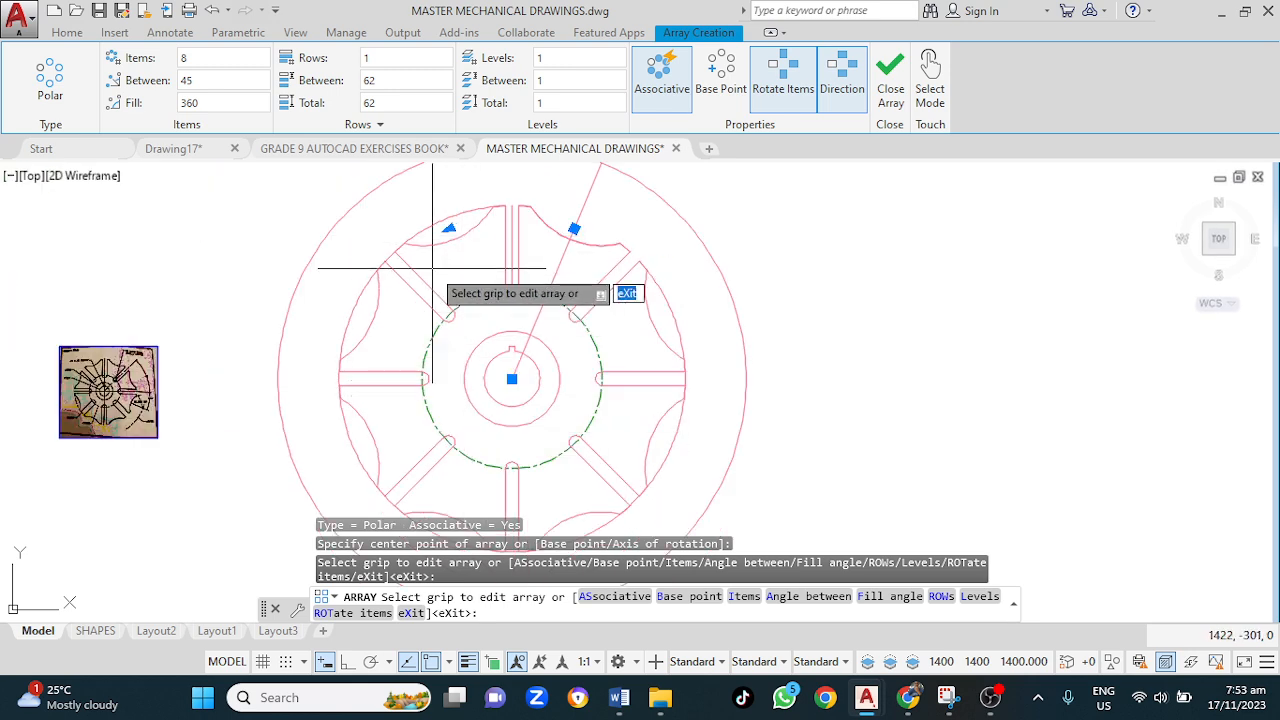
key(Escape)
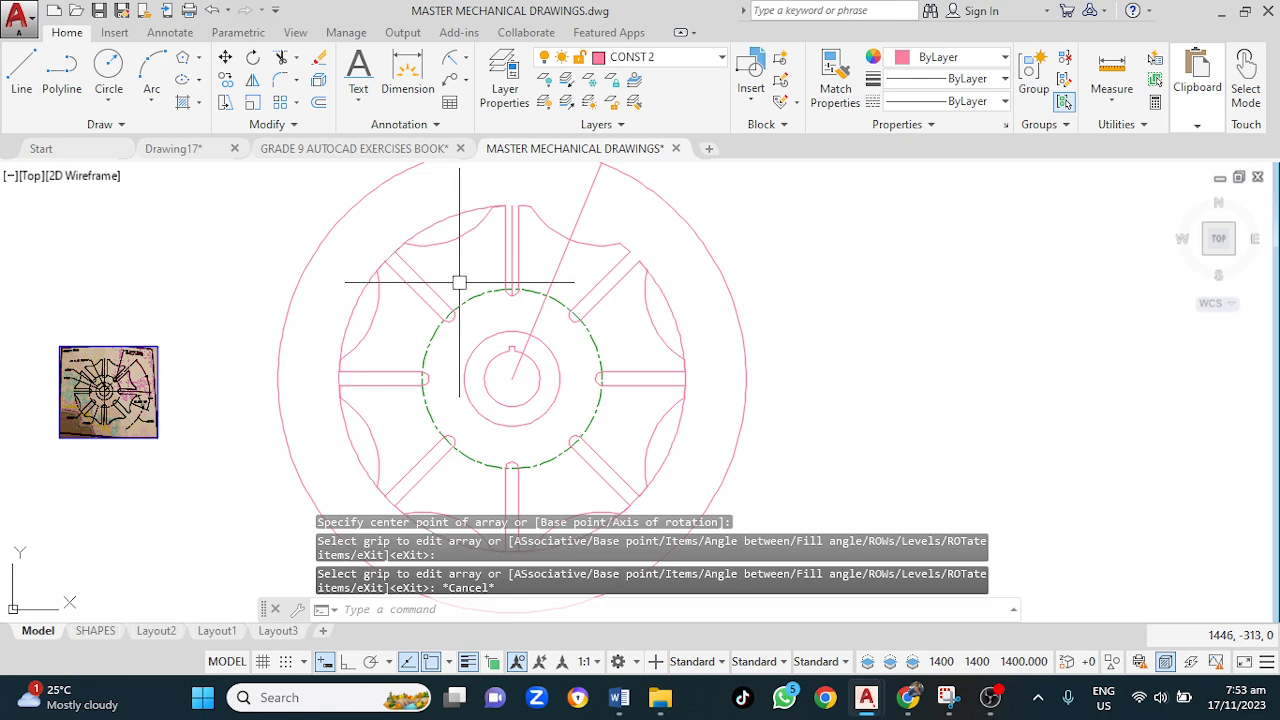
Step: Trim the leftover rim arcs outside the scallops and across the slot mouths along the plate's upper and left side
text(TR)
key(Return)
key(Return)
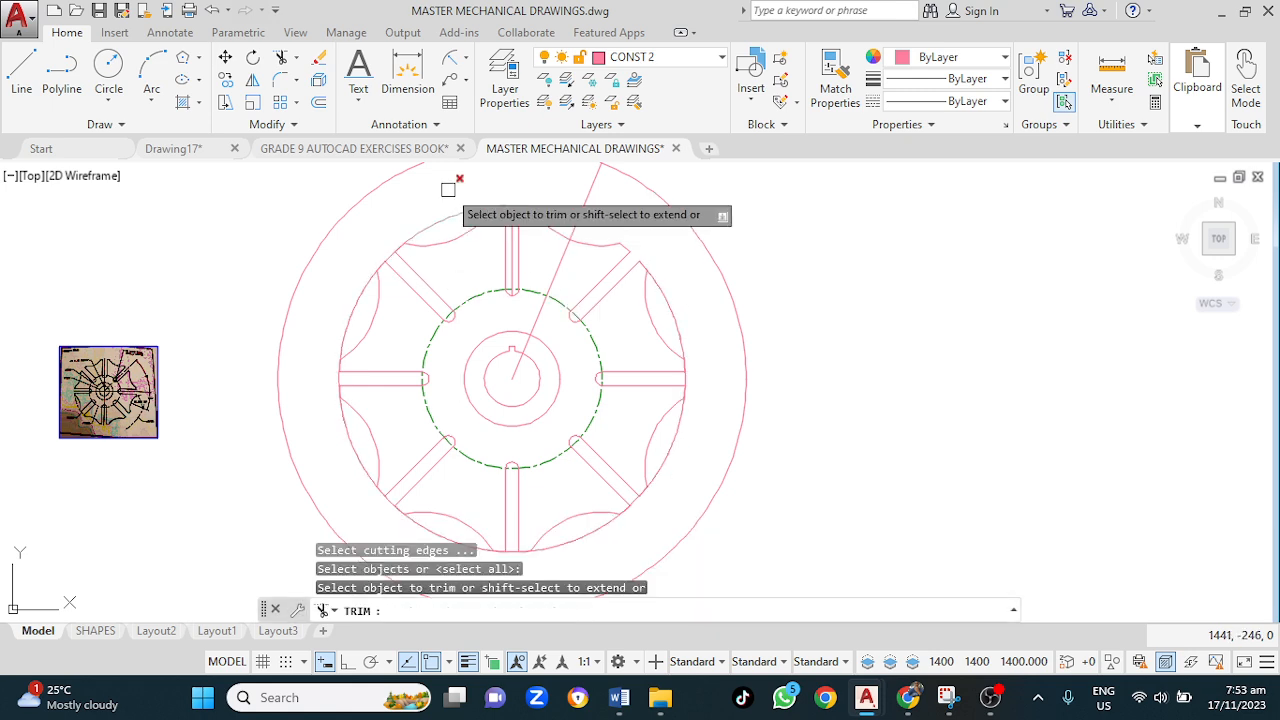
click(445, 219)
scroll(400, 260, up, 4)
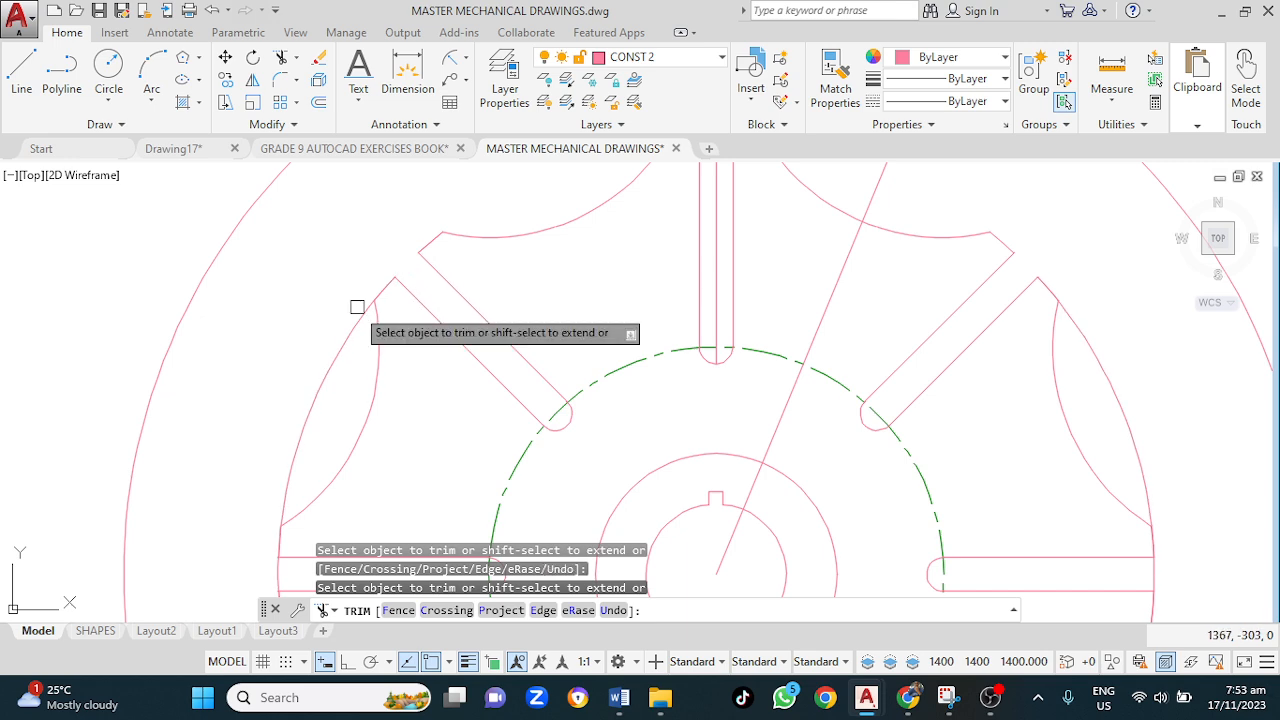
scroll(435, 454, down, 3)
scroll(435, 454, down, 2)
middle_drag(435, 454, 399, 156)
scroll(335, 186, up, 4)
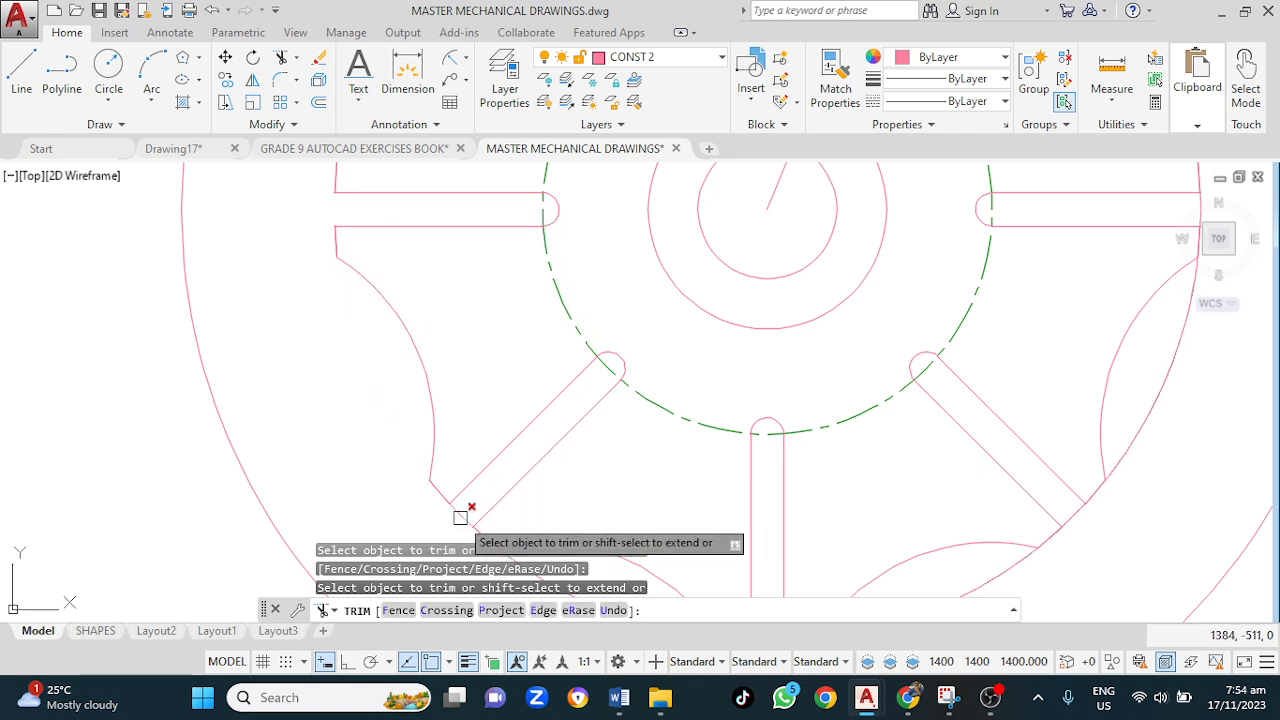
Step: Trim the leftover rim arcs around the lower vertical slot, including those across the slot mouths and outside both adjoining scallops
middle_drag(583, 470, 472, 165)
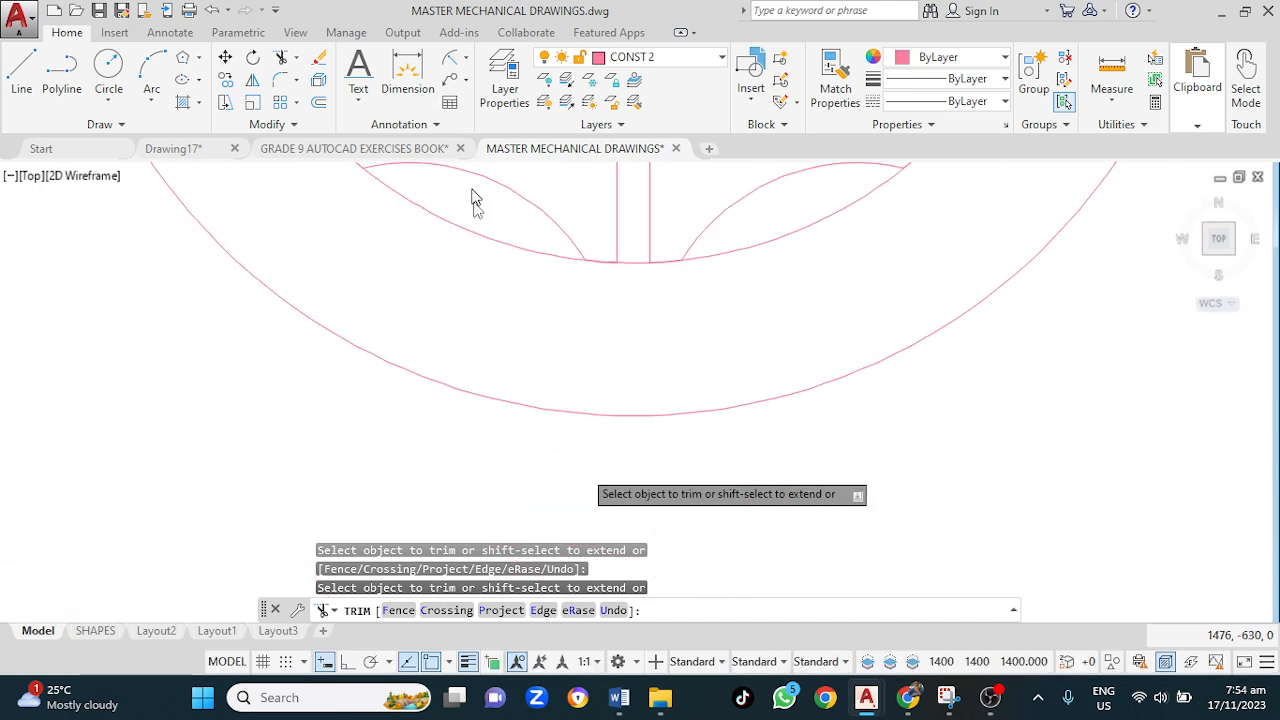
scroll(471, 229, down, 2)
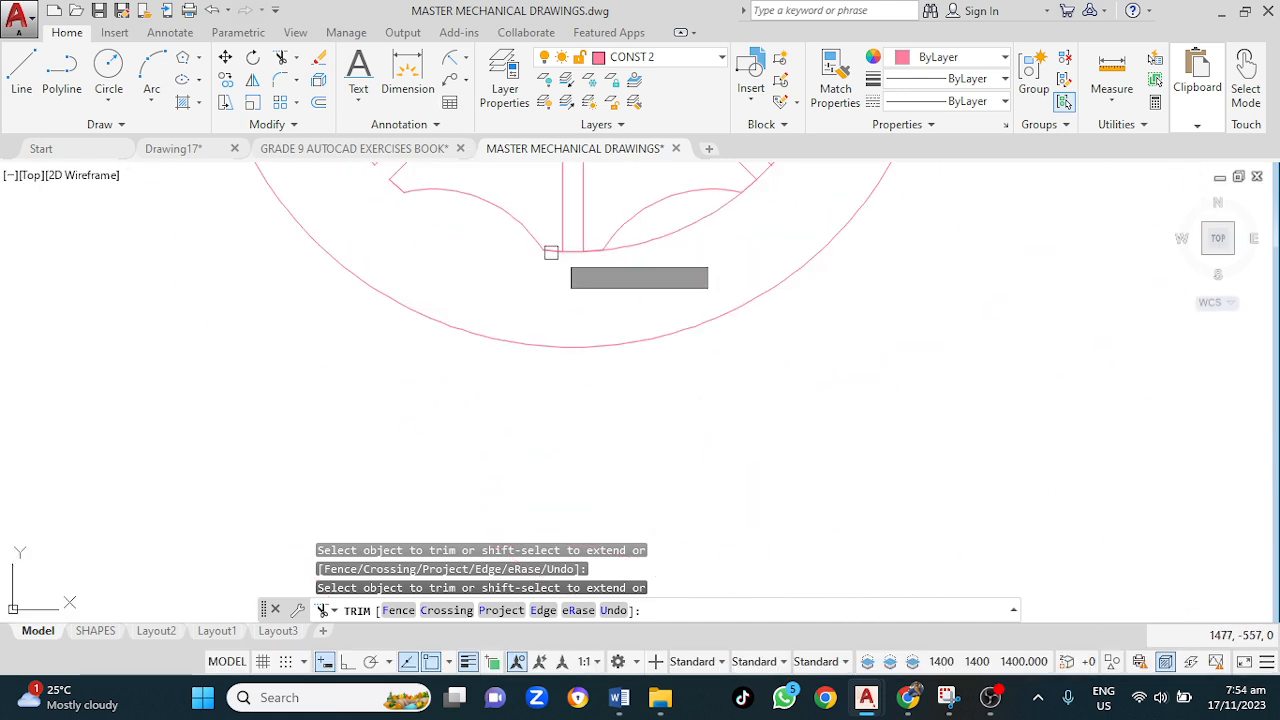
scroll(566, 250, up, 2)
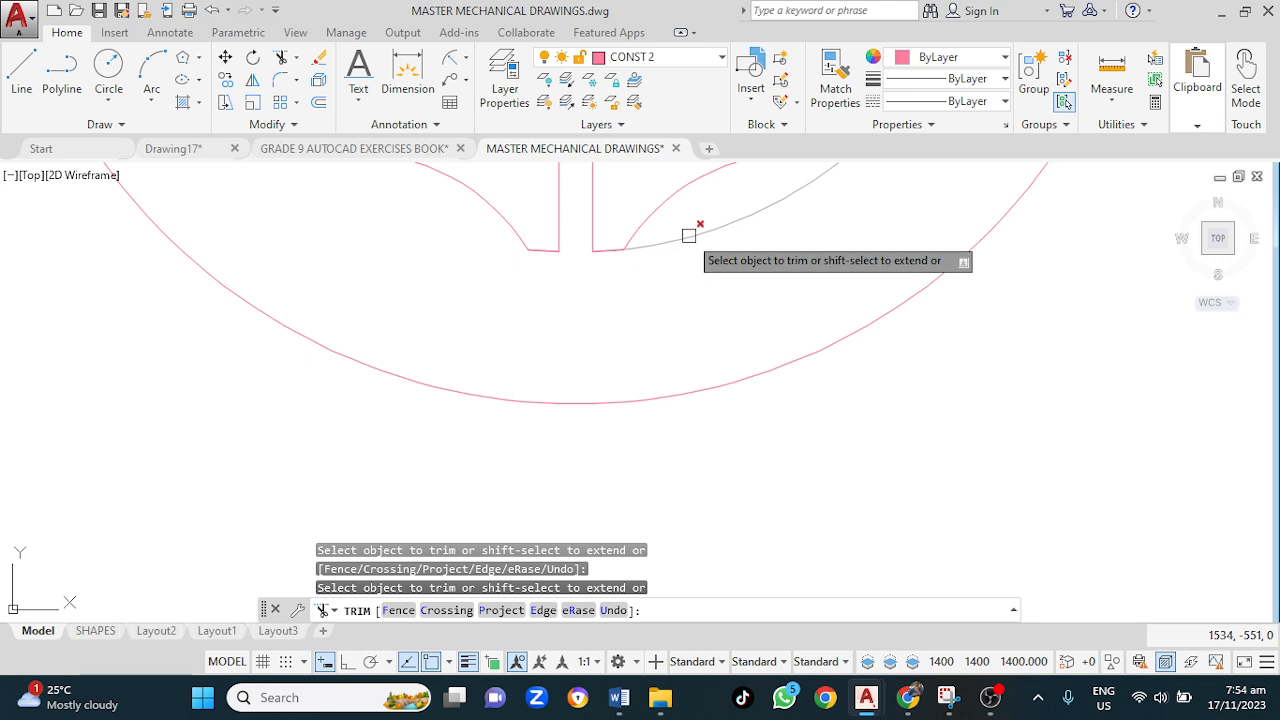
scroll(720, 250, down, 2)
mouse_move(728, 254)
middle_down()
mouse_move(568, 352)
mouse_move(350, 575)
middle_up()
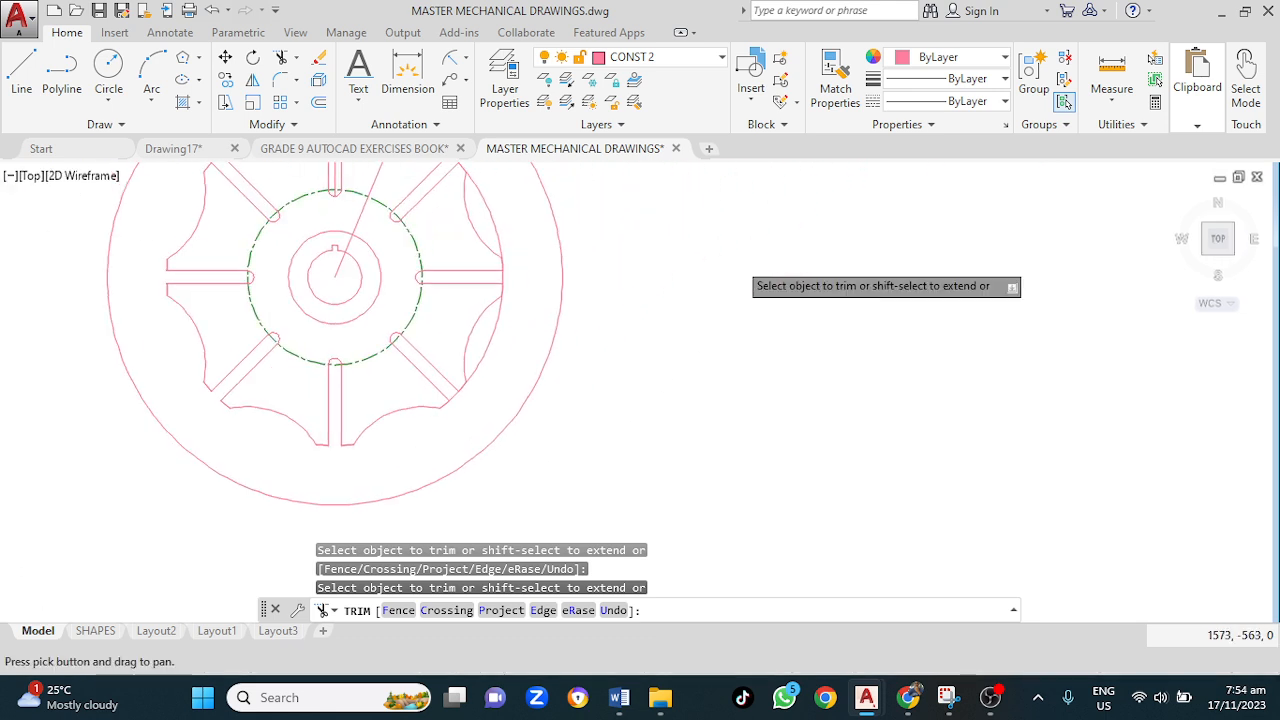
Step: Trim the remaining rim arcs outside the scallops and across the slot mouths on the plate's right side
scroll(445, 390, up, 2)
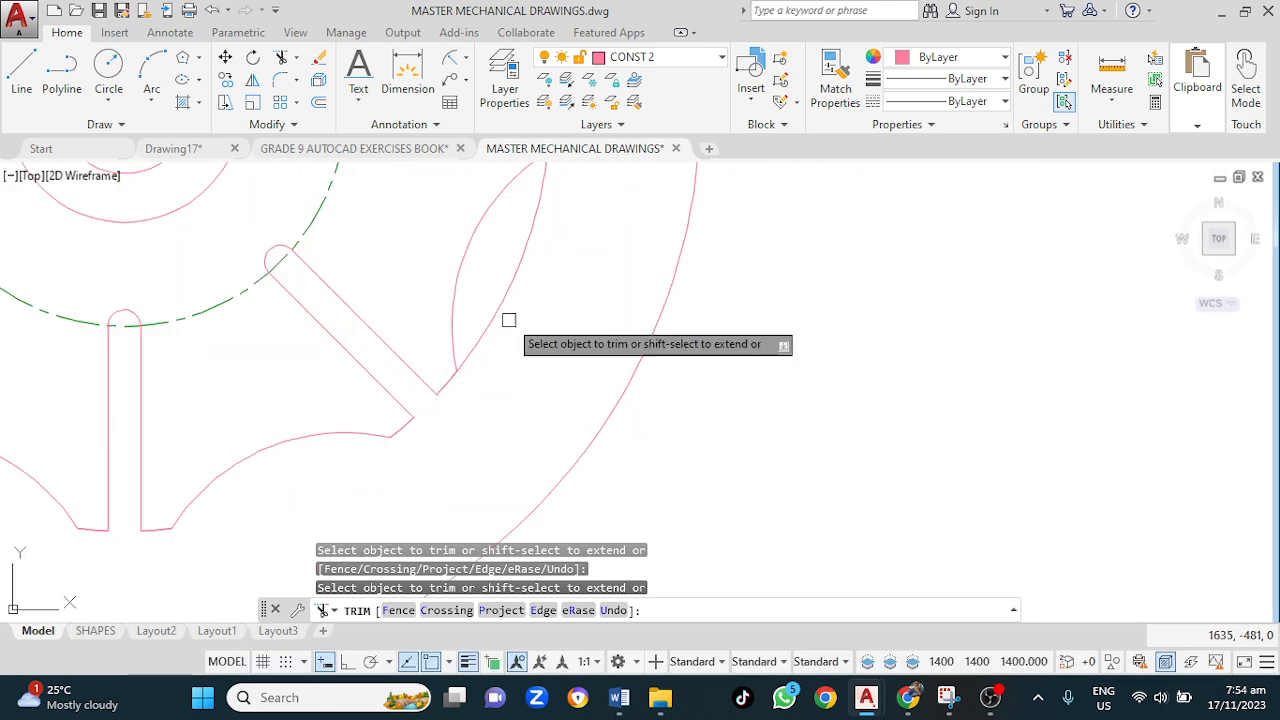
scroll(557, 299, down, 3)
middle_drag(557, 299, 531, 337)
scroll(417, 430, up, 4)
click(413, 366)
click(400, 227)
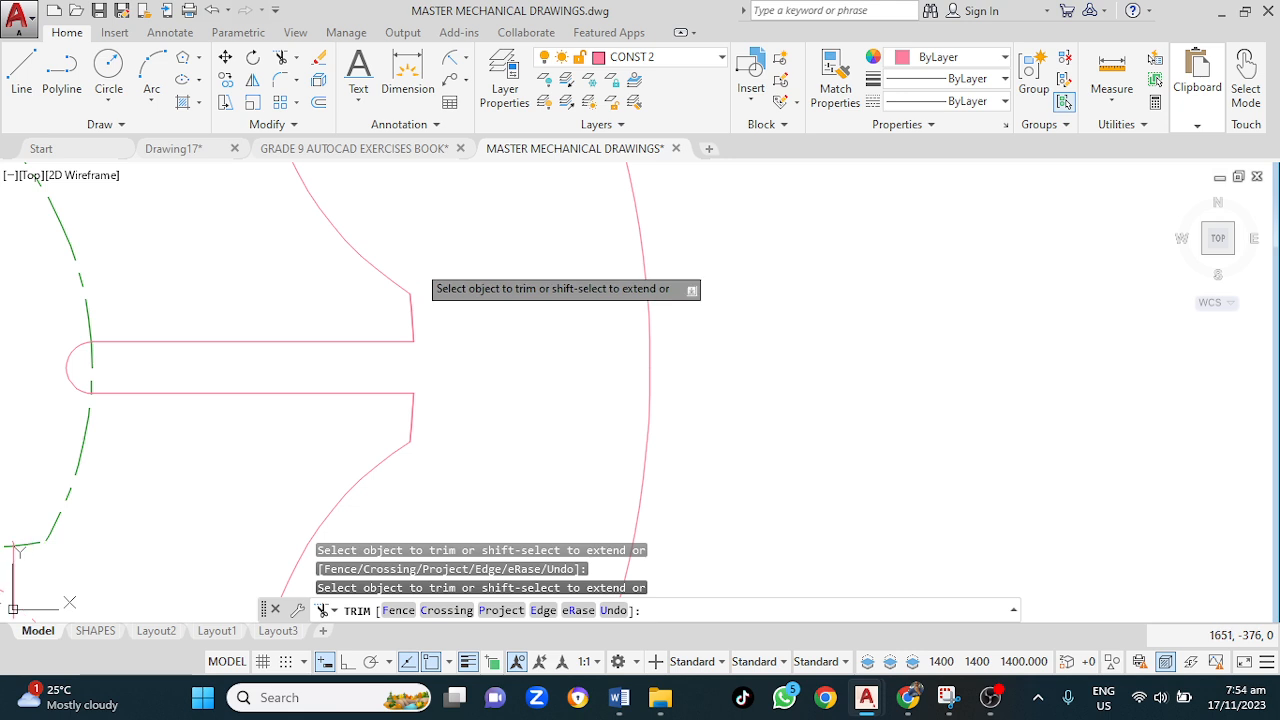
scroll(414, 268, down, 4)
mouse_move(433, 237)
middle_down()
mouse_move(434, 400)
mouse_move(449, 320)
mouse_move(649, 280)
mouse_move(681, 304)
middle_up()
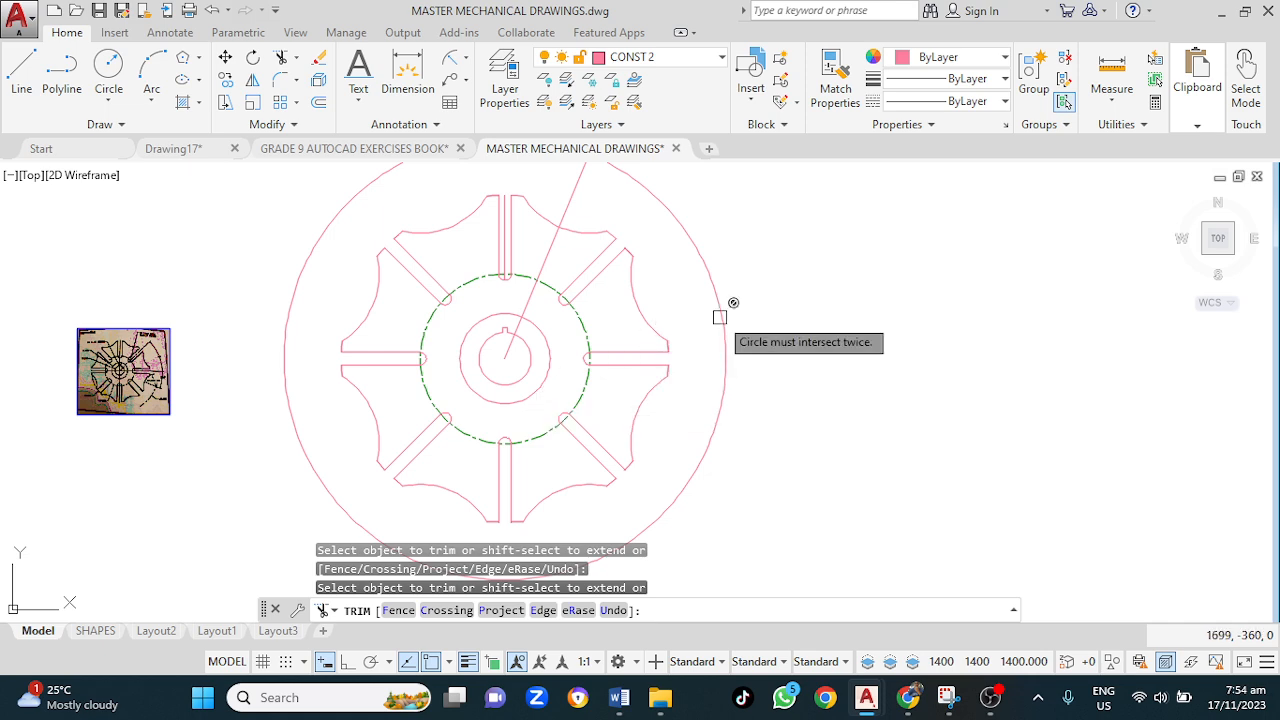
key(Escape)
Step: Check the plate against the Geneva Plate reference image, and explode the polar array of eight radial slots
middle_drag(226, 374, 553, 367)
scroll(453, 350, up, 5)
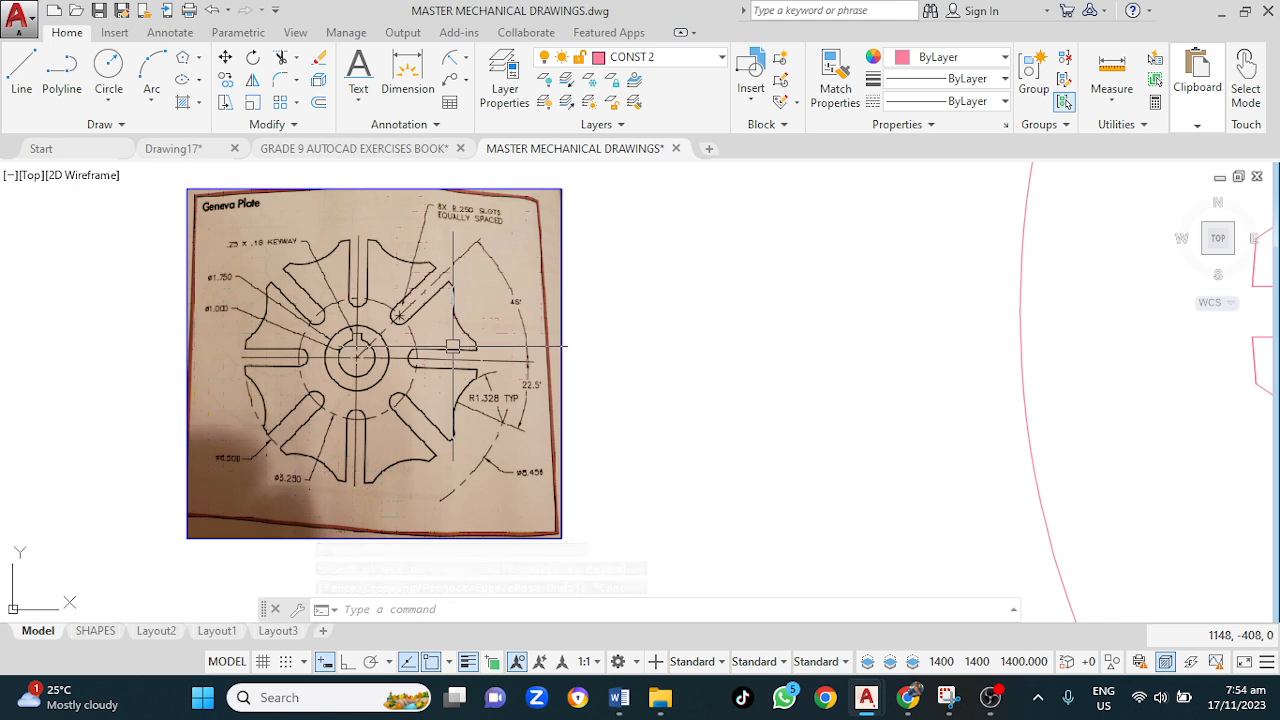
scroll(453, 350, down, 3)
scroll(453, 346, down, 2)
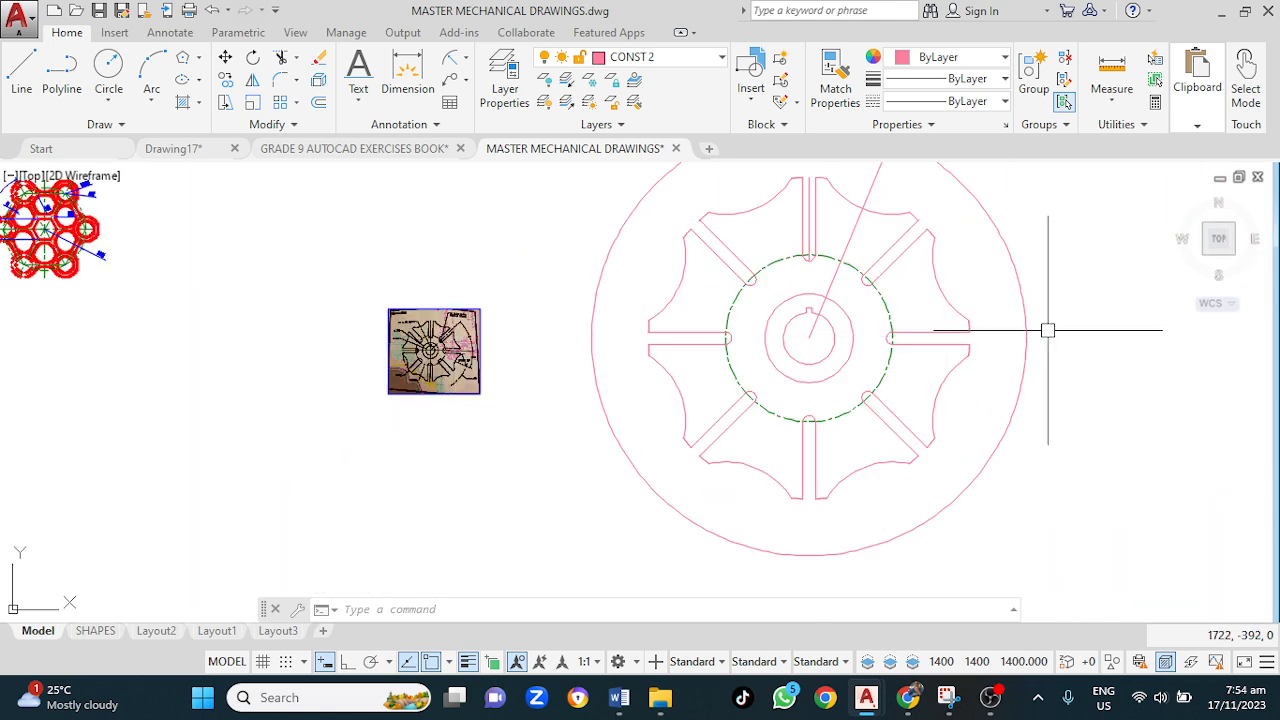
mouse_move(1033, 418)
middle_down()
mouse_move(891, 449)
mouse_move(764, 497)
middle_up()
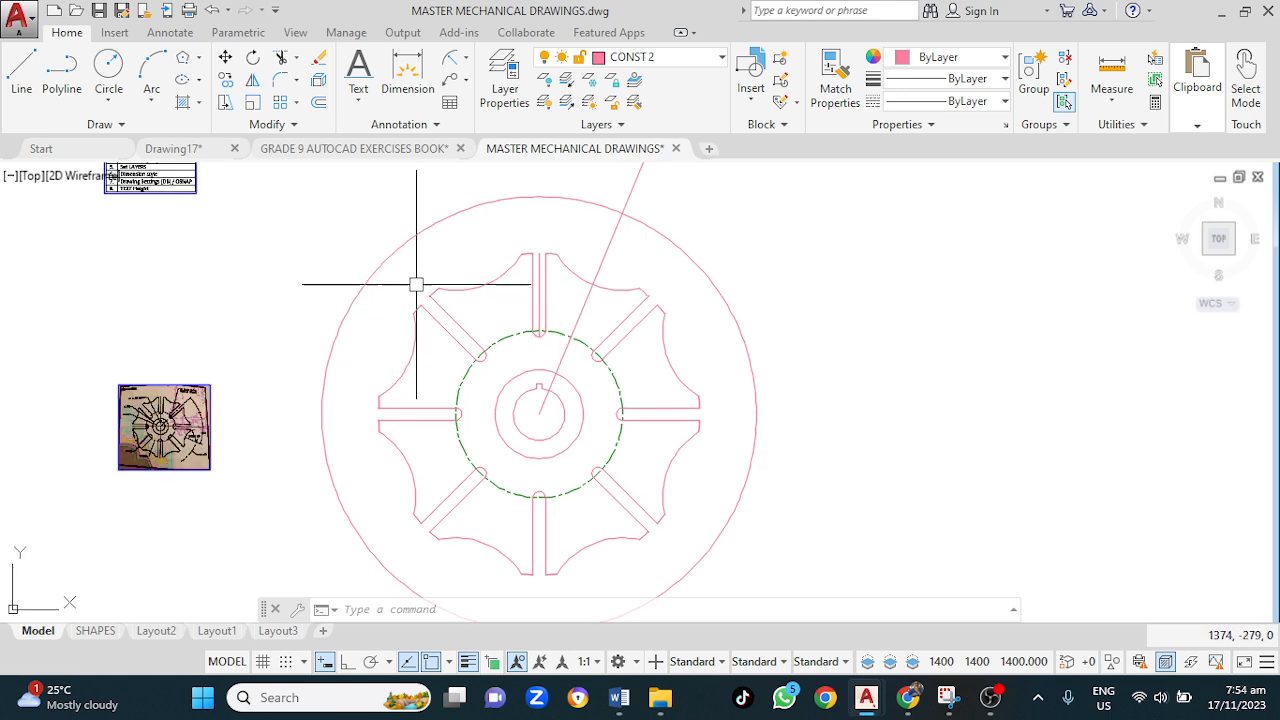
mouse_move(407, 282)
mouse_down()
mouse_move(425, 262)
mouse_move(530, 228)
mouse_move(662, 261)
mouse_move(734, 371)
mouse_move(754, 463)
mouse_move(711, 543)
mouse_move(680, 566)
mouse_move(560, 576)
mouse_move(456, 546)
mouse_move(409, 503)
mouse_move(370, 390)
mouse_move(356, 403)
mouse_up()
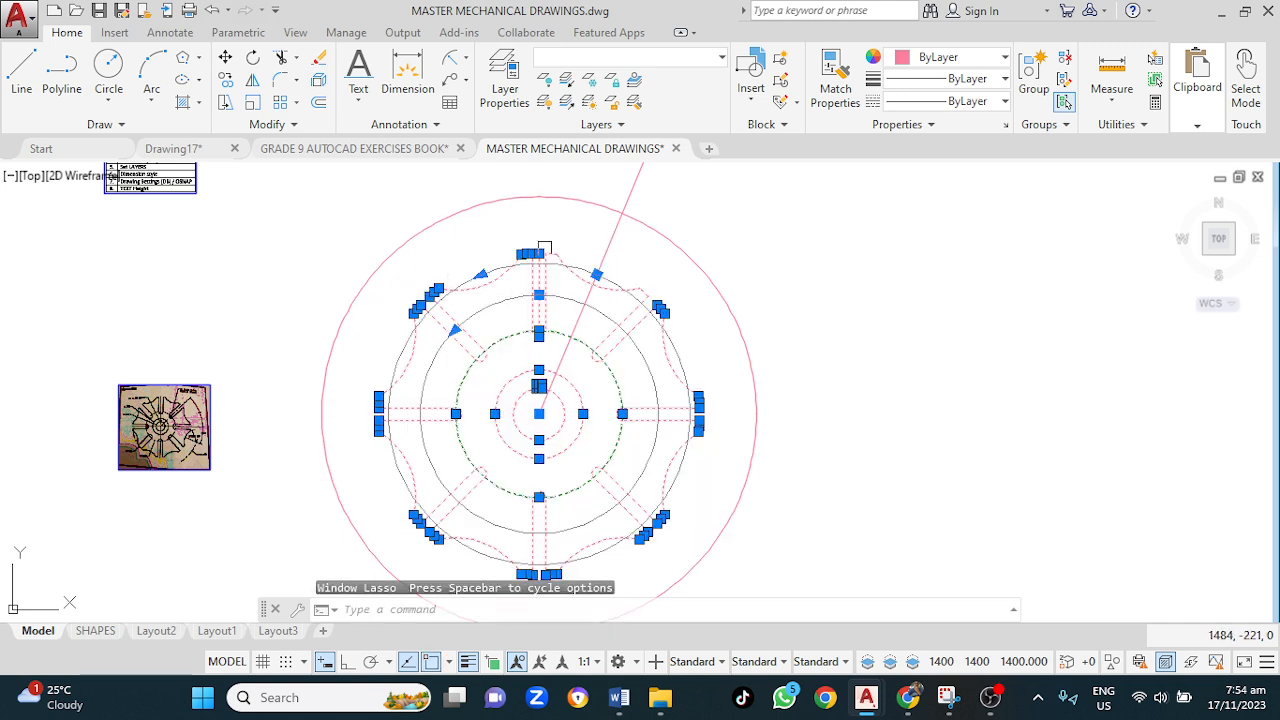
key(Escape)
click(539, 295)
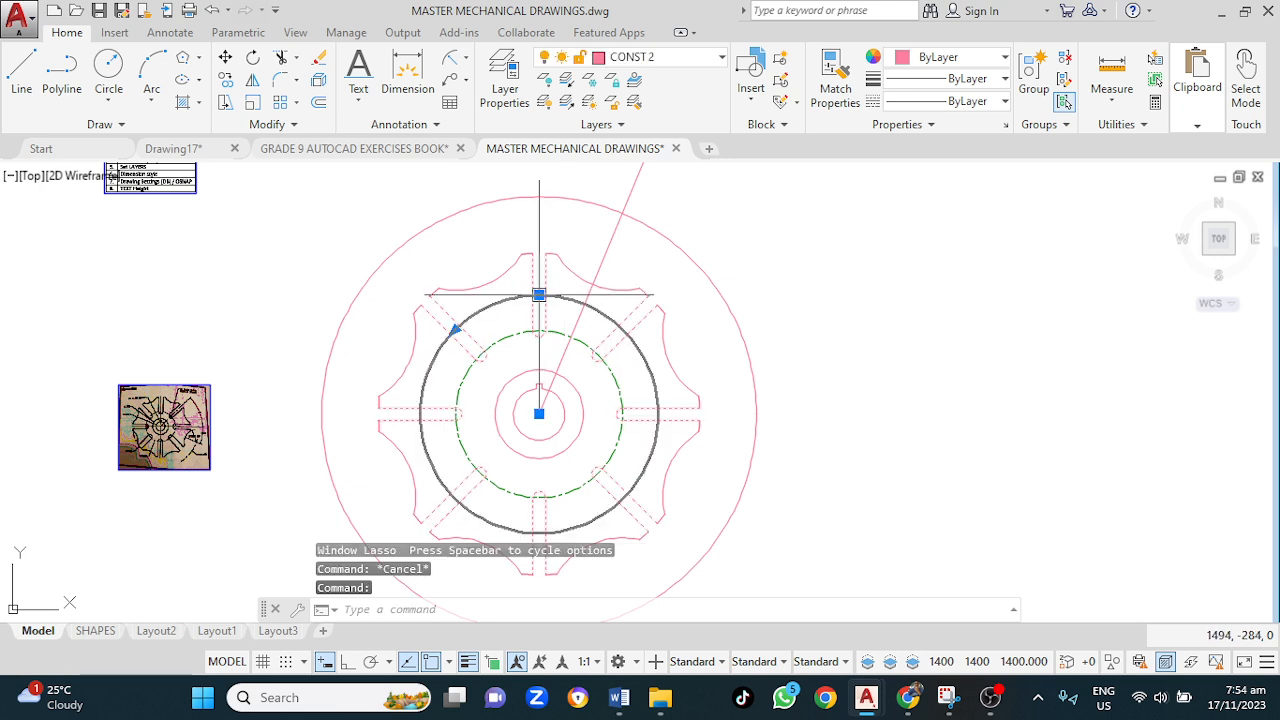
mouse_move(539, 295)
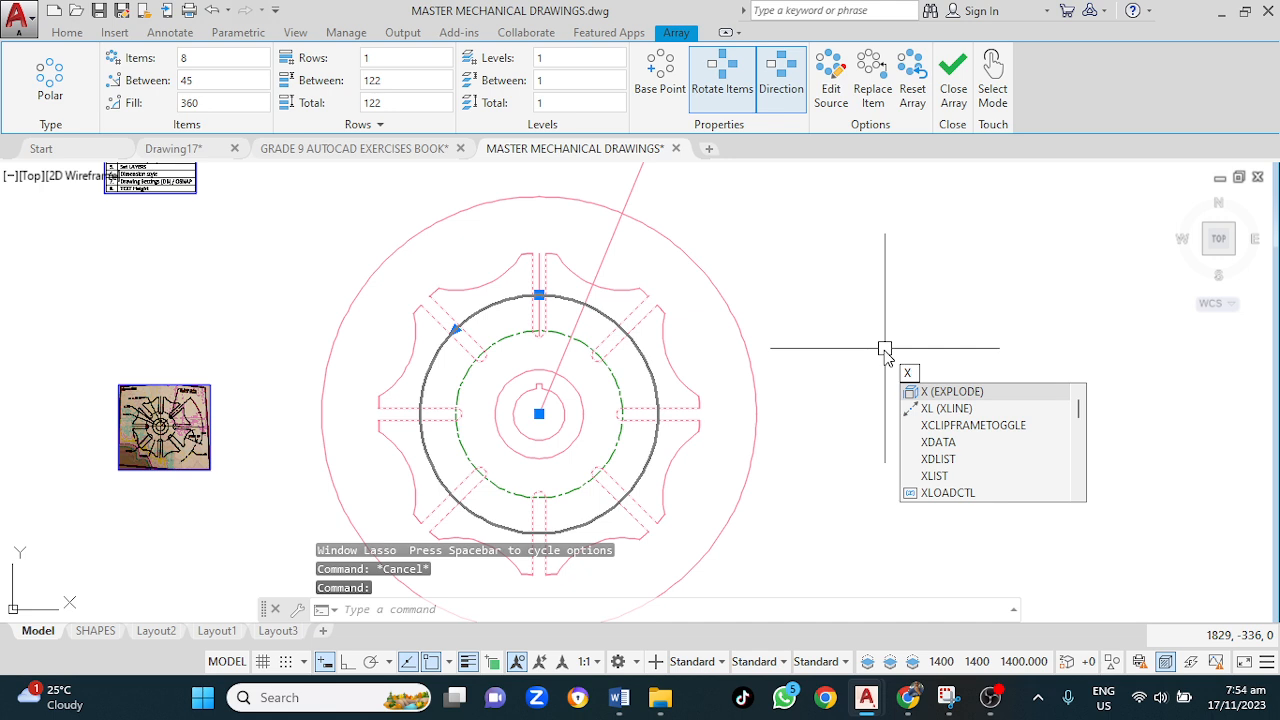
key(Return)
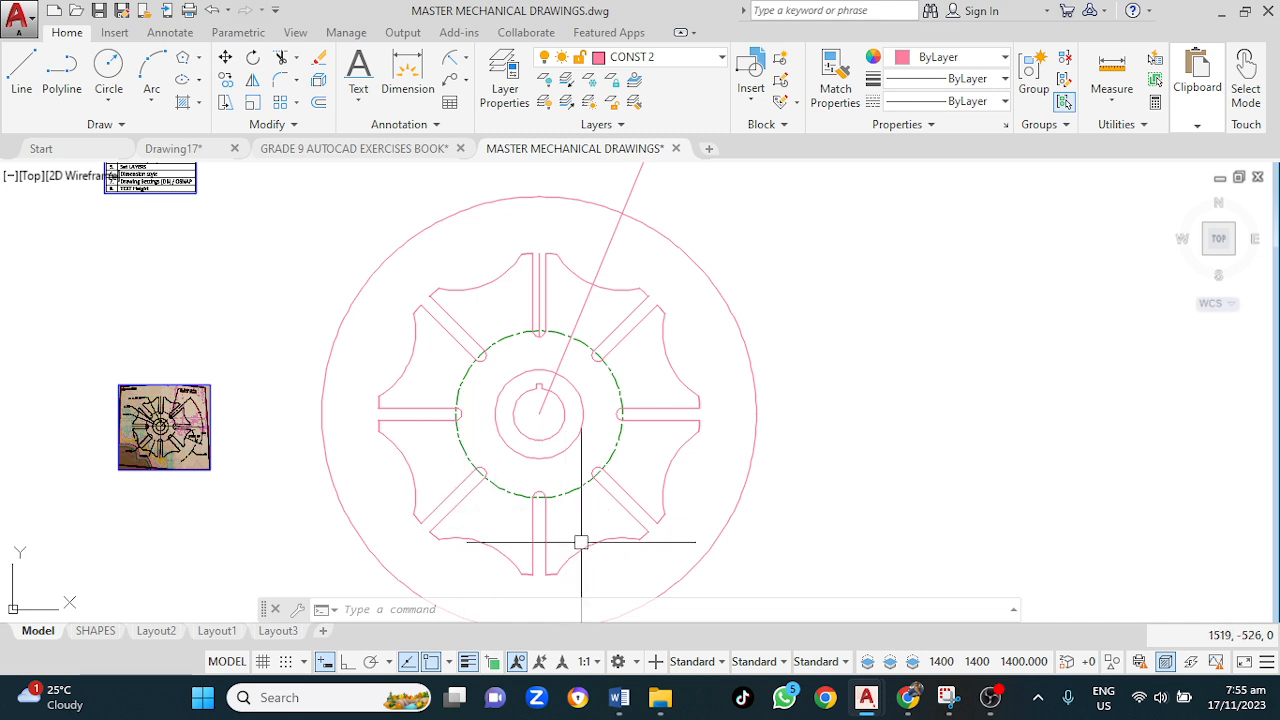
Step: Erase the inclined construction line running from the hub centre past the large outer circle
scroll(597, 245, down, 3)
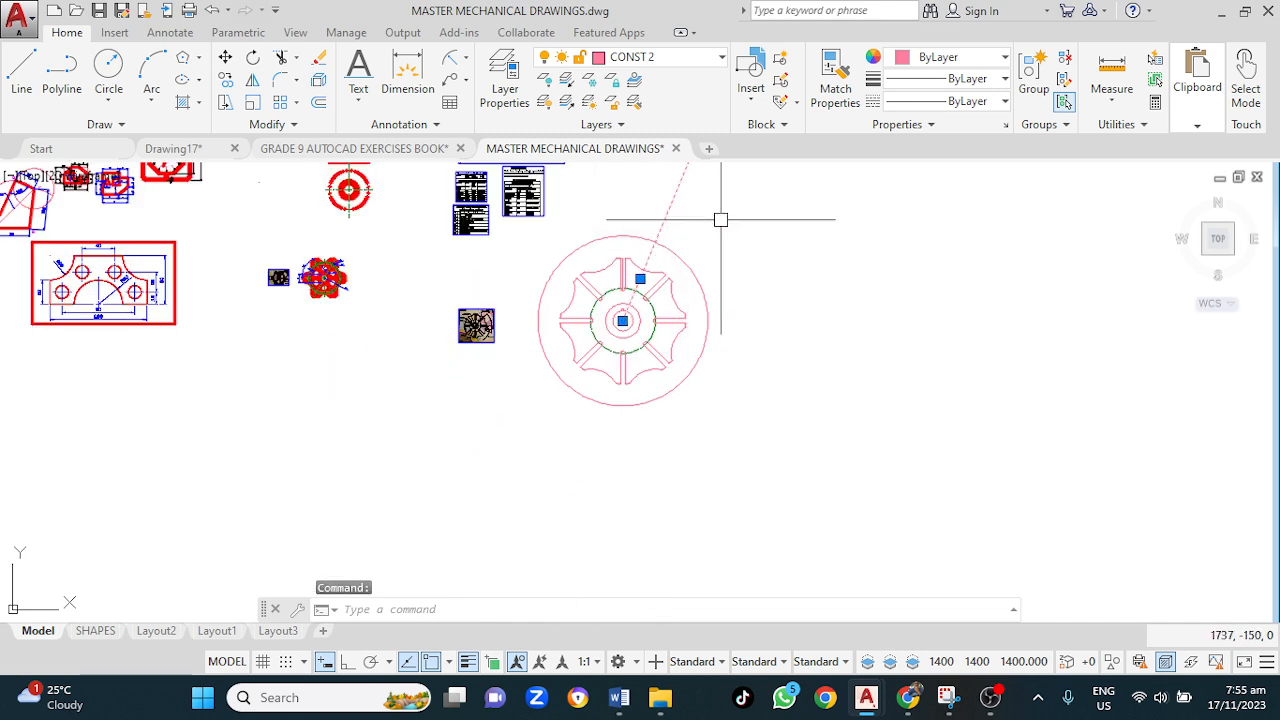
key(Delete)
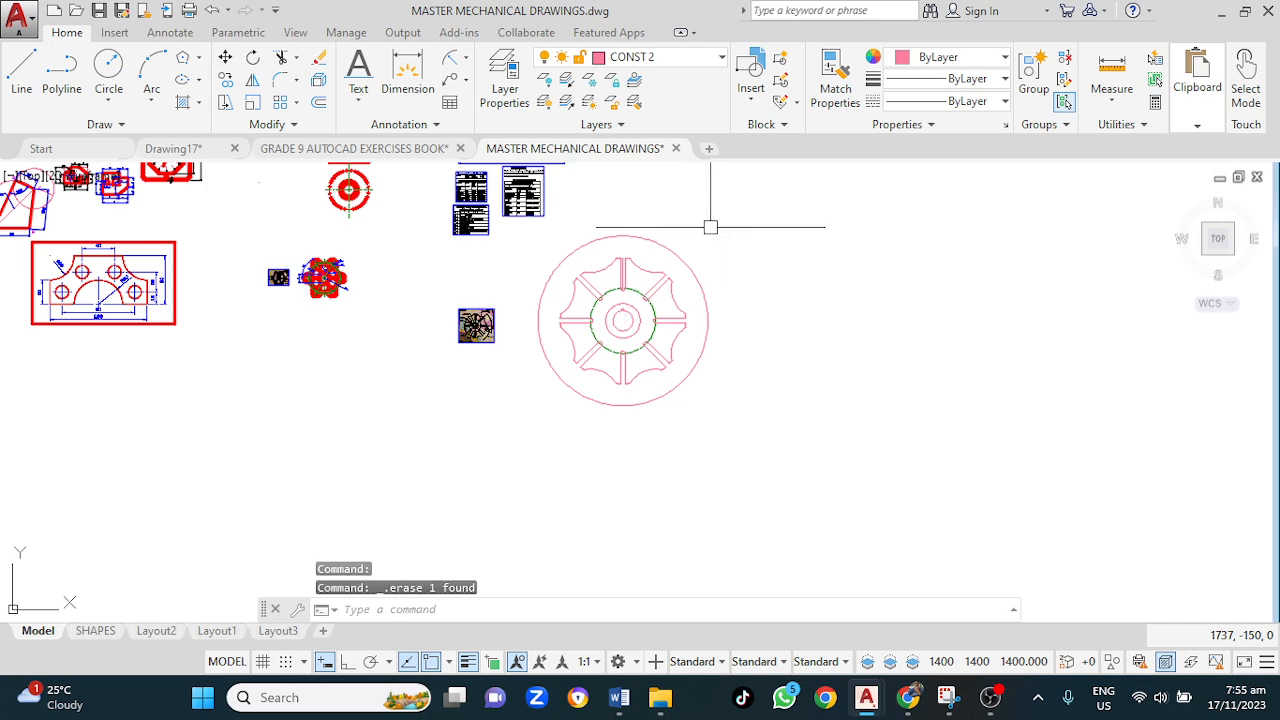
mouse_move(751, 299)
middle_down()
mouse_move(766, 343)
mouse_move(706, 437)
middle_up()
scroll(586, 337, up, 4)
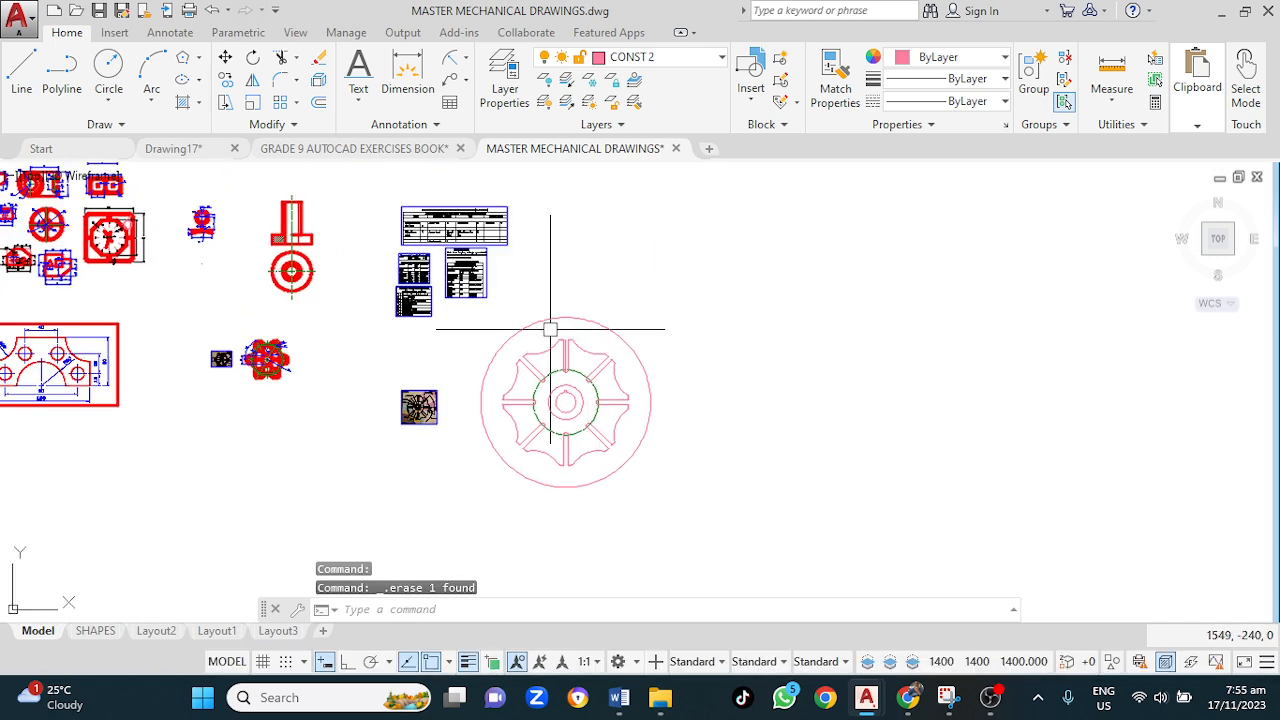
click(378, 310)
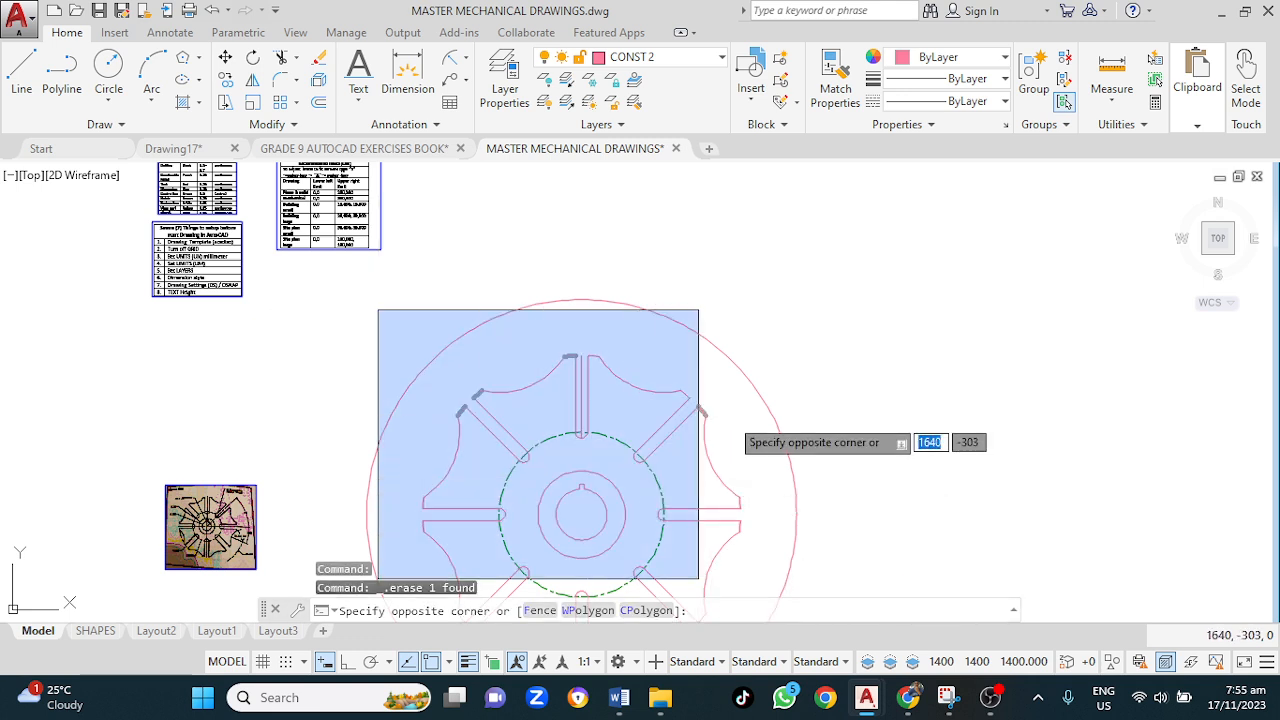
middle_drag(751, 523, 737, 346)
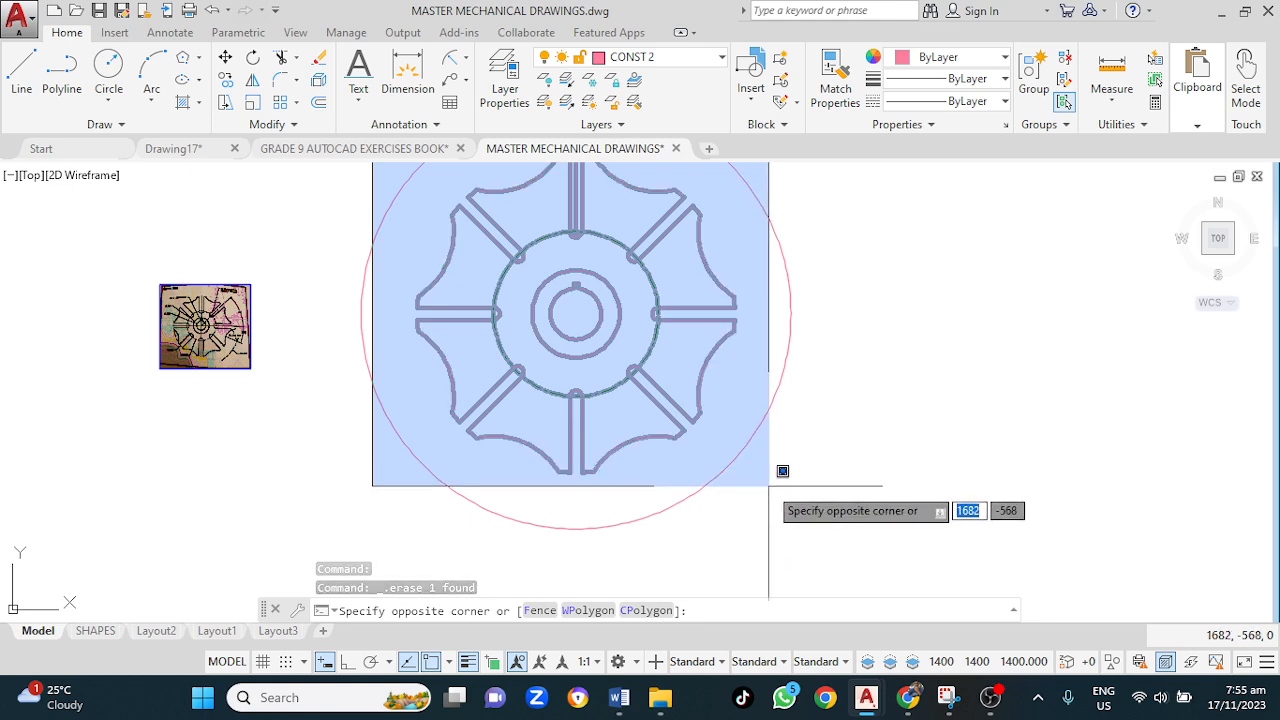
key(Escape)
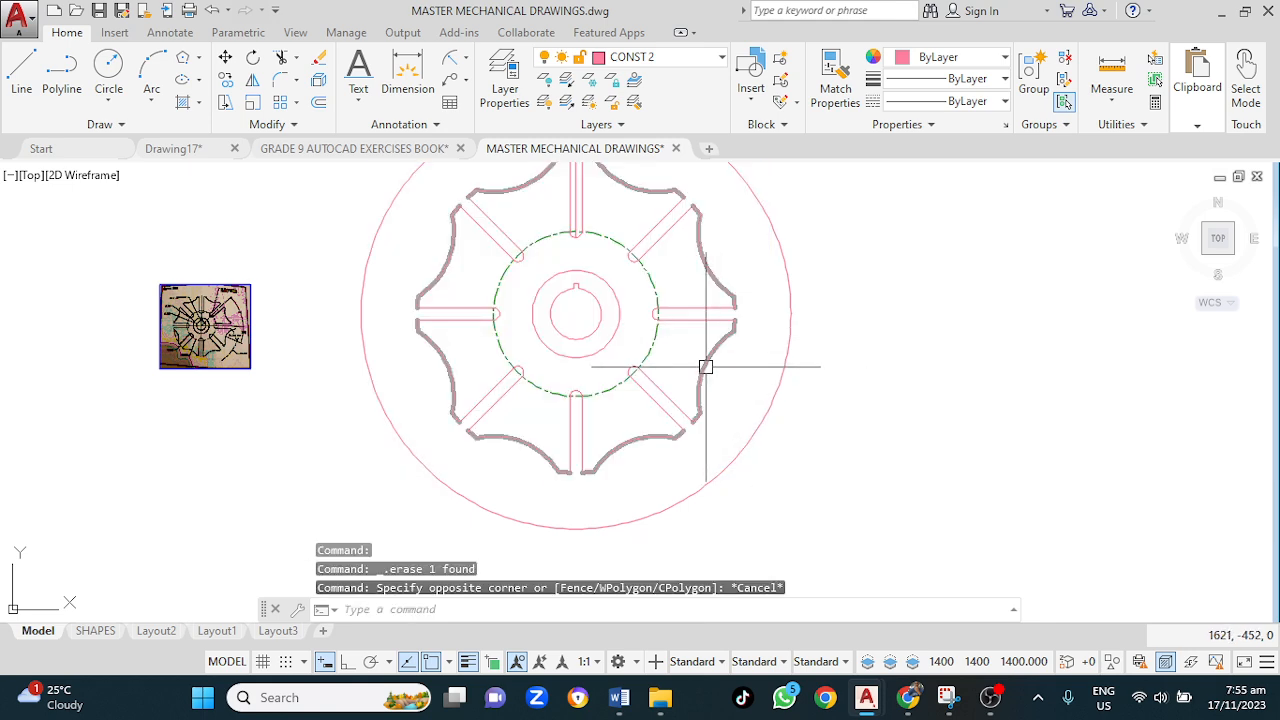
Step: Explode the polar array of scalloped edge arcs into separate objects
click(704, 366)
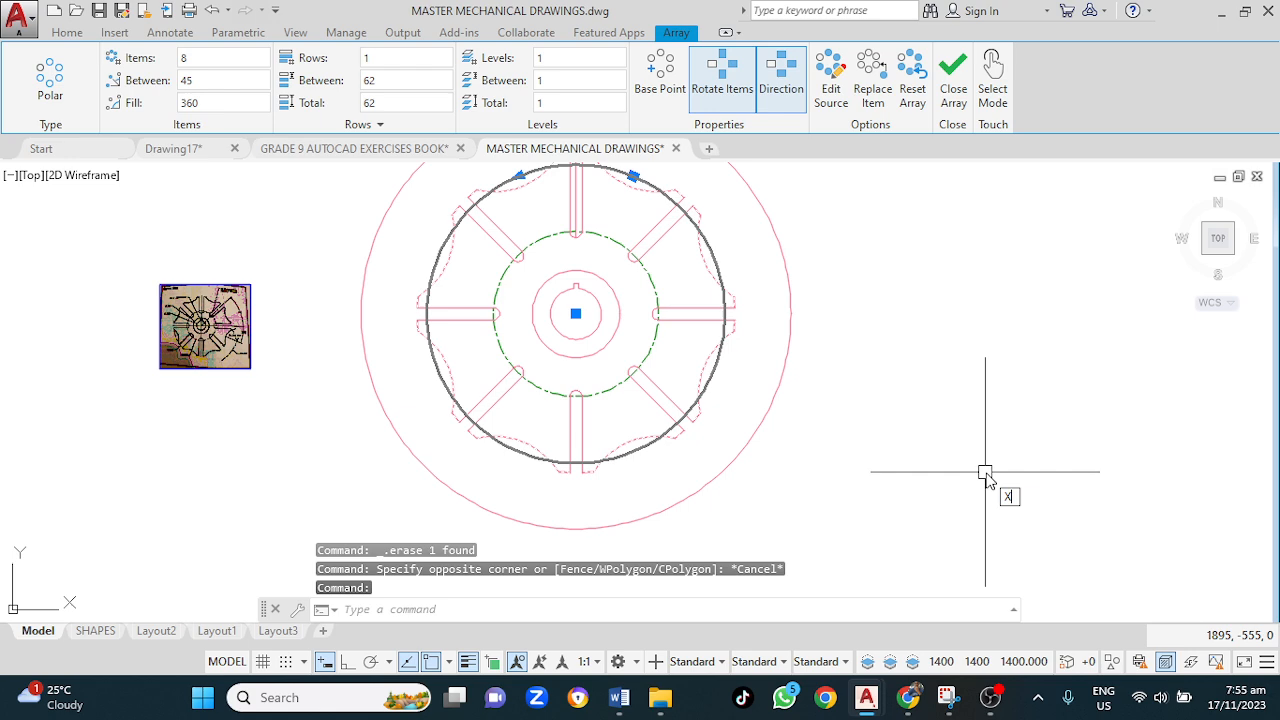
key(Return)
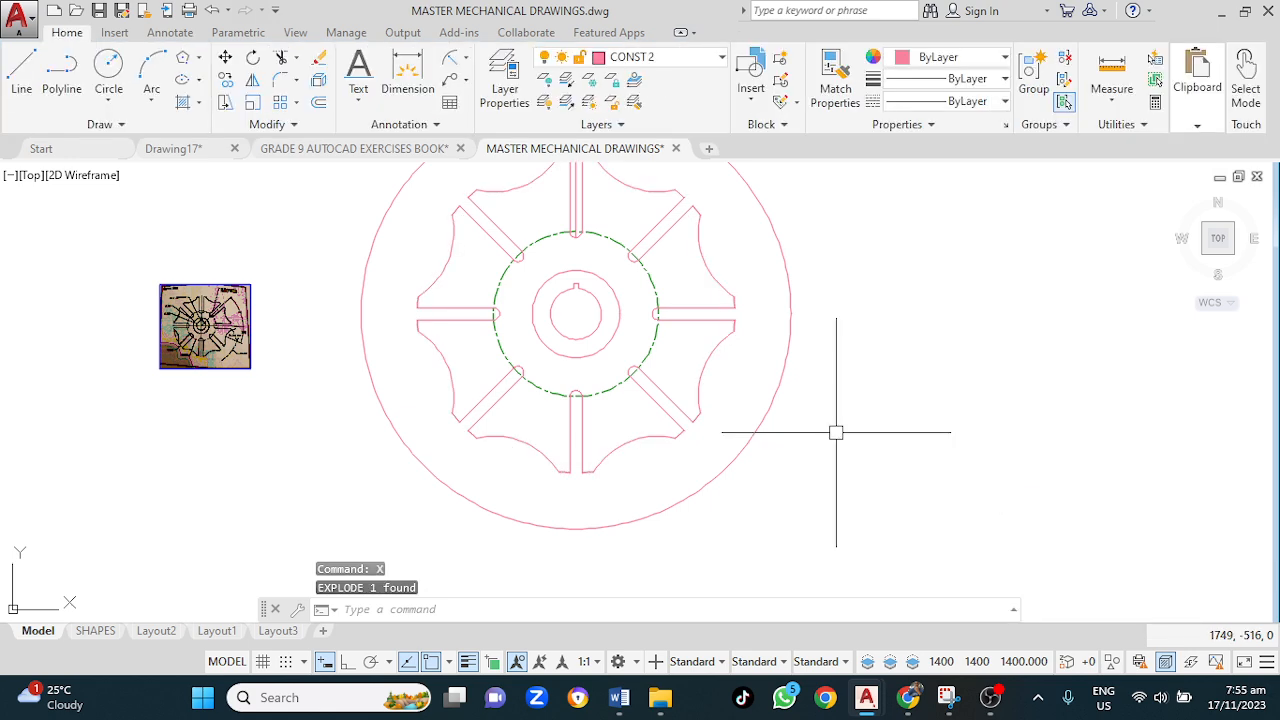
scroll(796, 404, down, 3)
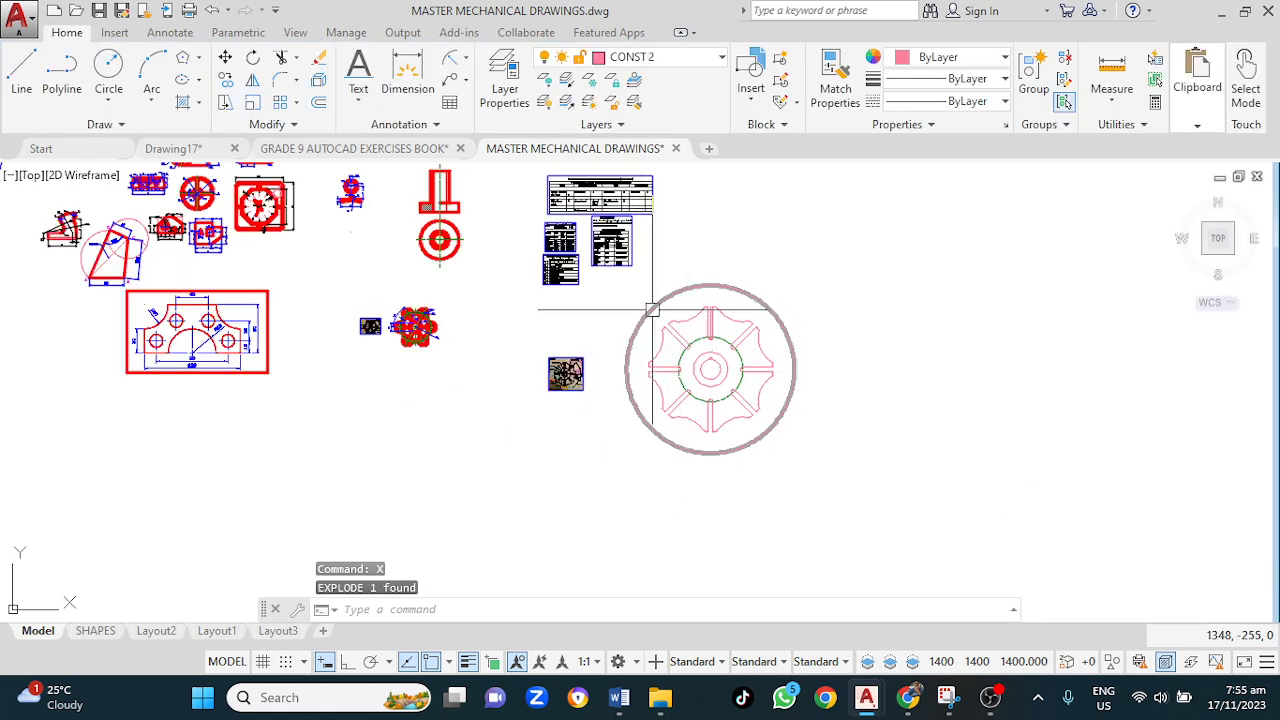
Step: Move all plate geometry inside the large outer circle to the layer OUTLINE P&S
scroll(645, 300, up, 3)
click(626, 265)
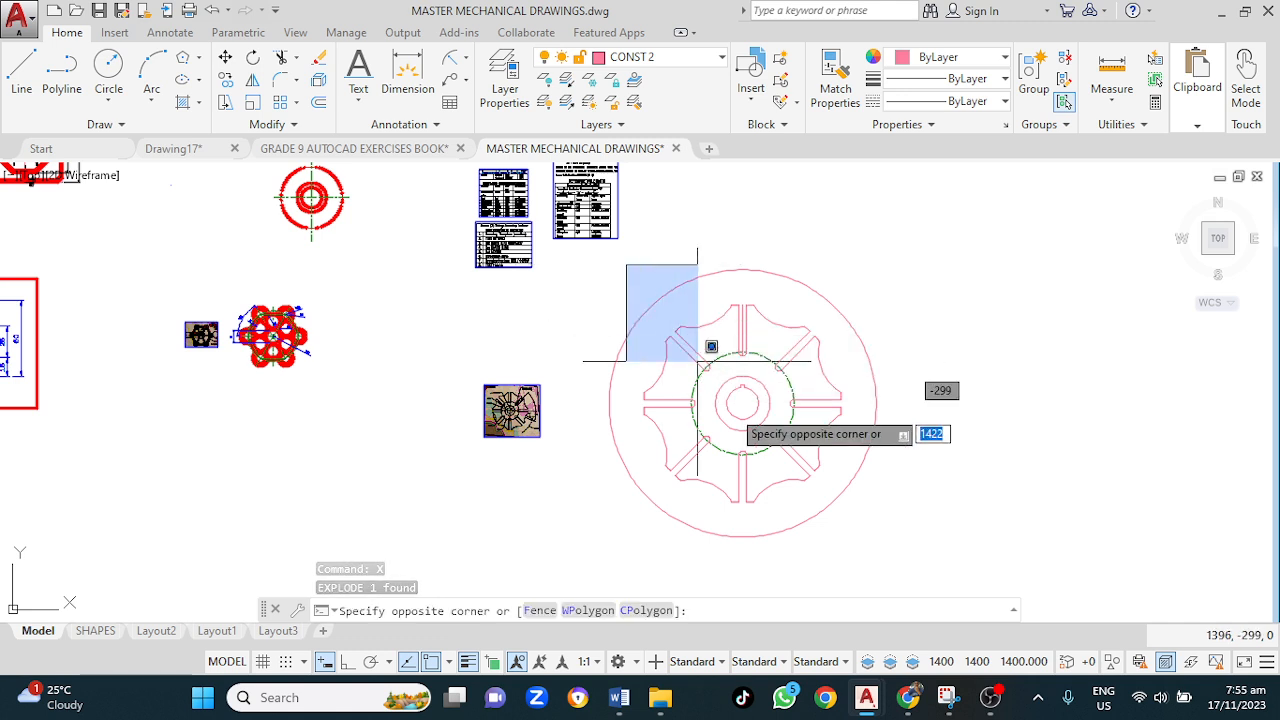
click(851, 541)
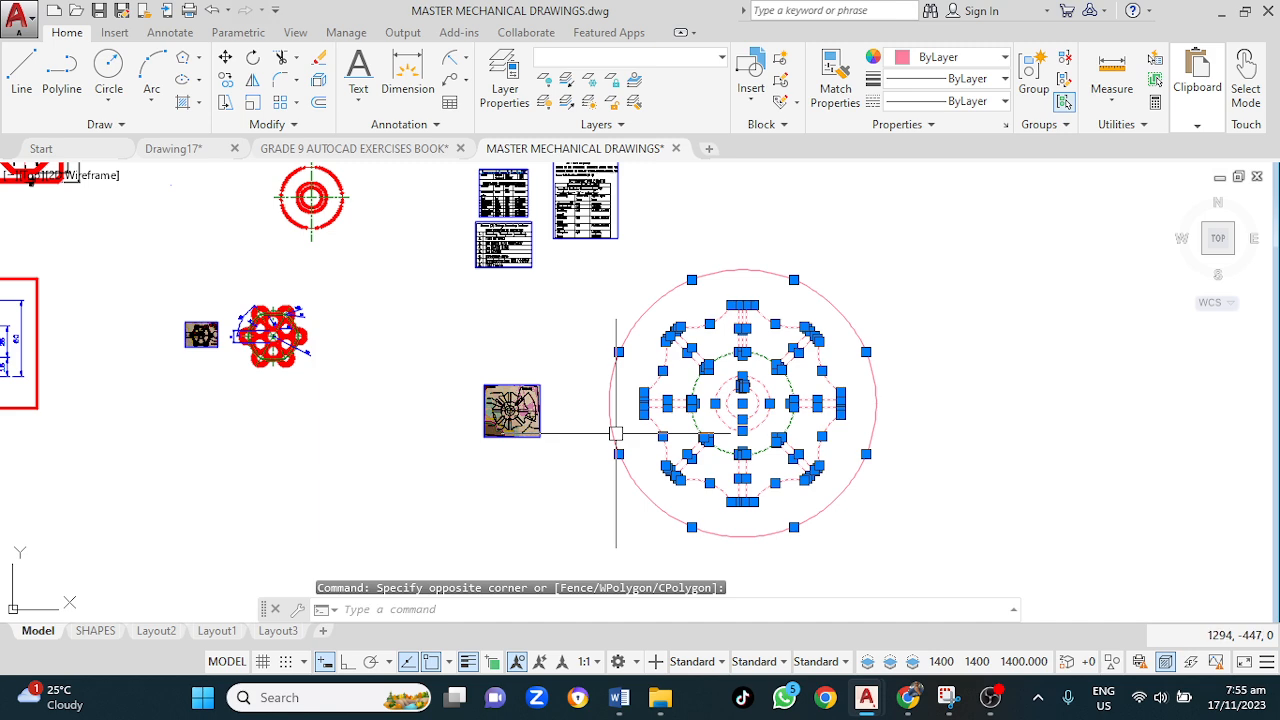
click(662, 64)
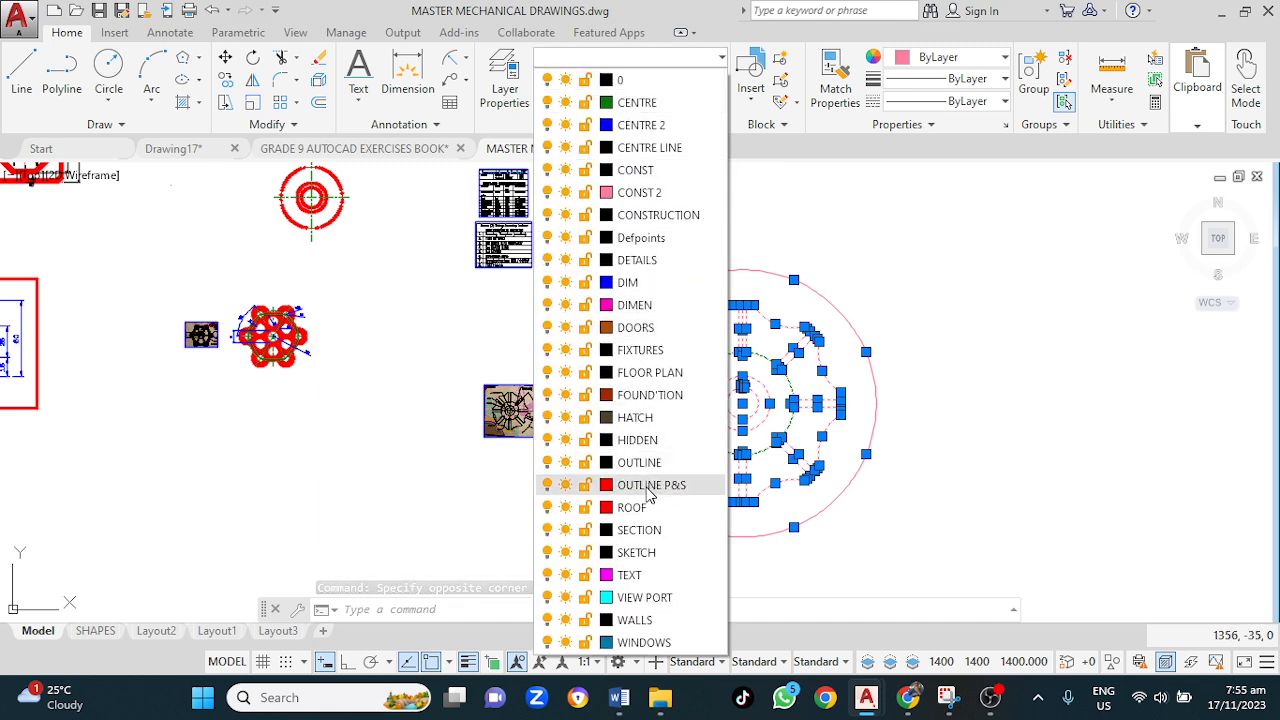
click(651, 485)
key(Escape)
Step: Erase the leftover vertical centre line inside the upper slot
scroll(750, 372, up, 4)
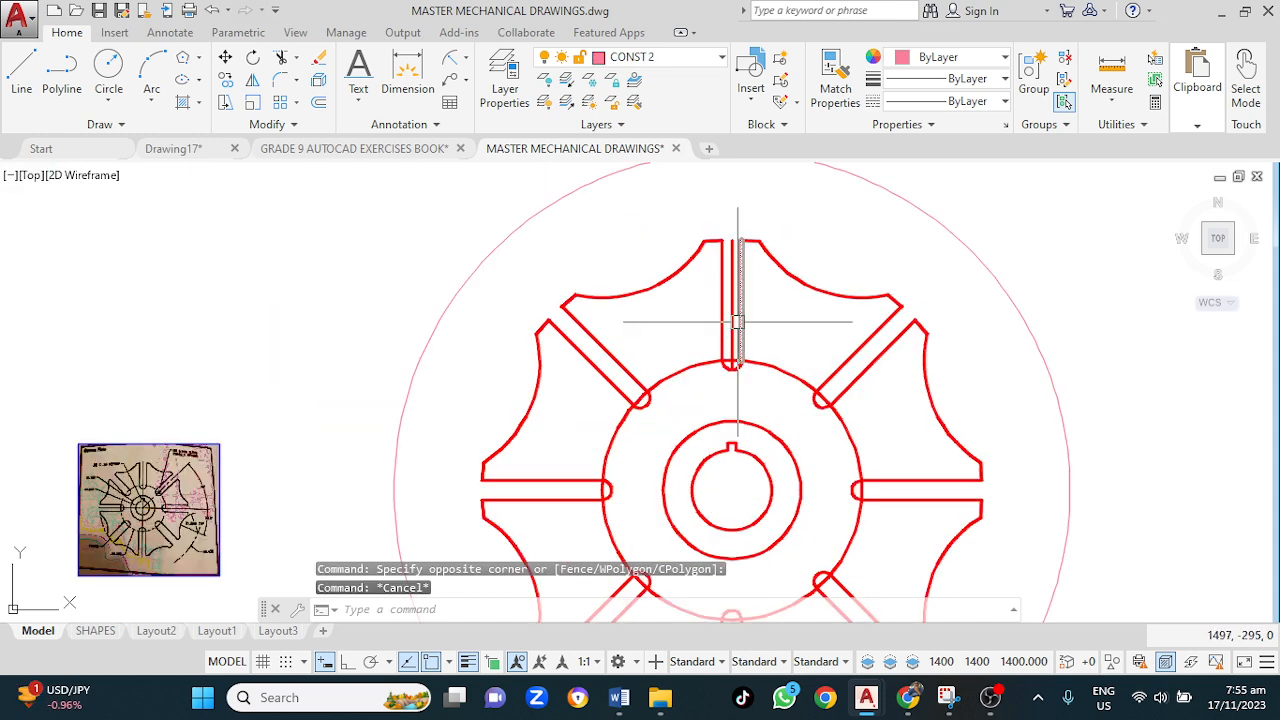
click(732, 320)
key(Delete)
scroll(681, 426, up, 1)
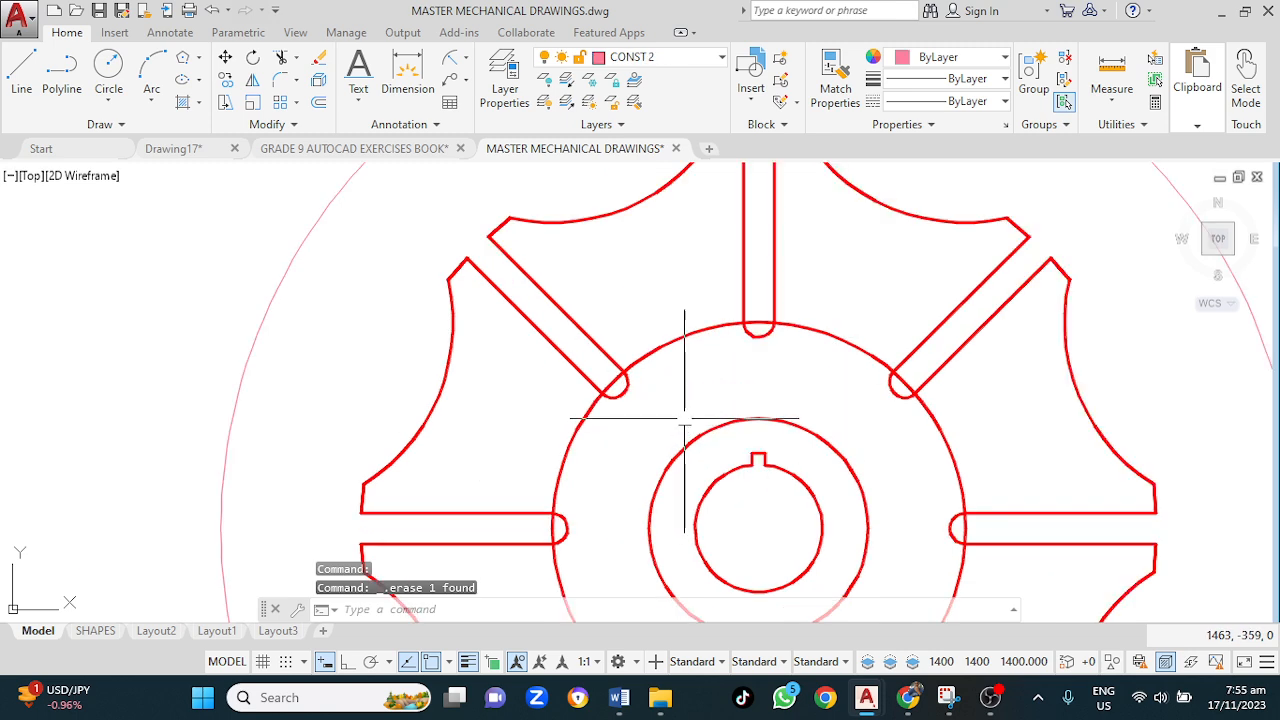
Step: Move the circle through the inner slot ends to the layer CENTRE
scroll(638, 399, down, 2)
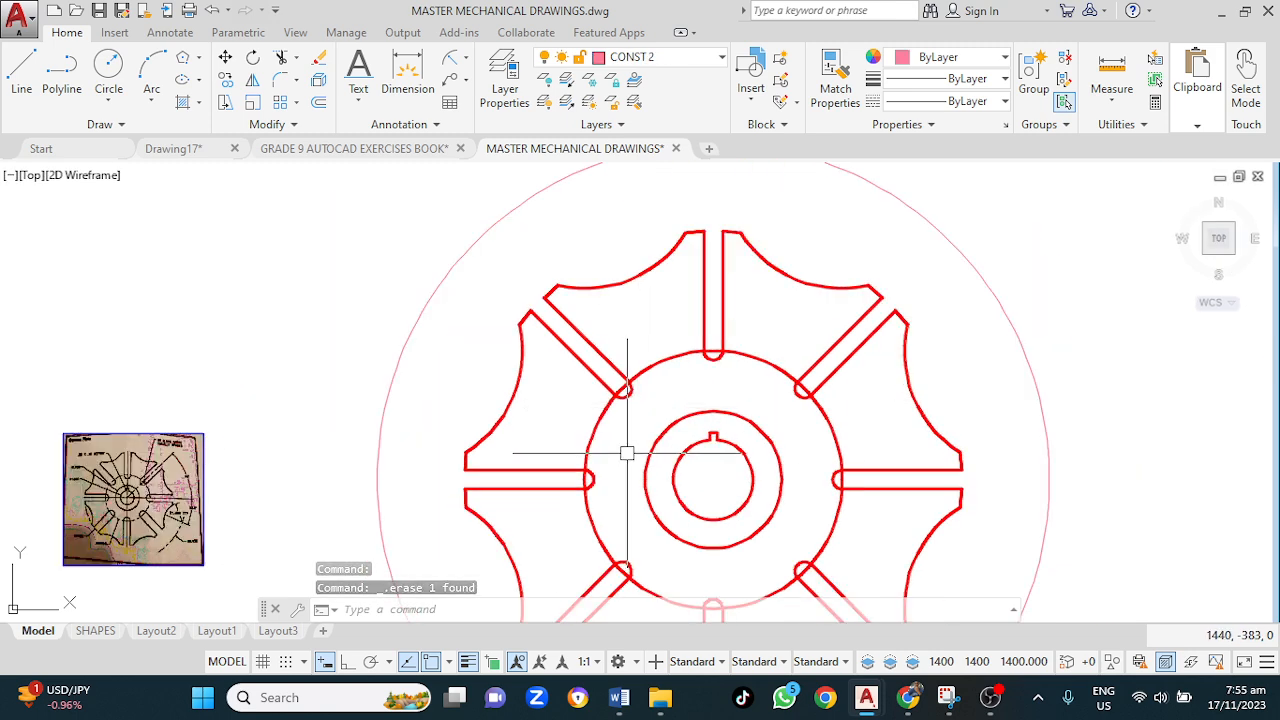
click(768, 360)
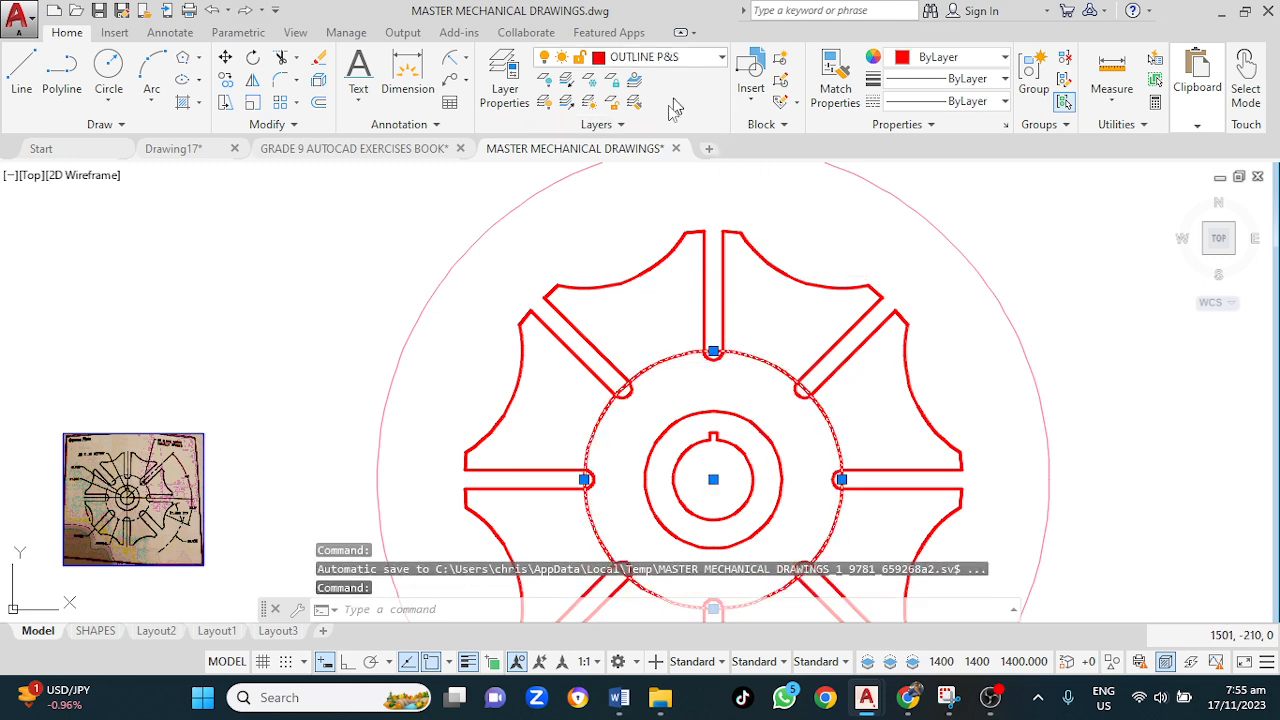
click(688, 57)
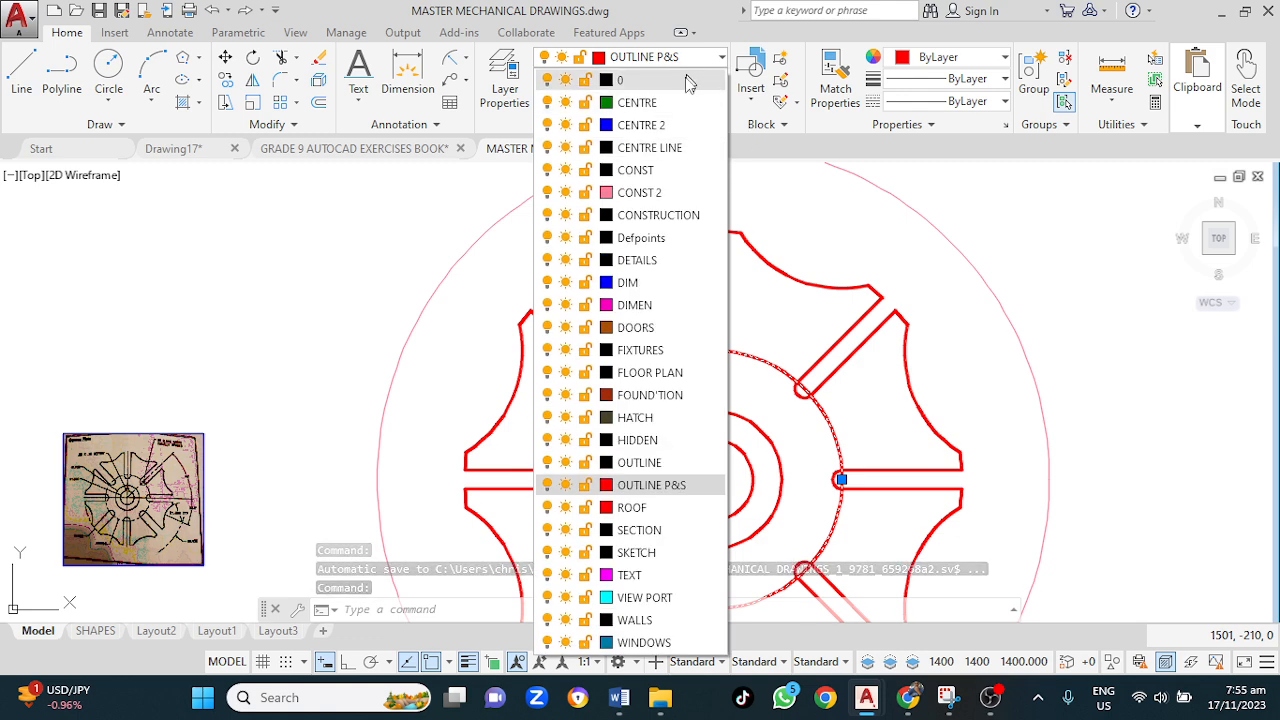
click(637, 102)
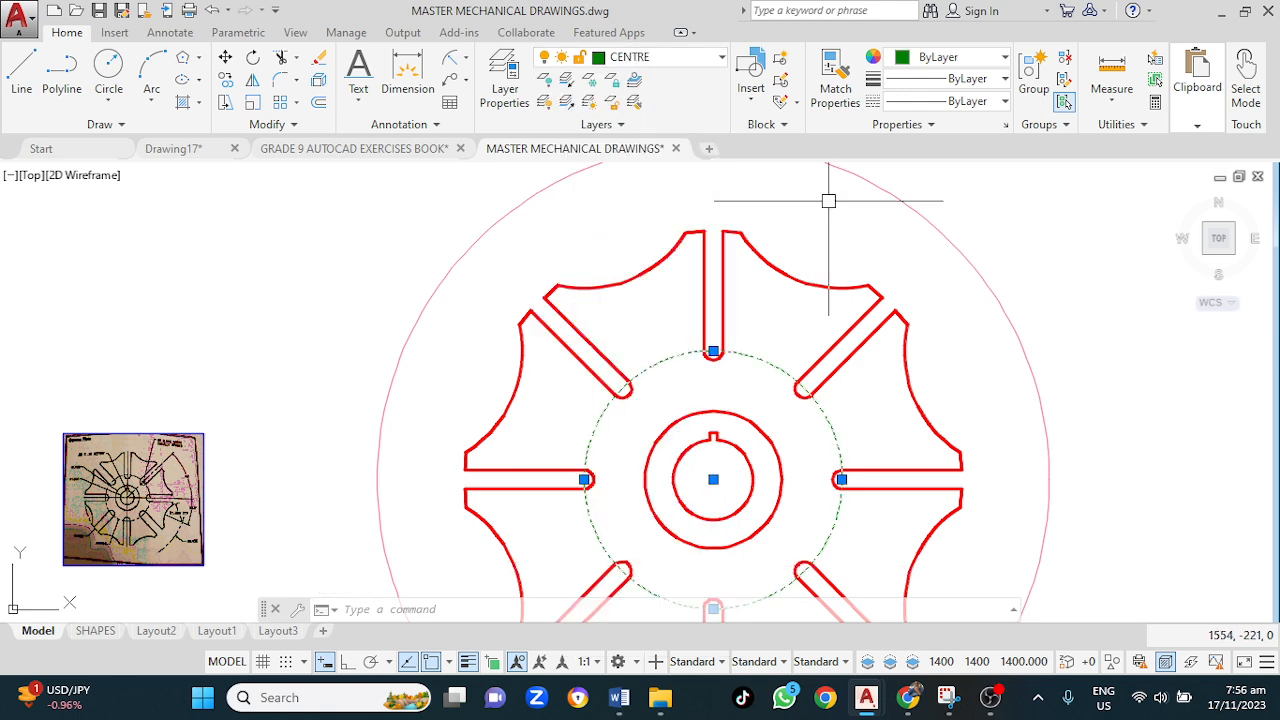
key(Escape)
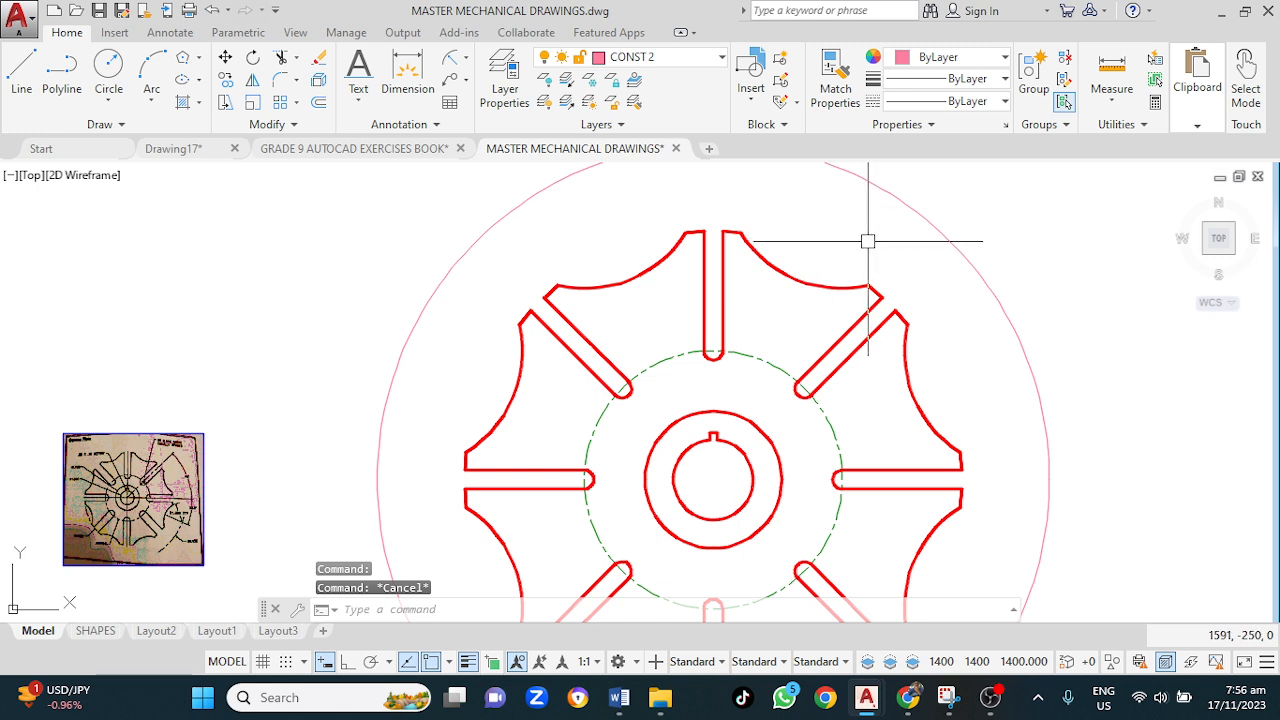
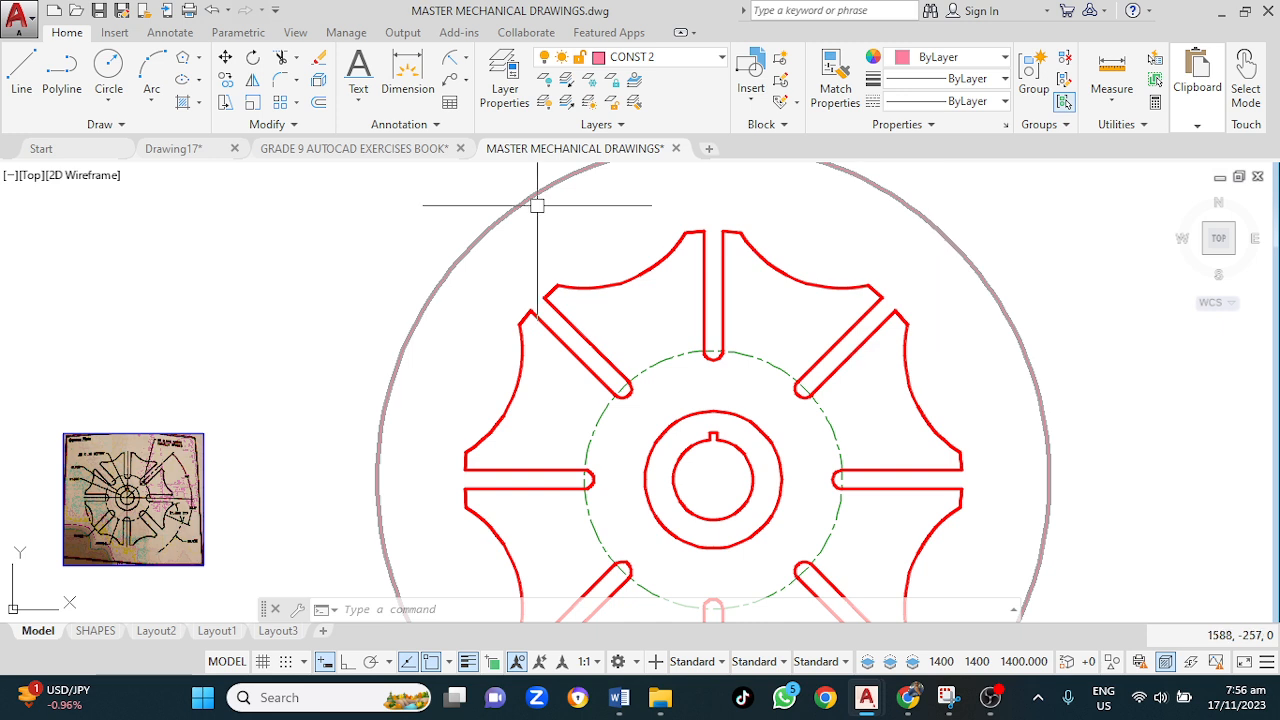
click(168, 33)
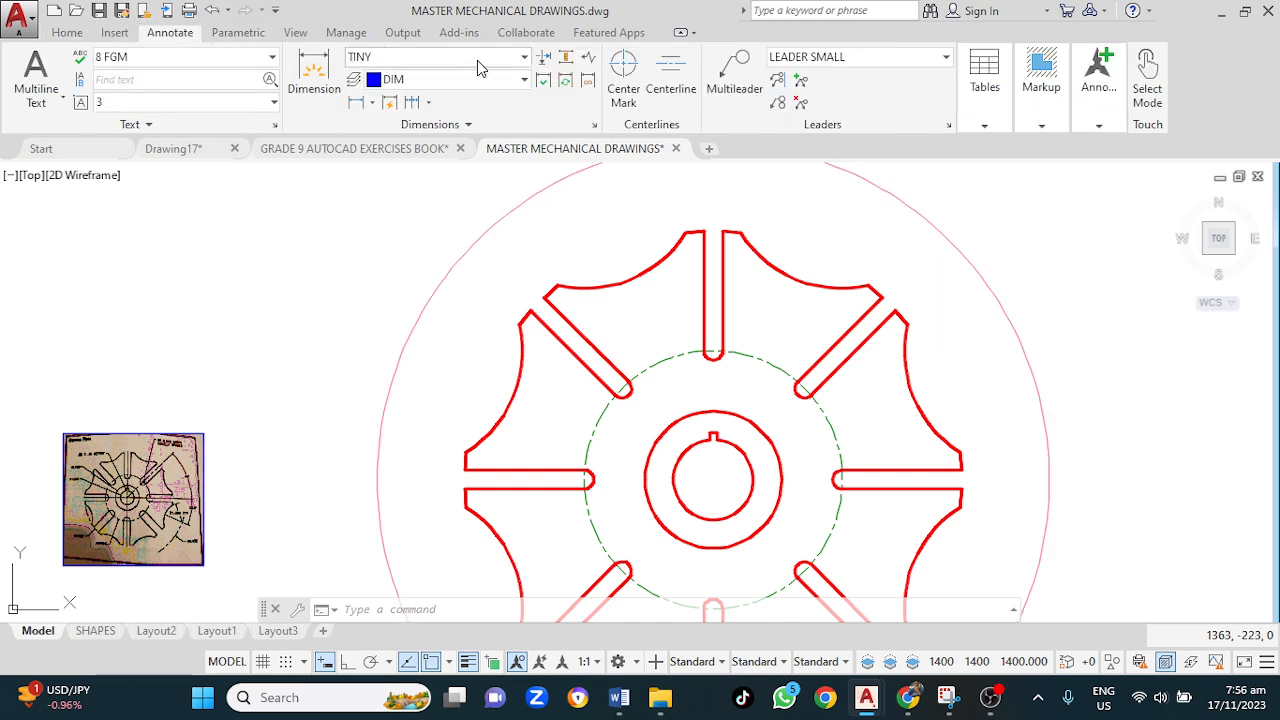
click(631, 60)
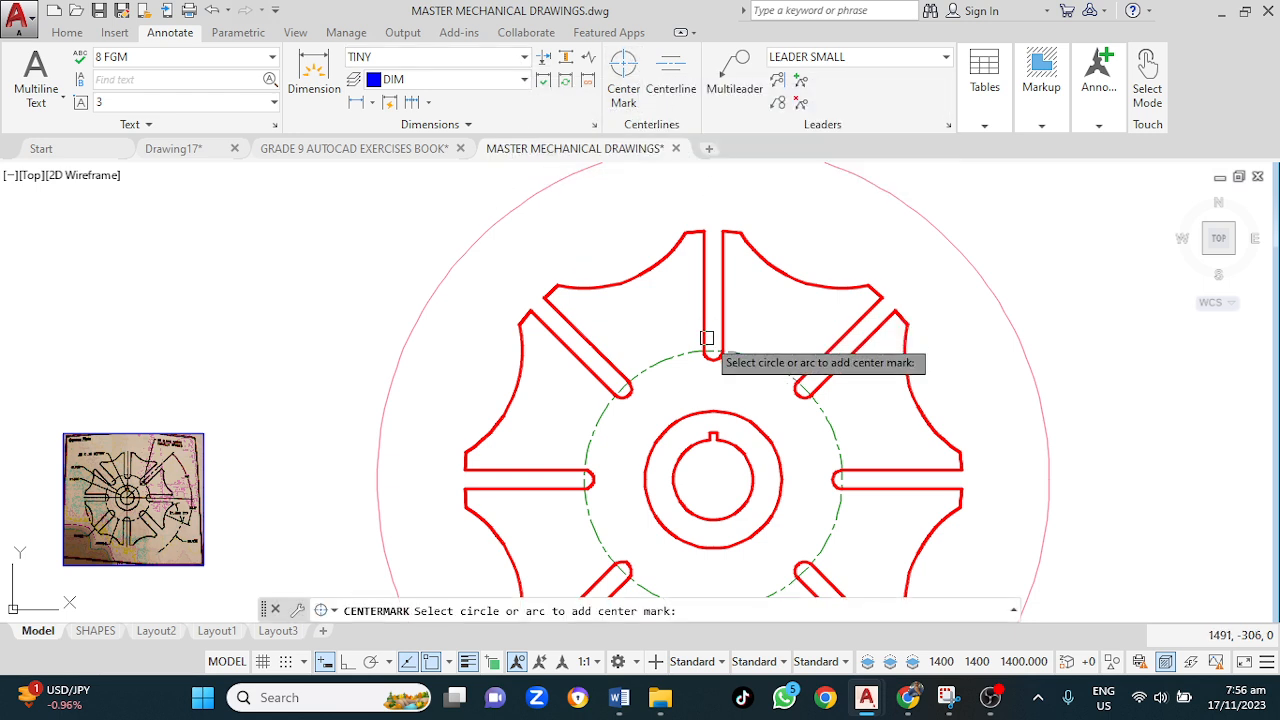
key(Escape)
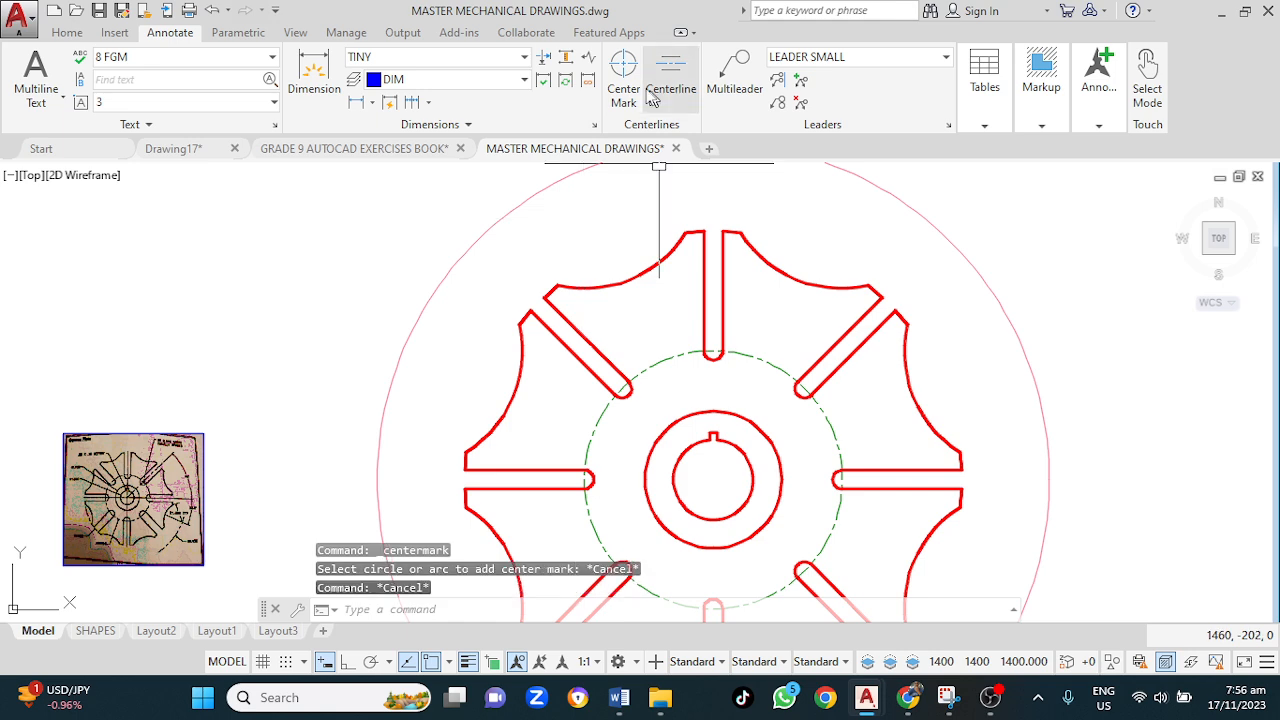
Step: Make DIM the current layer
click(68, 33)
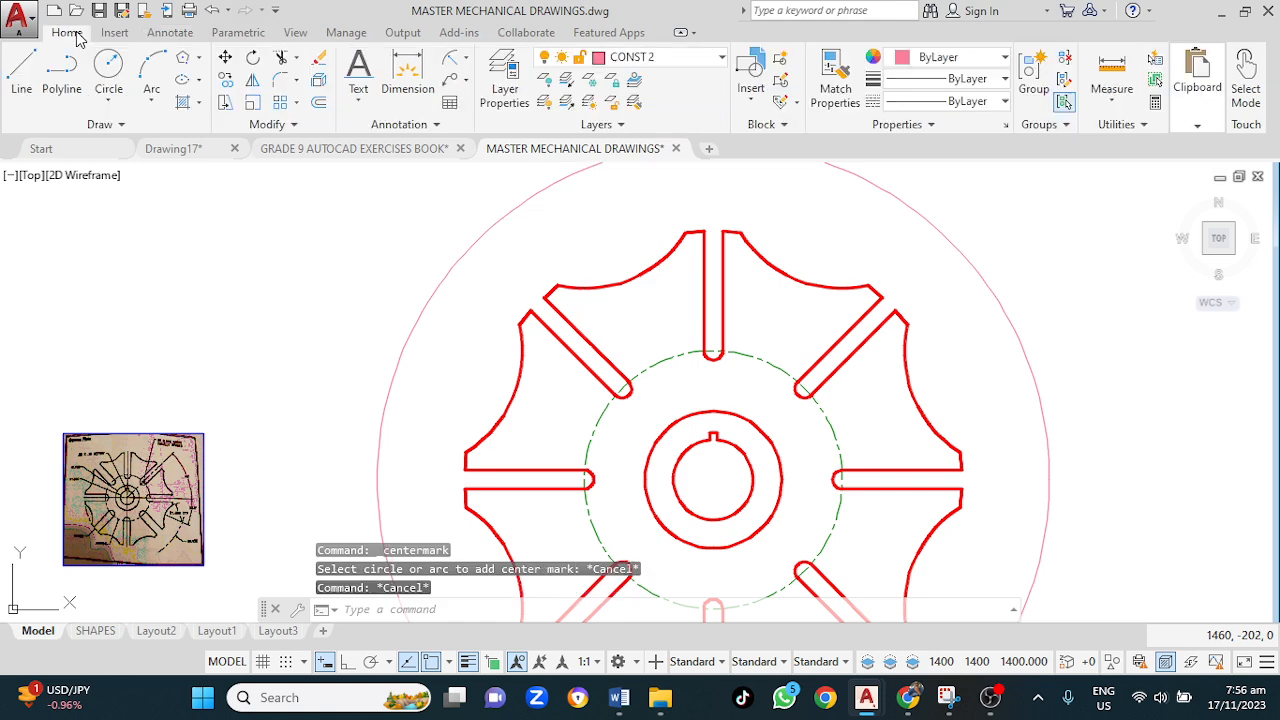
click(690, 57)
click(630, 286)
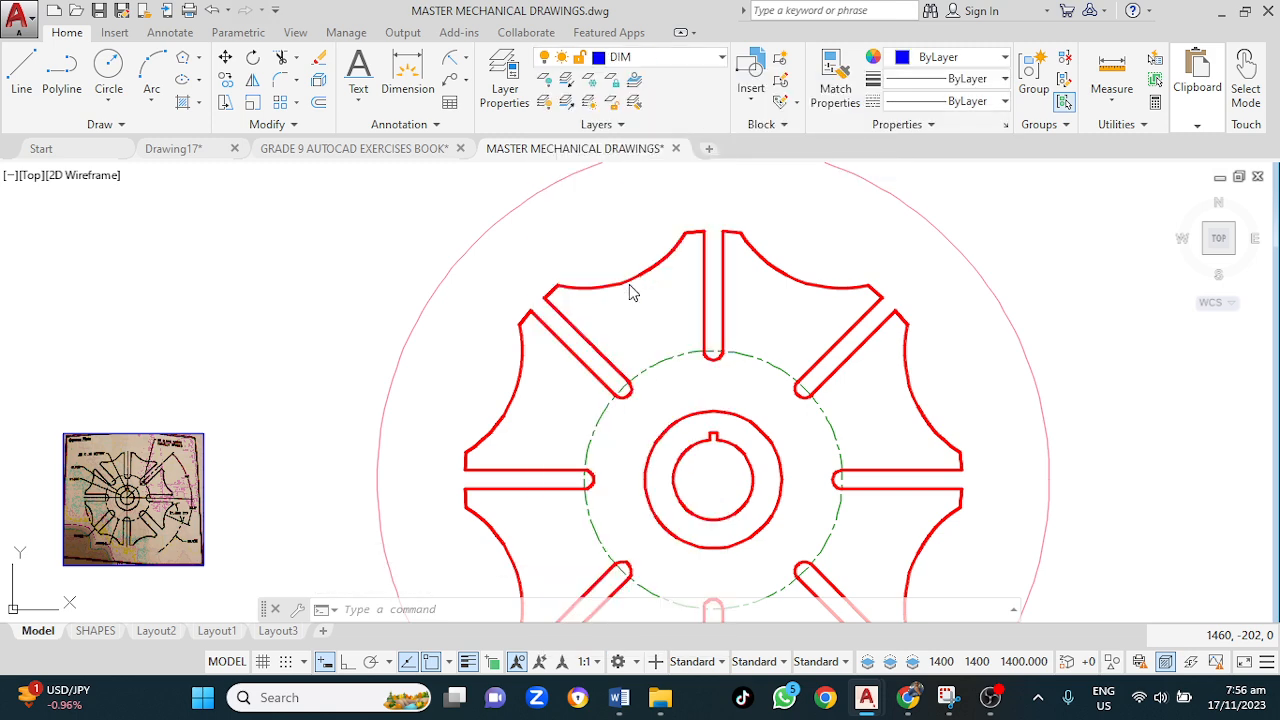
Step: Add a centre mark to the large construction circle around the Geneva plate
click(168, 33)
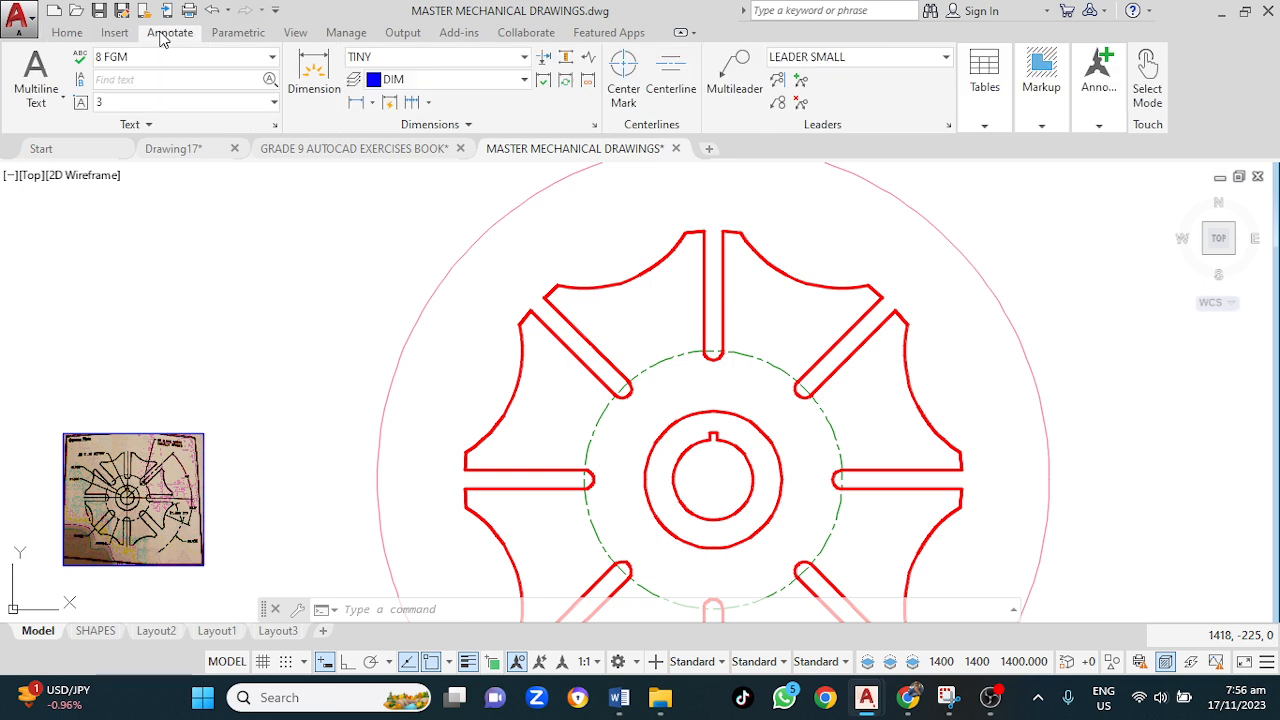
click(620, 70)
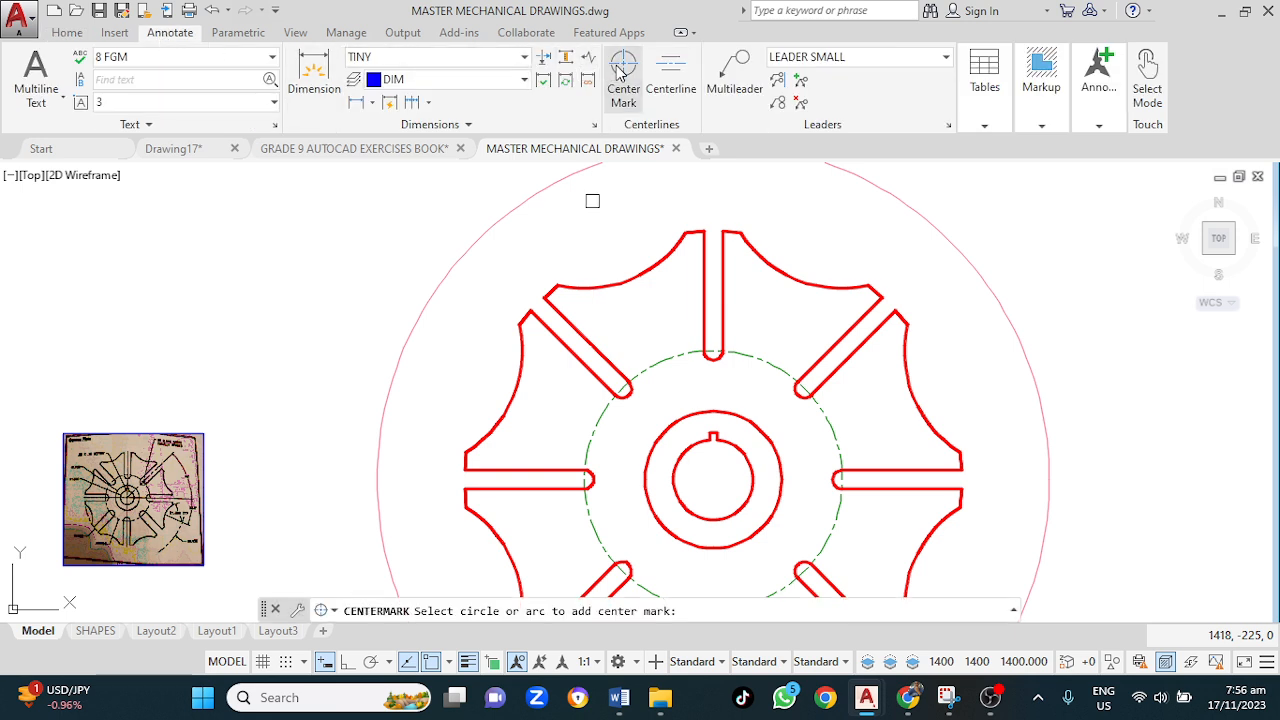
click(885, 191)
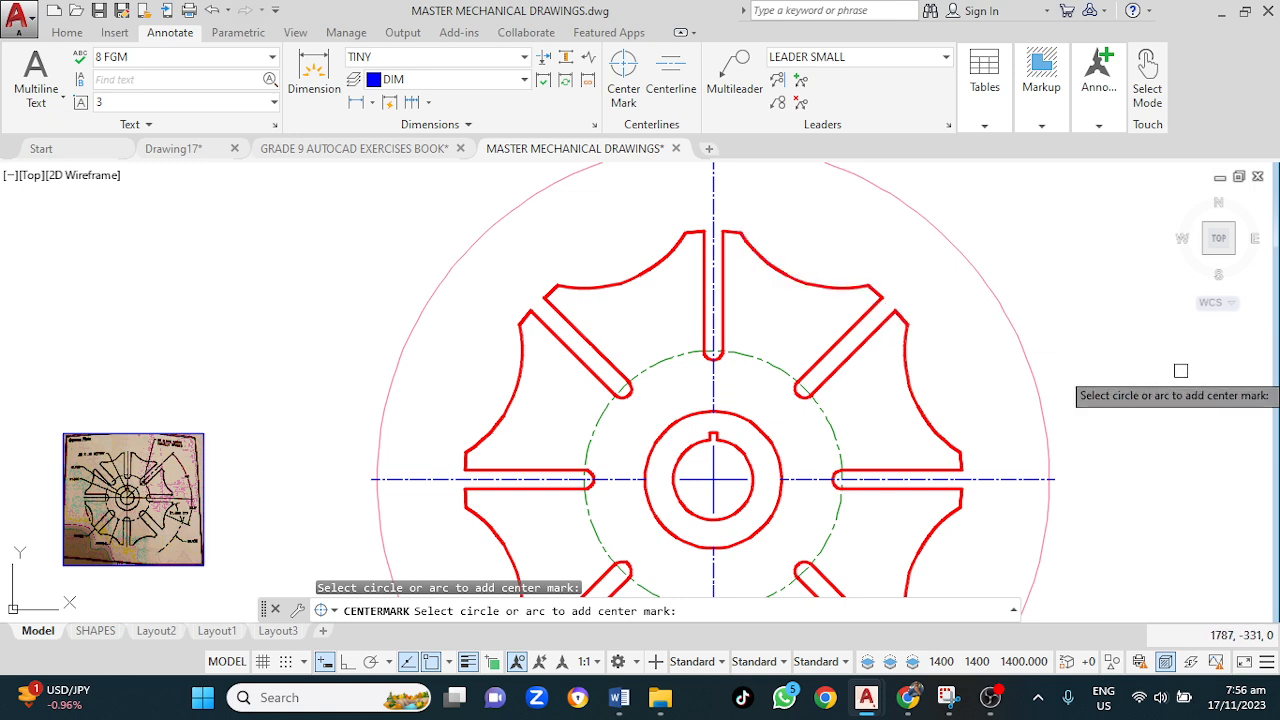
key(Escape)
Step: Set the global linetype scale factor to 1 with LTSCALE
scroll(1082, 450, down, 1)
middle_drag(950, 510, 677, 413)
scroll(699, 389, up, 2)
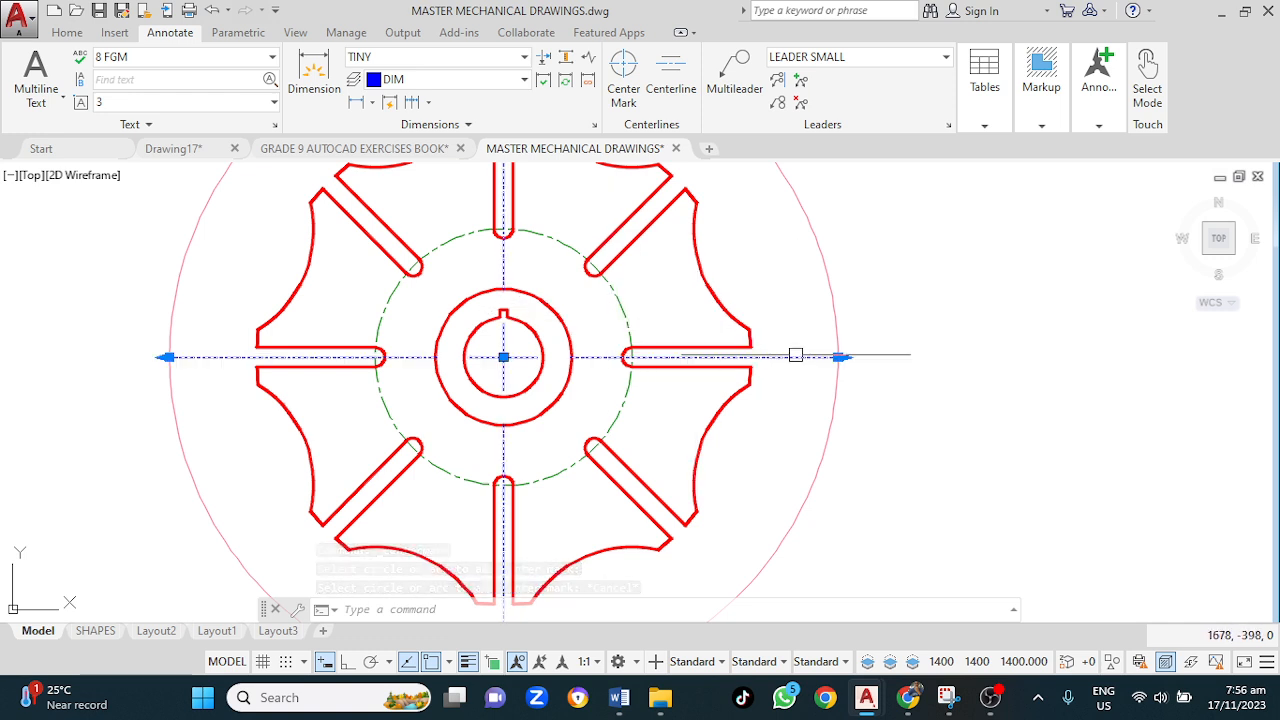
click(795, 355)
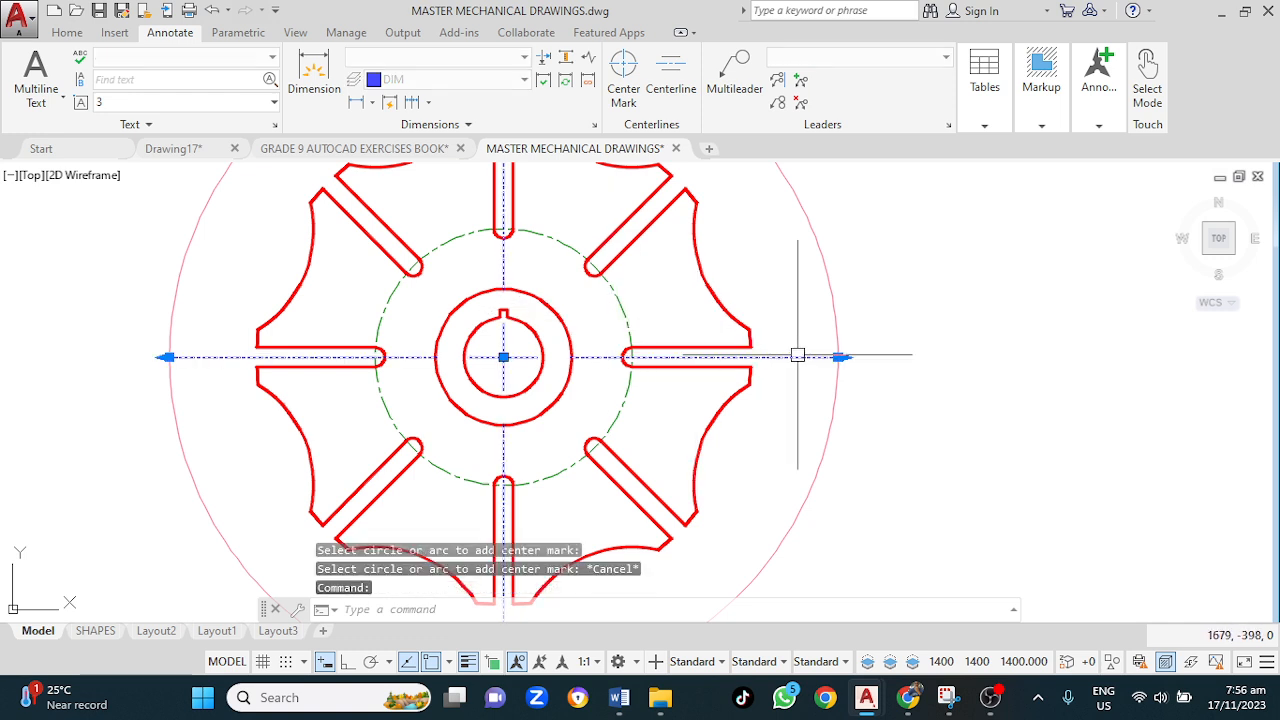
click(622, 313)
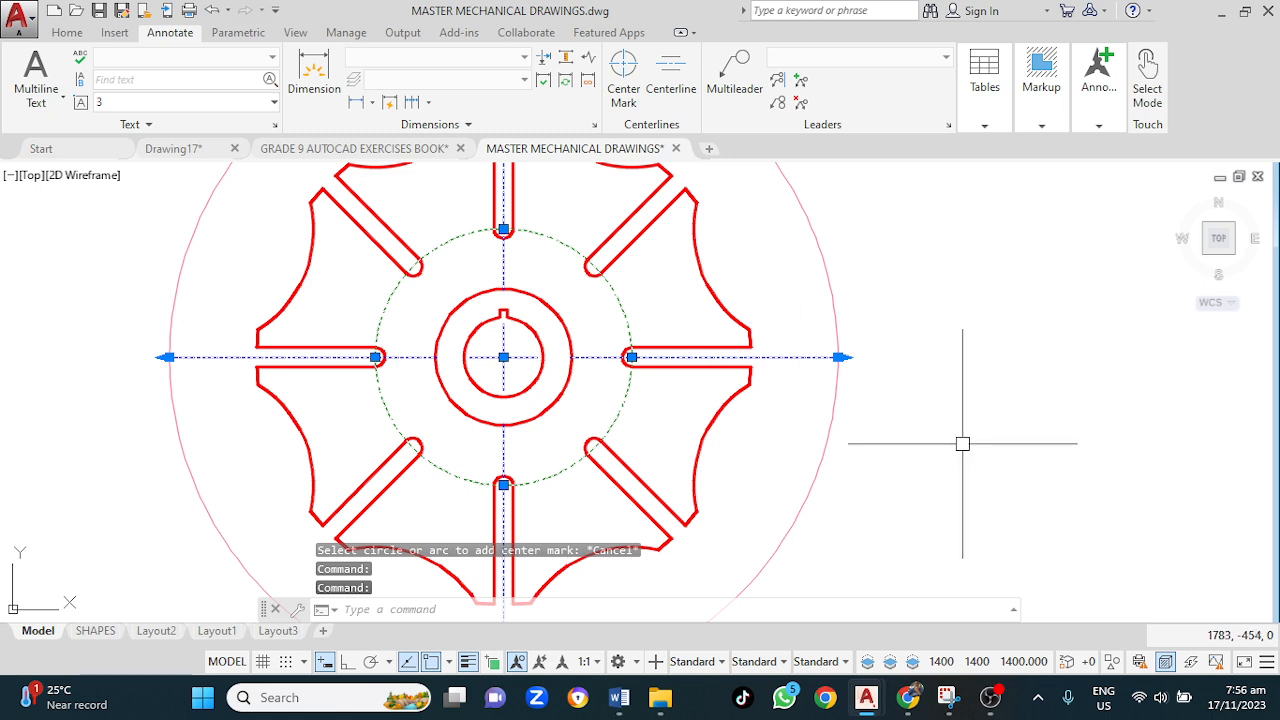
text(LTS)
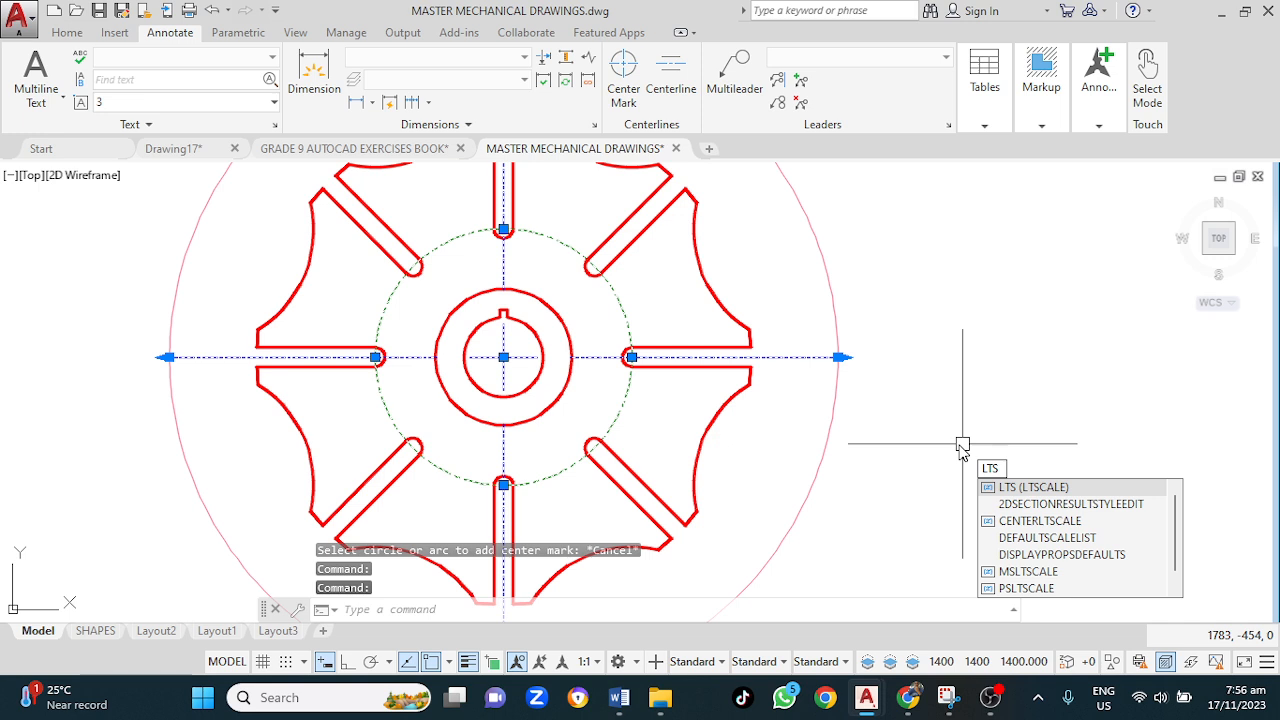
key(Return)
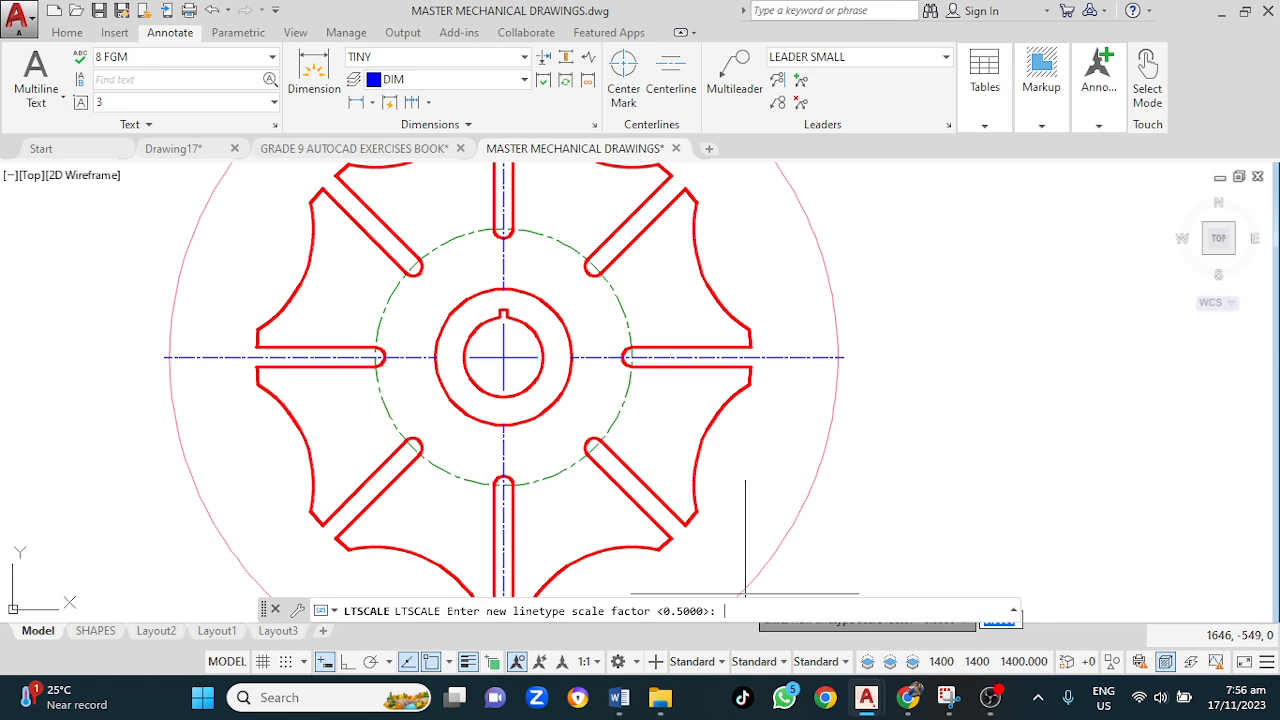
key(Return)
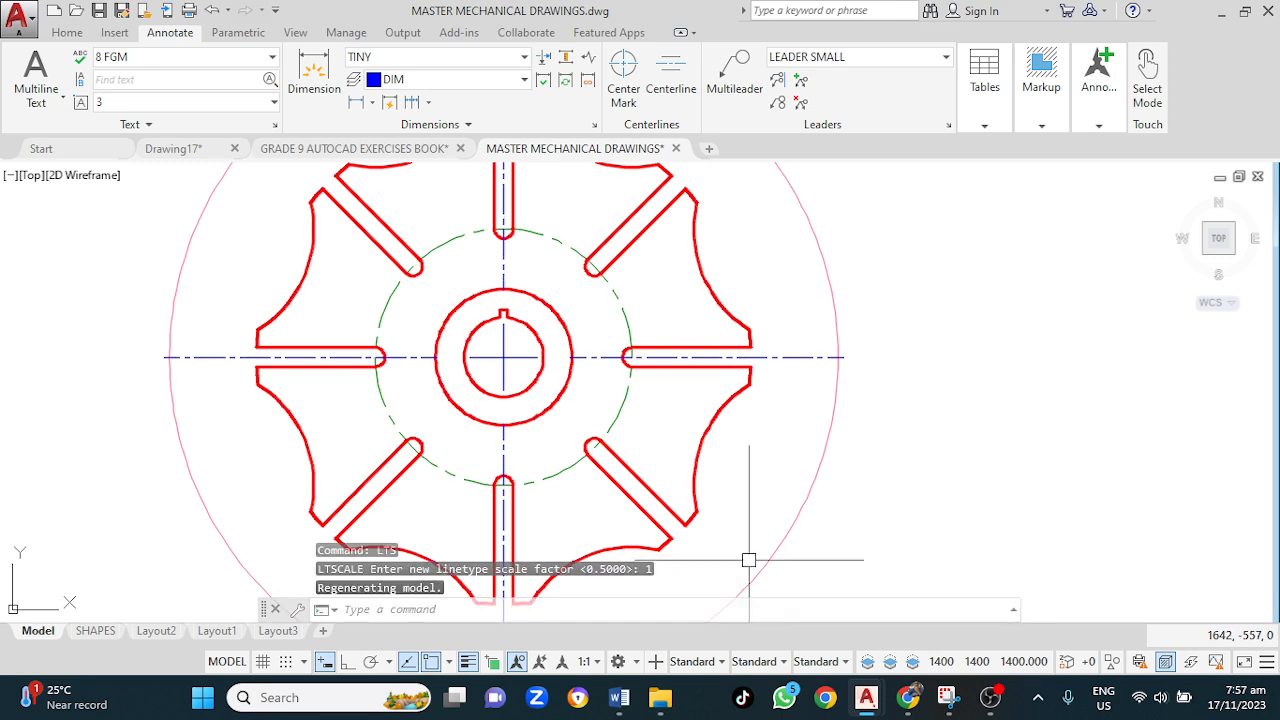
key(Escape)
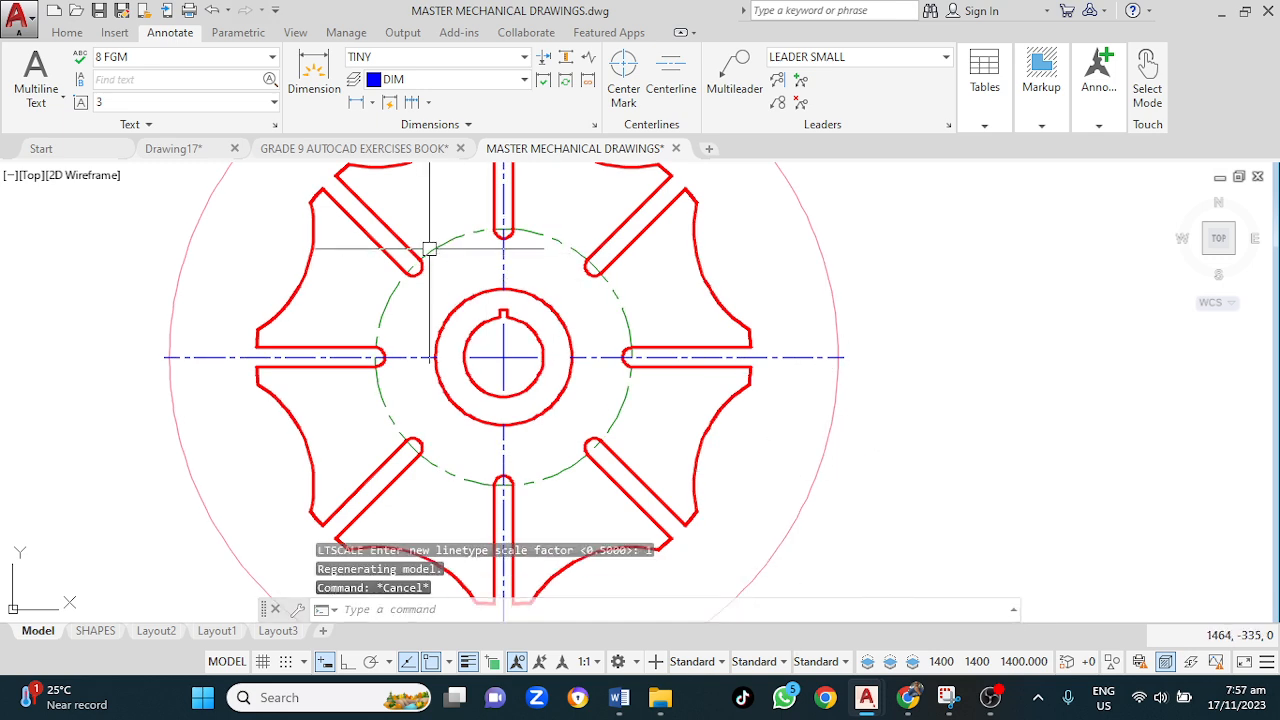
Step: Erase the large construction circle around the plate
scroll(548, 308, down, 4)
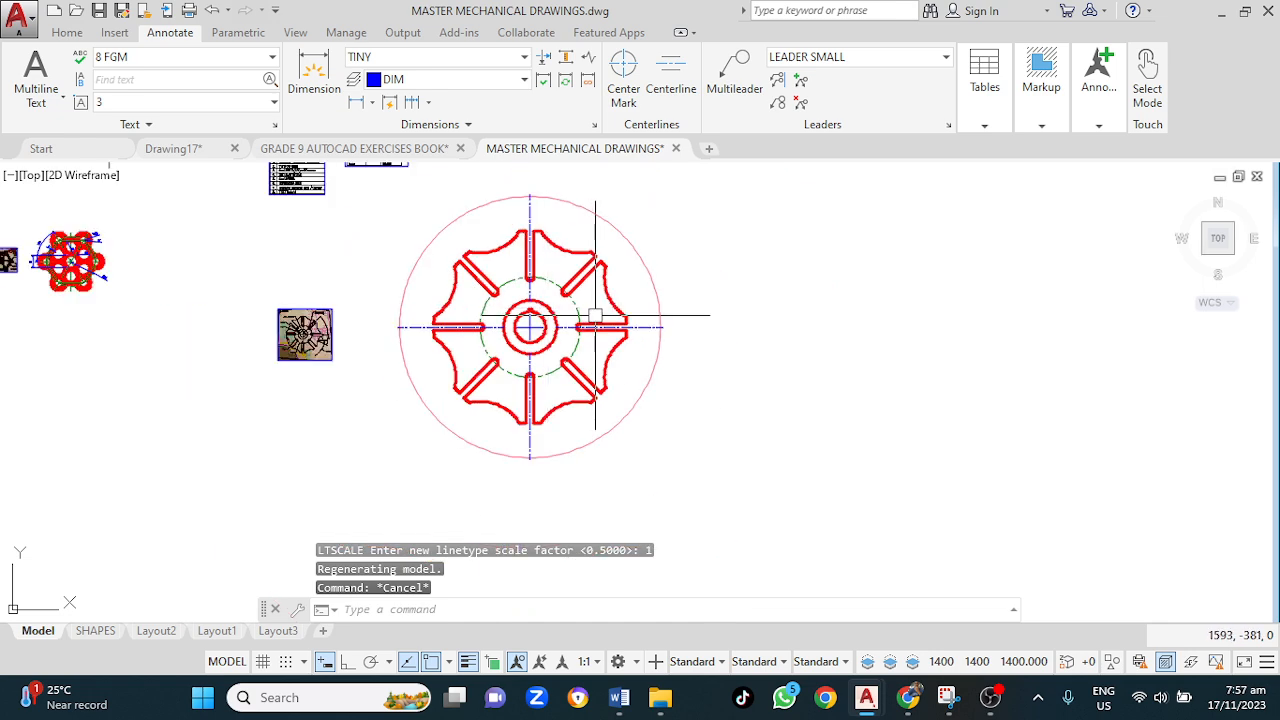
click(643, 271)
key(Delete)
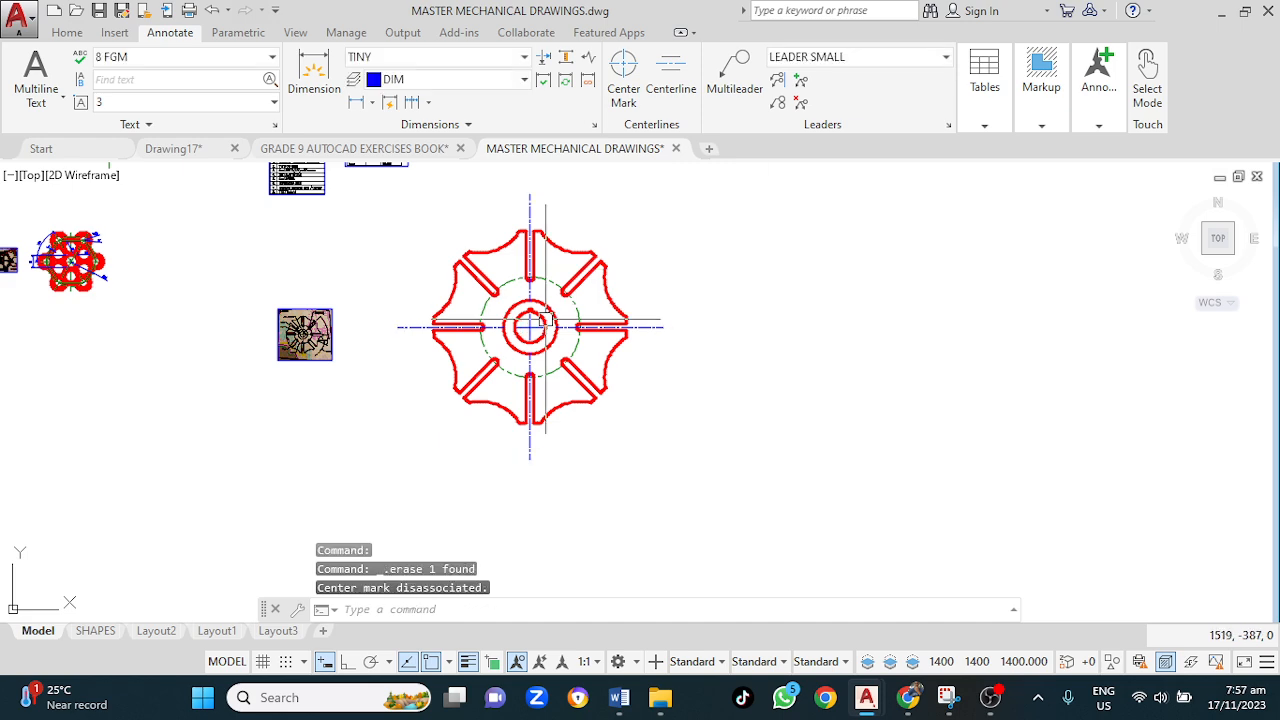
Step: Check the reference image and add a radius dimension to the short outer rim arc beside the upper-right slot, with its text outside the plate
scroll(291, 342, up, 4)
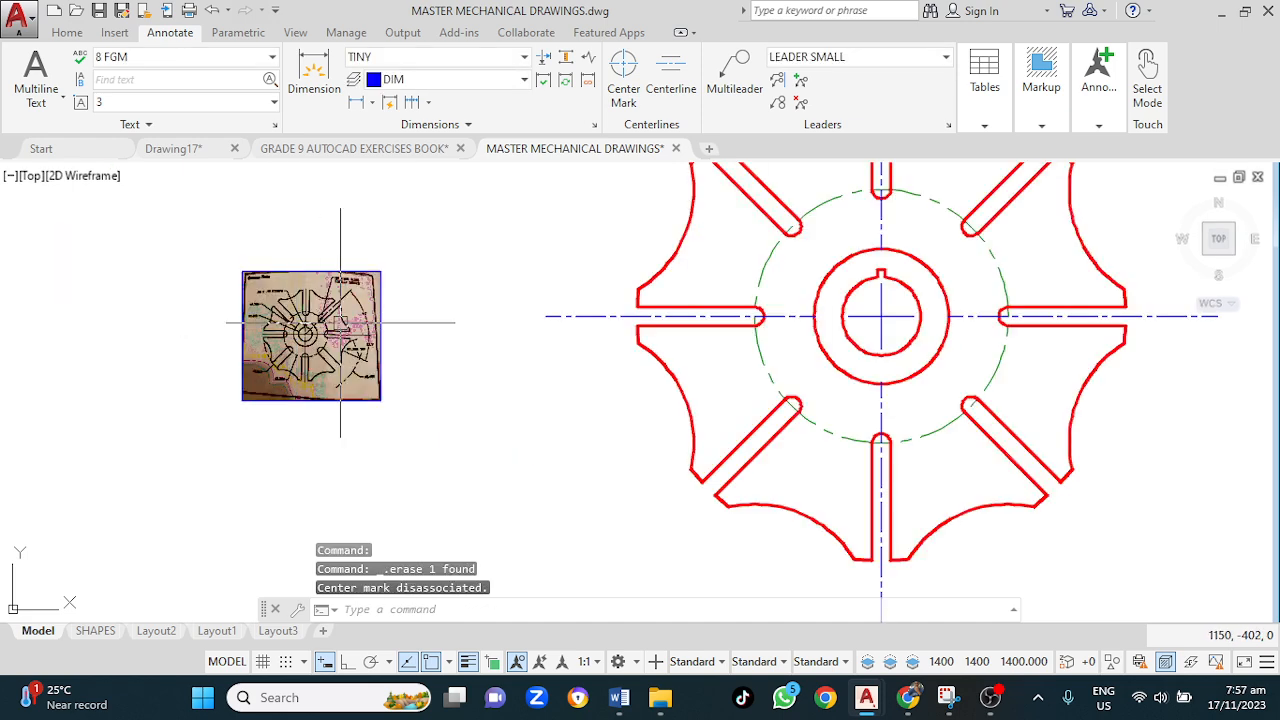
scroll(345, 325, up, 2)
scroll(330, 330, up, 2)
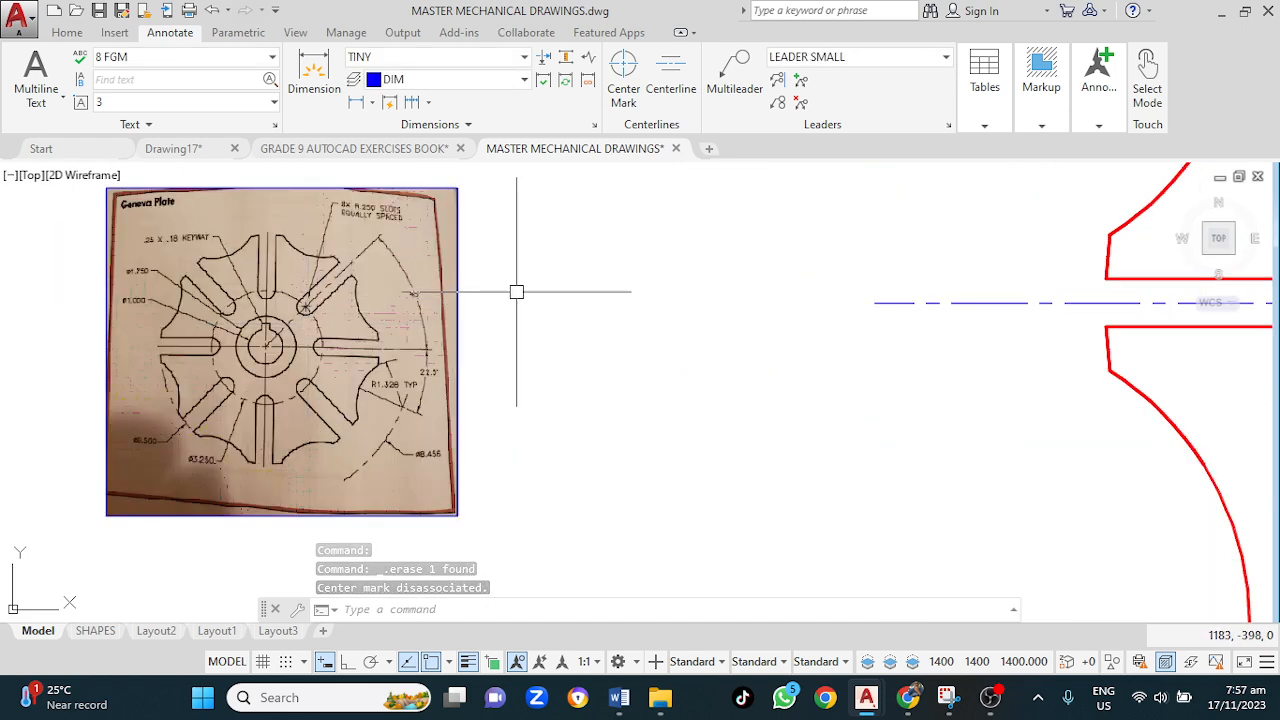
middle_drag(557, 300, 368, 365)
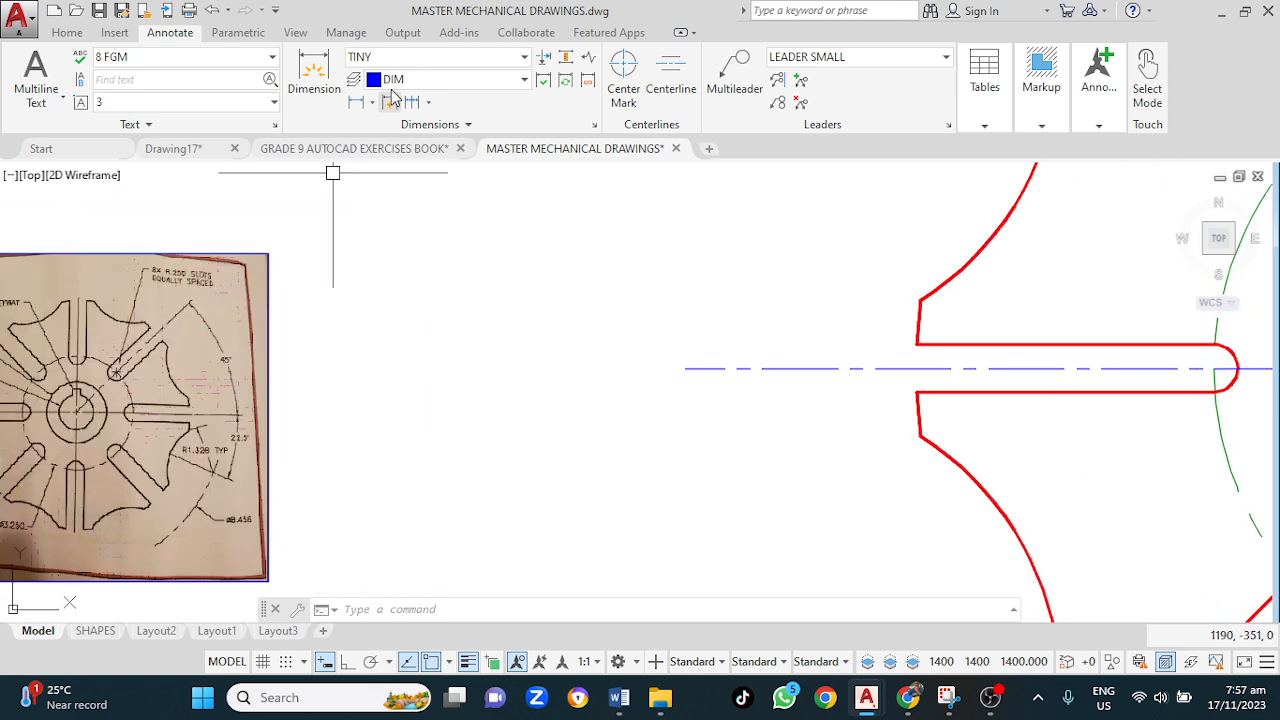
click(72, 36)
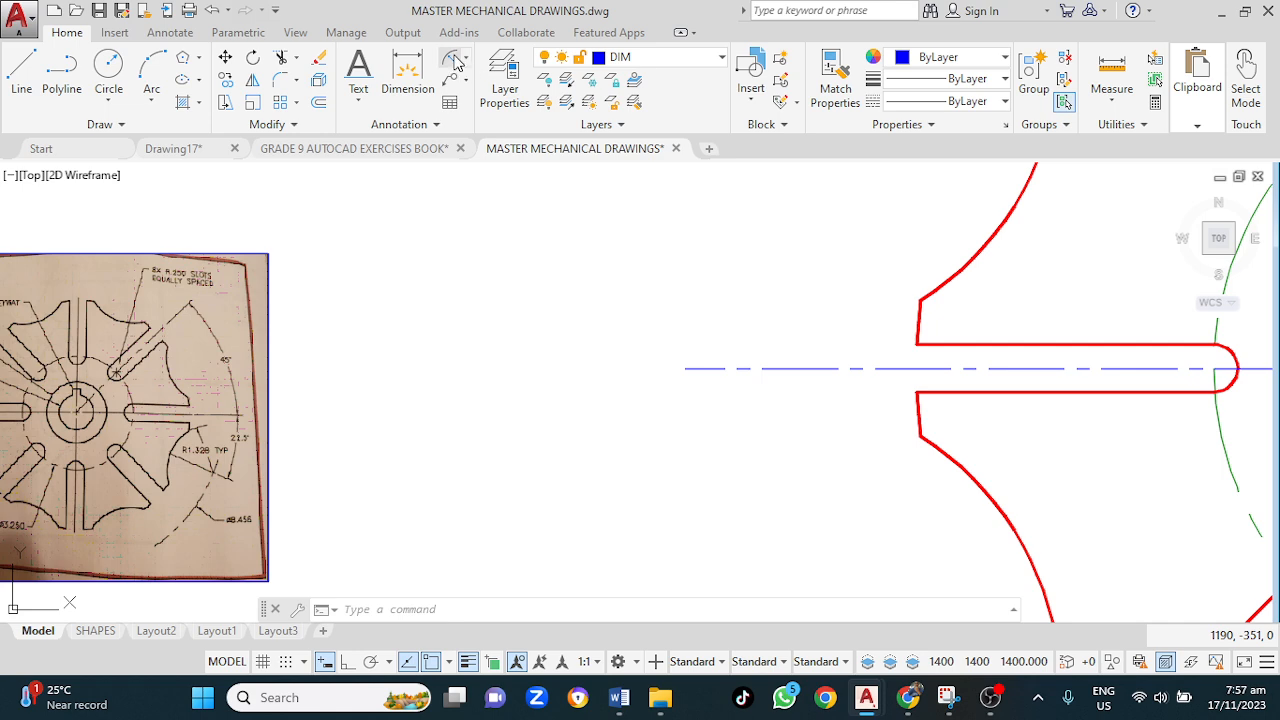
scroll(920, 420, down, 4)
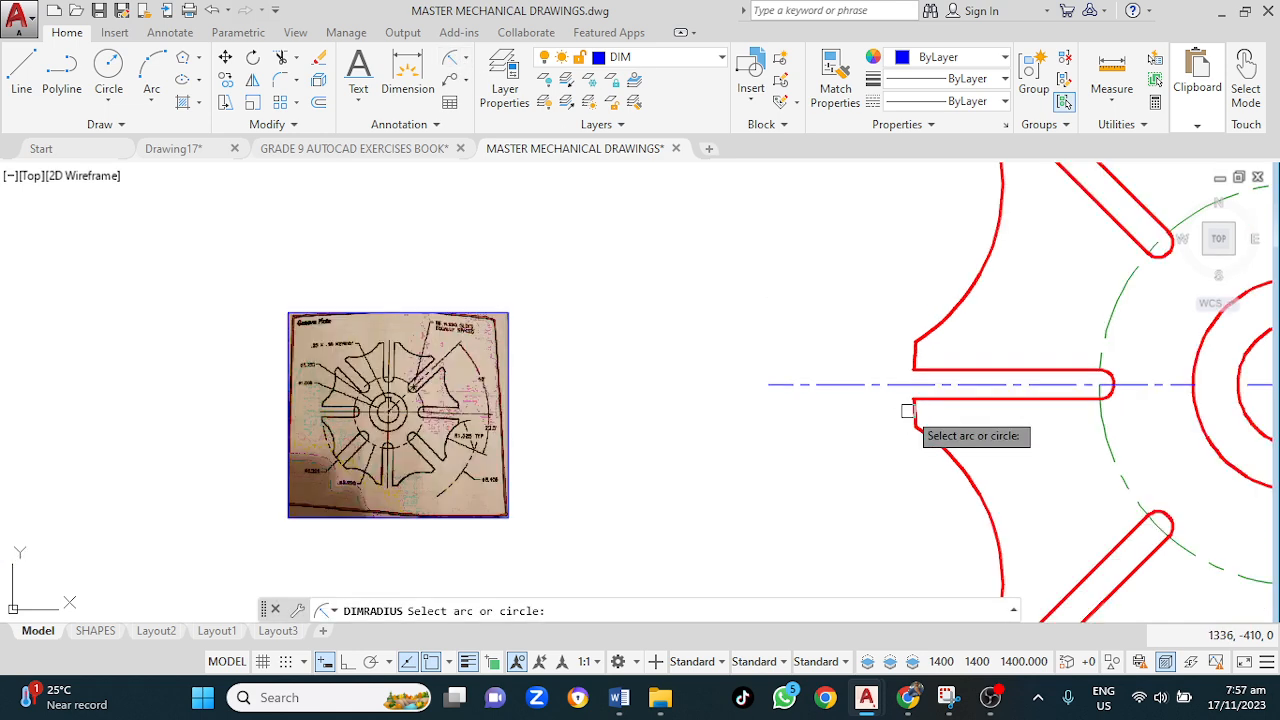
mouse_move(980, 457)
middle_down()
mouse_move(329, 480)
mouse_move(333, 452)
middle_up()
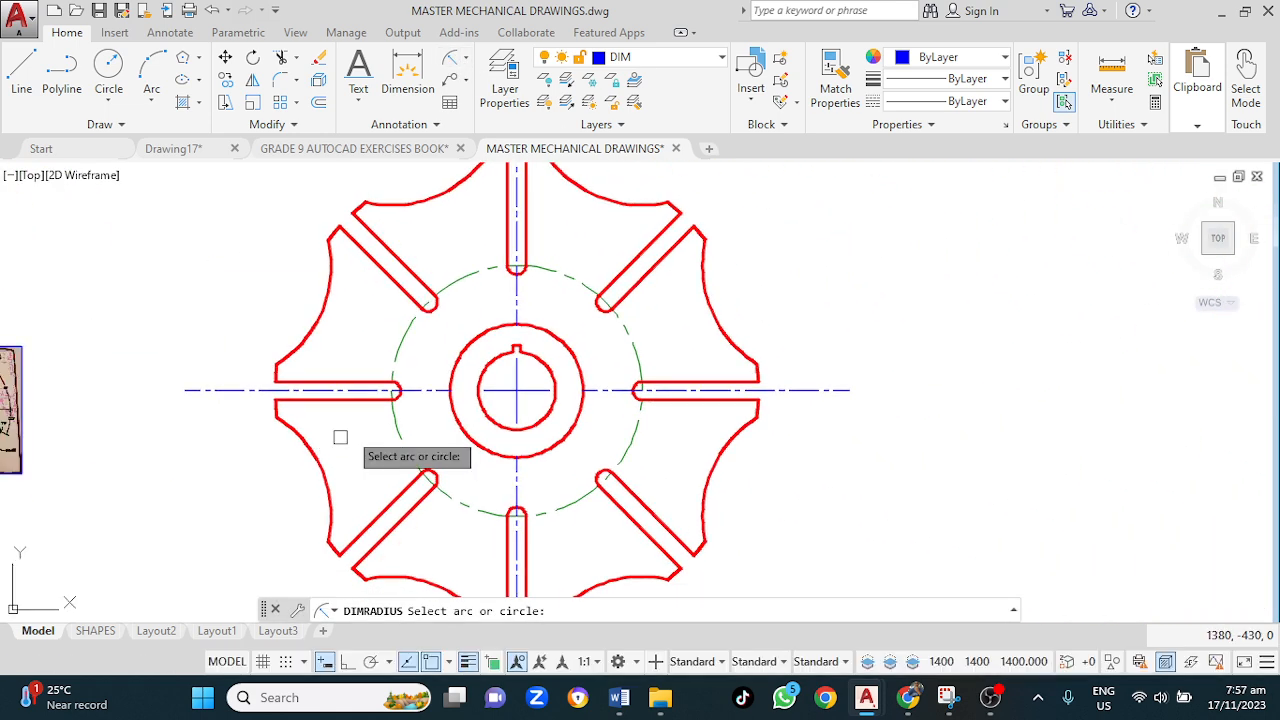
scroll(648, 232, up, 2)
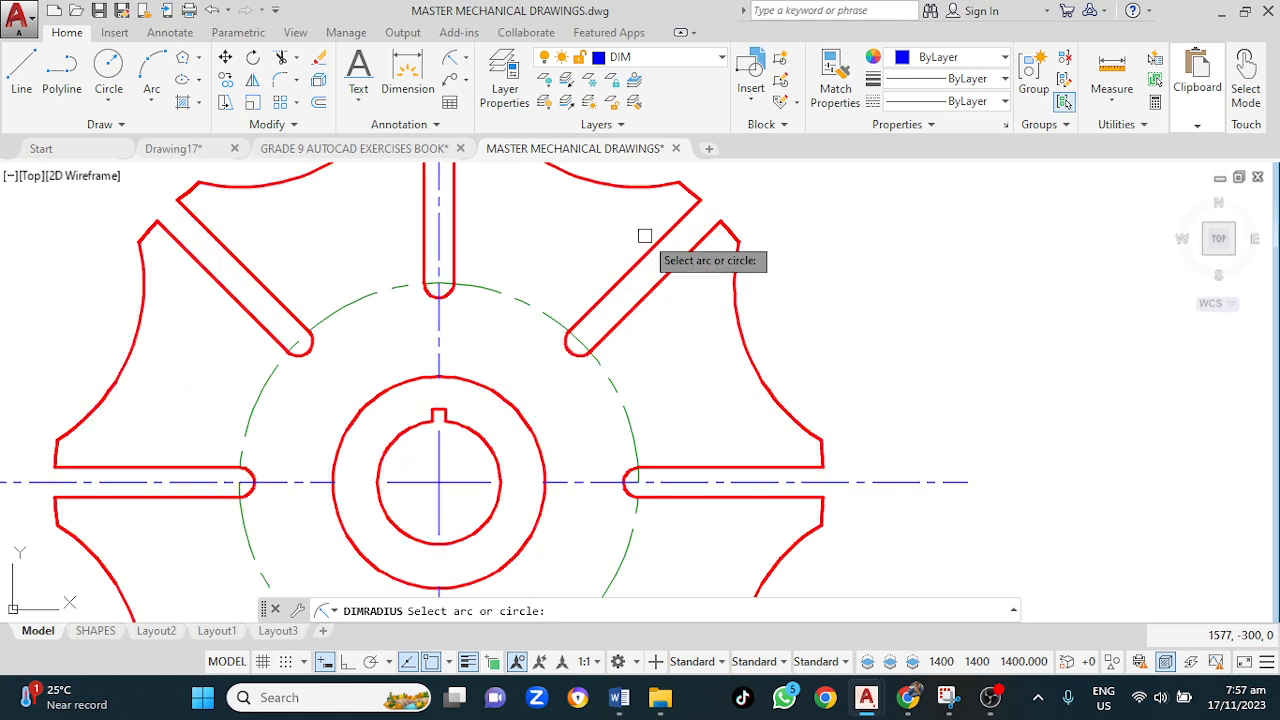
click(733, 229)
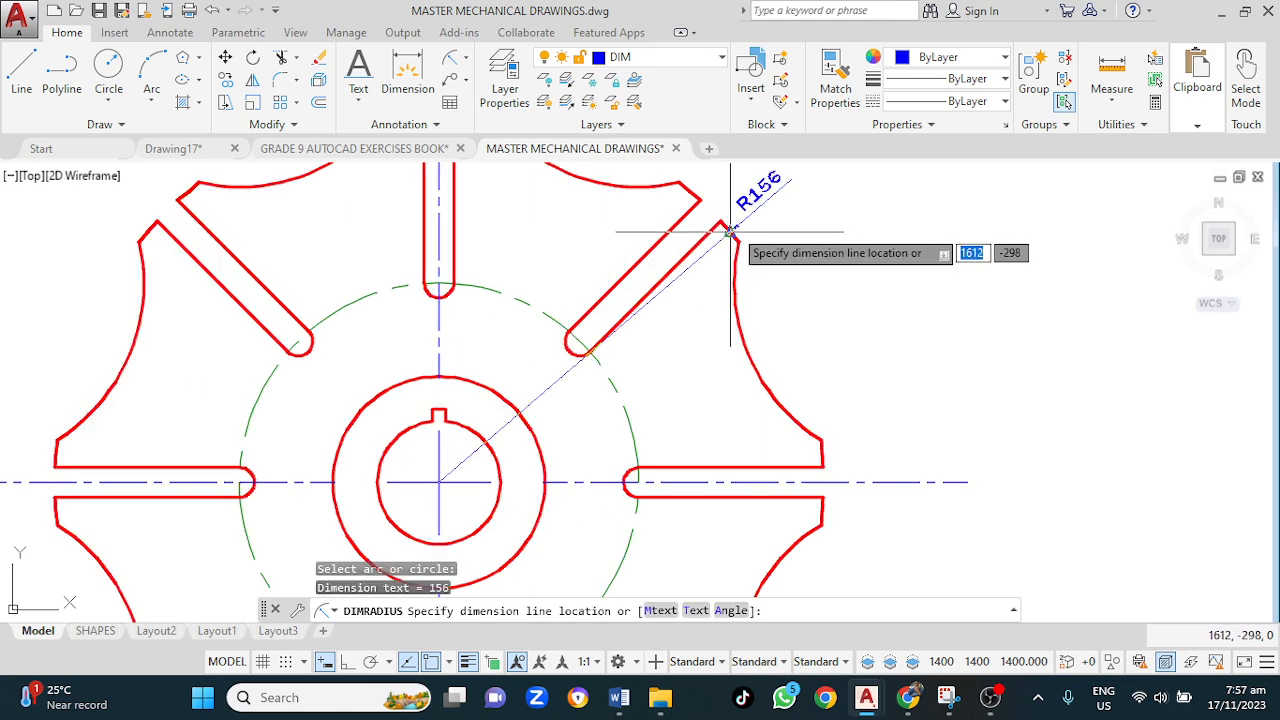
click(866, 307)
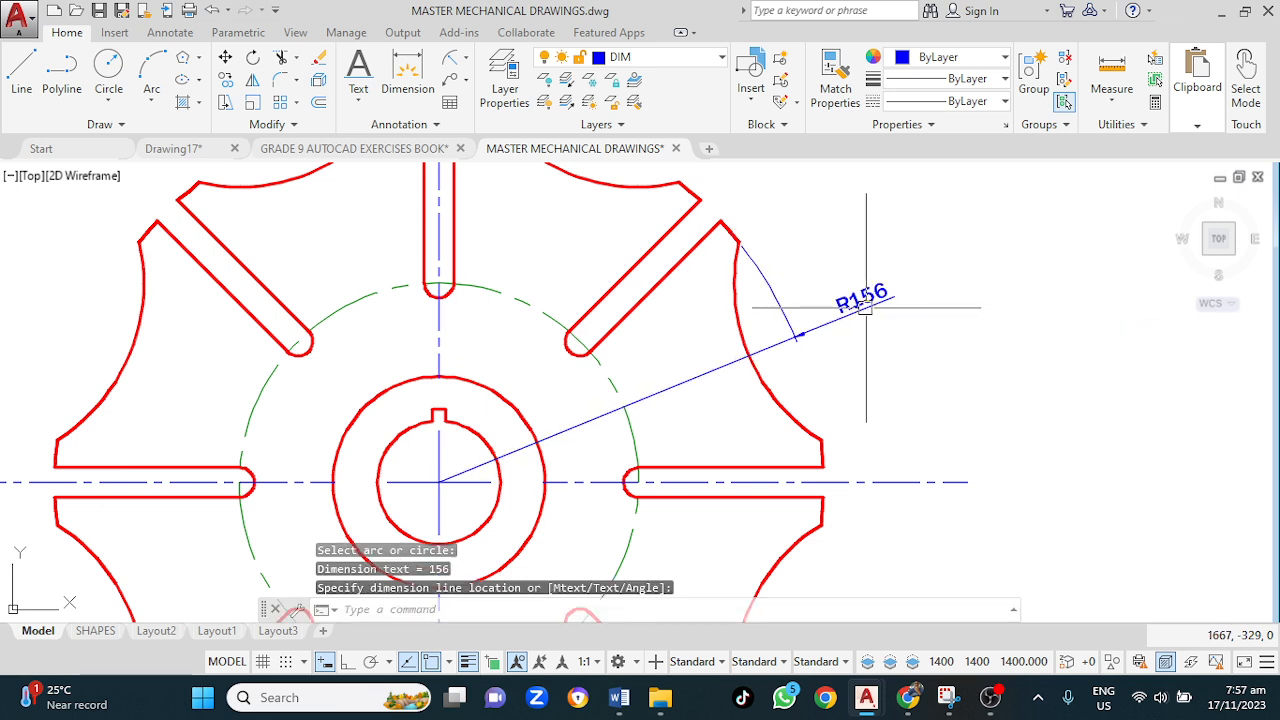
Step: Add a radius dimension to the centre-line circle through the slot ends, placing its text just below the rim radius dimension
key(Return)
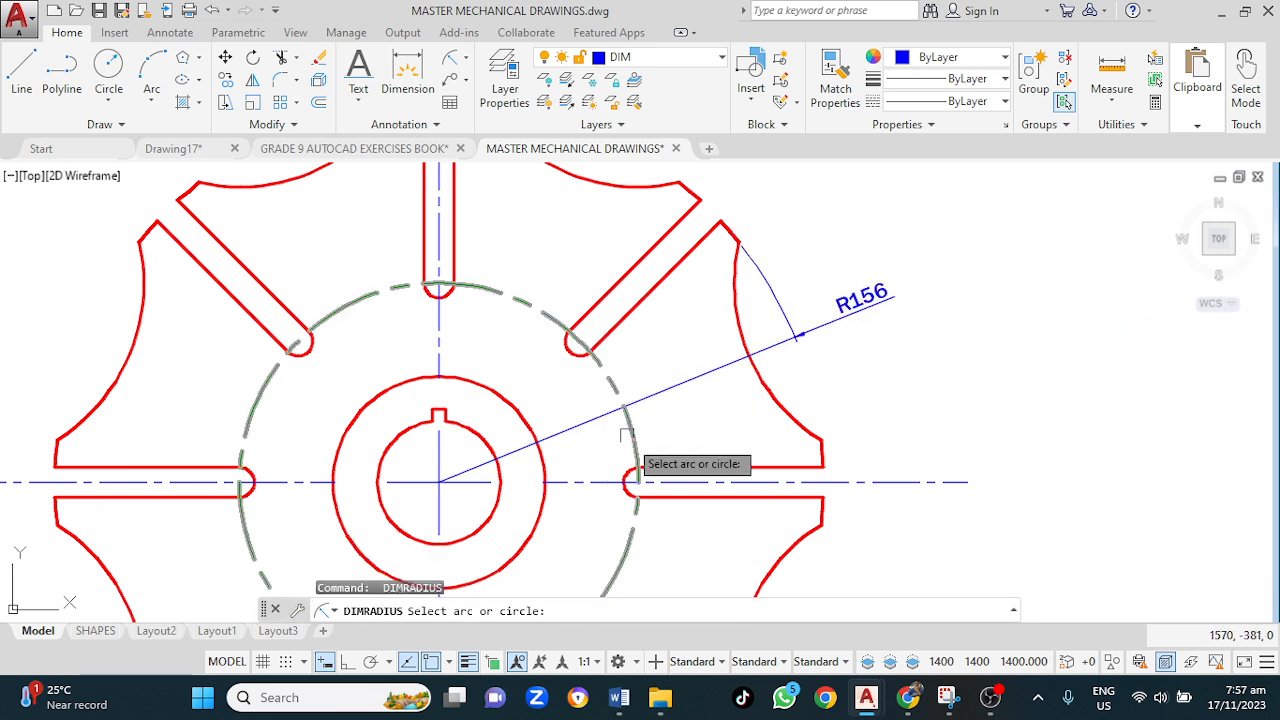
click(631, 420)
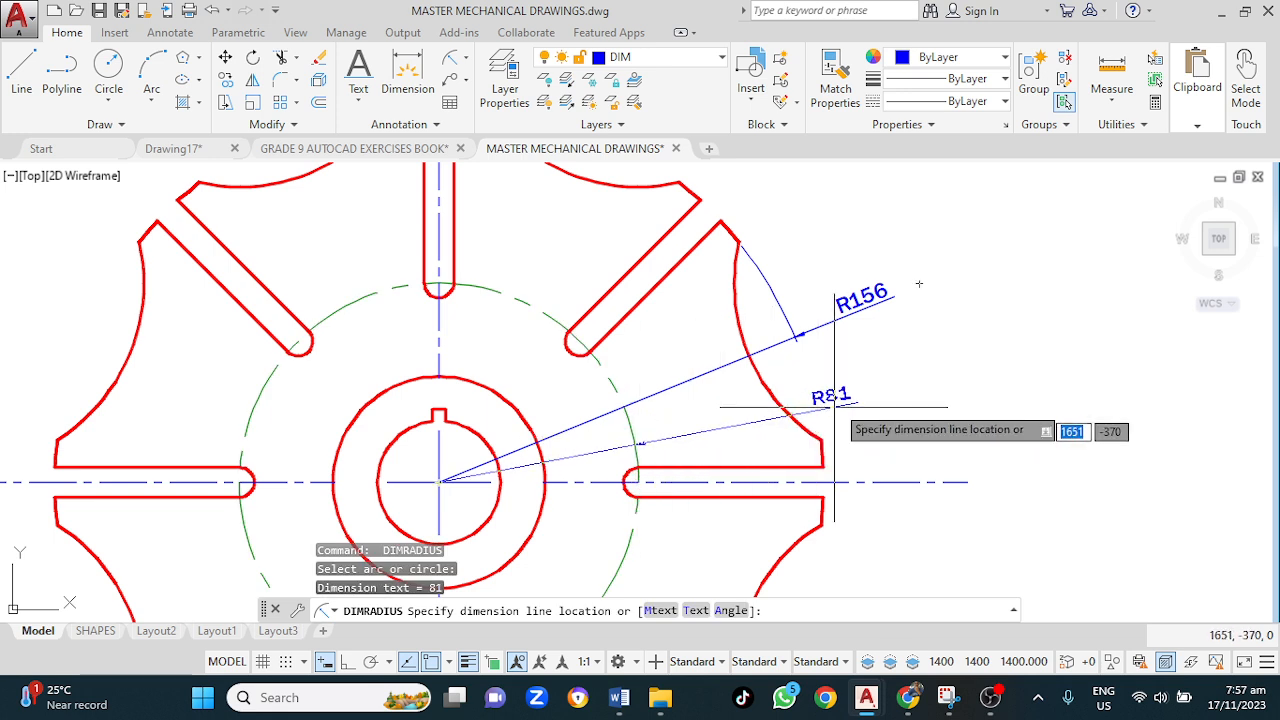
click(873, 391)
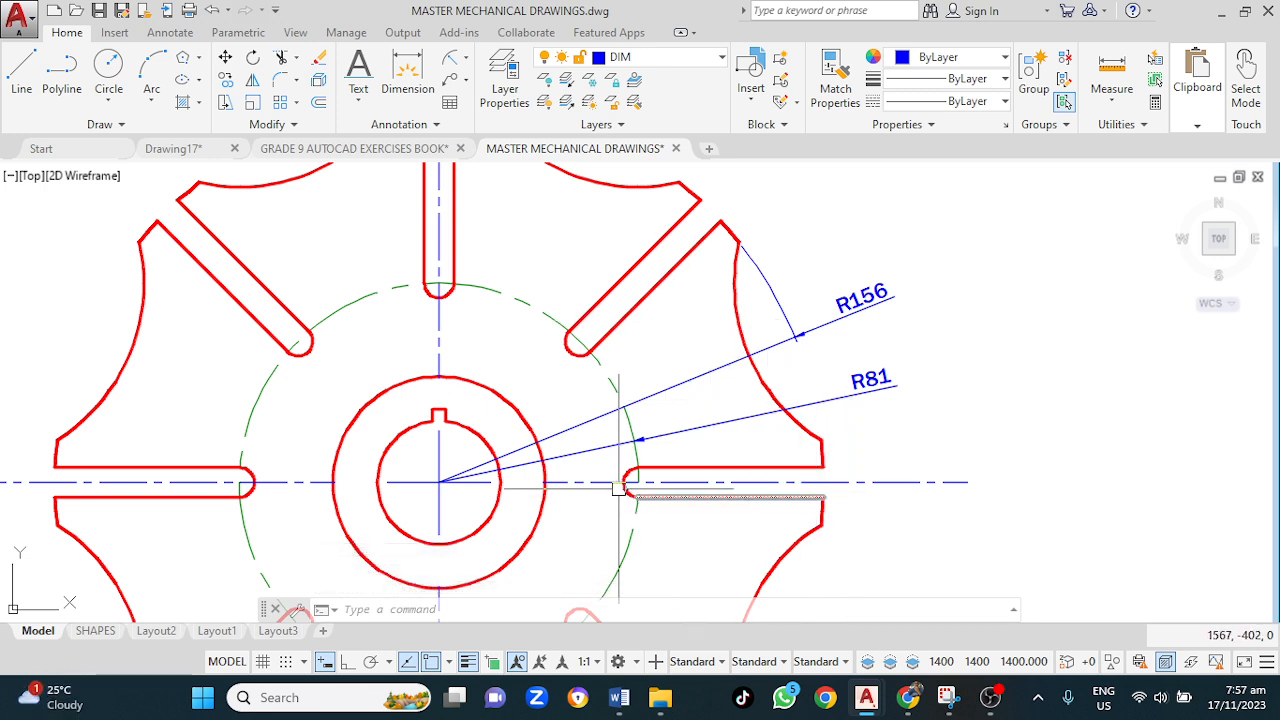
Step: Add a radius dimension to the outer hub circle, placing its text above the plate between the top and upper-right slots
key(Return)
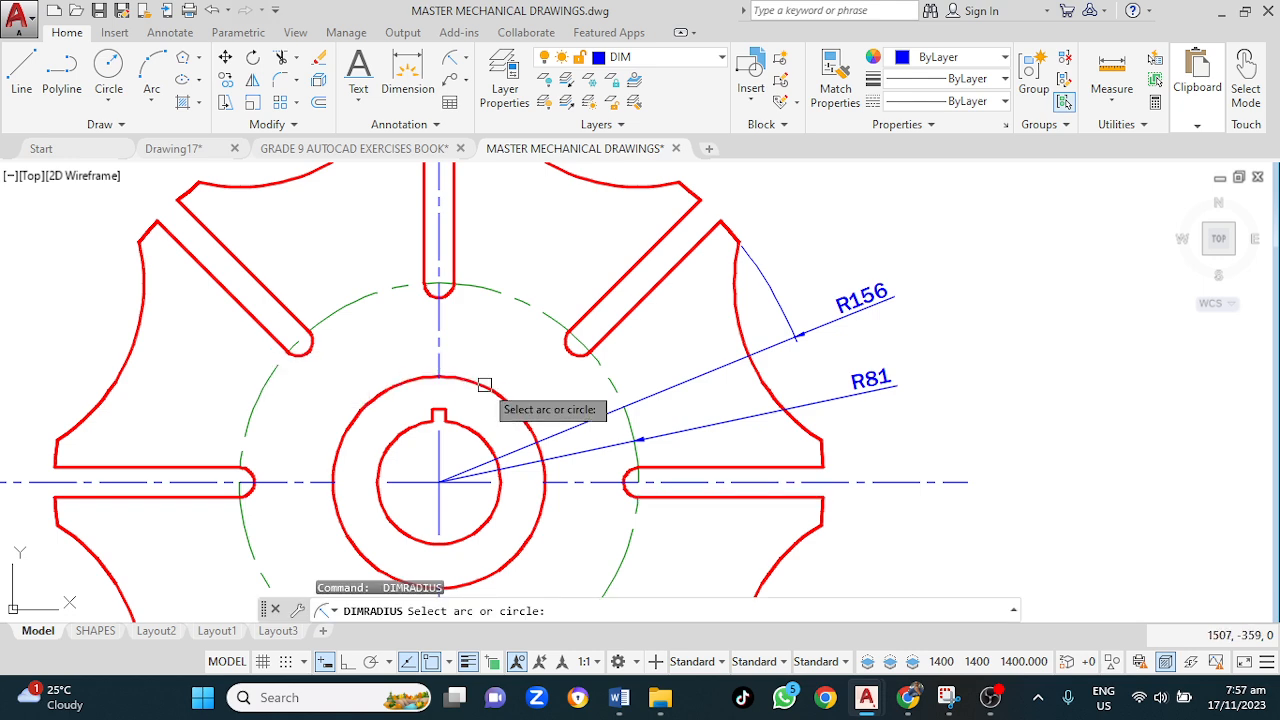
click(510, 405)
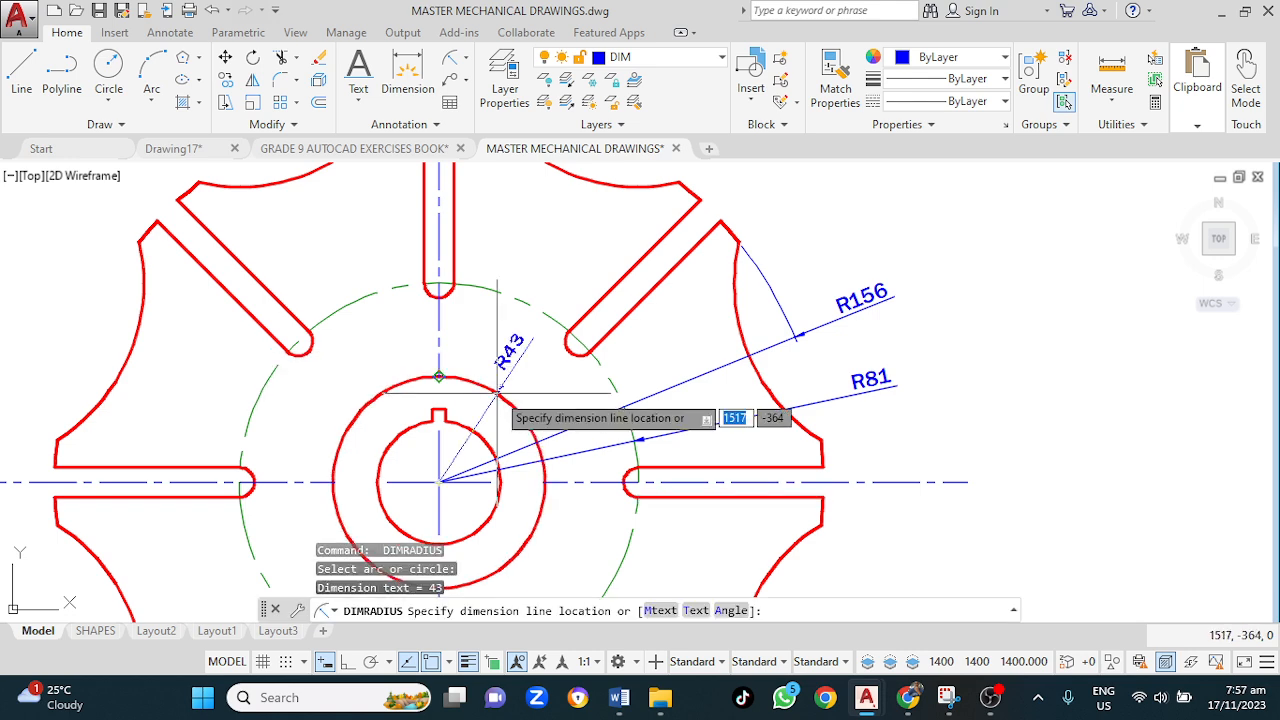
mouse_move(612, 238)
middle_down()
mouse_move(597, 242)
mouse_move(545, 398)
middle_up()
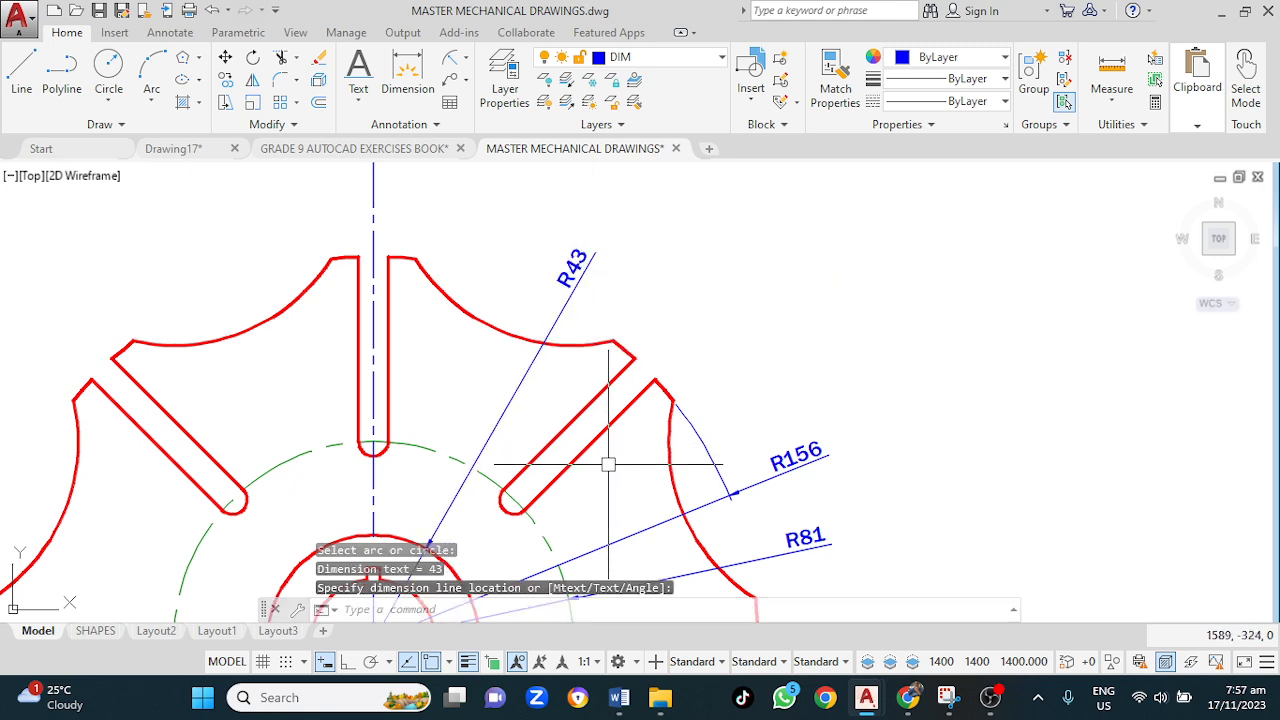
middle_drag(604, 469, 646, 302)
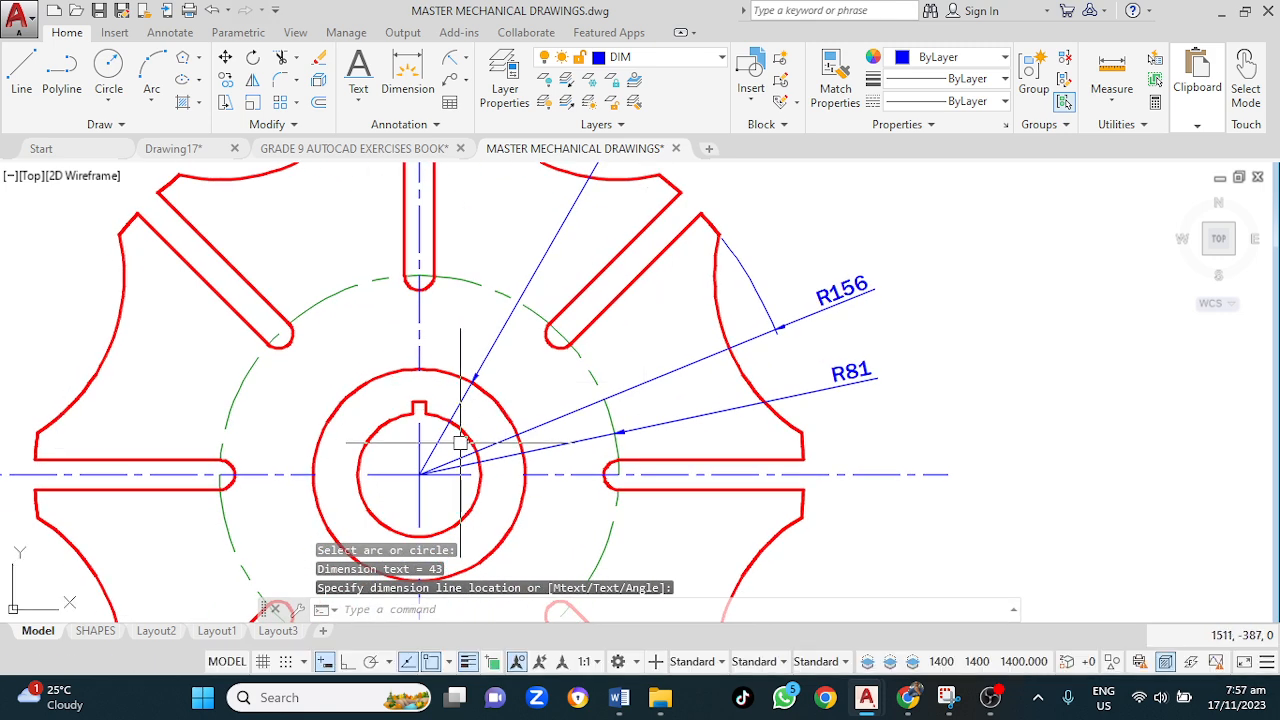
Step: Add a radius dimension to the inner bore circle, placing its text outside the plate below the horizontal slot on the right side
key(Return)
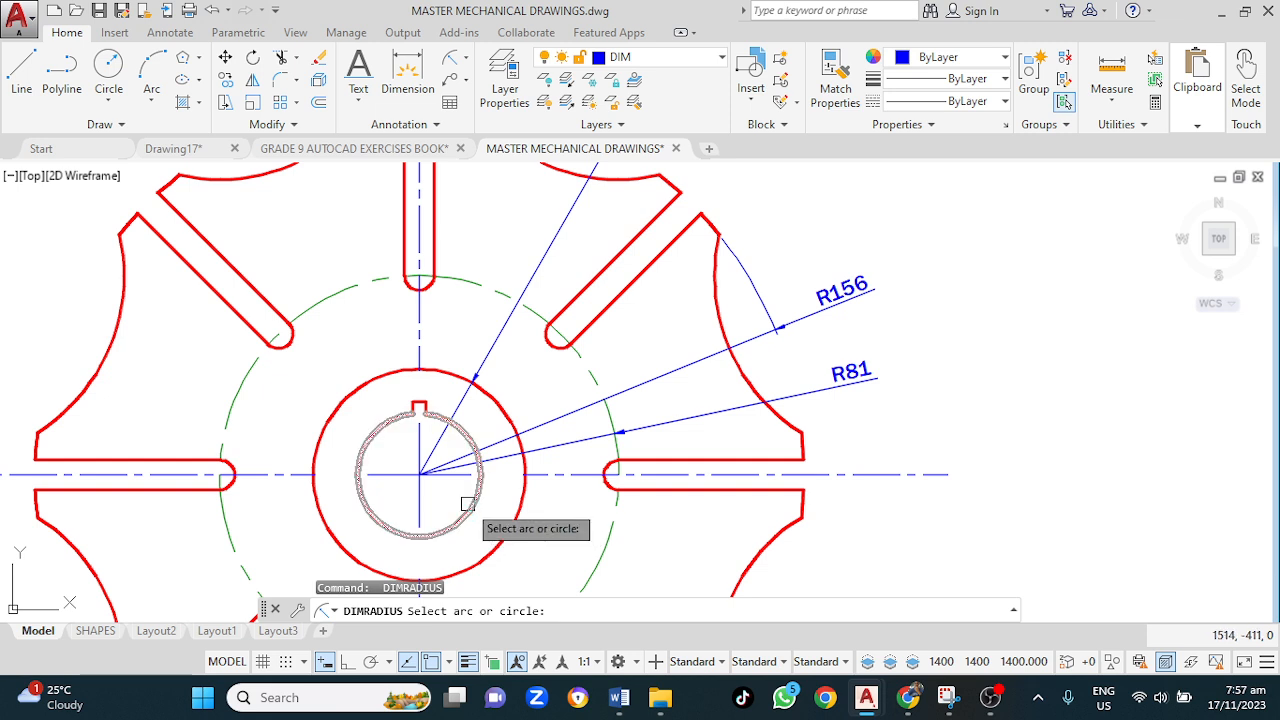
click(467, 503)
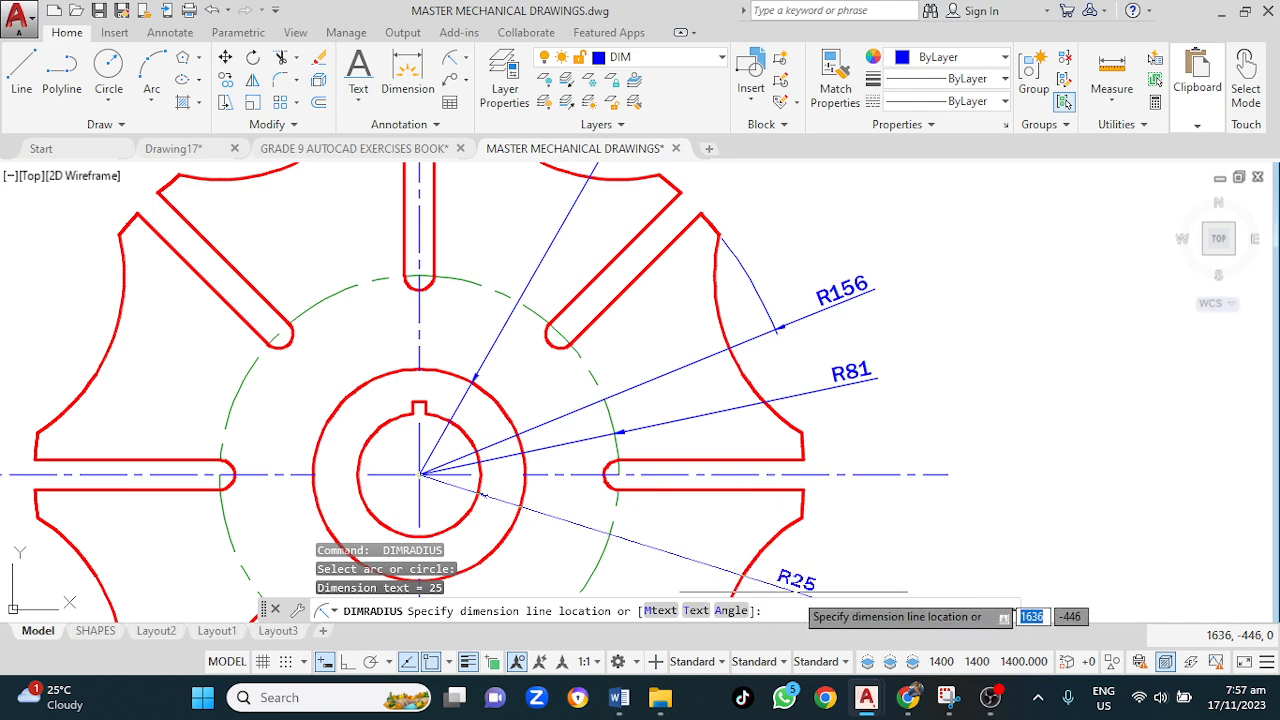
click(813, 590)
scroll(884, 548, down, 2)
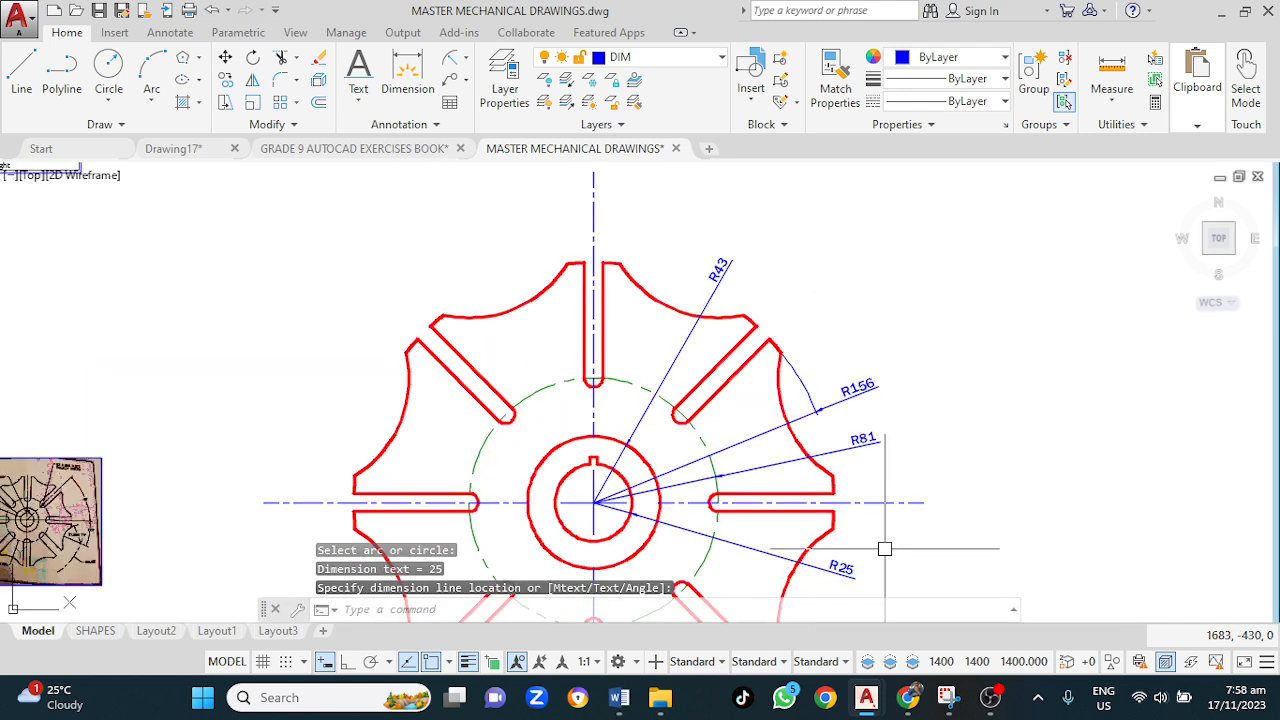
Step: Add a radius dimension to the concave rim arc between the bottom and lower-right slots, placing its text inside the plate
mouse_move(893, 549)
middle_down()
mouse_move(800, 303)
mouse_move(790, 322)
middle_up()
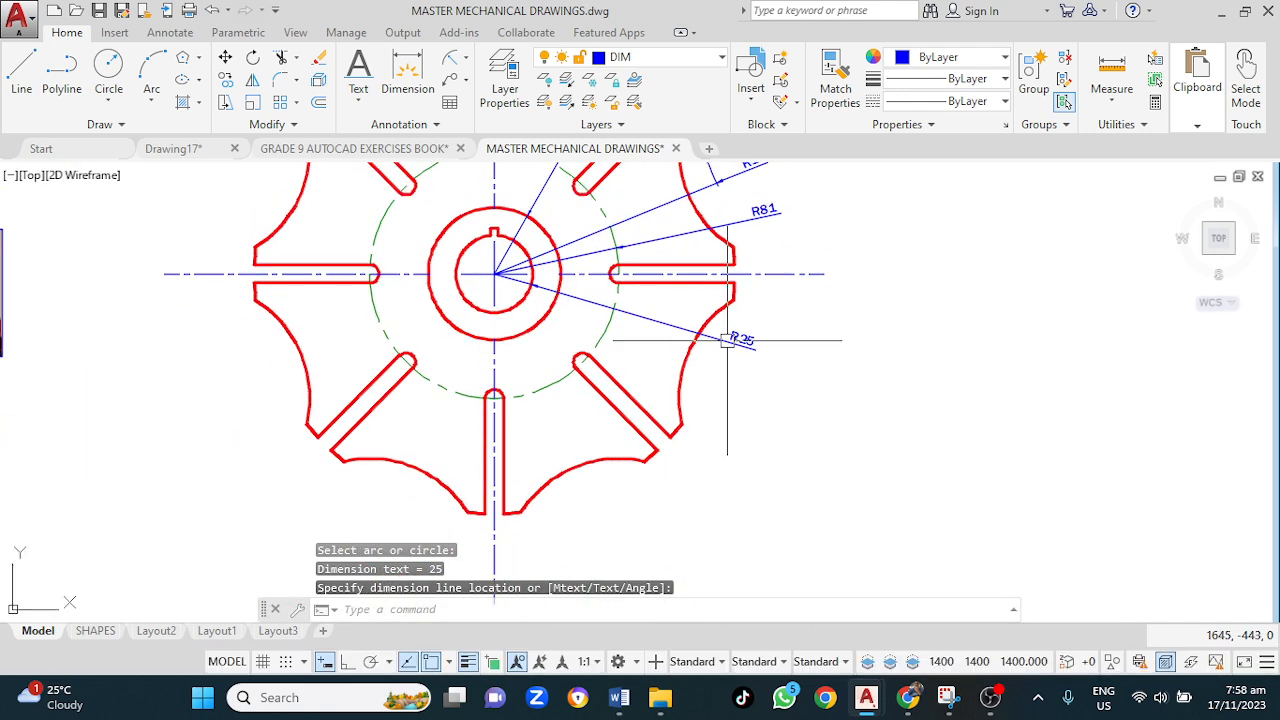
key(Return)
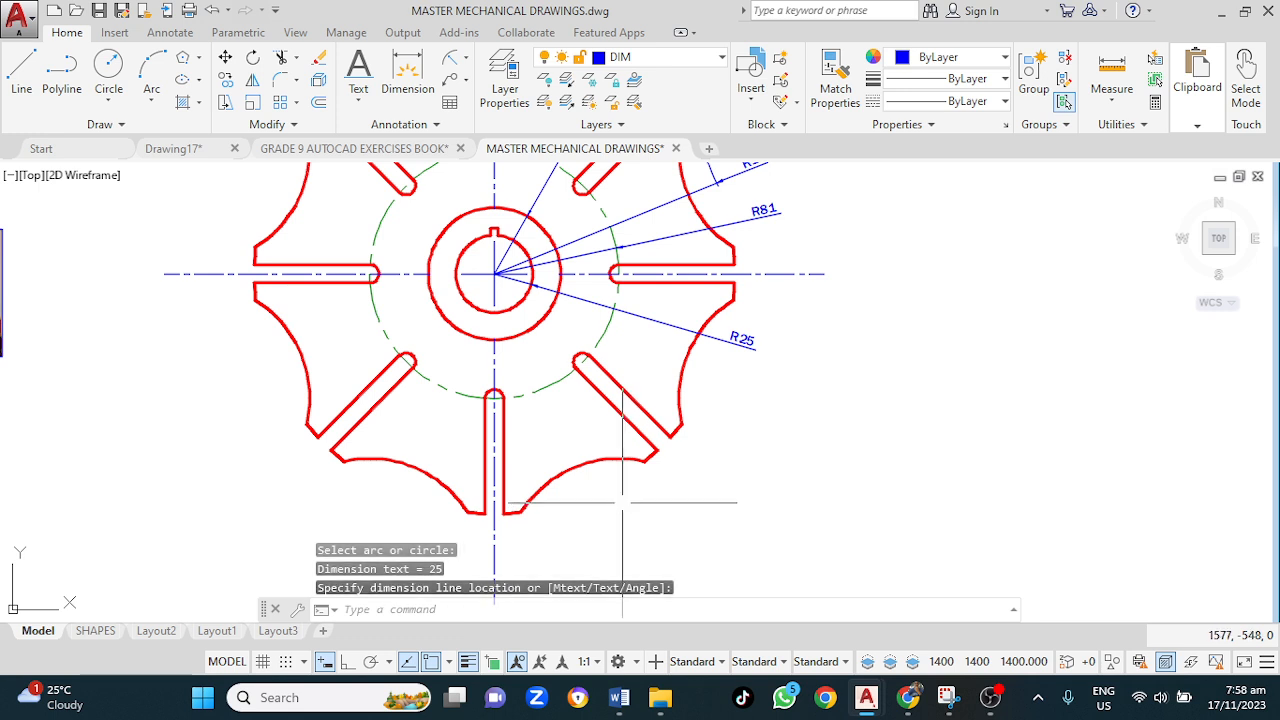
click(580, 466)
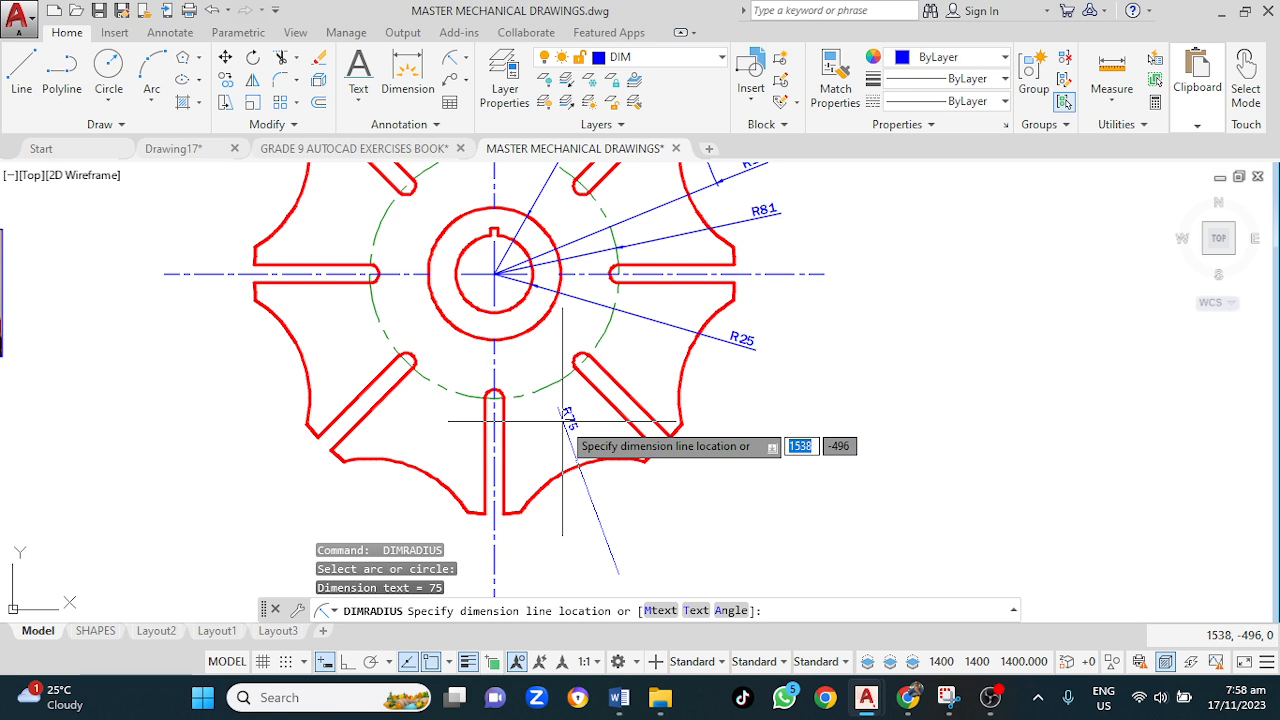
click(562, 421)
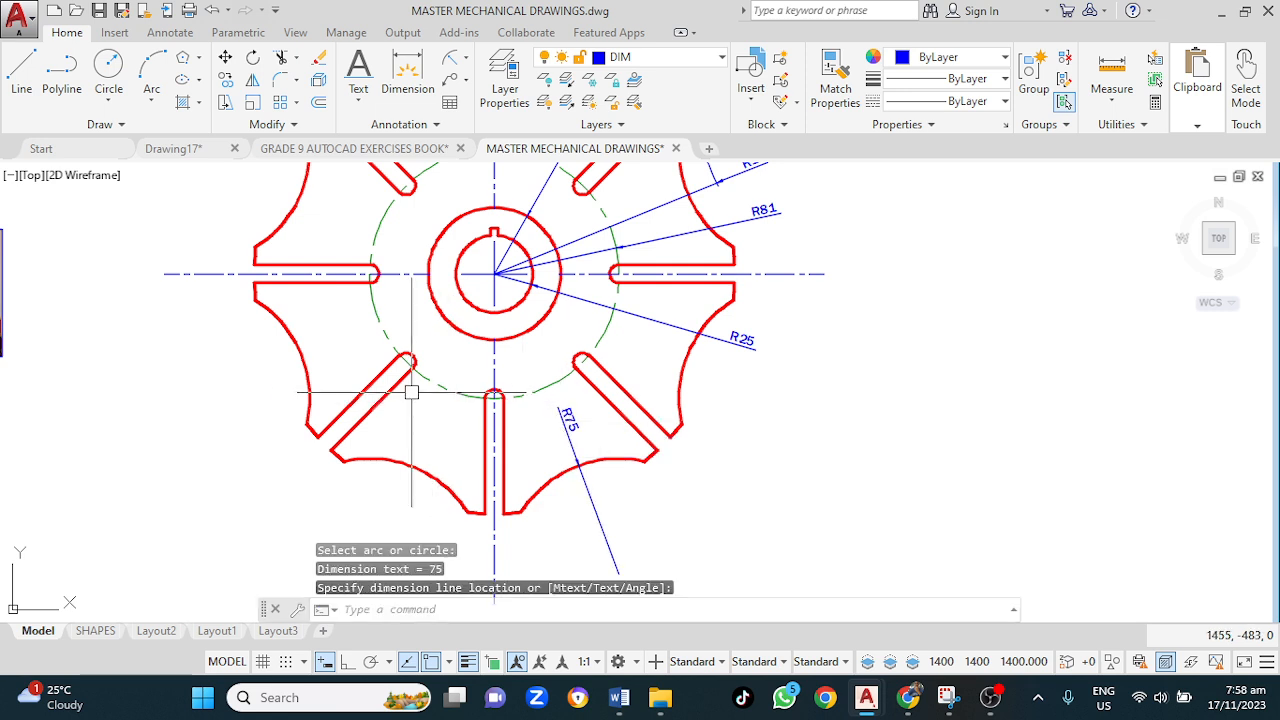
Step: Add a radius dimension to the rounded inner end of the upper-left slot, placing its text between that slot and the top slot
key(space)
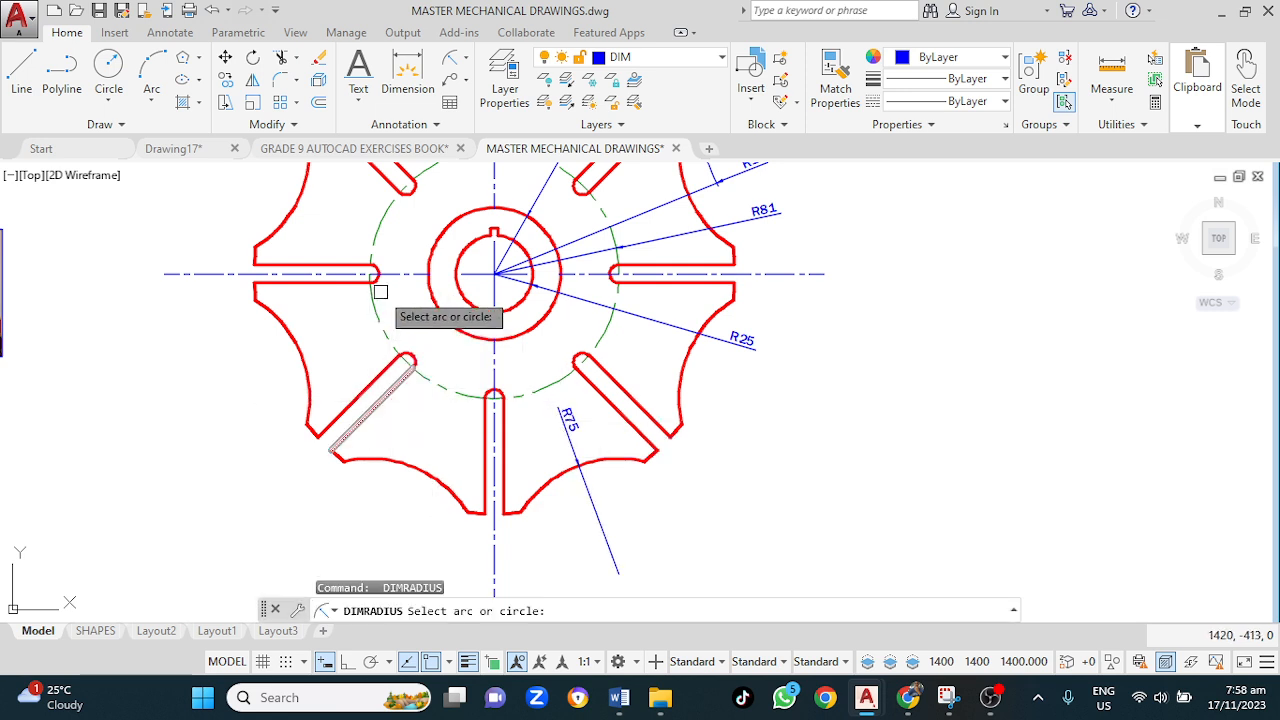
mouse_move(418, 198)
middle_down()
mouse_move(371, 406)
mouse_move(393, 364)
middle_up()
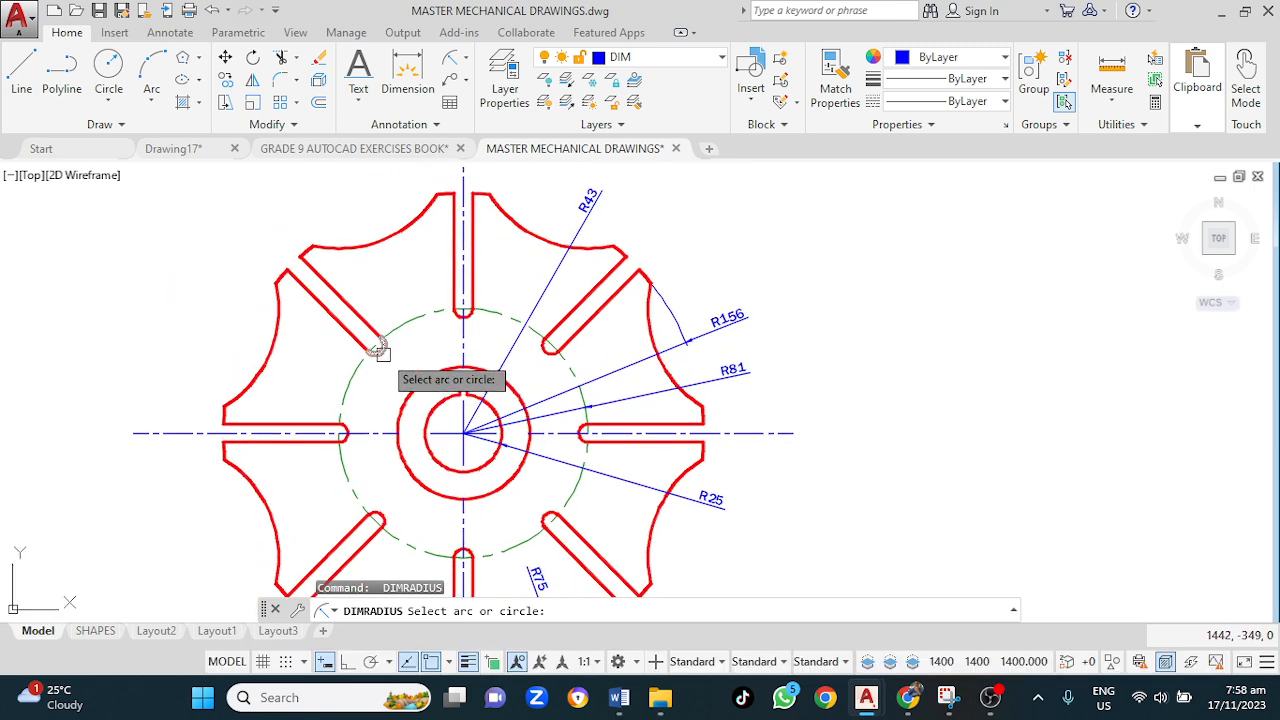
click(378, 349)
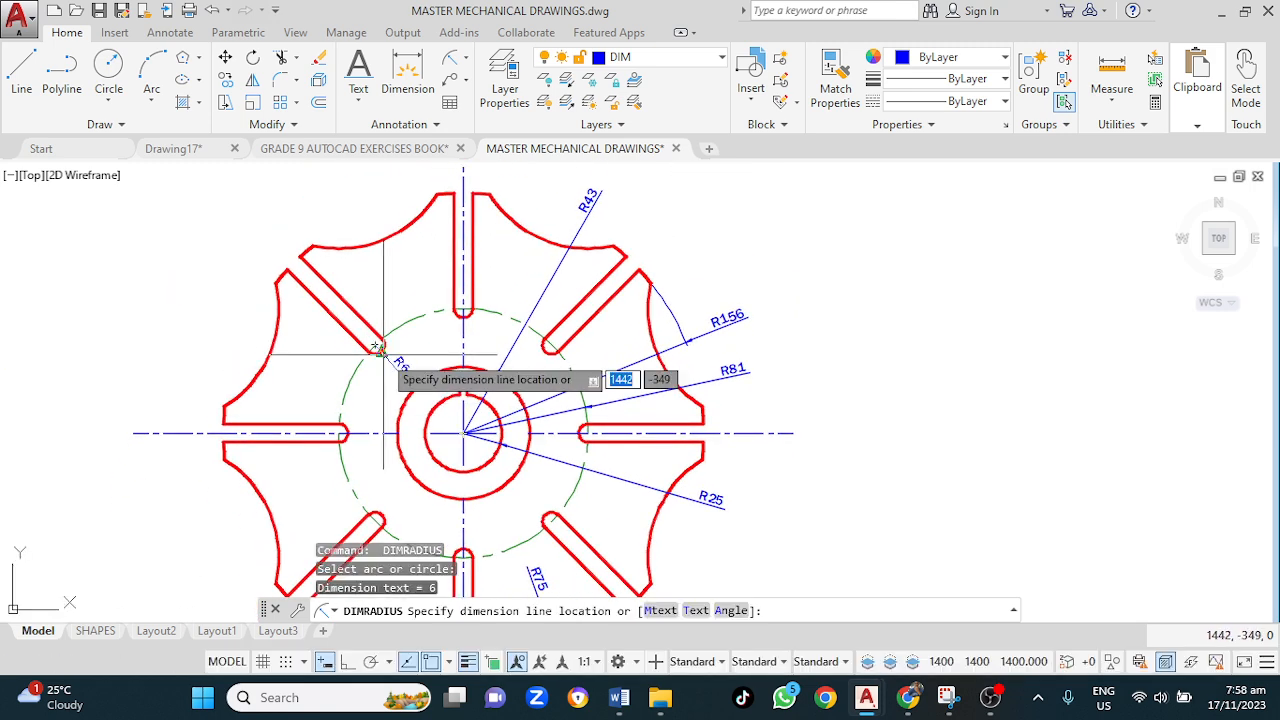
click(433, 356)
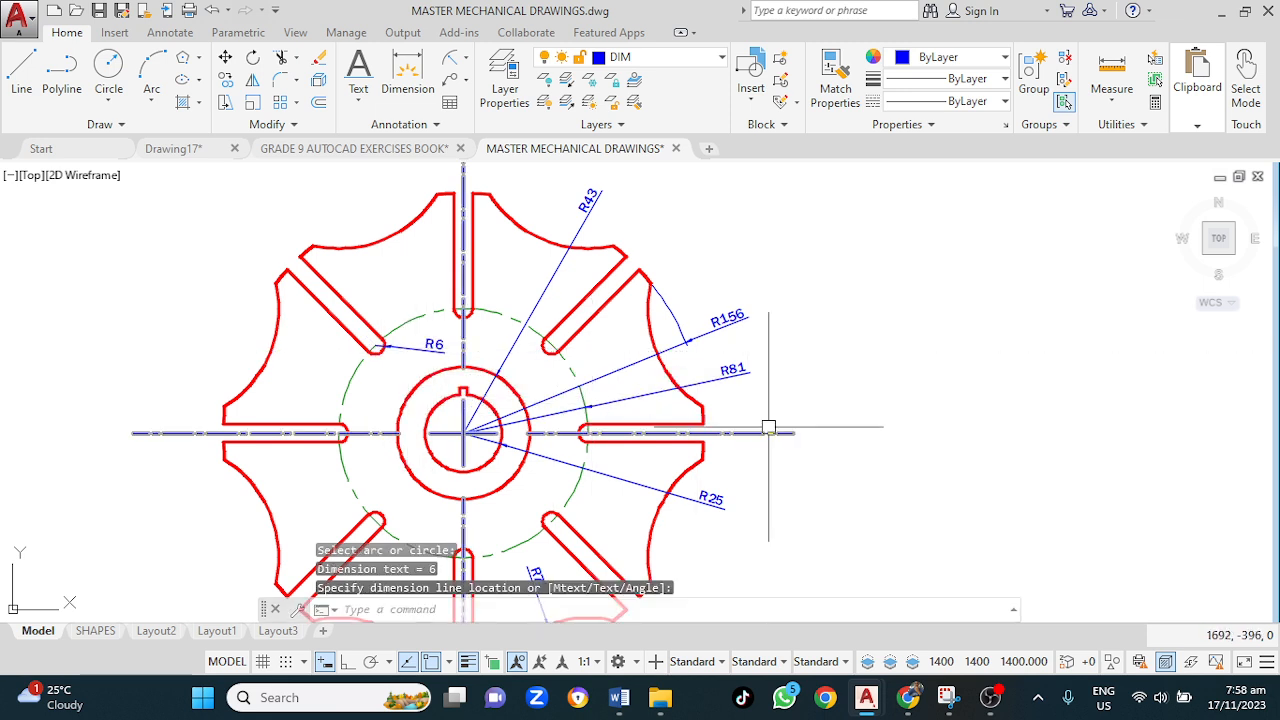
scroll(777, 419, down, 2)
mouse_move(745, 470)
middle_down()
mouse_move(707, 362)
mouse_move(723, 429)
middle_up()
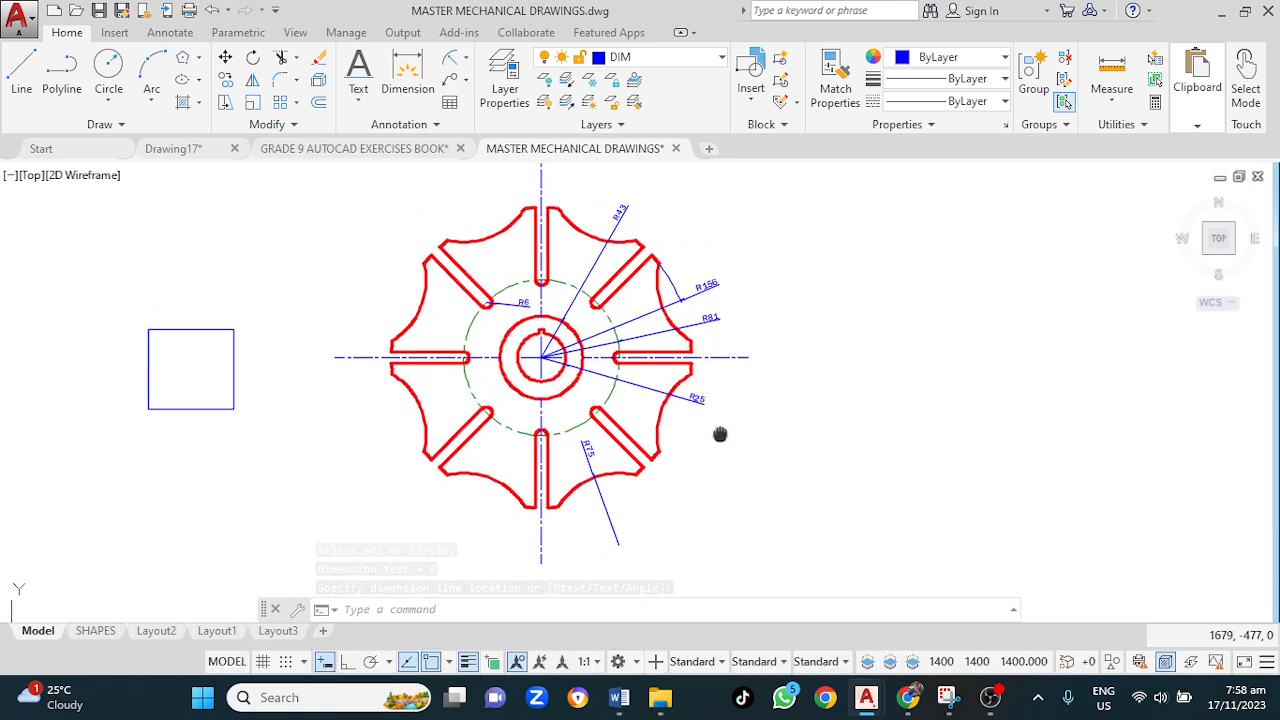
scroll(724, 422, up, 2)
mouse_move(773, 379)
middle_down()
mouse_move(700, 457)
mouse_move(705, 440)
middle_up()
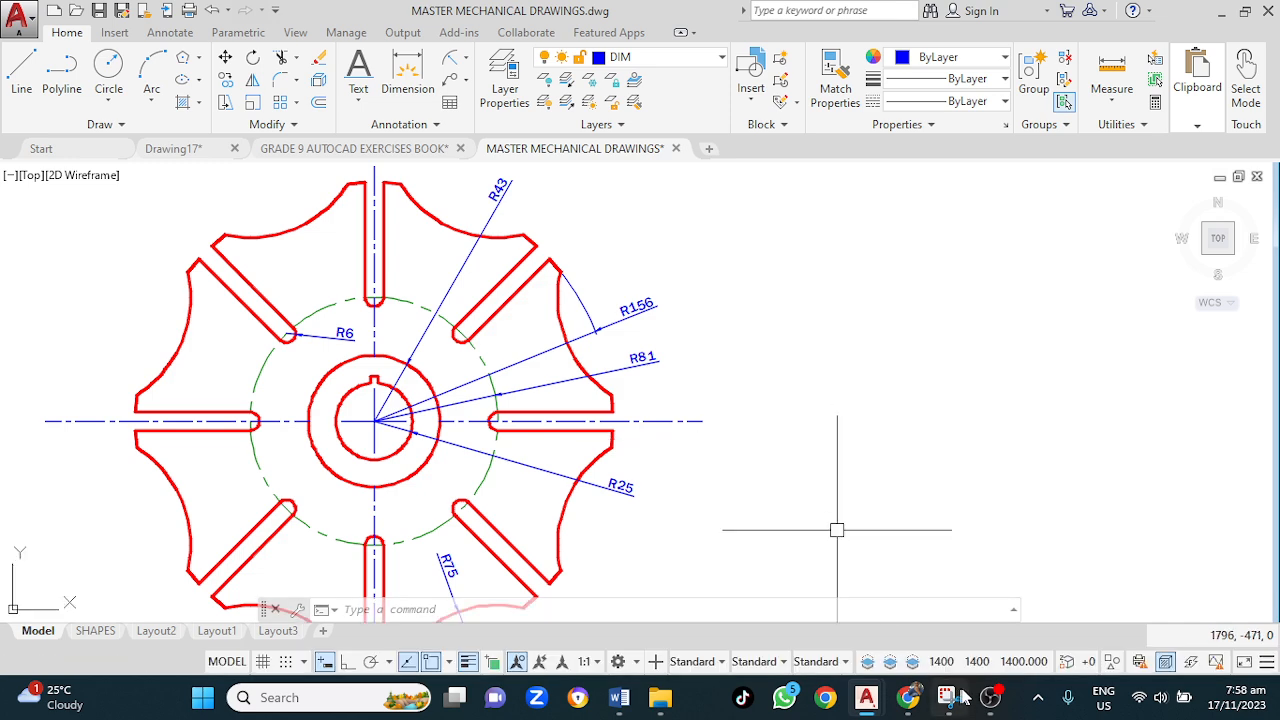
click(994, 700)
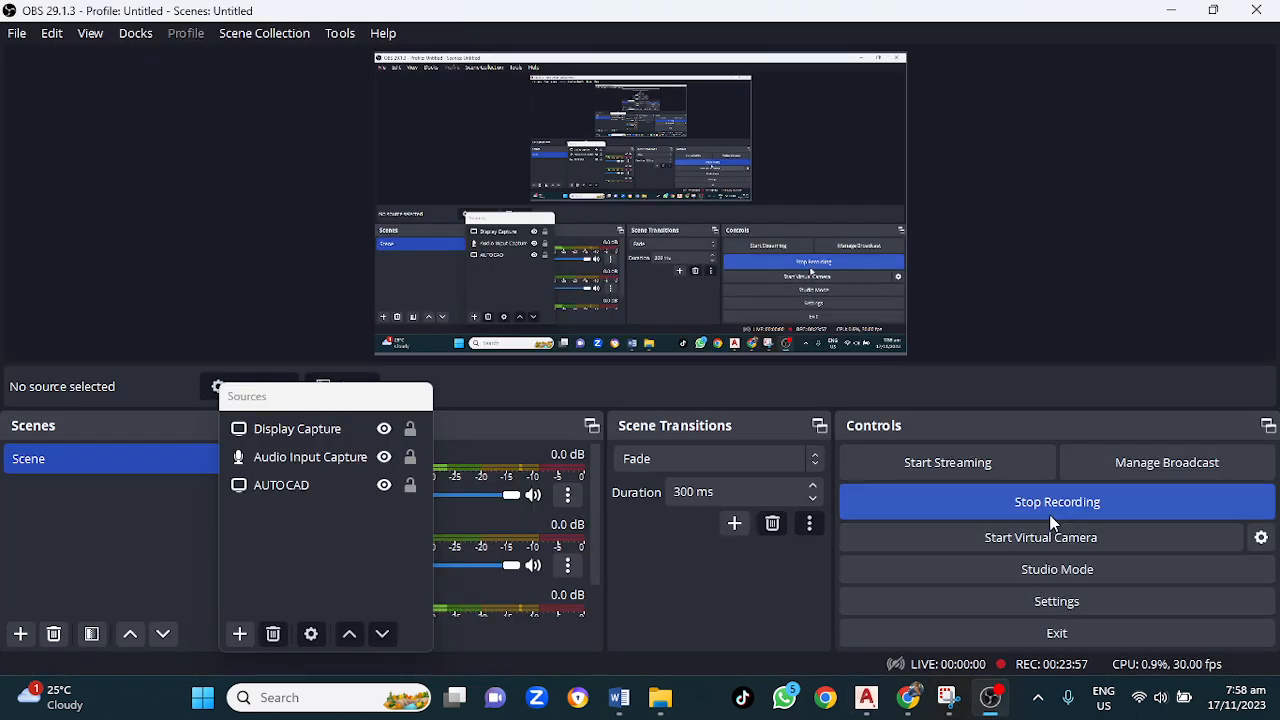